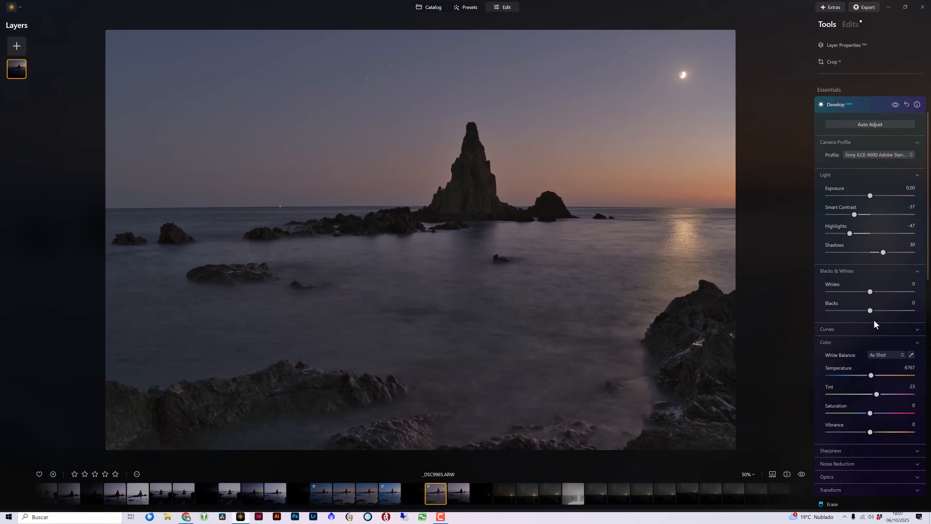
Step: Expand and collapse the Curves section of Develop, and adjust the Light Depth amount on the waterfall photo
{"action": "left_click", "coordinate": [875, 329]}
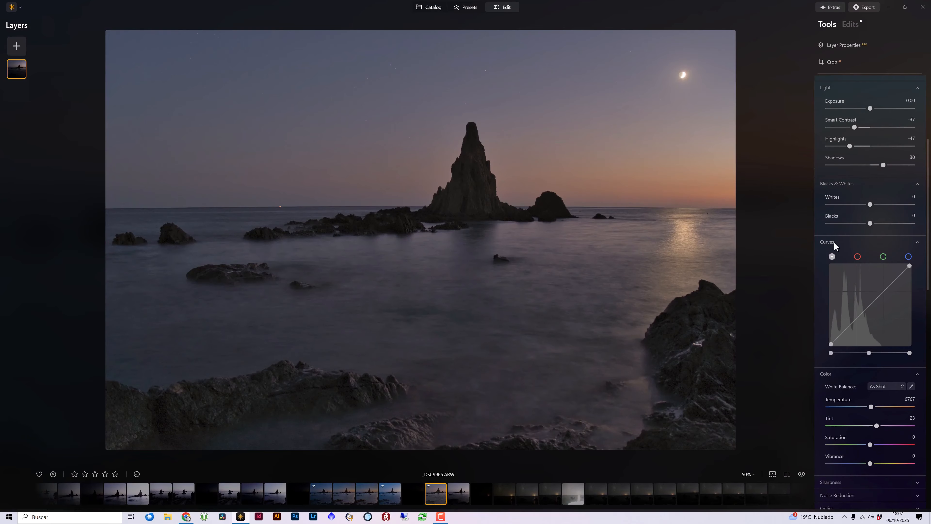
{"action": "left_click", "coordinate": [875, 329]}
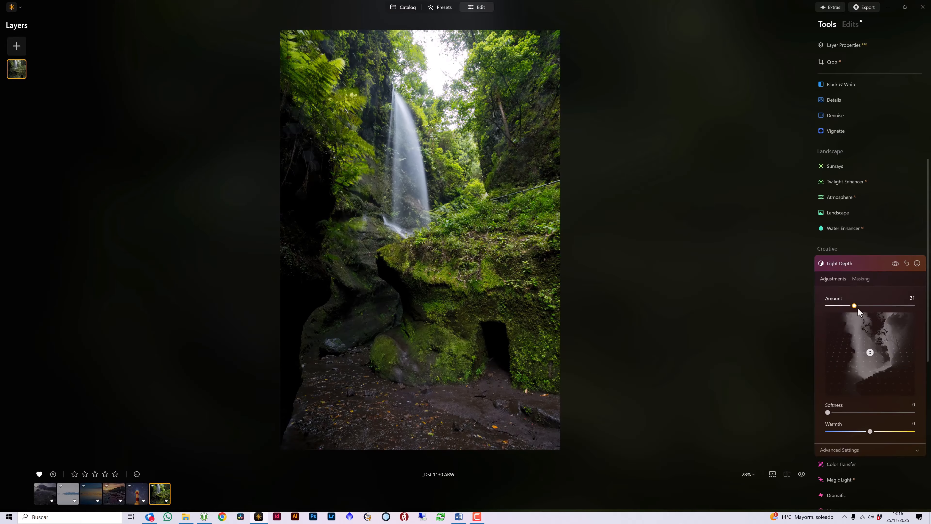
{"action": "left_click_drag", "start_coordinate": [858, 310], "coordinate": [856, 310]}
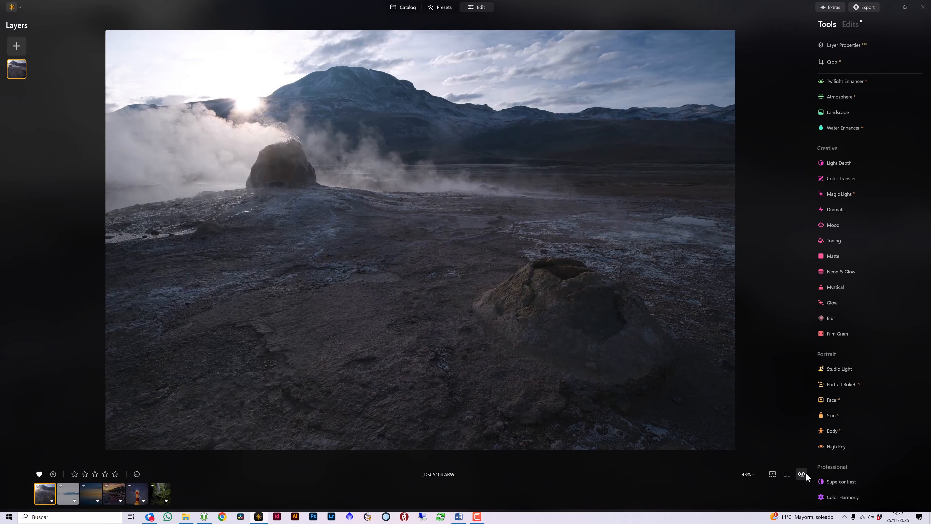
Step: Compare the edited geyser photo with its original version using the before/after preview
{"action": "left_click", "coordinate": [806, 473]}
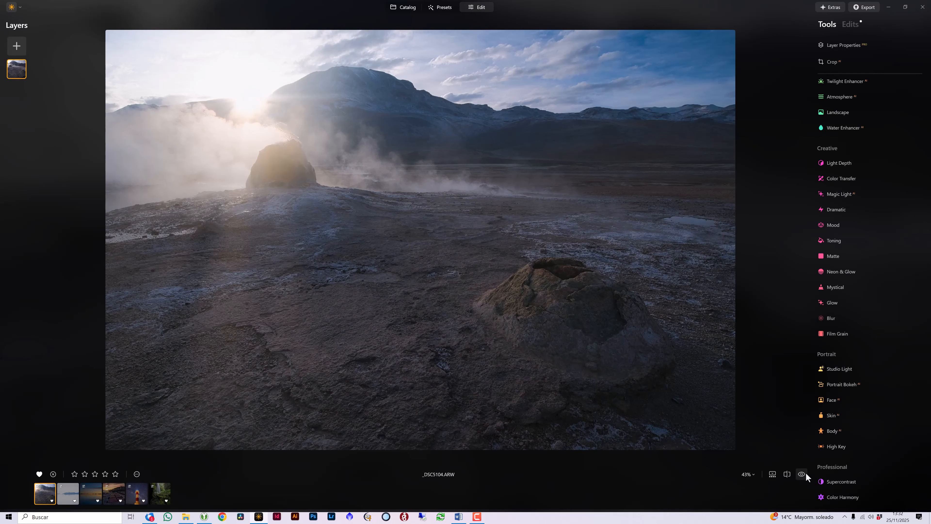
{"action": "left_click", "coordinate": [806, 472]}
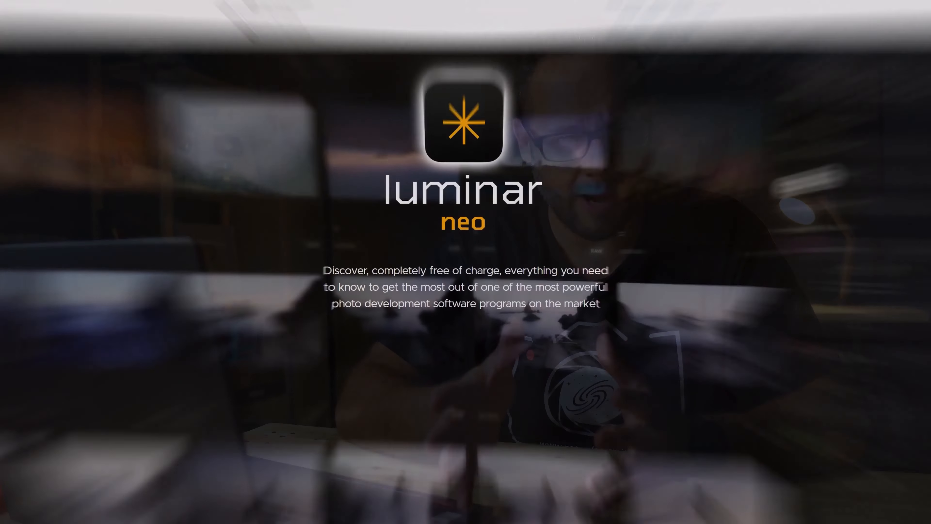
Step: Look through the free Luminar NEO course page and the Natural Portraits course catalogue in the browser
{"action": "scroll", "coordinate": [465, 279], "scroll_direction": "down", "scroll_amount": 5}
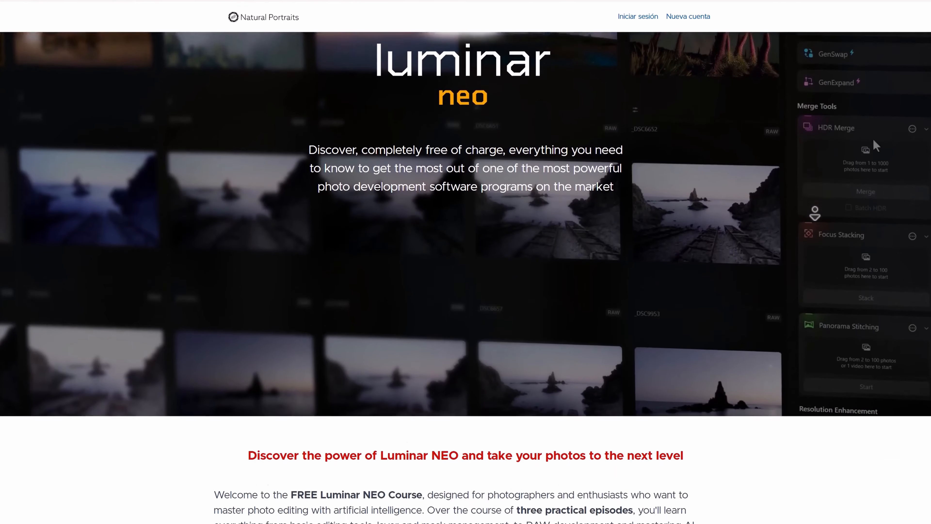
{"action": "scroll", "coordinate": [814, 214], "scroll_direction": "down", "scroll_amount": 6}
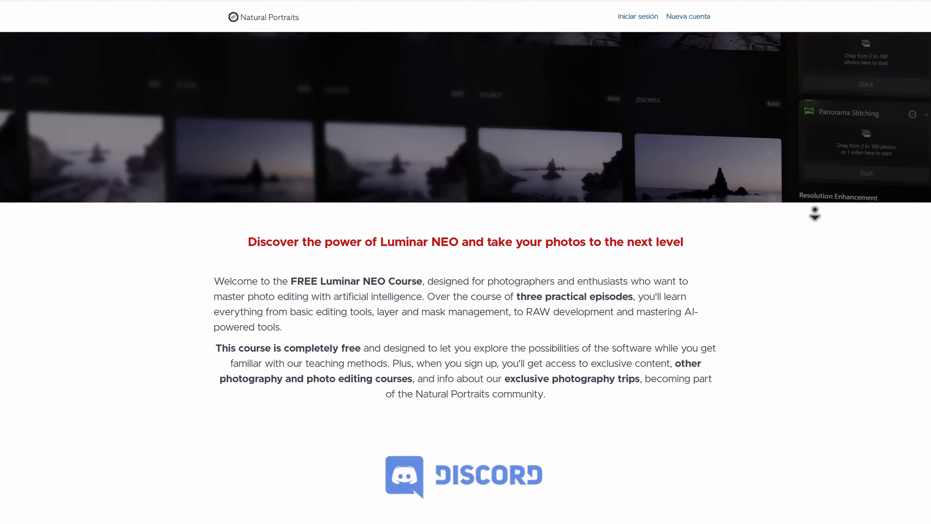
{"action": "scroll", "coordinate": [815, 214], "scroll_direction": "down", "scroll_amount": 2}
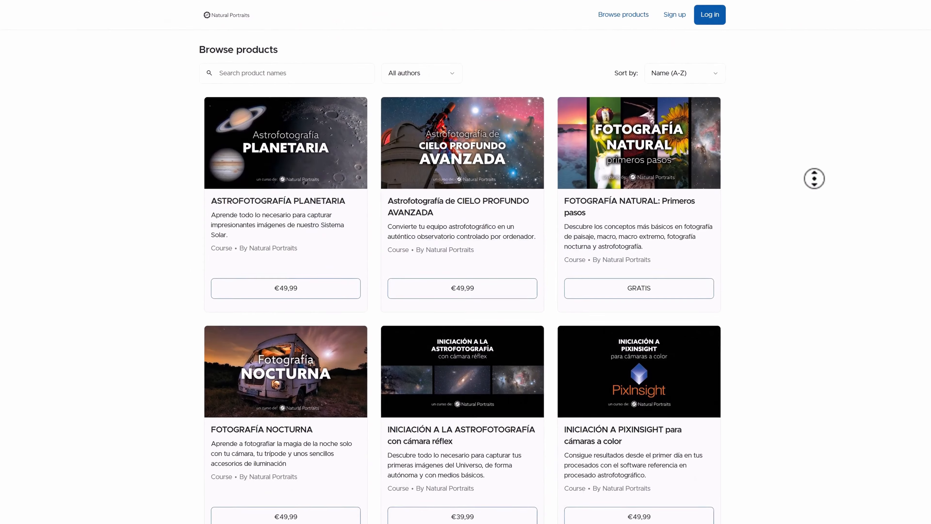
{"action": "scroll", "coordinate": [815, 187], "scroll_direction": "down", "scroll_amount": 1}
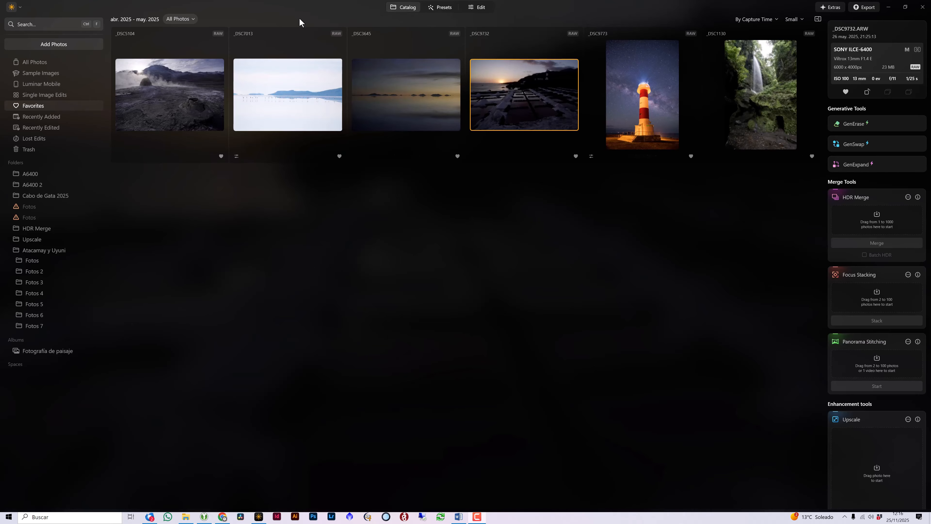
Step: Browse all photos in the Luminar Neo catalog and return to the Favorites collection
{"action": "left_click", "coordinate": [35, 61]}
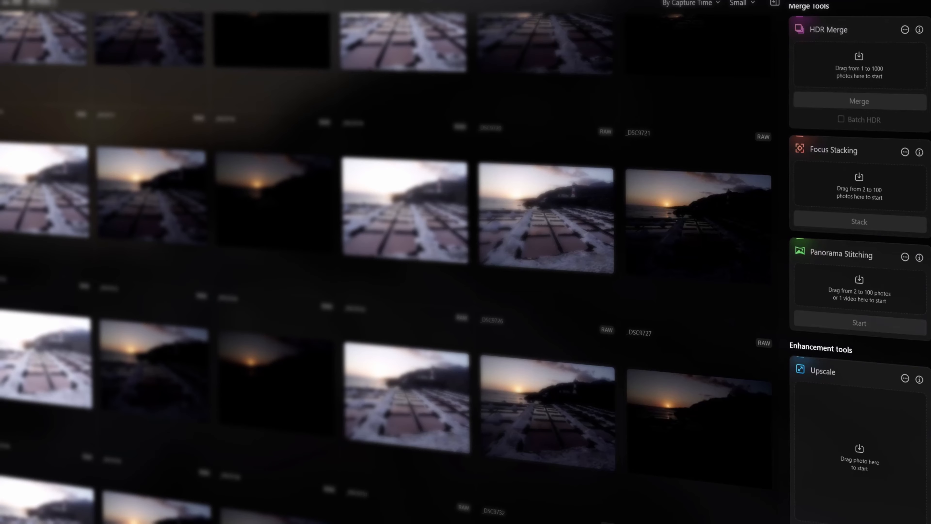
{"action": "scroll", "coordinate": [860, 264], "scroll_direction": "up", "scroll_amount": 5}
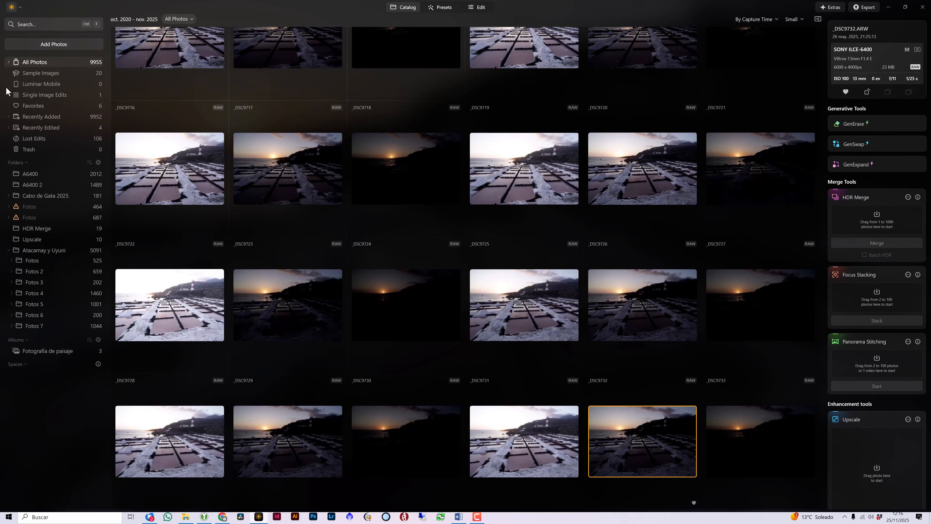
{"action": "left_click", "coordinate": [32, 107]}
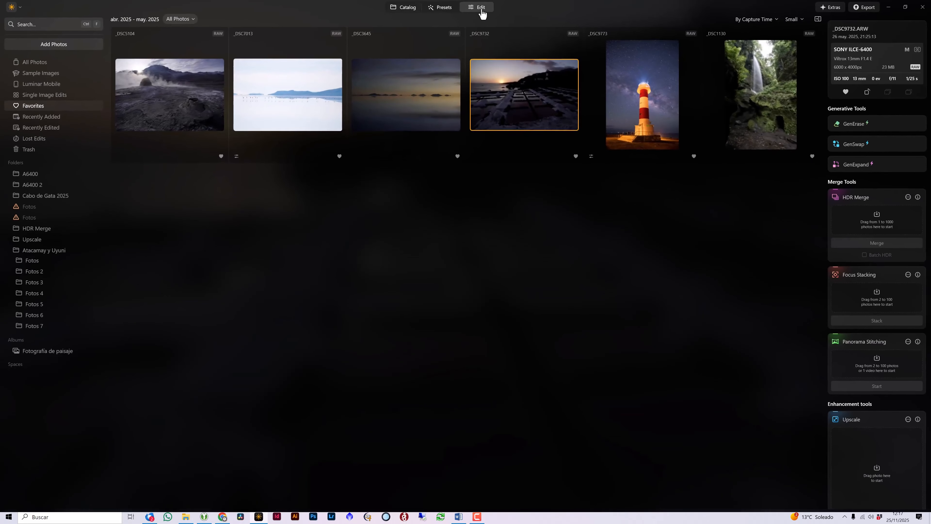
Step: Open the favorite sunset salt flats photo _DSC9732 for editing and look over the list of available tools
{"action": "left_click", "coordinate": [517, 8]}
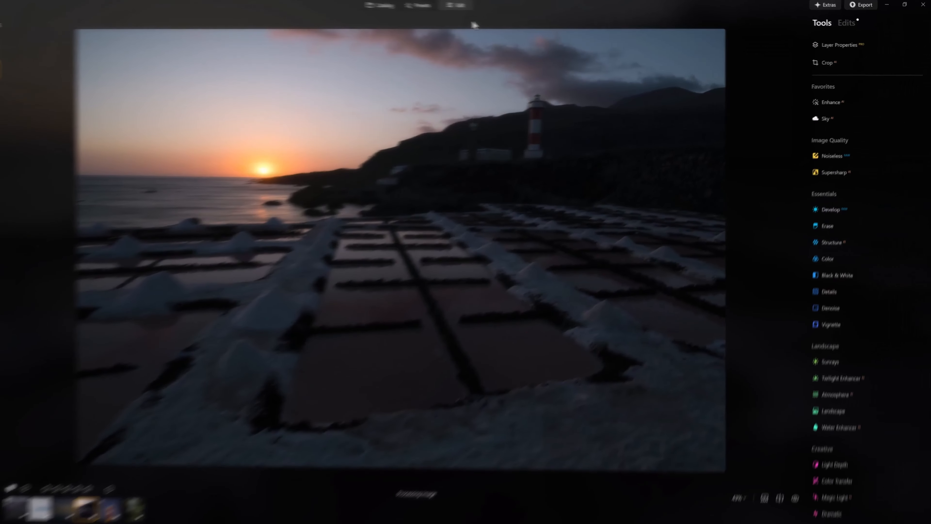
{"action": "scroll", "coordinate": [843, 172], "scroll_direction": "down", "scroll_amount": 10}
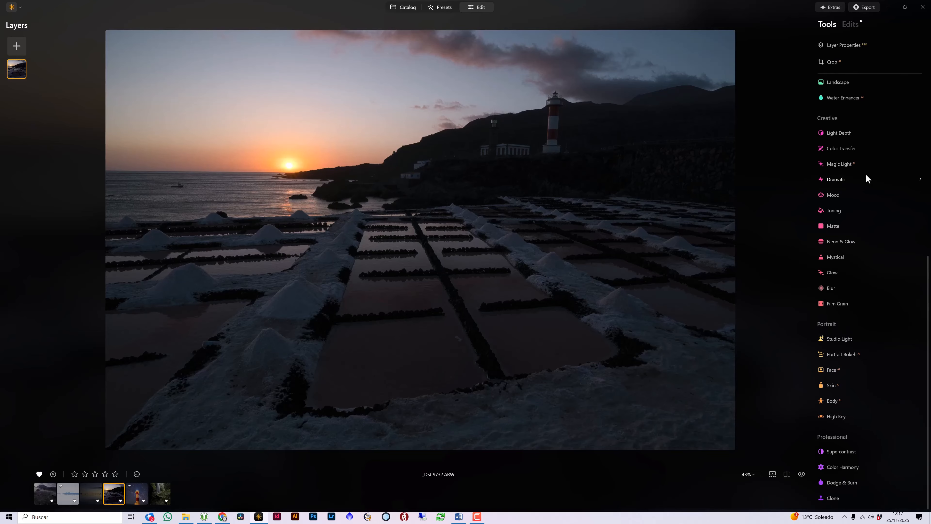
{"action": "scroll", "coordinate": [884, 299], "scroll_direction": "up", "scroll_amount": 10}
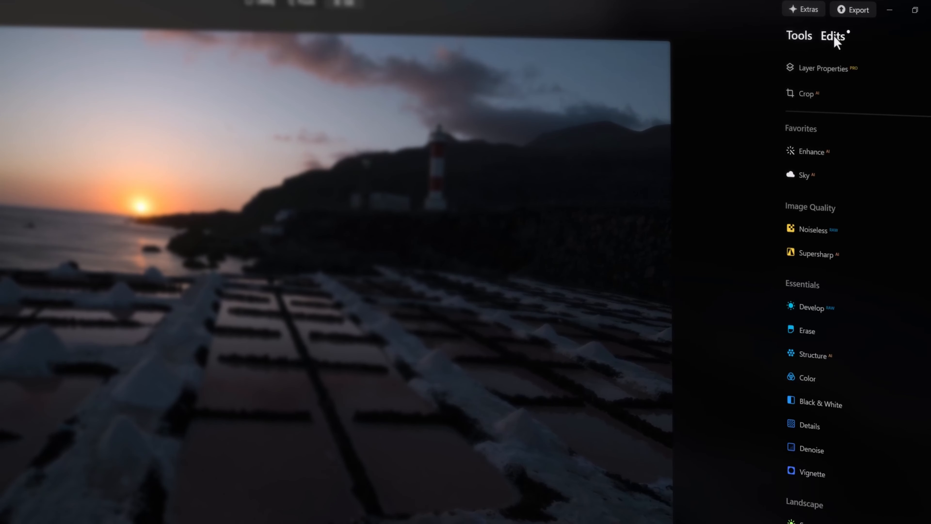
Step: Check the RAW edits recorded for the photo and return to the tool categories to review them
{"action": "left_click", "coordinate": [849, 25]}
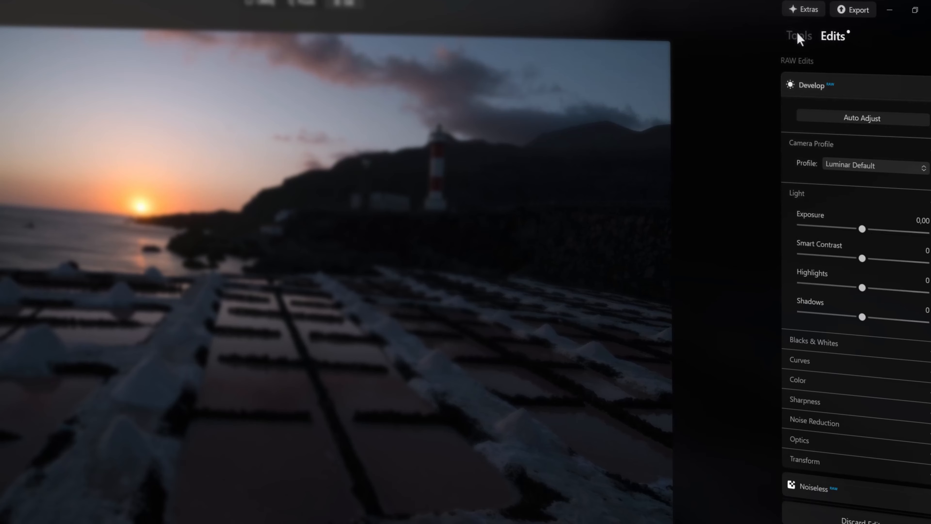
{"action": "left_click", "coordinate": [799, 37]}
{"action": "left_click", "coordinate": [834, 36]}
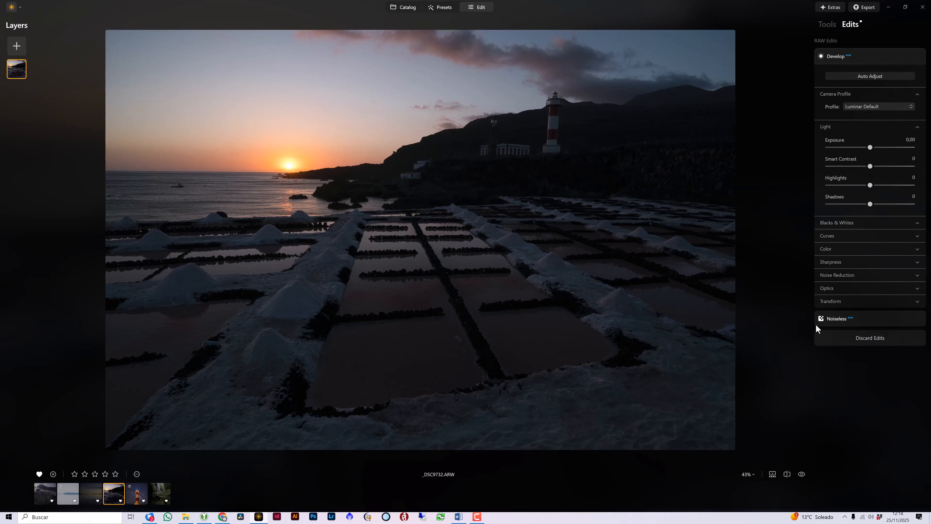
{"action": "left_click", "coordinate": [825, 25]}
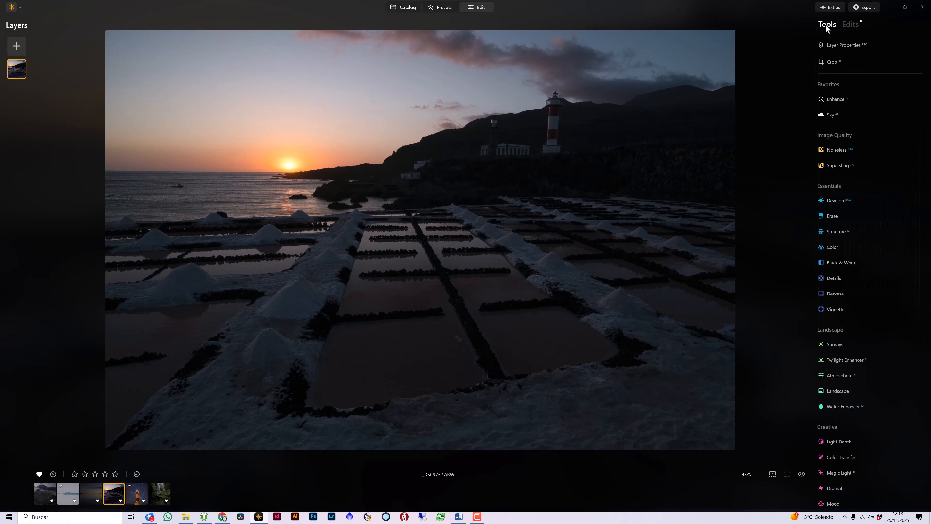
{"action": "scroll", "coordinate": [836, 279], "scroll_direction": "up", "scroll_amount": 2}
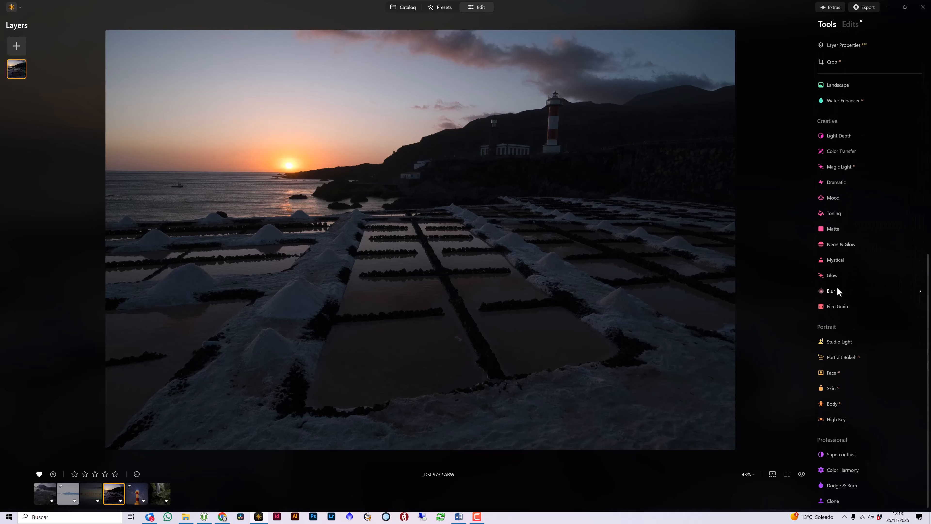
{"action": "scroll", "coordinate": [863, 372], "scroll_direction": "up", "scroll_amount": 1}
{"action": "scroll", "coordinate": [863, 372], "scroll_direction": "up", "scroll_amount": 2}
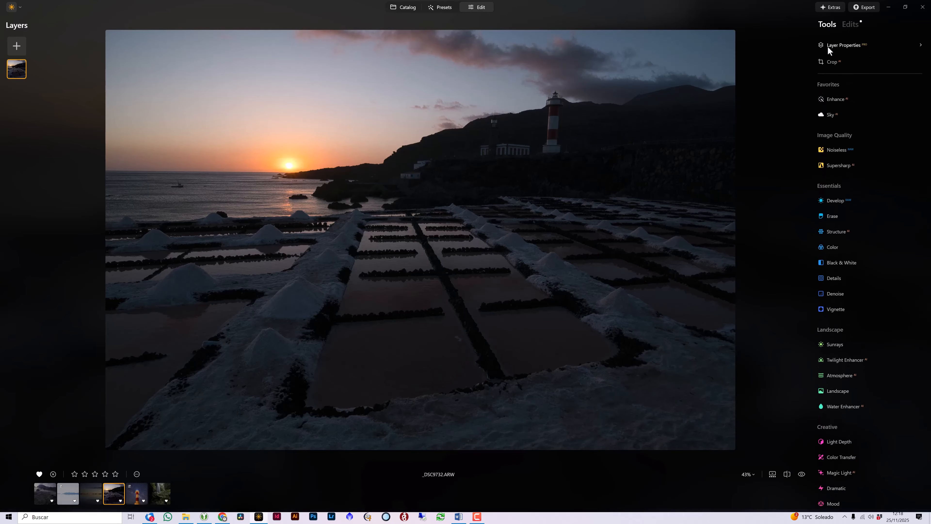
Step: Try scaling the base layer down from its corner with Layer Properties, and reset the layer
{"action": "left_click", "coordinate": [838, 44]}
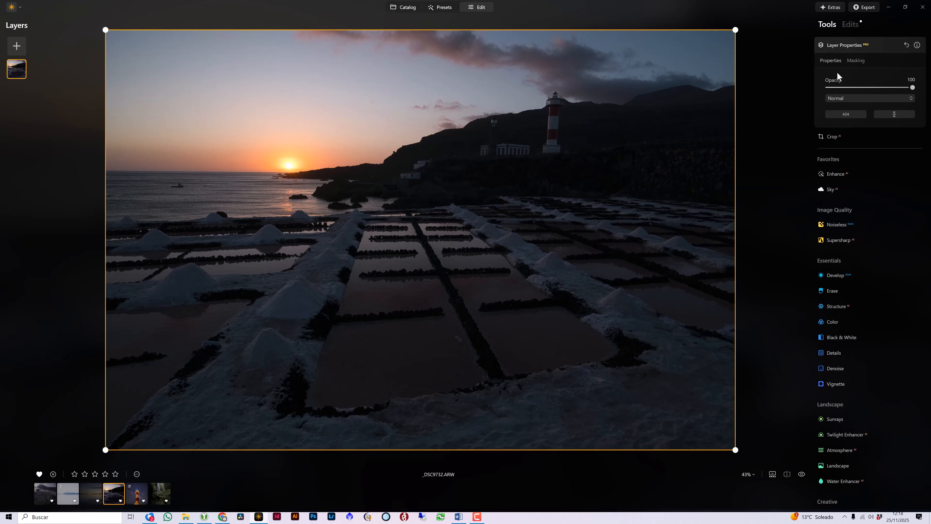
{"action": "left_click_drag", "start_coordinate": [736, 30], "coordinate": [688, 71]}
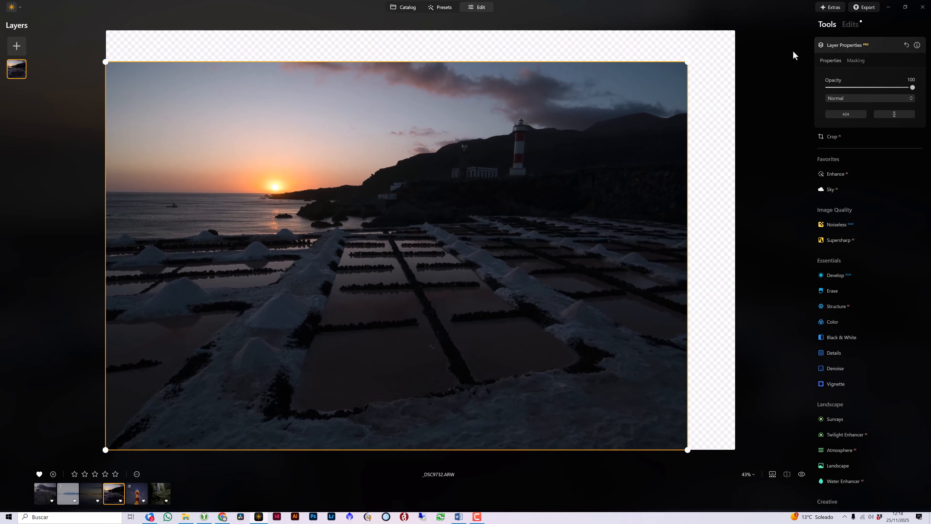
{"action": "left_click", "coordinate": [908, 46]}
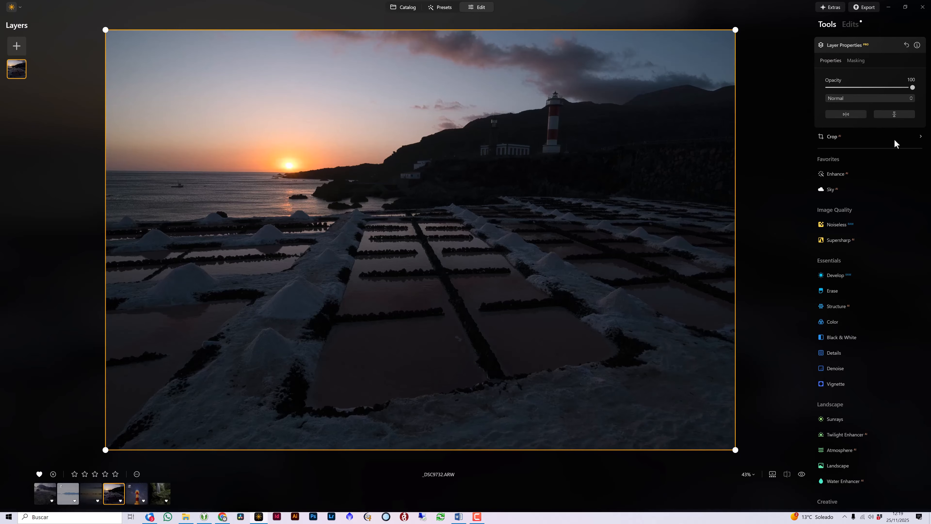
{"action": "left_click", "coordinate": [833, 44]}
Step: Straighten the photo in Crop with automatic Horizon Alignment, fine-tune the tilt and frame by hand, and apply the crop
{"action": "left_click", "coordinate": [832, 61]}
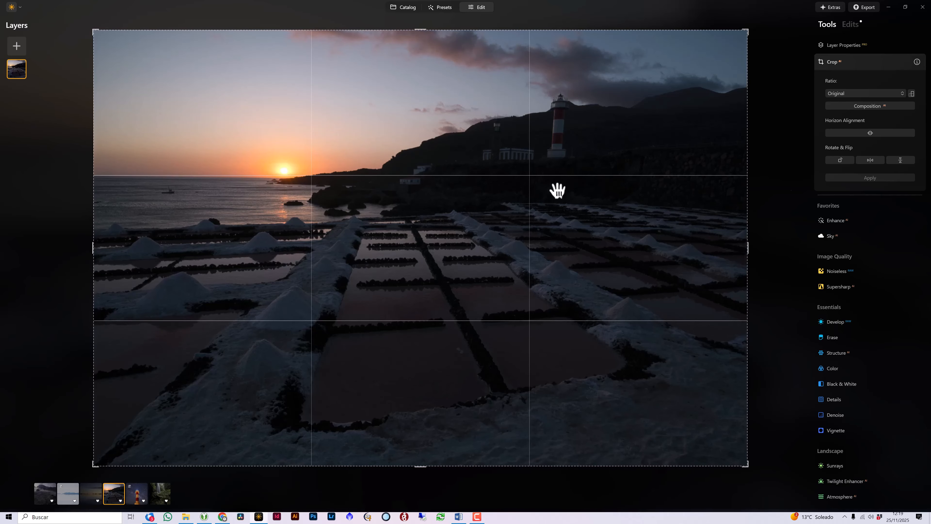
{"action": "left_click", "coordinate": [880, 139]}
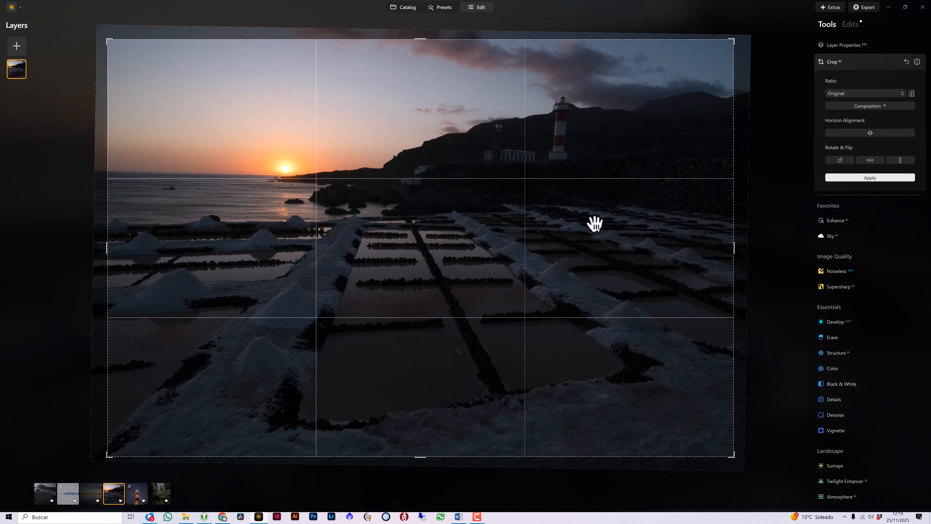
{"action": "left_click_drag", "start_coordinate": [108, 28], "coordinate": [105, 32]}
{"action": "left_click_drag", "start_coordinate": [105, 460], "coordinate": [99, 463]}
{"action": "left_click_drag", "start_coordinate": [739, 36], "coordinate": [745, 32]}
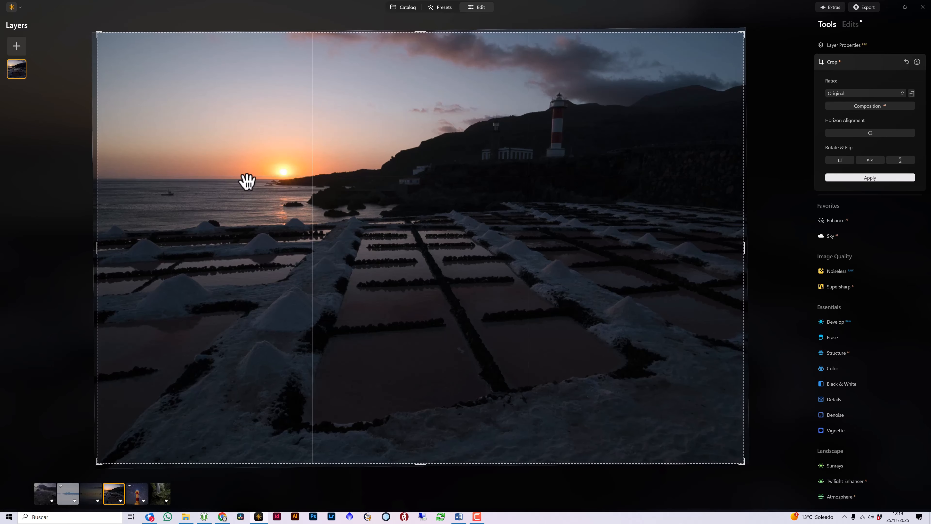
{"action": "left_click", "coordinate": [857, 177]}
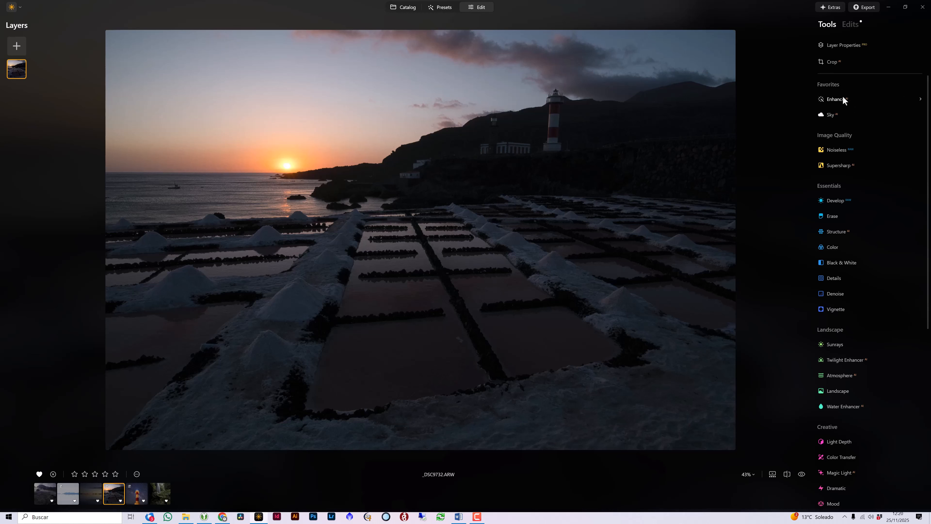
Step: Examine the options of the Noiseless and Supersharp image quality tools
{"action": "left_click", "coordinate": [855, 153]}
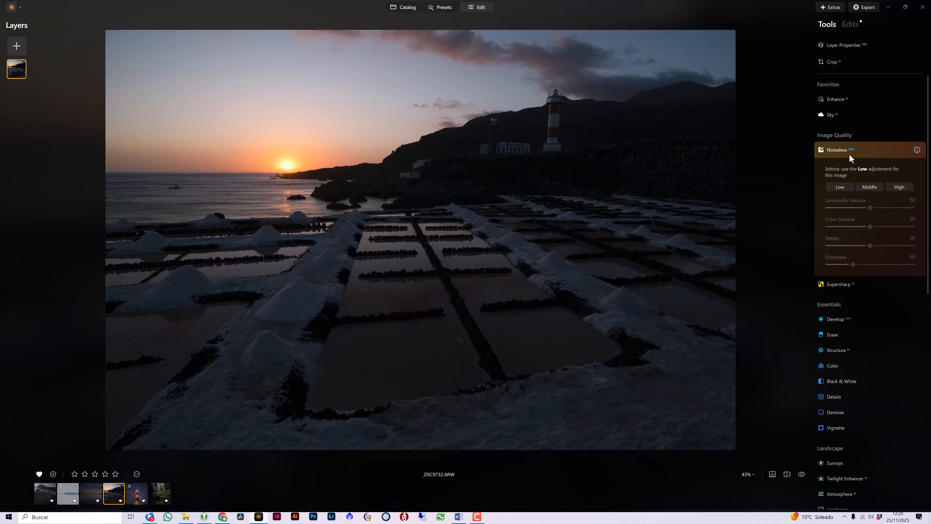
{"action": "left_click", "coordinate": [839, 149]}
{"action": "left_click", "coordinate": [838, 165]}
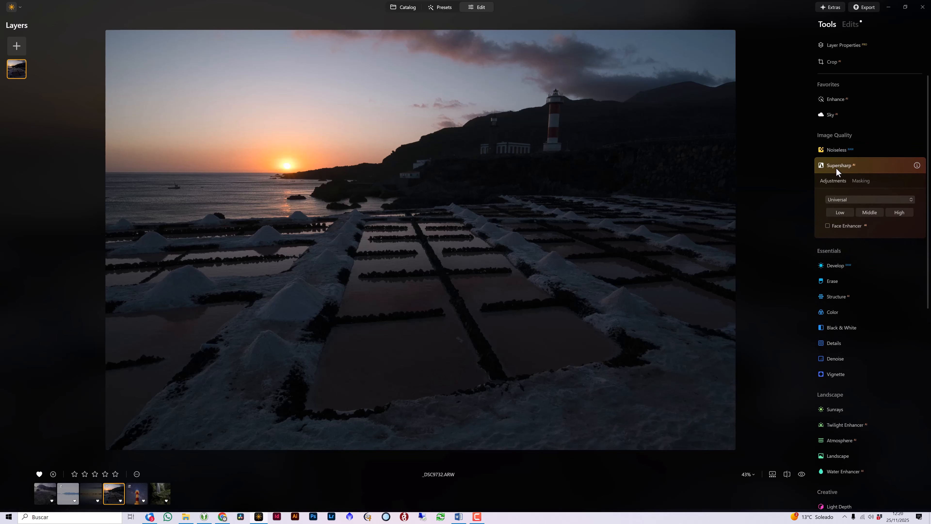
{"action": "left_click", "coordinate": [838, 166]}
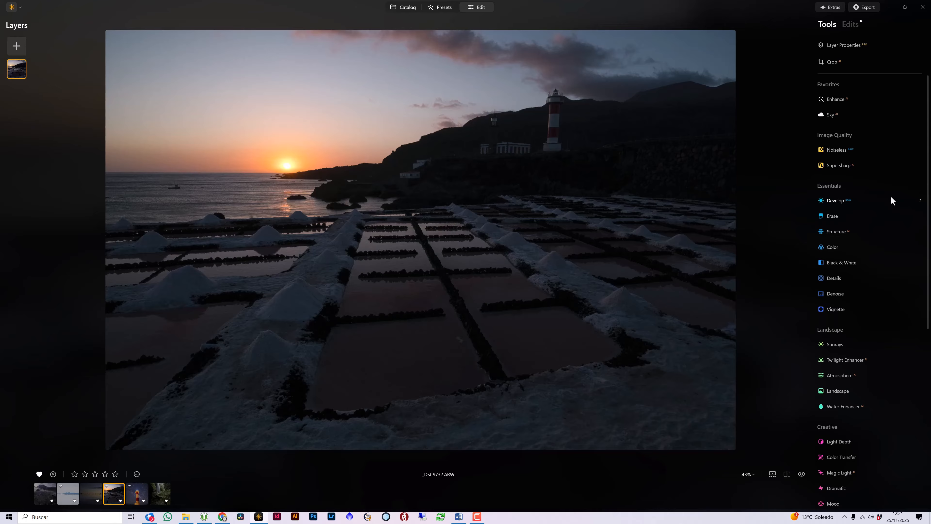
Step: Examine the Develop tool's adjustment sections and the list of available camera profiles
{"action": "left_click", "coordinate": [838, 201]}
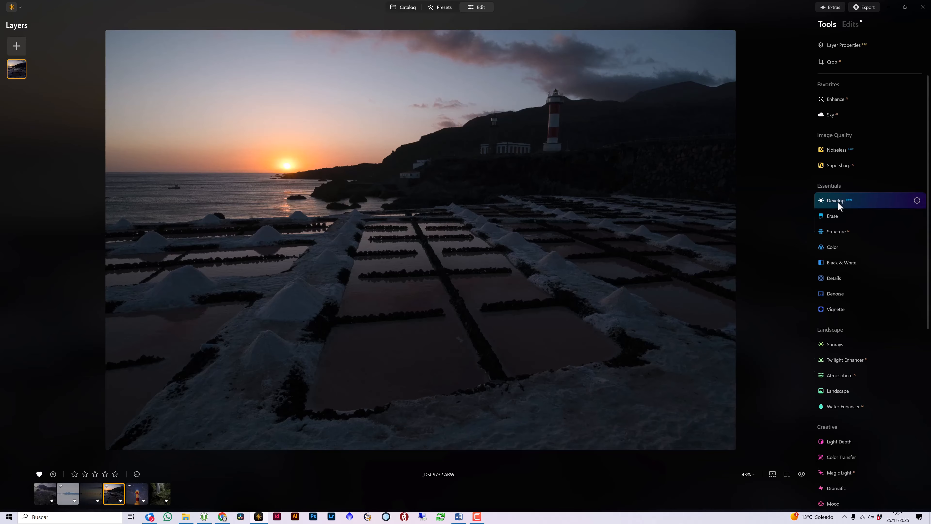
{"action": "scroll", "coordinate": [880, 198], "scroll_direction": "down", "scroll_amount": 2}
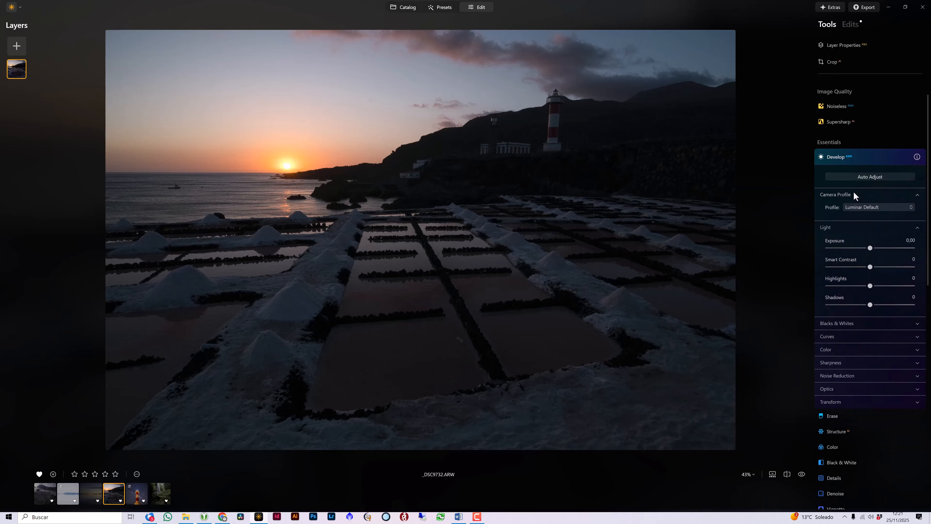
{"action": "left_click", "coordinate": [873, 207]}
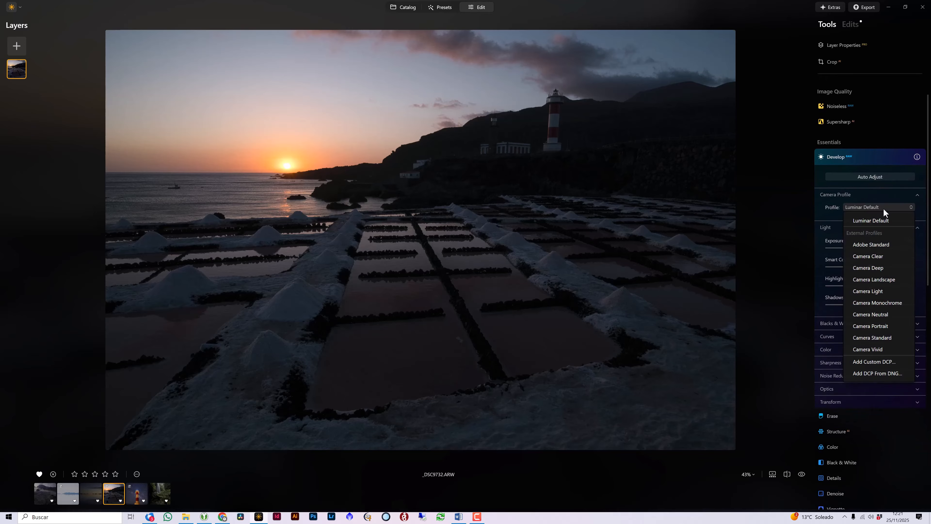
{"action": "left_click", "coordinate": [883, 208]}
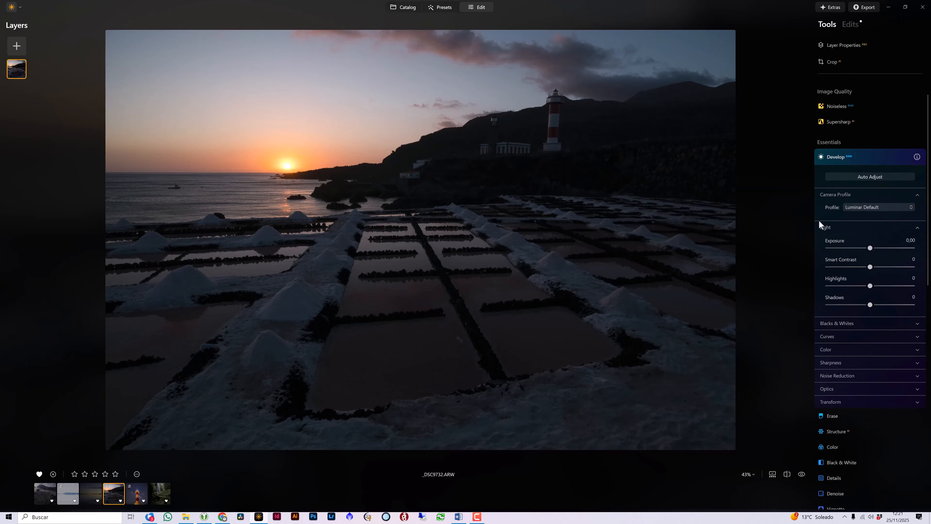
{"action": "left_click", "coordinate": [838, 157]}
Step: Examine the options of the Erase tool
{"action": "left_click", "coordinate": [834, 173]}
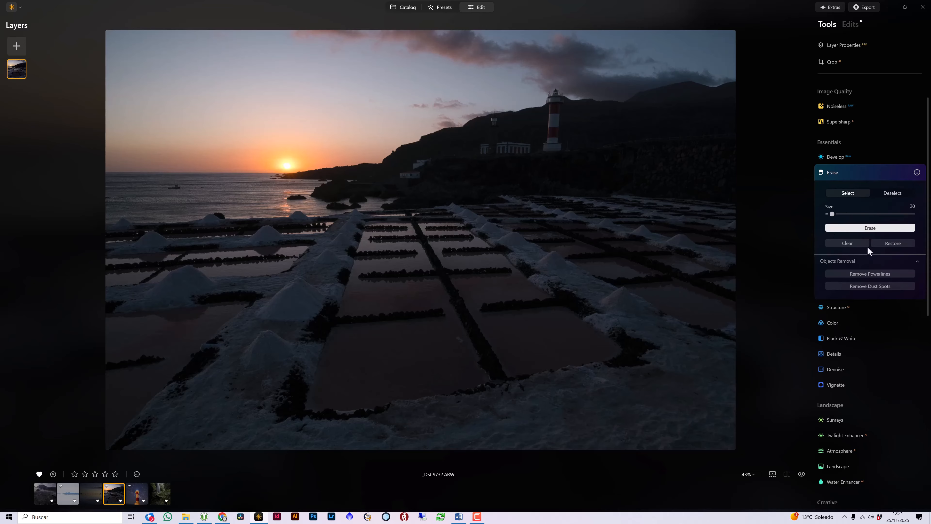
{"action": "left_click", "coordinate": [838, 171]}
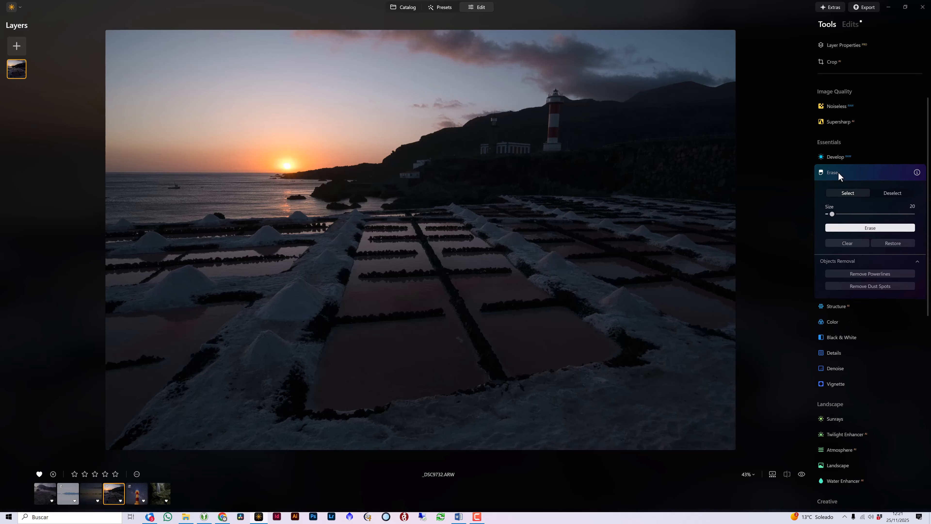
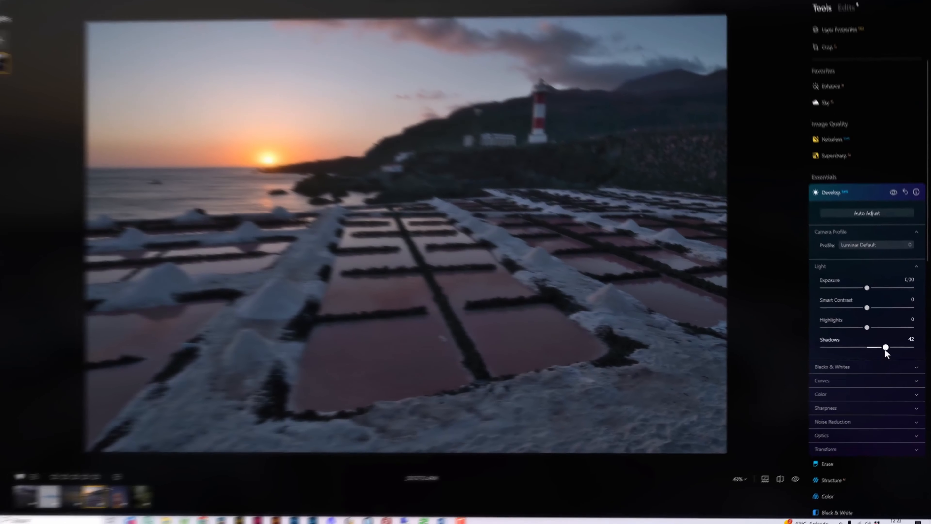
Step: Set Develop's Highlights to -29 and Shadows to 49, and enable Auto Distortion Corrections in its Optics section
{"action": "left_click_drag", "start_coordinate": [886, 347], "coordinate": [858, 329]}
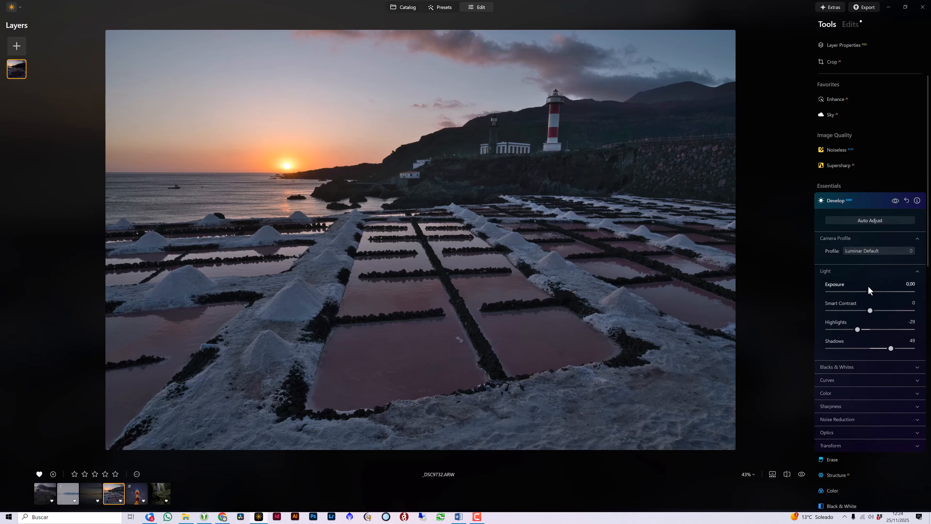
{"action": "left_click", "coordinate": [839, 437]}
{"action": "scroll", "coordinate": [876, 348], "scroll_direction": "down", "scroll_amount": 5}
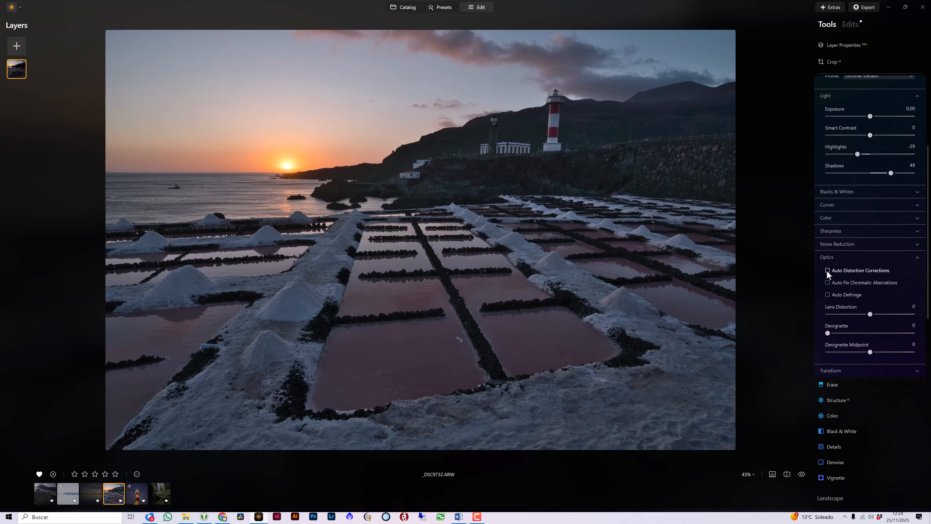
{"action": "left_click", "coordinate": [828, 272]}
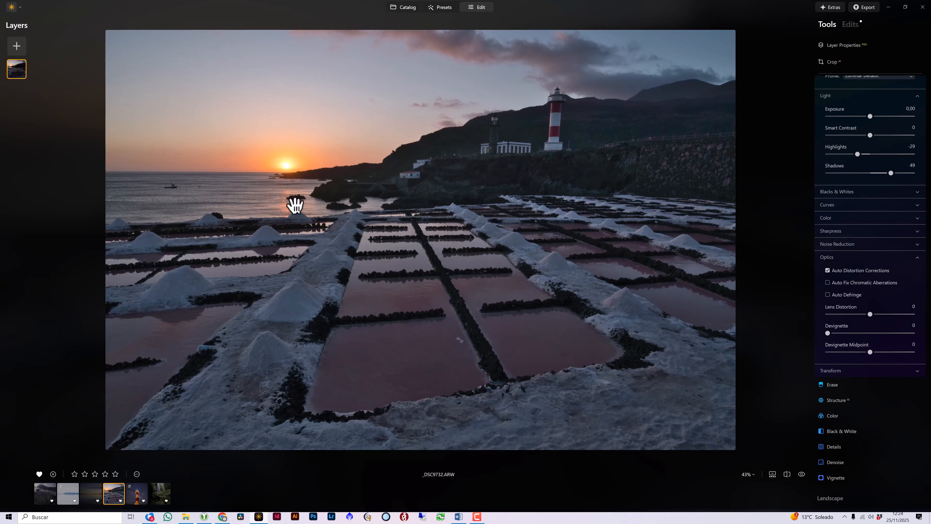
{"action": "left_click", "coordinate": [827, 271]}
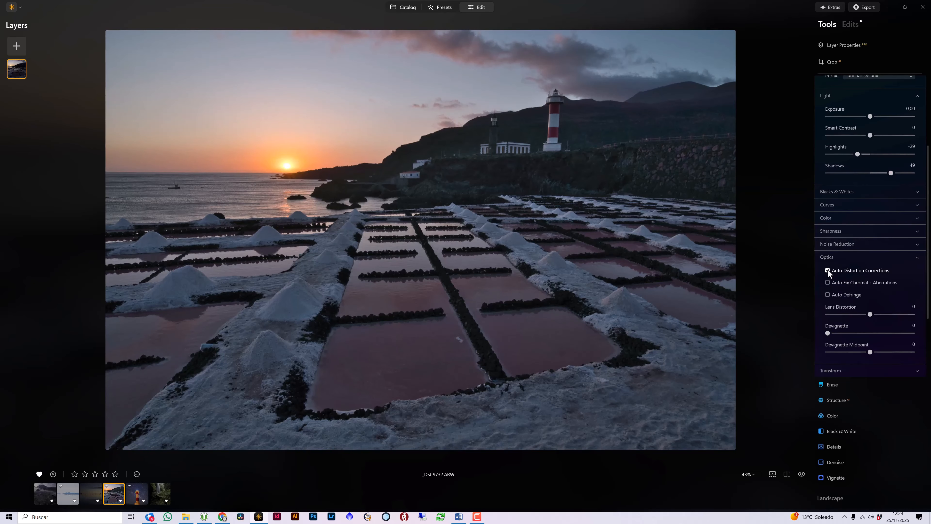
{"action": "left_click", "coordinate": [828, 272]}
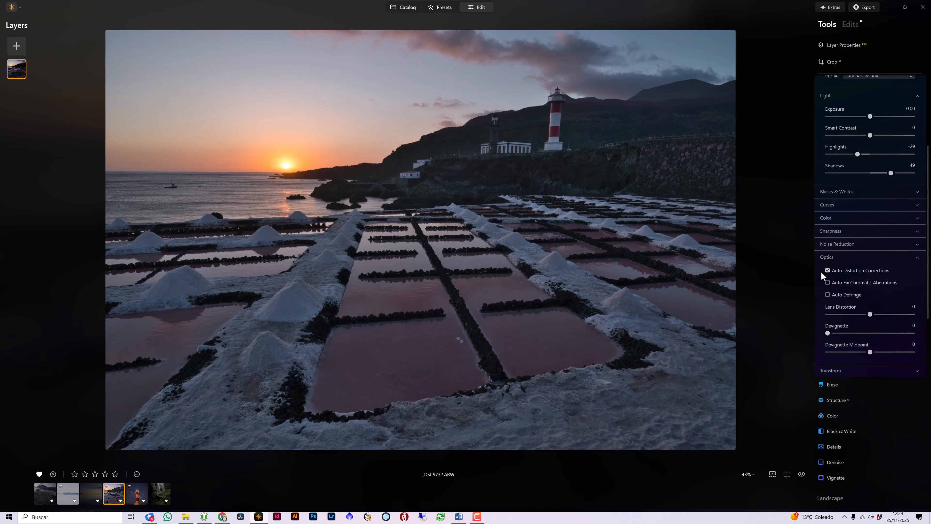
{"action": "left_click", "coordinate": [828, 272]}
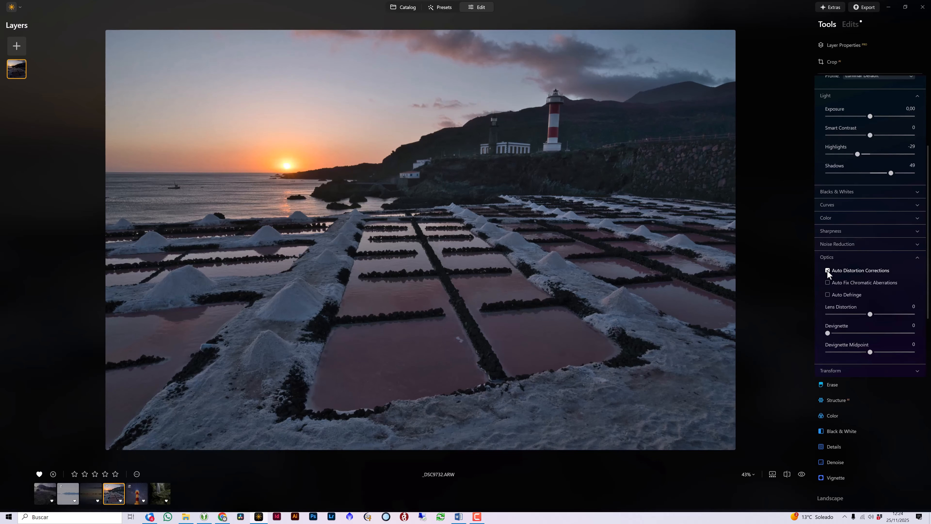
{"action": "left_click", "coordinate": [828, 271]}
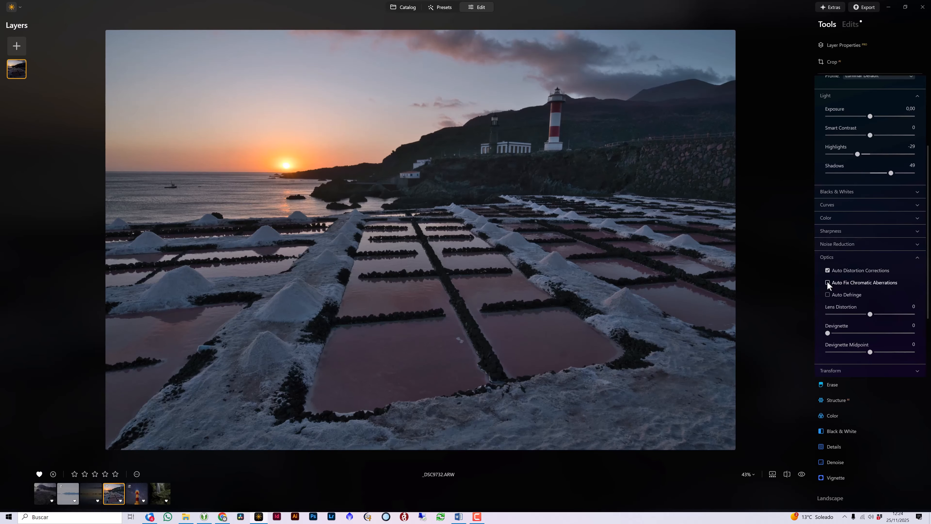
Step: Enable Auto Fix Chromatic Aberrations in Optics and compare its effect on the salt pans at 100% zoom
{"action": "left_click", "coordinate": [828, 282]}
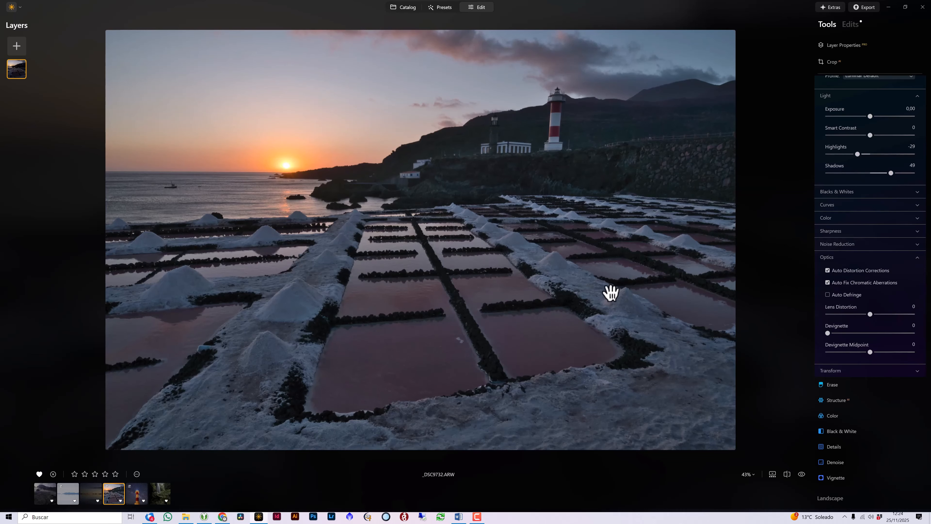
{"action": "left_click", "coordinate": [305, 333]}
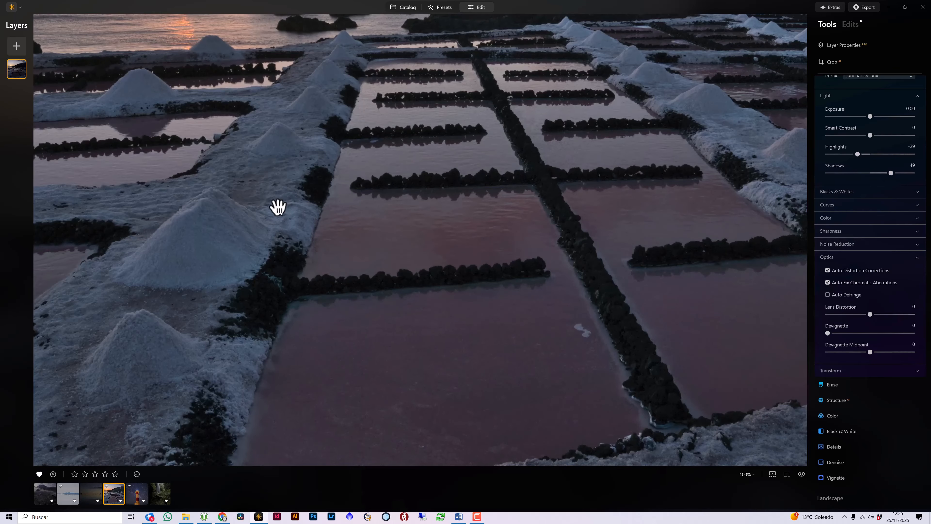
{"action": "left_click_drag", "start_coordinate": [278, 208], "coordinate": [436, 236]}
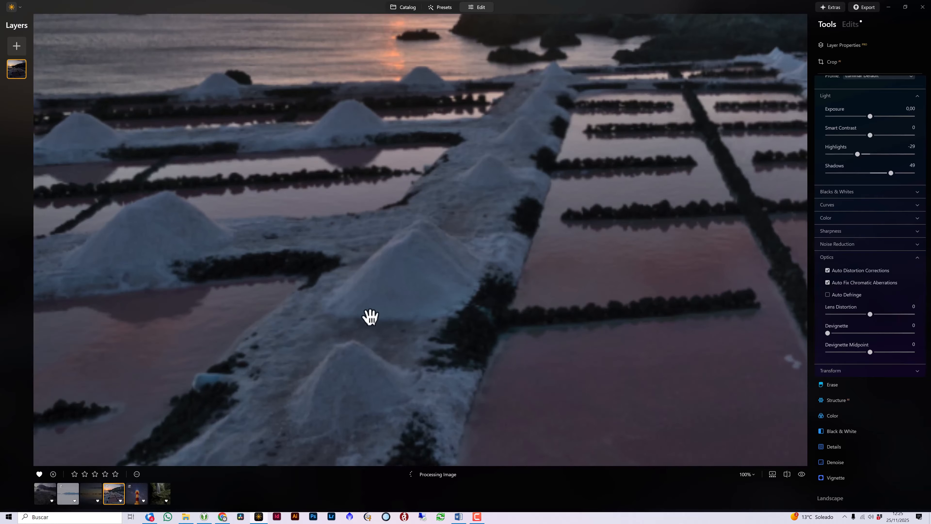
{"action": "left_click", "coordinate": [827, 284]}
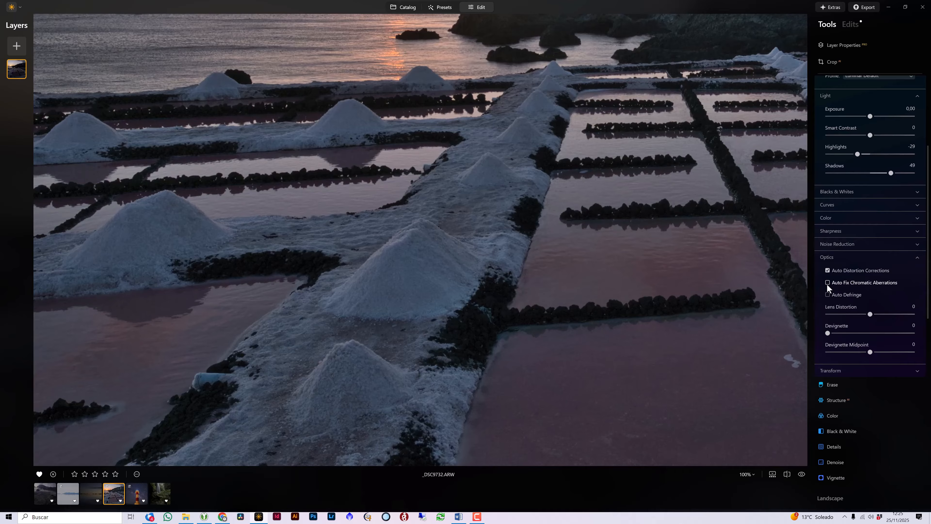
{"action": "left_click", "coordinate": [828, 283]}
{"action": "left_click", "coordinate": [828, 284]}
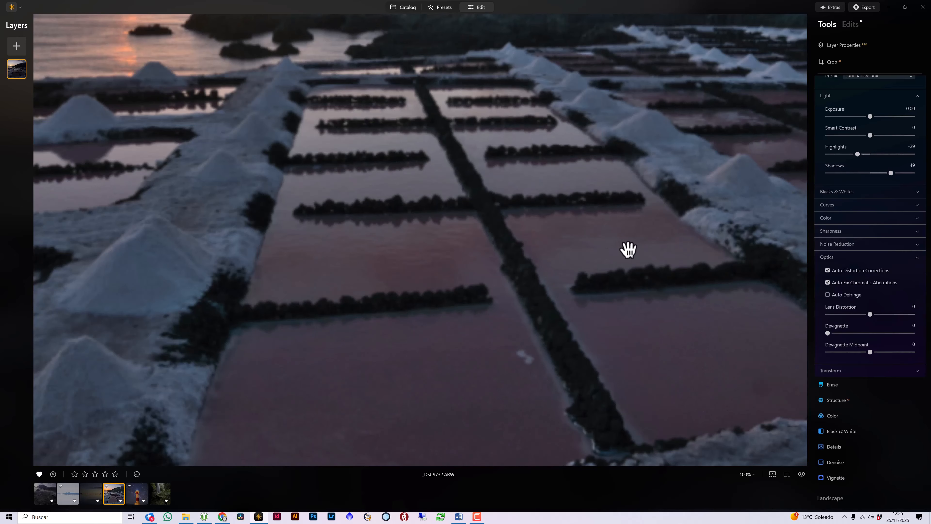
{"action": "left_click_drag", "start_coordinate": [628, 250], "coordinate": [613, 259]}
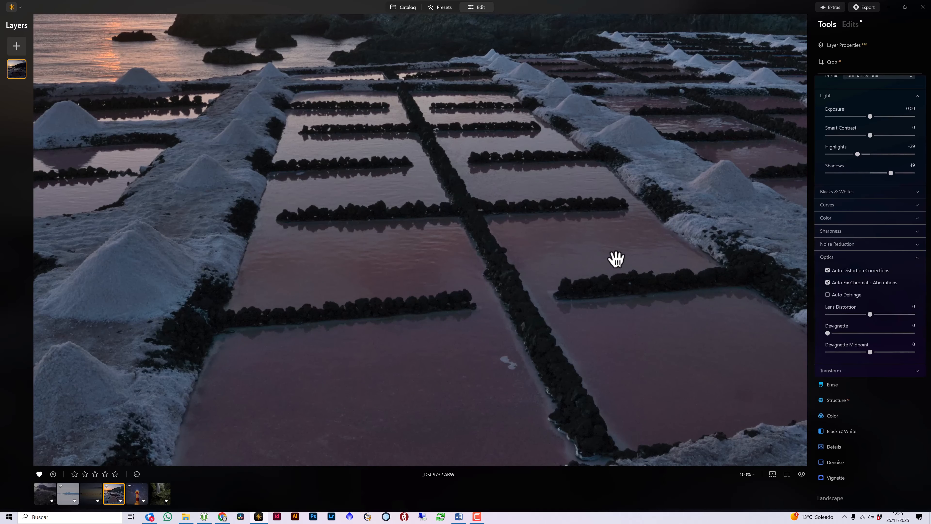
{"action": "left_click", "coordinate": [701, 282]}
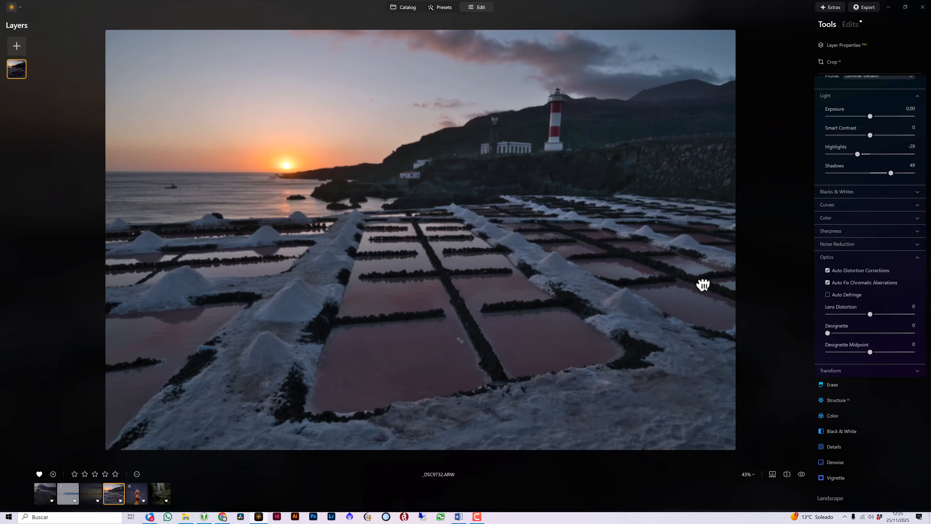
Step: Try a manual Lens Distortion of 54 and reset the value to 0
{"action": "mouse_move", "coordinate": [873, 316]}
{"action": "left_click_drag", "start_coordinate": [871, 315], "coordinate": [894, 322]}
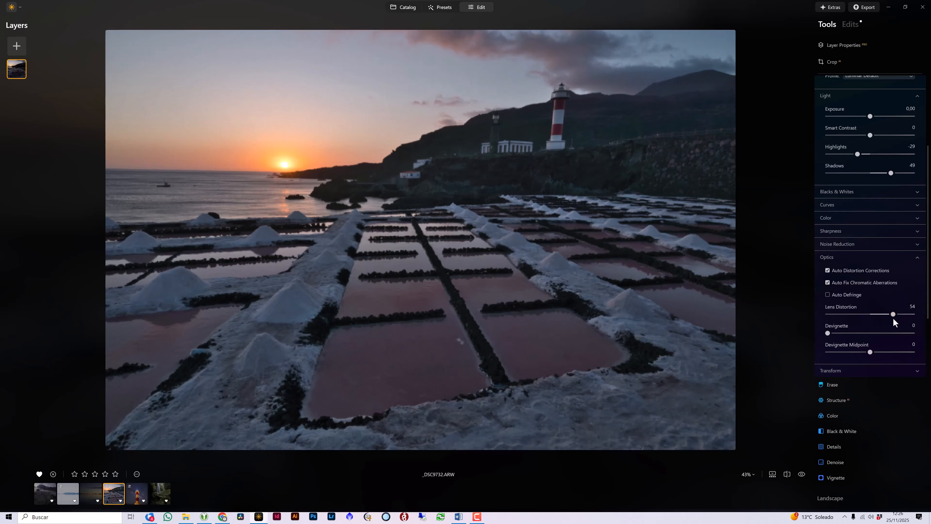
{"action": "double_click", "coordinate": [895, 314]}
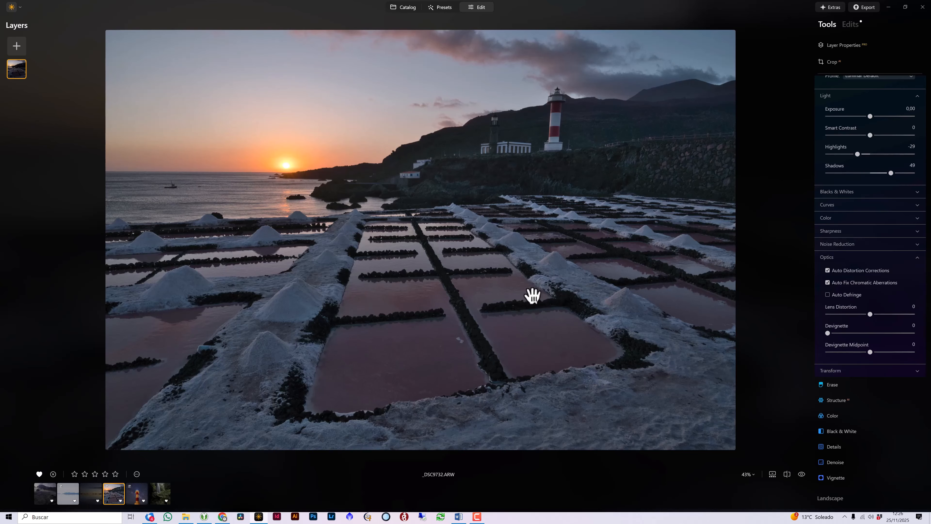
{"action": "mouse_move", "coordinate": [868, 315]}
Step: Set Saturation to 8 and Vibrance to 23 in Develop's Color section
{"action": "left_click", "coordinate": [843, 218]}
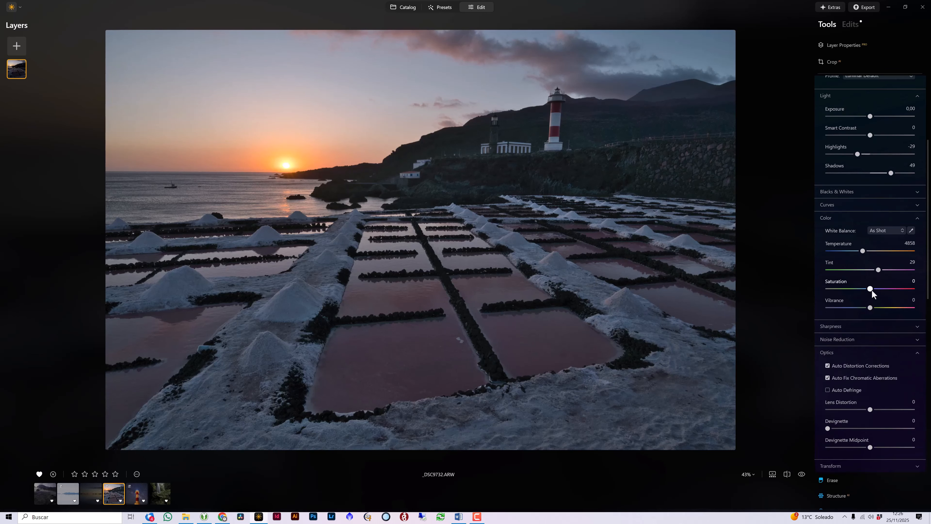
{"action": "mouse_move", "coordinate": [871, 289]}
{"action": "left_mouse_down"}
{"action": "mouse_move", "coordinate": [880, 290]}
{"action": "mouse_move", "coordinate": [881, 310]}
{"action": "mouse_move", "coordinate": [870, 290]}
{"action": "mouse_move", "coordinate": [877, 295]}
{"action": "left_mouse_up"}
Step: Try lowering Whites to -35 and to -12 with Blacks at 11, and reset both values to 0
{"action": "left_click", "coordinate": [851, 192]}
{"action": "left_click_drag", "start_coordinate": [871, 212], "coordinate": [850, 215]}
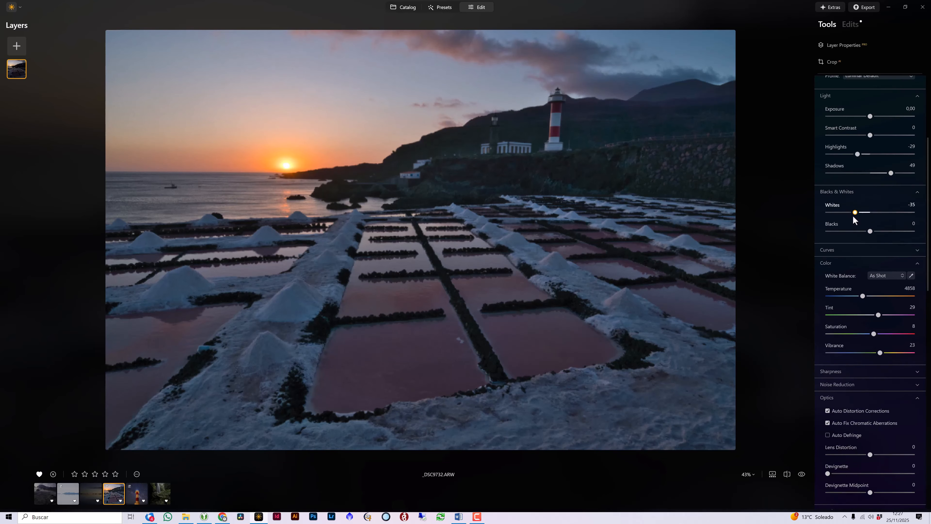
{"action": "double_click", "coordinate": [861, 214]}
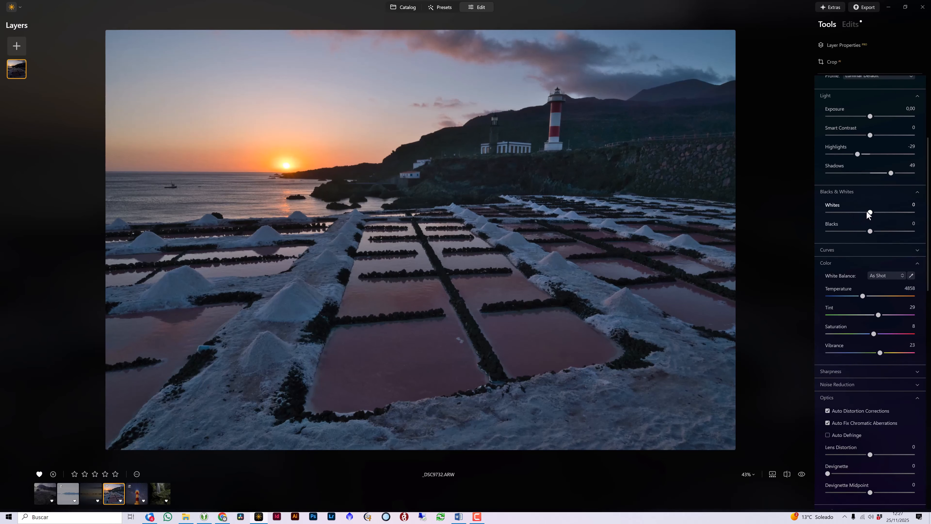
{"action": "left_click_drag", "start_coordinate": [867, 213], "coordinate": [877, 233]}
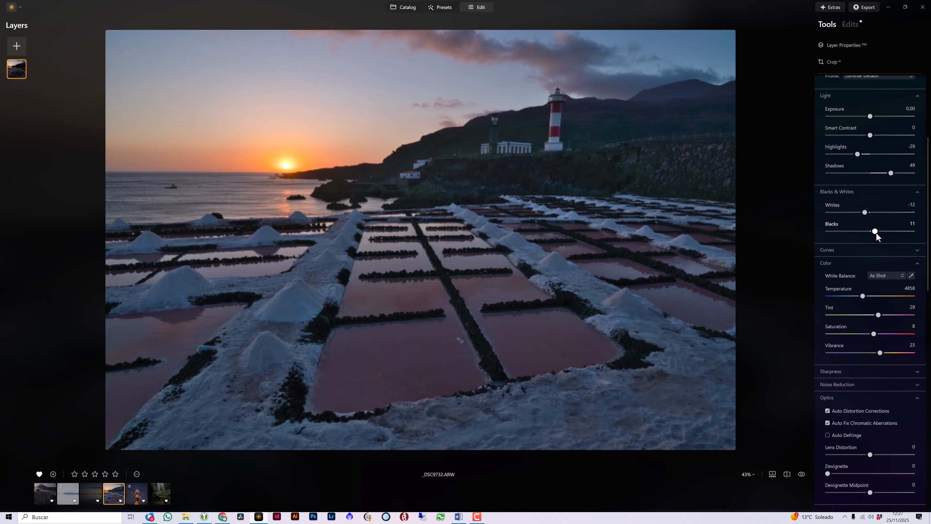
{"action": "double_click", "coordinate": [876, 232]}
{"action": "double_click", "coordinate": [866, 213]}
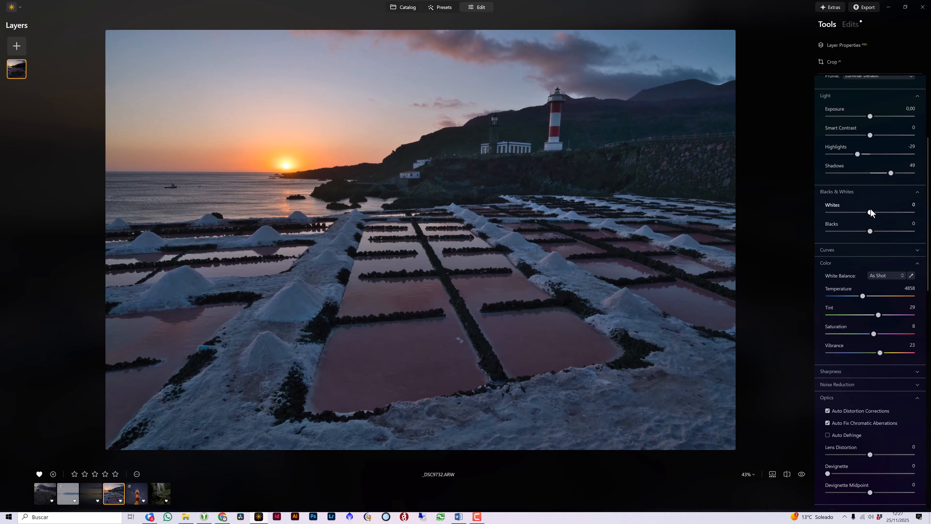
{"action": "left_click", "coordinate": [868, 253]}
{"action": "left_click", "coordinate": [869, 252]}
{"action": "left_click", "coordinate": [859, 194]}
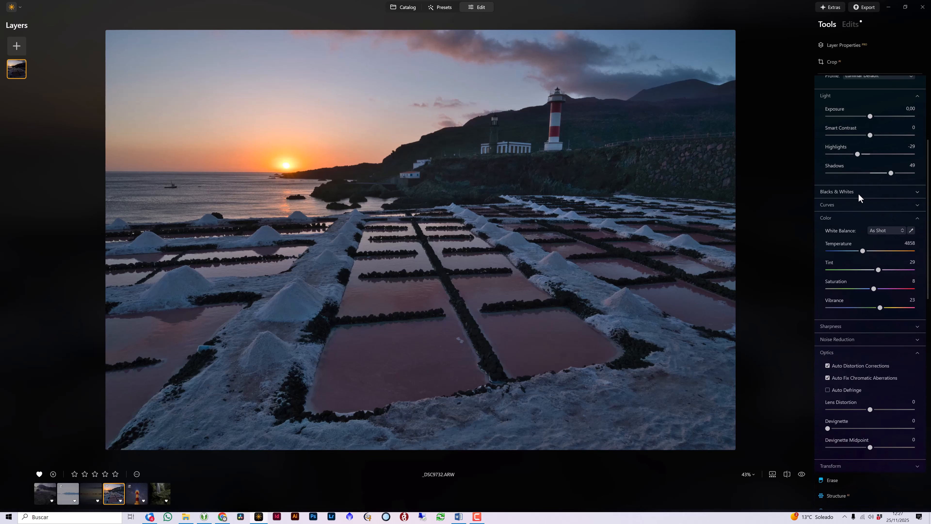
Step: Try a Sharpen amount of 22 and reset it, check the Noise Reduction options, and close Develop
{"action": "left_click", "coordinate": [851, 326]}
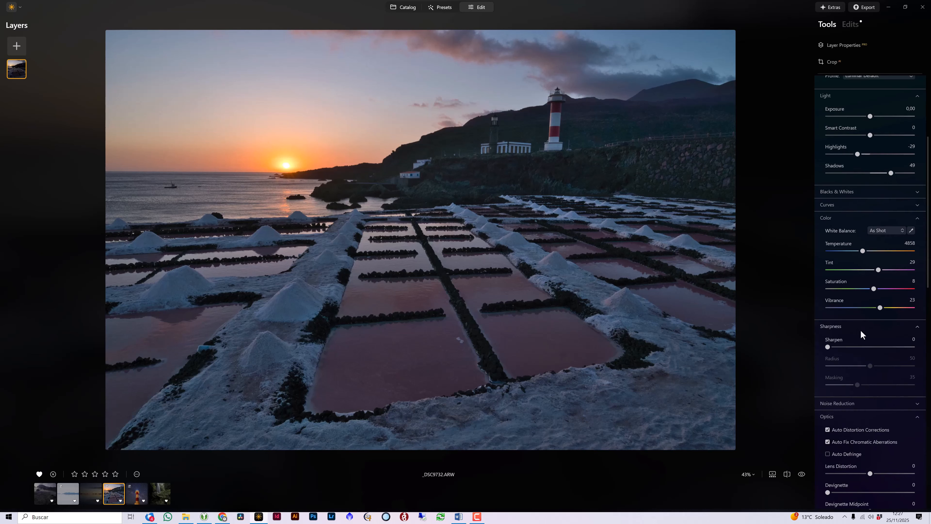
{"action": "left_click", "coordinate": [847, 347]}
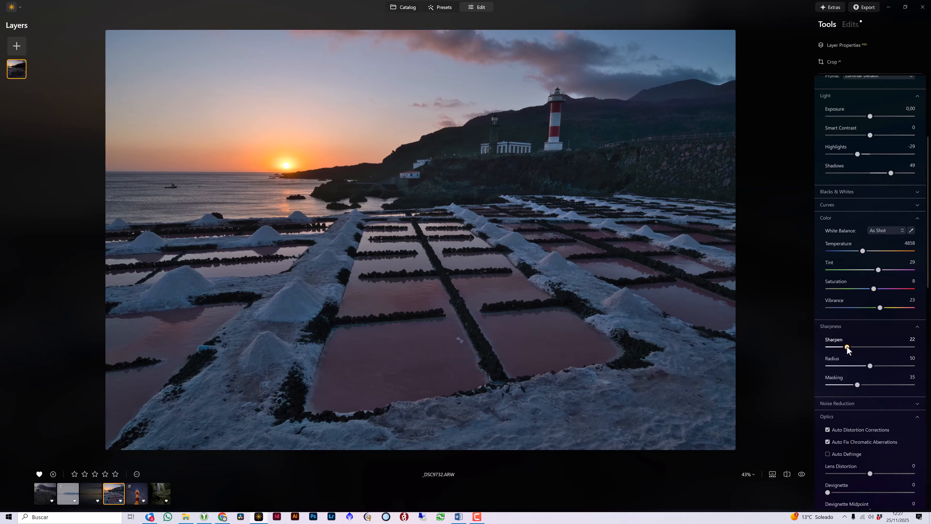
{"action": "double_click", "coordinate": [847, 347]}
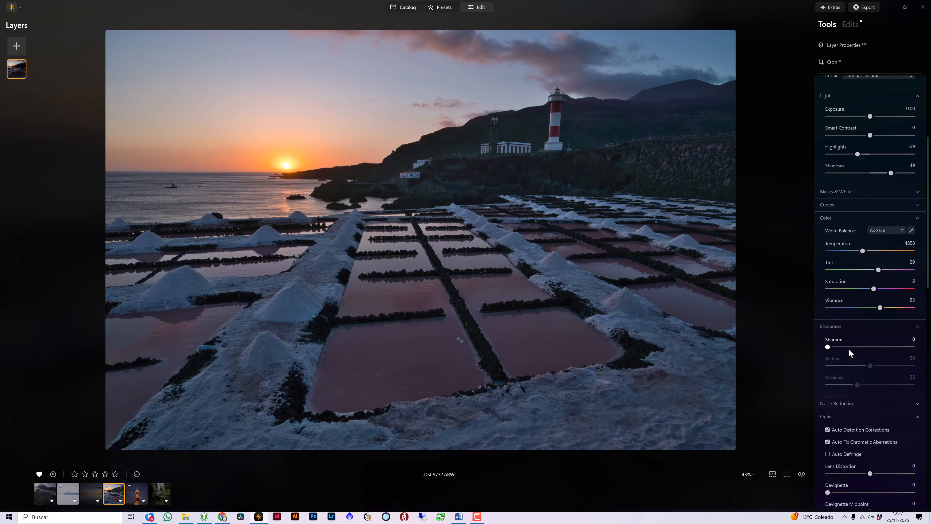
{"action": "left_click", "coordinate": [849, 329]}
{"action": "left_click", "coordinate": [851, 341]}
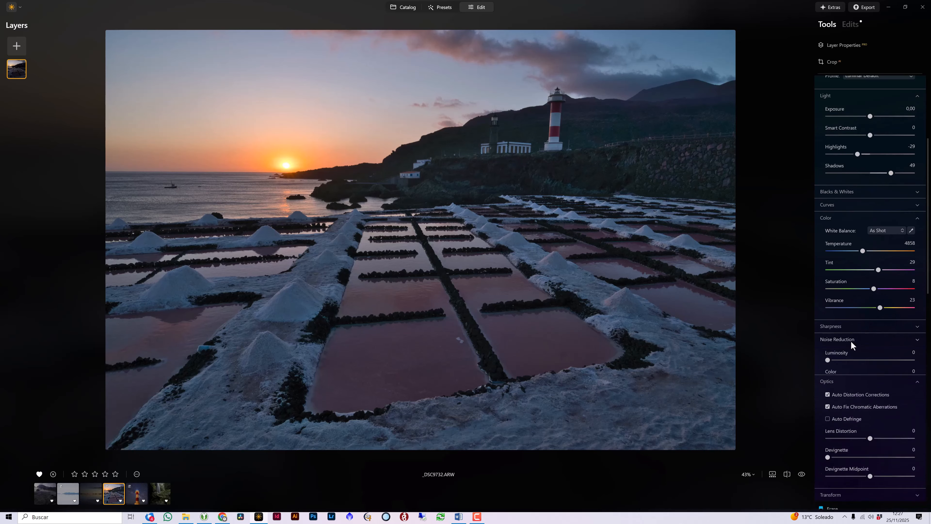
{"action": "left_click", "coordinate": [851, 341]}
{"action": "scroll", "coordinate": [862, 349], "scroll_direction": "up", "scroll_amount": 5}
{"action": "left_click", "coordinate": [839, 199]}
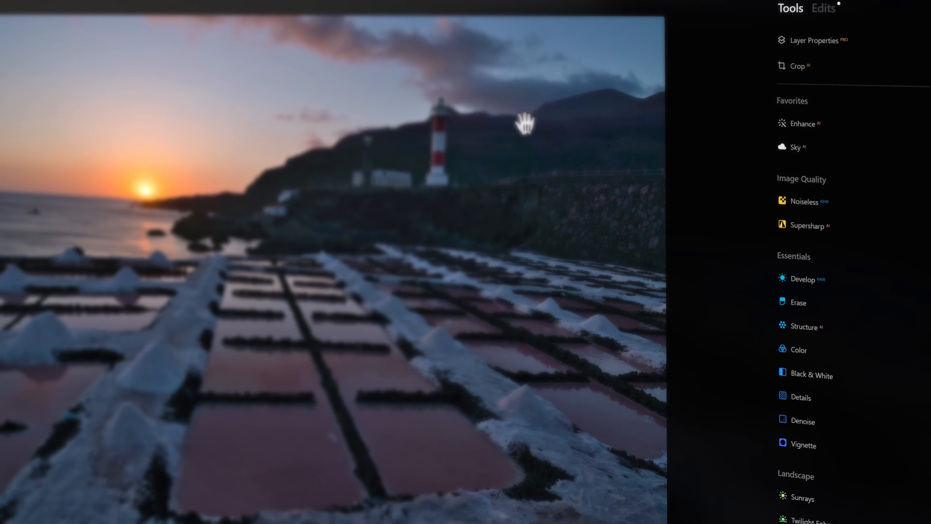
Step: Set the Enhance tool's Accent to 49
{"action": "left_click", "coordinate": [800, 125]}
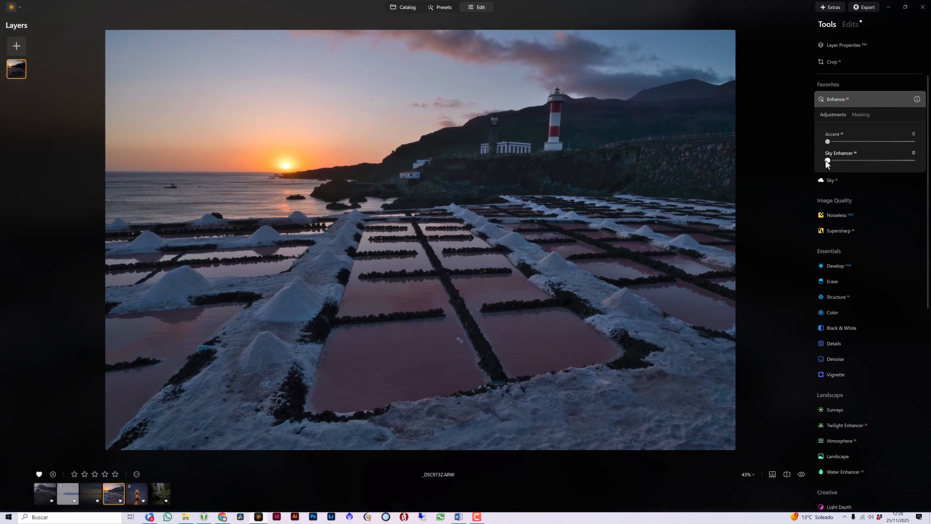
{"action": "left_click_drag", "start_coordinate": [792, 188], "coordinate": [824, 193]}
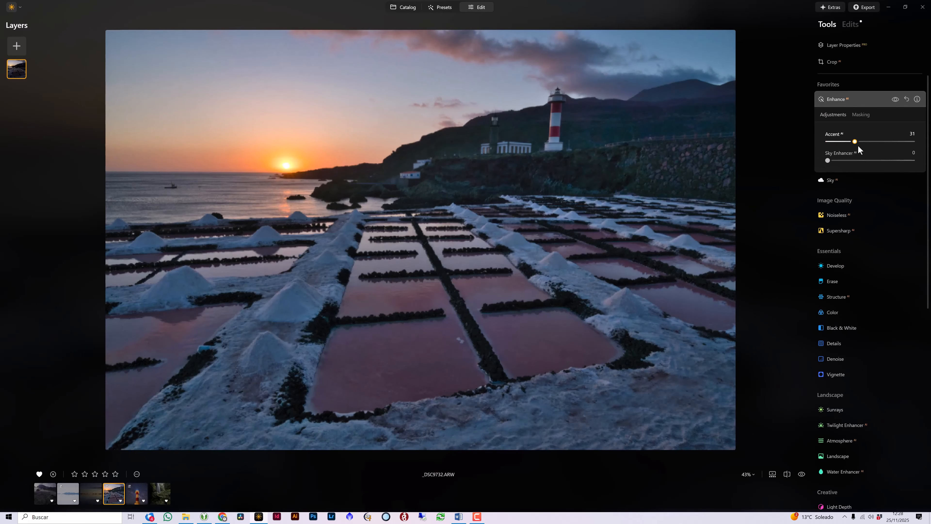
{"action": "left_click", "coordinate": [861, 143]}
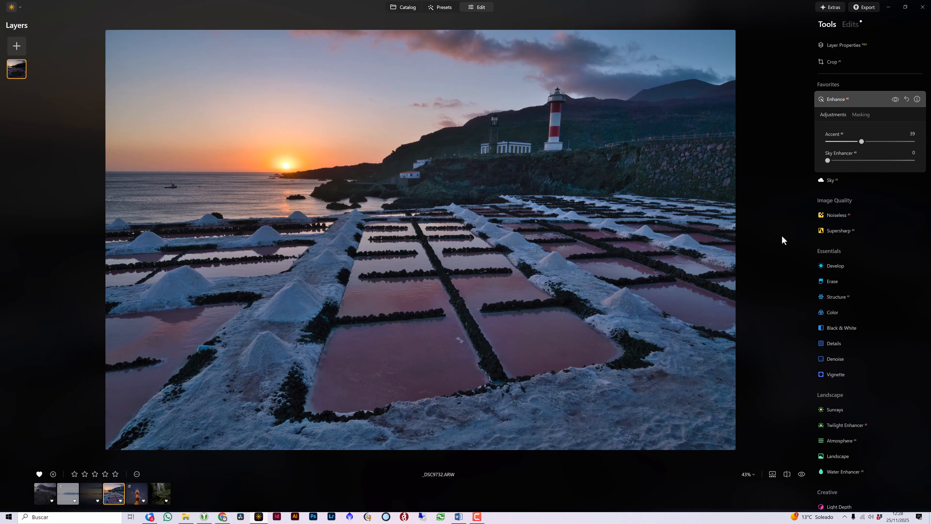
{"action": "mouse_move", "coordinate": [863, 141]}
{"action": "left_mouse_down"}
{"action": "mouse_move", "coordinate": [837, 139]}
{"action": "mouse_move", "coordinate": [871, 146]}
{"action": "left_mouse_up"}
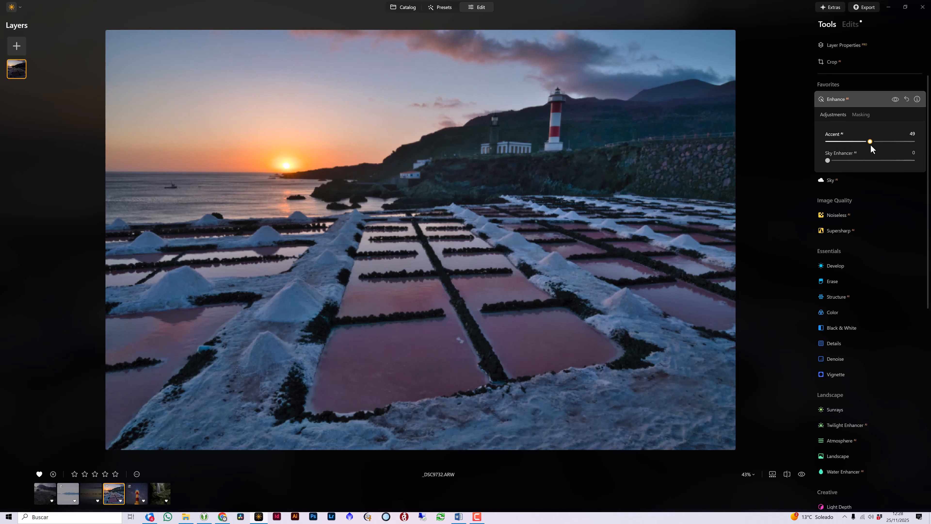
Step: Compare the photo with and without the Enhance adjustment
{"action": "left_click", "coordinate": [896, 99]}
{"action": "left_click", "coordinate": [895, 99]}
{"action": "left_click", "coordinate": [896, 100]}
{"action": "left_click", "coordinate": [896, 100]}
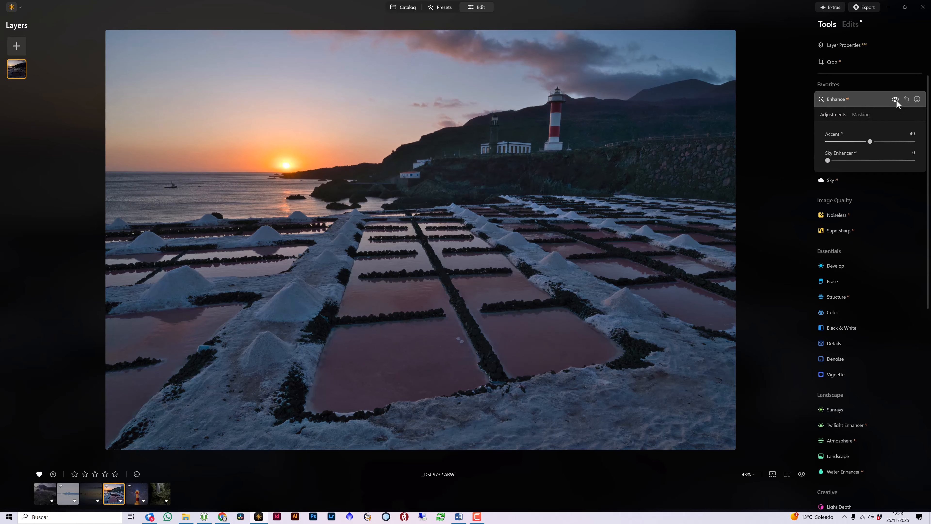
Step: Hide and show the Enhance result repeatedly to judge the effect of the Accent setting
{"action": "left_click", "coordinate": [896, 100]}
{"action": "left_click", "coordinate": [896, 100]}
{"action": "left_click", "coordinate": [896, 100]}
{"action": "left_click", "coordinate": [896, 100]}
{"action": "left_click", "coordinate": [896, 100]}
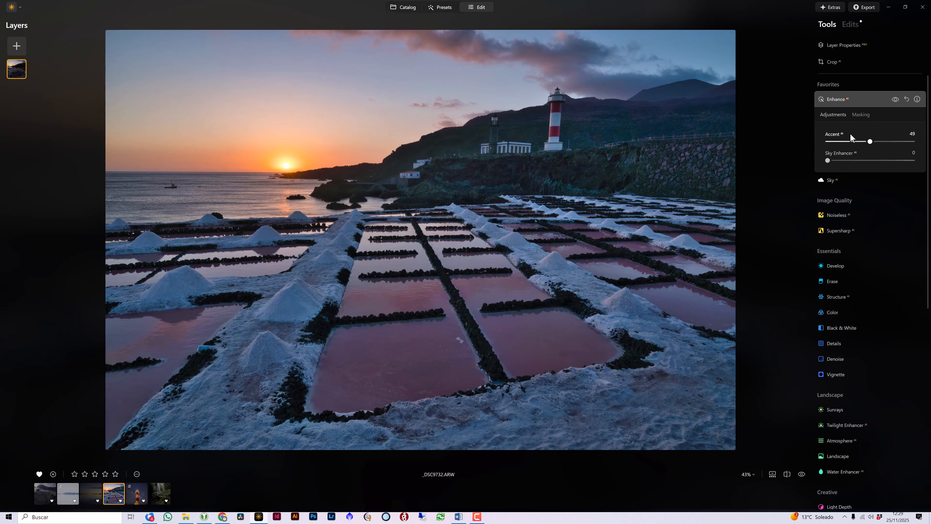
Step: Set the Enhance tool's Accent to 30 and its Sky Enhancer to 21
{"action": "left_click_drag", "start_coordinate": [871, 143], "coordinate": [844, 144]}
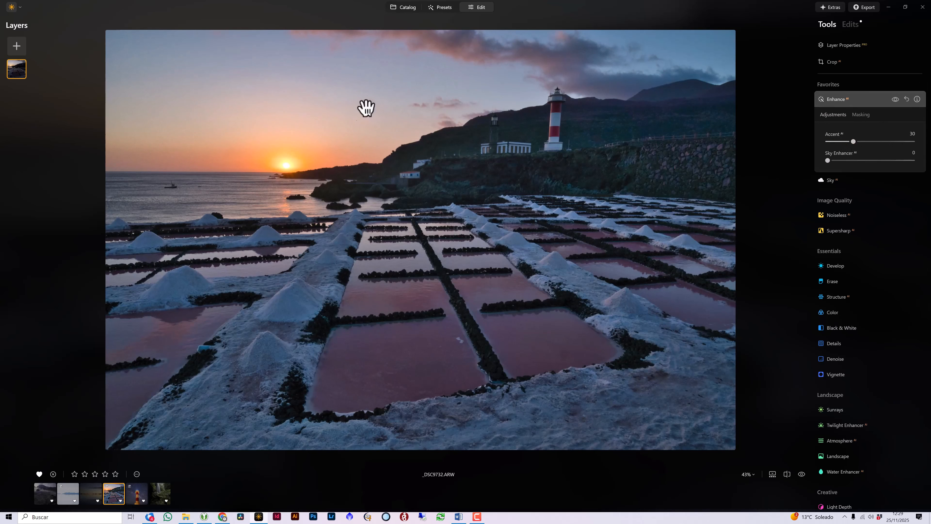
{"action": "left_click_drag", "start_coordinate": [830, 161], "coordinate": [860, 171]}
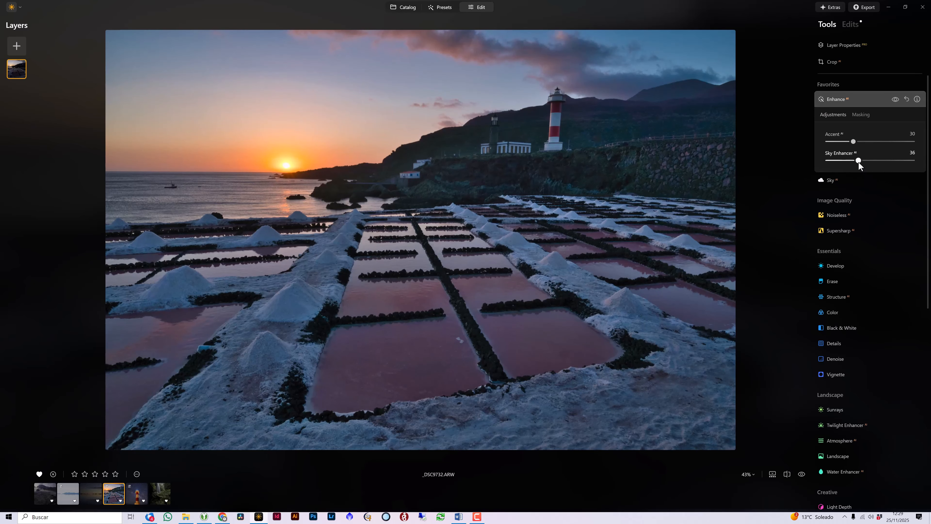
{"action": "left_click_drag", "start_coordinate": [856, 161], "coordinate": [853, 161]}
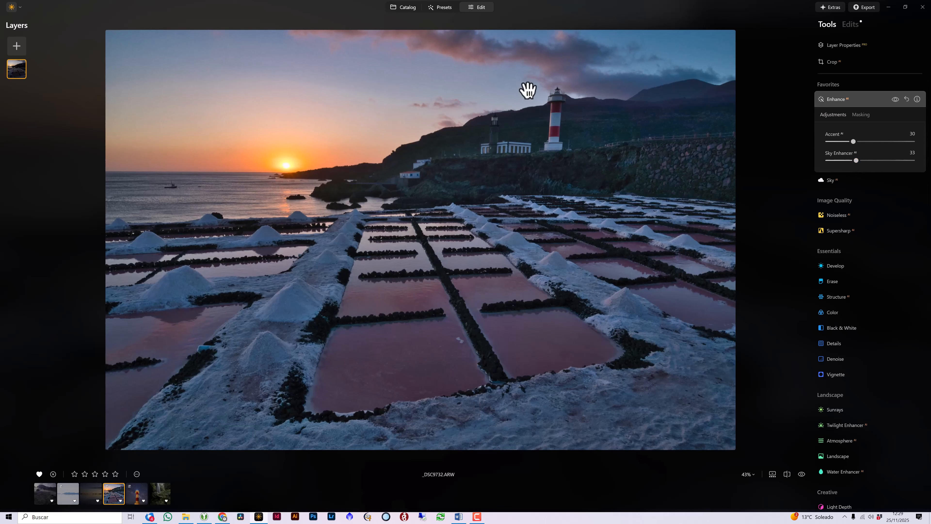
{"action": "left_click_drag", "start_coordinate": [849, 162], "coordinate": [845, 162]}
Step: Compare the photo with and without Enhance, then against the unedited original, and close the Enhance tool
{"action": "left_click", "coordinate": [895, 99]}
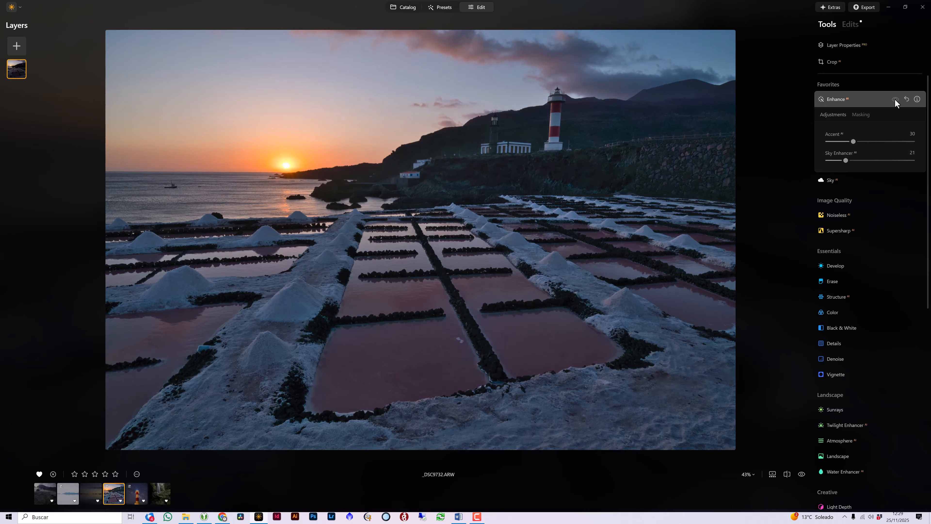
{"action": "left_click", "coordinate": [895, 99]}
{"action": "left_click", "coordinate": [895, 99]}
{"action": "left_click", "coordinate": [895, 99]}
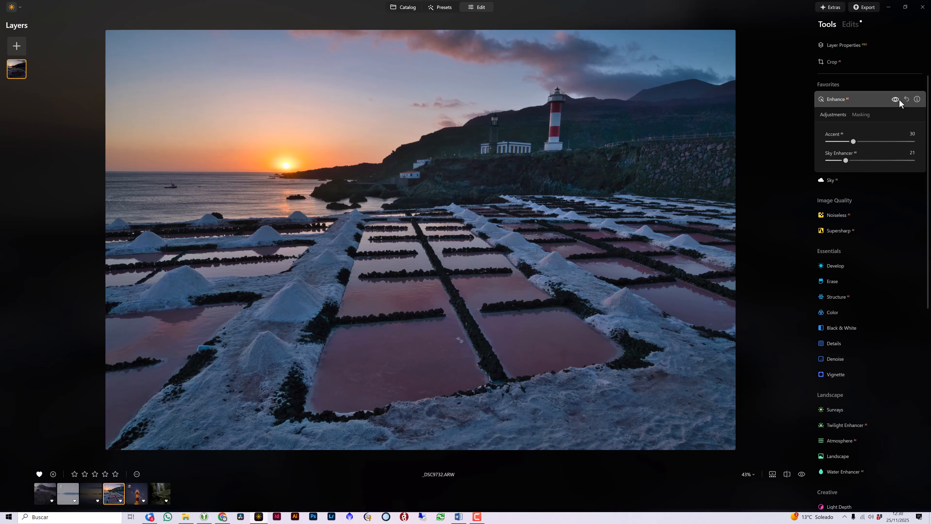
{"action": "left_click", "coordinate": [802, 475]}
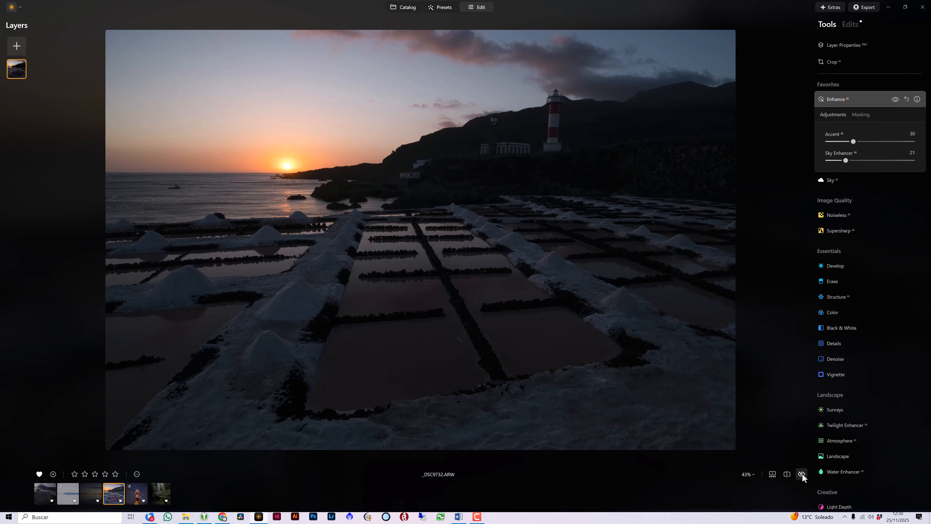
{"action": "left_click", "coordinate": [802, 475]}
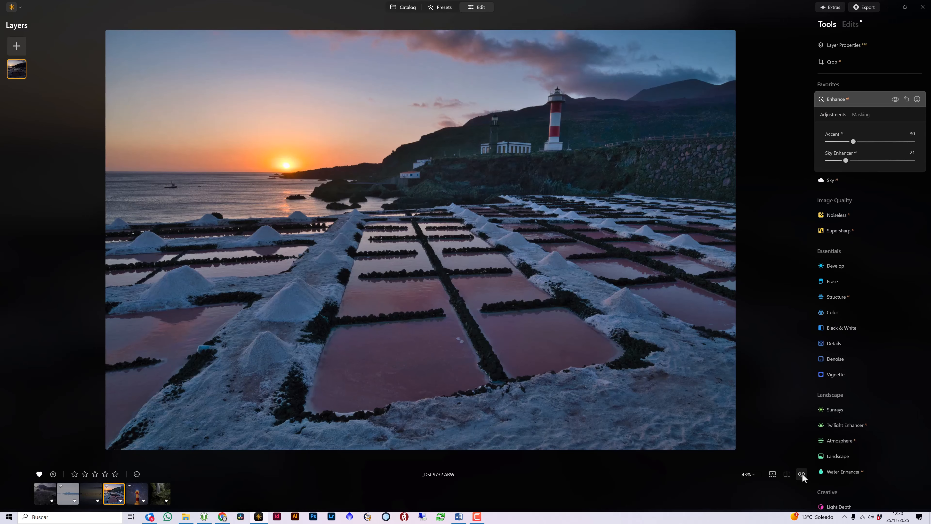
{"action": "left_click", "coordinate": [802, 475]}
{"action": "left_click", "coordinate": [802, 475]}
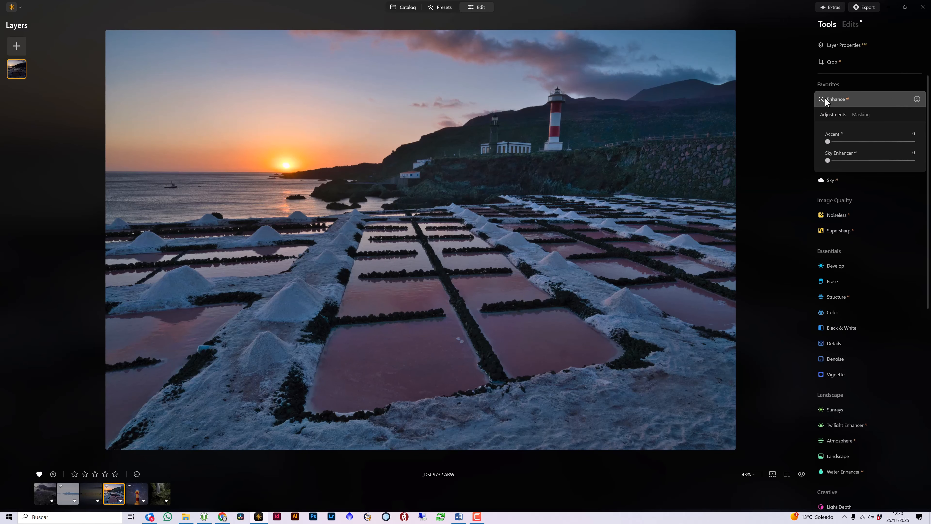
{"action": "left_click", "coordinate": [825, 97]}
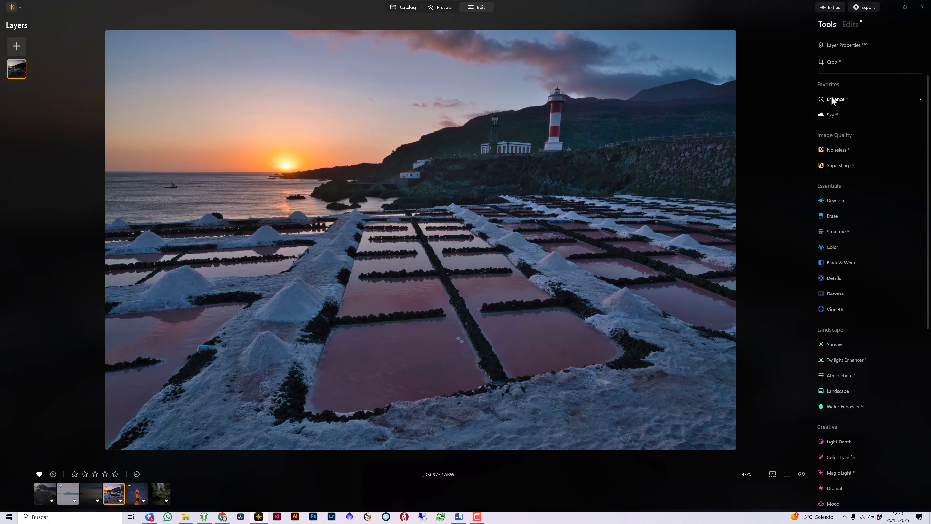
Step: Browse the Sky tool's available skies and check the option to load a custom sky image, cancelling the file selection
{"action": "left_click", "coordinate": [826, 115]}
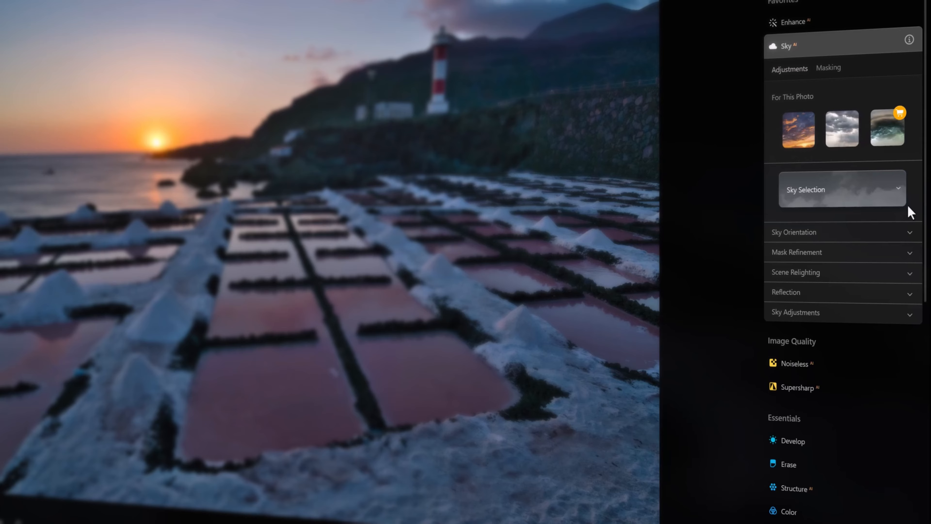
{"action": "left_click", "coordinate": [889, 193]}
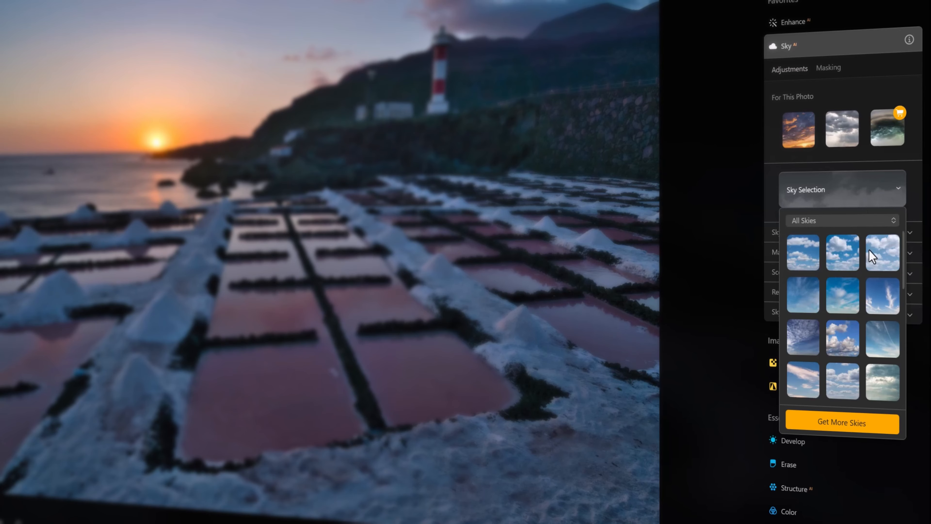
{"action": "scroll", "coordinate": [869, 264], "scroll_direction": "down", "scroll_amount": 10}
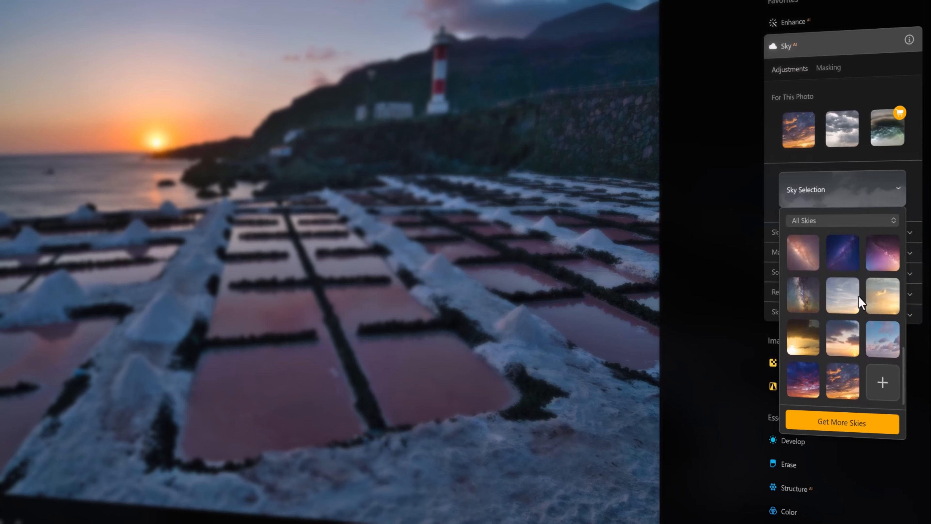
{"action": "left_click", "coordinate": [872, 392]}
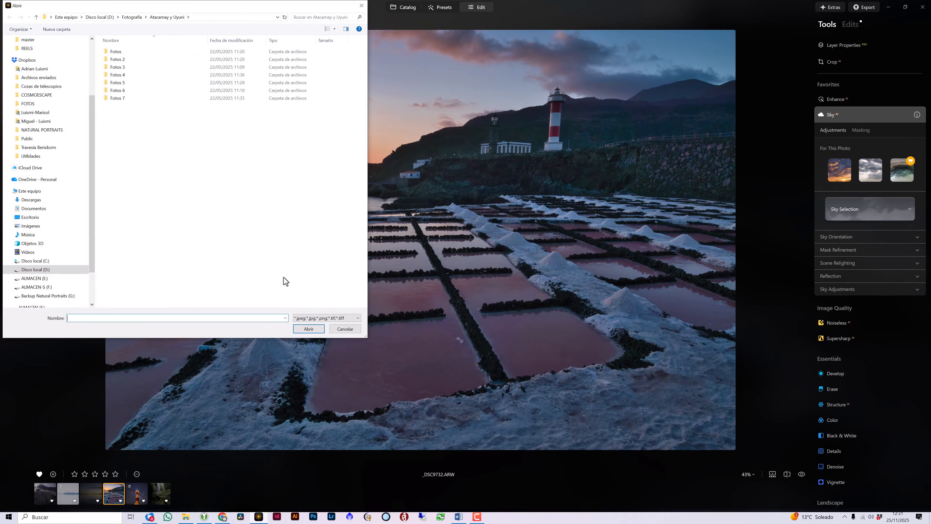
{"action": "left_click", "coordinate": [354, 330]}
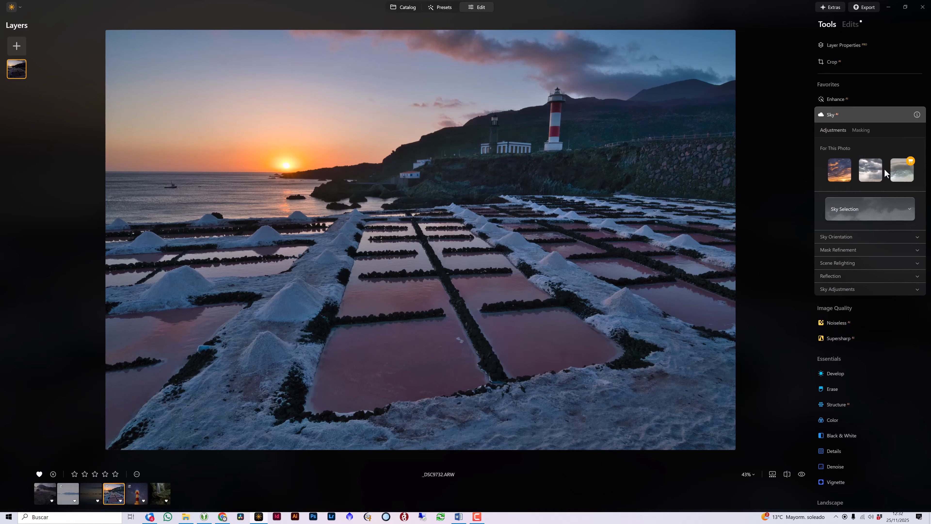
Step: Apply the first suggested Sunset Clouds sky and orient it with Horizon Position 0, Vertical Position -5 and Horizontal Position -42
{"action": "left_click", "coordinate": [839, 175]}
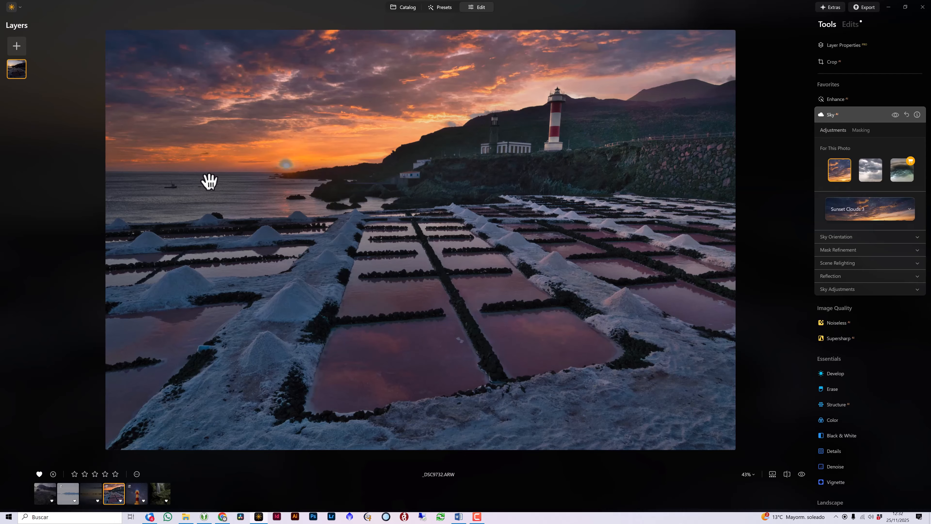
{"action": "left_click", "coordinate": [898, 237]}
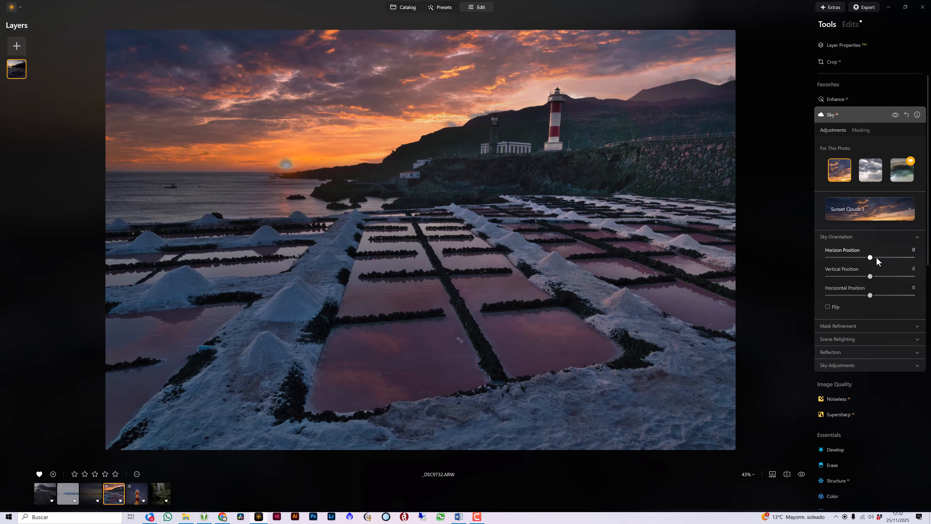
{"action": "left_click_drag", "start_coordinate": [870, 257], "coordinate": [869, 278]}
{"action": "mouse_move", "coordinate": [871, 295]}
{"action": "left_mouse_down"}
{"action": "mouse_move", "coordinate": [880, 296]}
{"action": "mouse_move", "coordinate": [856, 290]}
{"action": "left_mouse_up"}
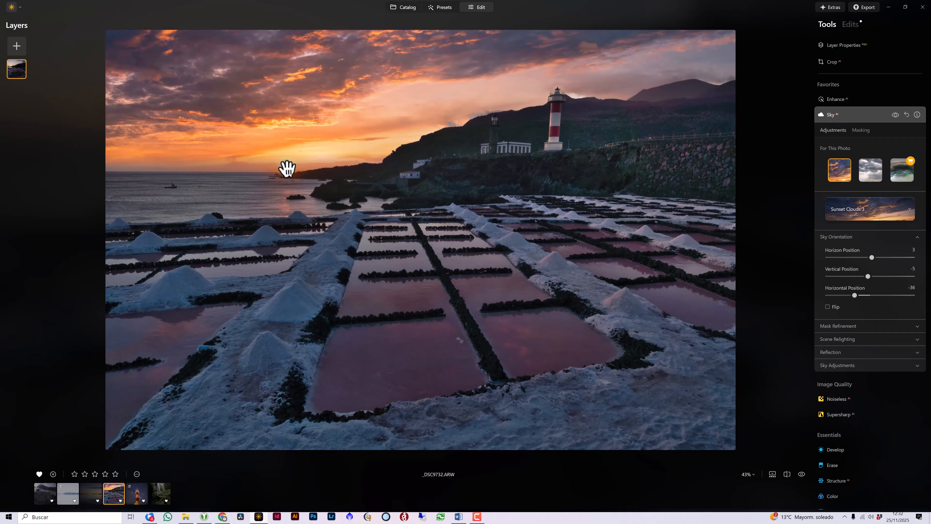
{"action": "left_click_drag", "start_coordinate": [857, 294], "coordinate": [852, 295]}
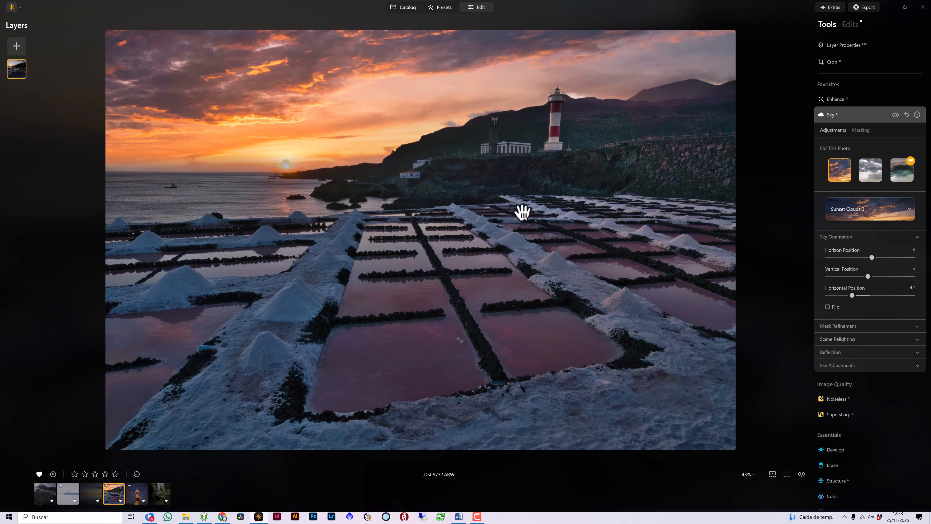
{"action": "double_click", "coordinate": [869, 257]}
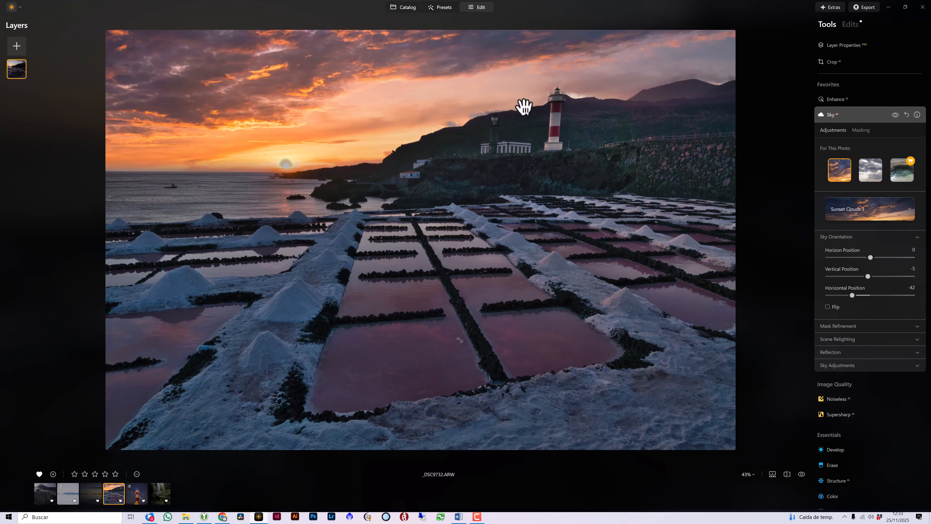
Step: Refine the sky mask with Global at 35, Close Gaps at 5 and Fix Details at 48
{"action": "left_click", "coordinate": [843, 326]}
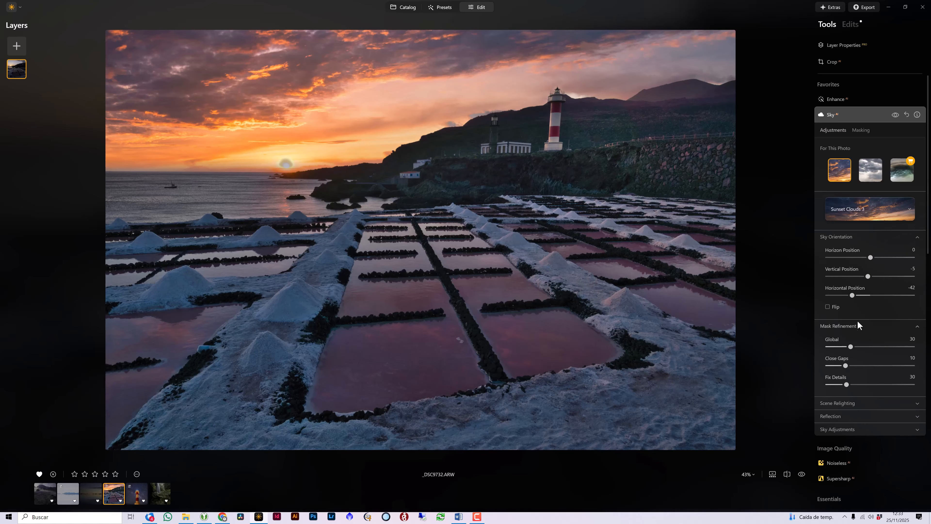
{"action": "left_click", "coordinate": [847, 236]}
{"action": "left_click_drag", "start_coordinate": [850, 270], "coordinate": [856, 270]}
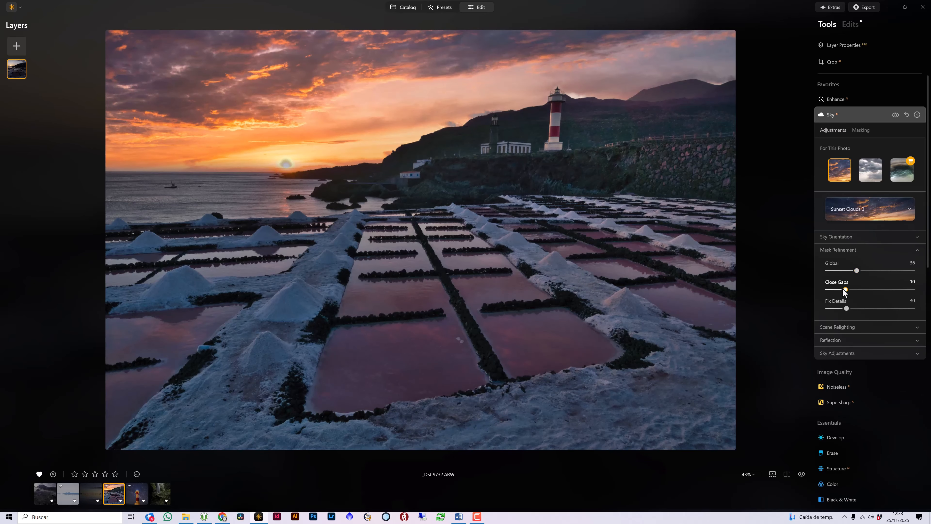
{"action": "left_click_drag", "start_coordinate": [829, 290], "coordinate": [859, 292]}
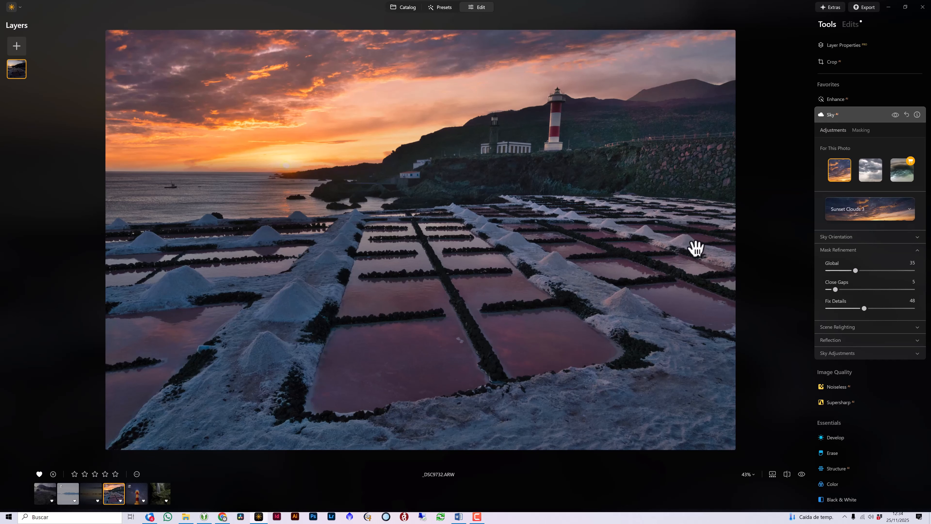
Step: Set the replacement sky's Vertical Position to -1 and collapse the Sky Orientation and Mask Refinement settings
{"action": "left_click", "coordinate": [844, 237]}
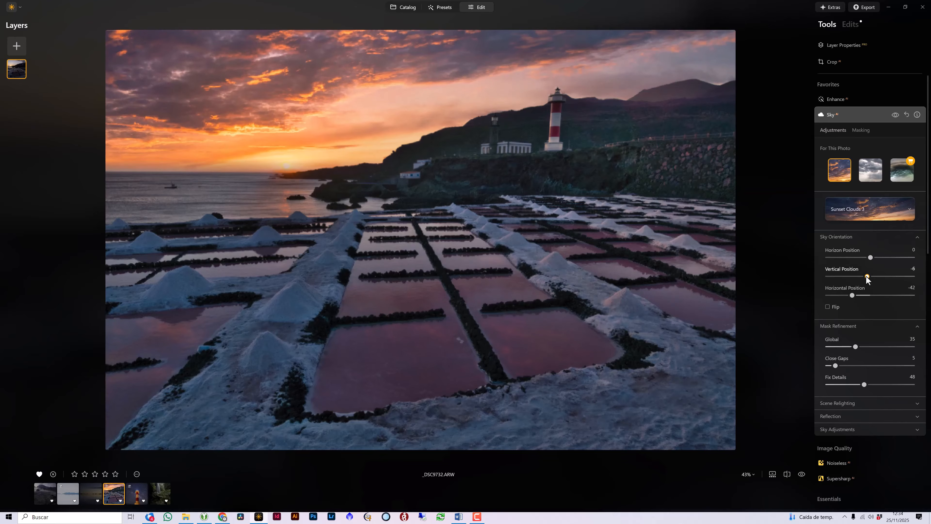
{"action": "left_click_drag", "start_coordinate": [866, 279], "coordinate": [869, 279]}
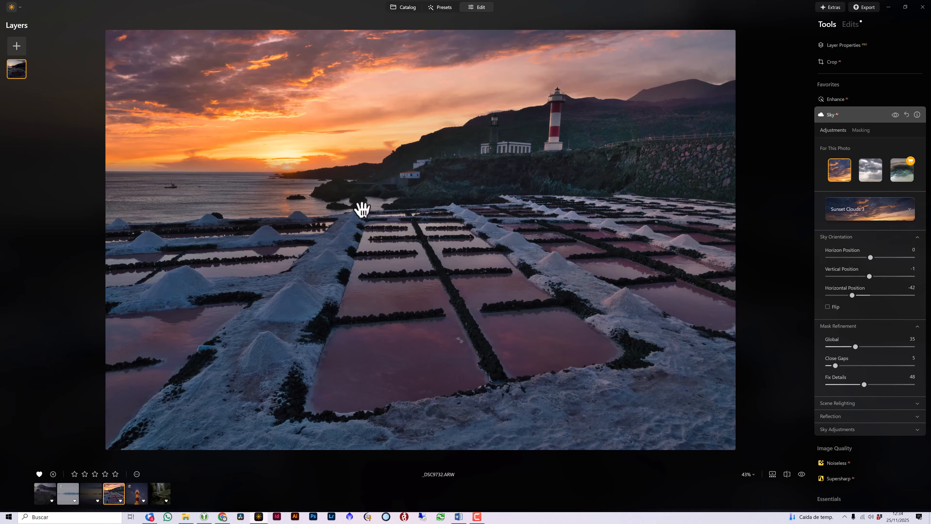
{"action": "left_click", "coordinate": [835, 237]}
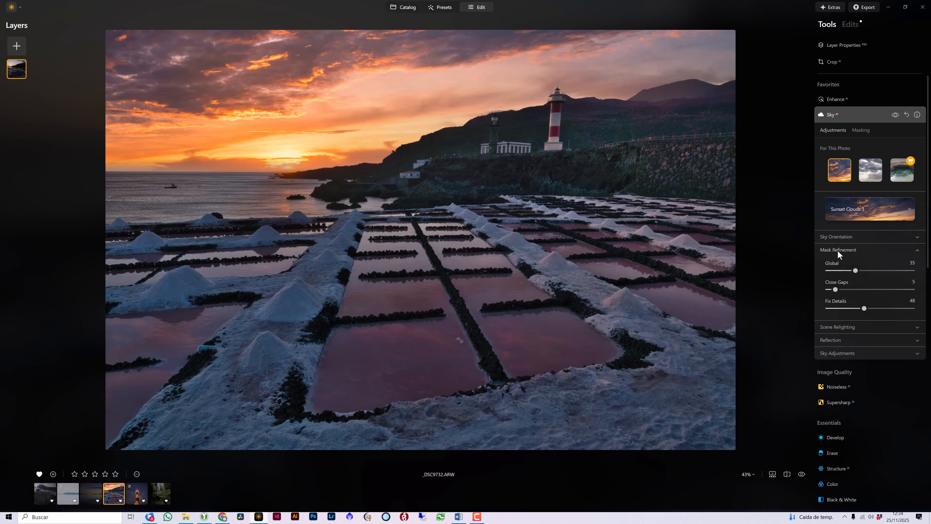
{"action": "left_click", "coordinate": [836, 250]}
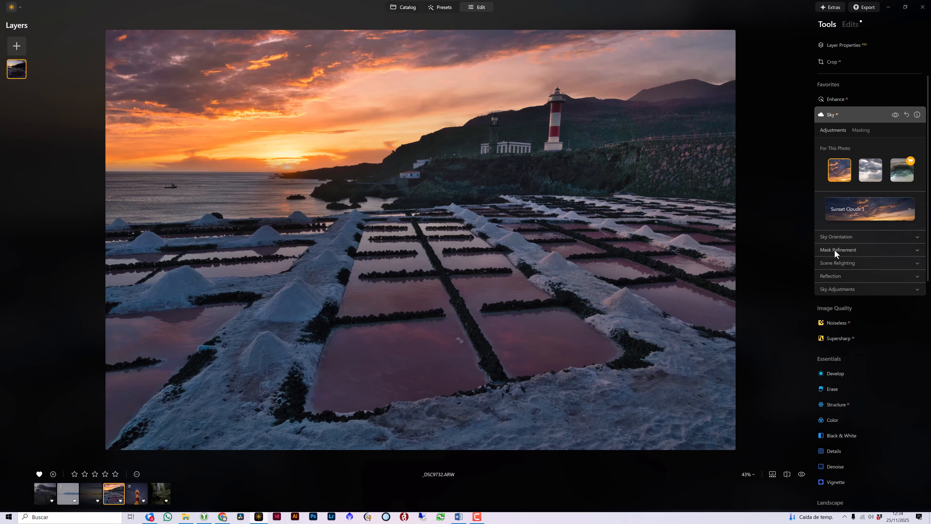
Step: Set the Relight Strength of the sky's Scene Relighting to 45
{"action": "left_click", "coordinate": [847, 262]}
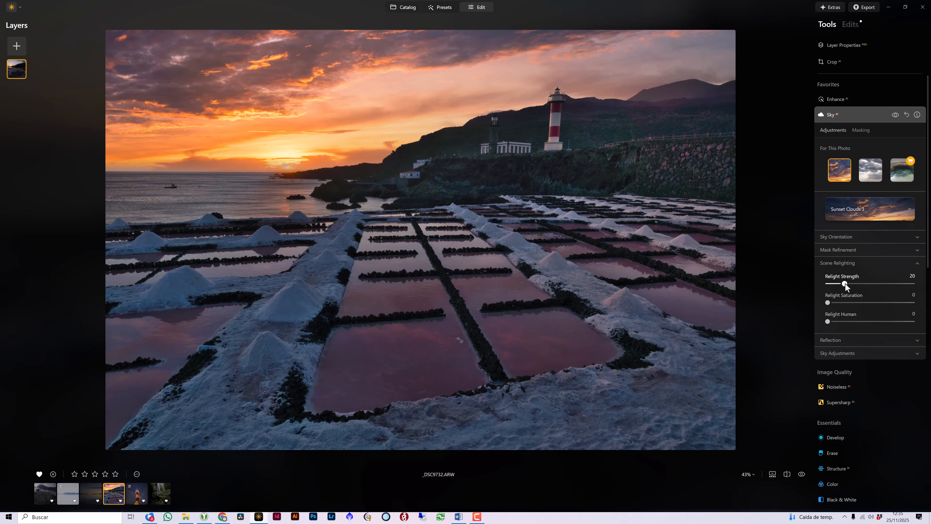
{"action": "mouse_move", "coordinate": [845, 283]}
{"action": "left_mouse_down"}
{"action": "mouse_move", "coordinate": [868, 283]}
{"action": "mouse_move", "coordinate": [847, 282]}
{"action": "left_mouse_up"}
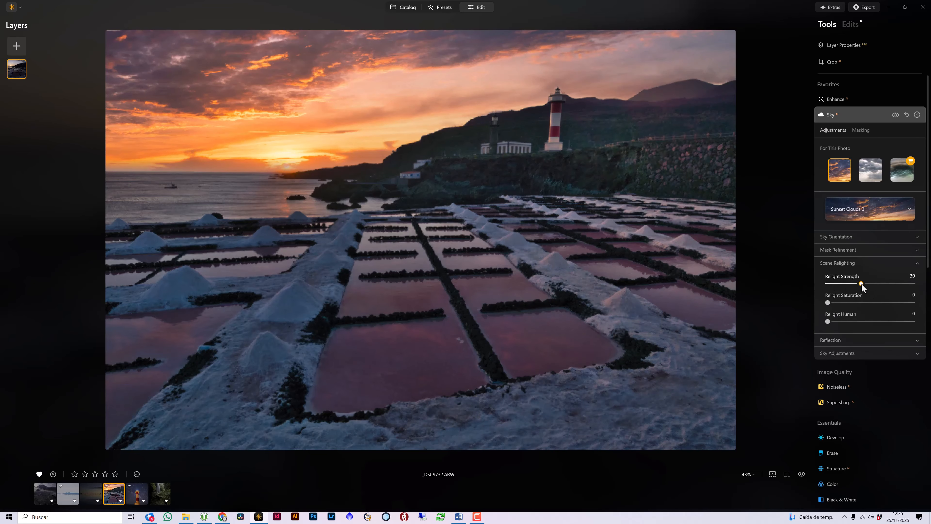
{"action": "left_click_drag", "start_coordinate": [859, 284], "coordinate": [867, 284]}
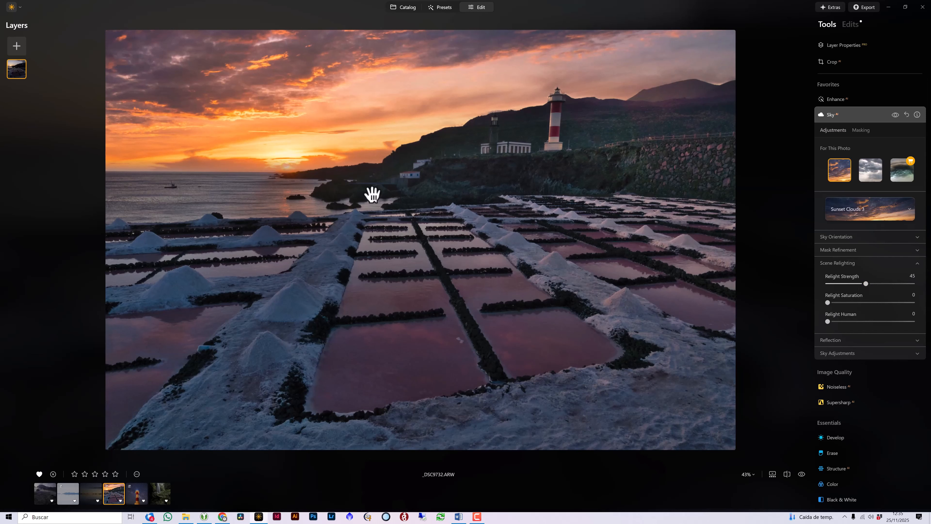
Step: Compare the photo with and without the sky replacement
{"action": "left_click", "coordinate": [896, 114]}
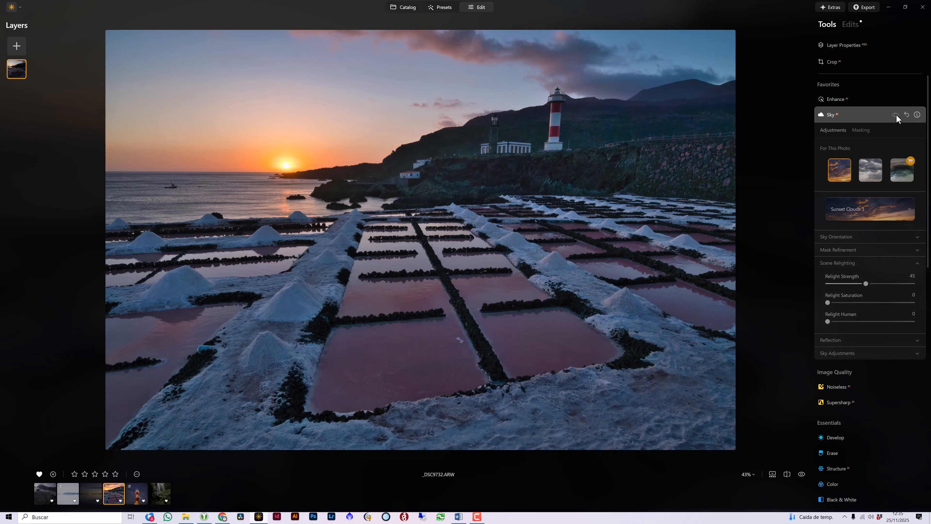
{"action": "left_click", "coordinate": [896, 115]}
{"action": "left_click", "coordinate": [895, 114]}
{"action": "left_click", "coordinate": [895, 114]}
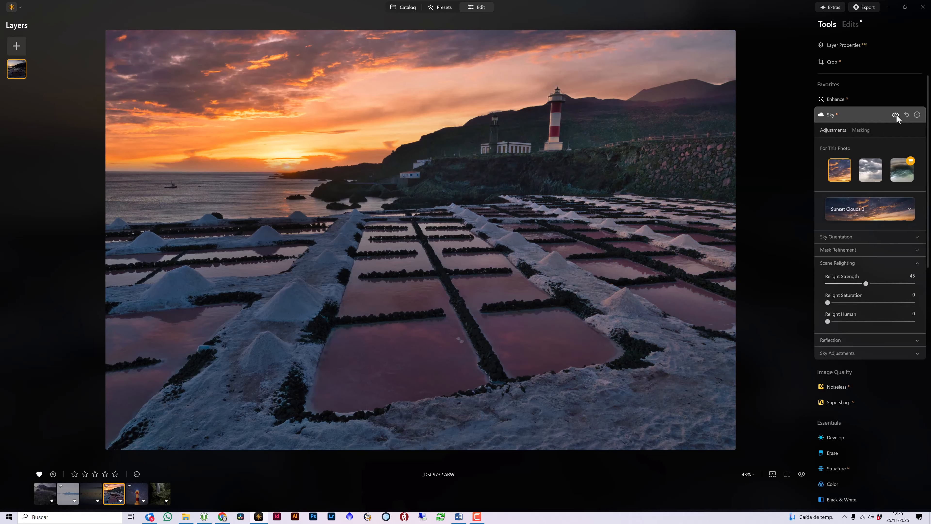
Step: Set Relight Saturation to 29 and Relight Human to 21, and the sky's Reflection Amount to 80 with Water Blur at 15
{"action": "left_click_drag", "start_coordinate": [827, 303], "coordinate": [853, 308]}
{"action": "left_click_drag", "start_coordinate": [829, 322], "coordinate": [846, 322]}
{"action": "left_click", "coordinate": [847, 342]}
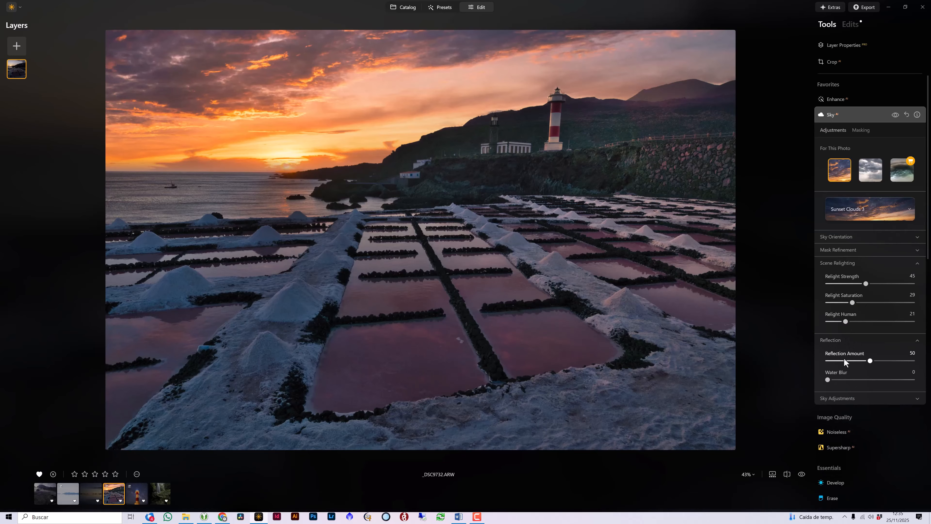
{"action": "left_click_drag", "start_coordinate": [852, 380], "coordinate": [876, 374]}
{"action": "left_click", "coordinate": [841, 380]}
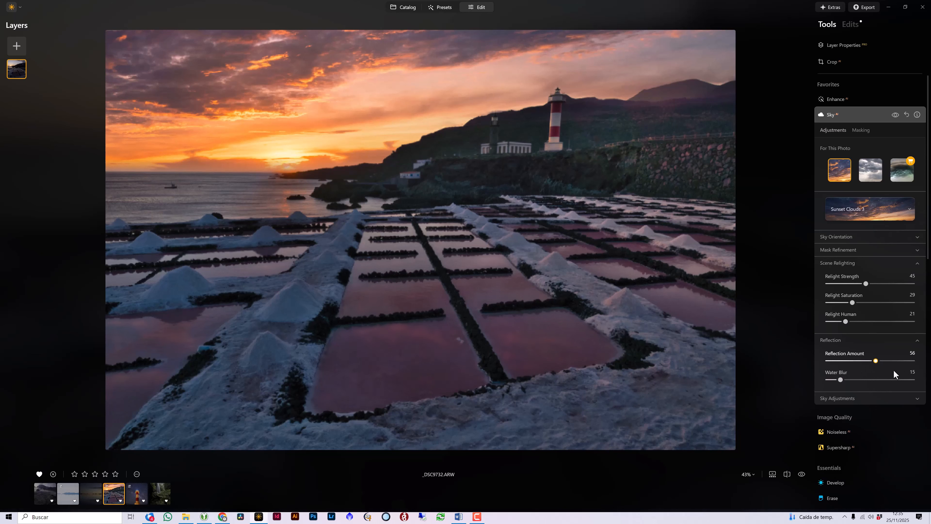
{"action": "scroll", "coordinate": [888, 374], "scroll_direction": "down", "scroll_amount": 1}
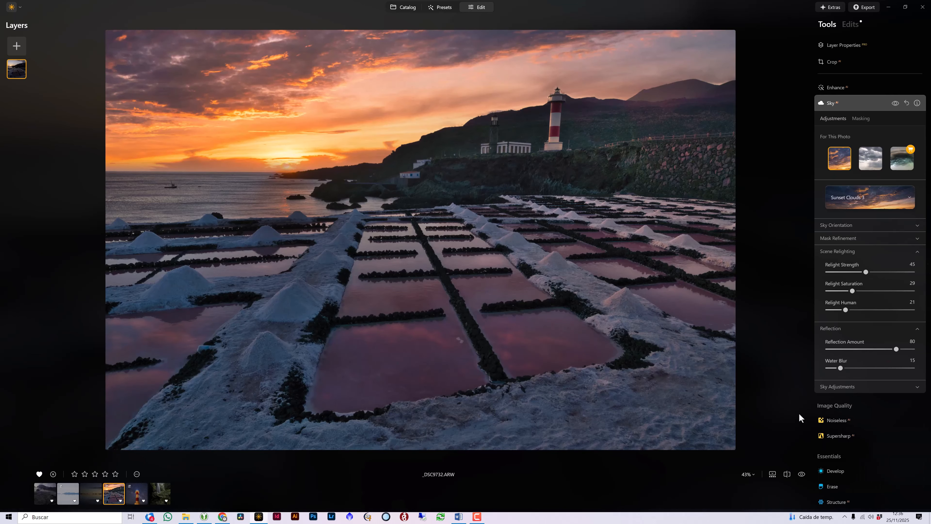
Step: Expand the Sky Adjustments, try Defocus at 37 and 57 on the replacement sky, and reset it to 0
{"action": "left_click", "coordinate": [859, 386]}
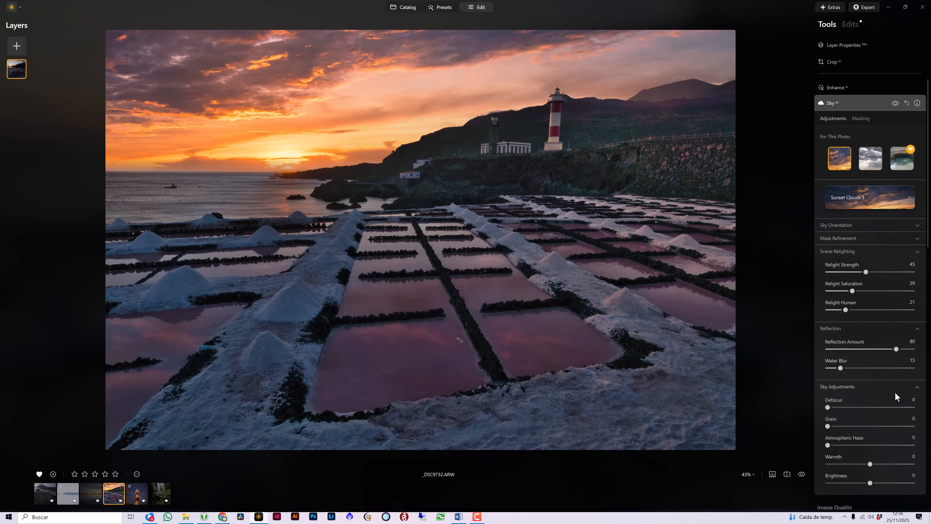
{"action": "scroll", "coordinate": [896, 393], "scroll_direction": "down", "scroll_amount": 5}
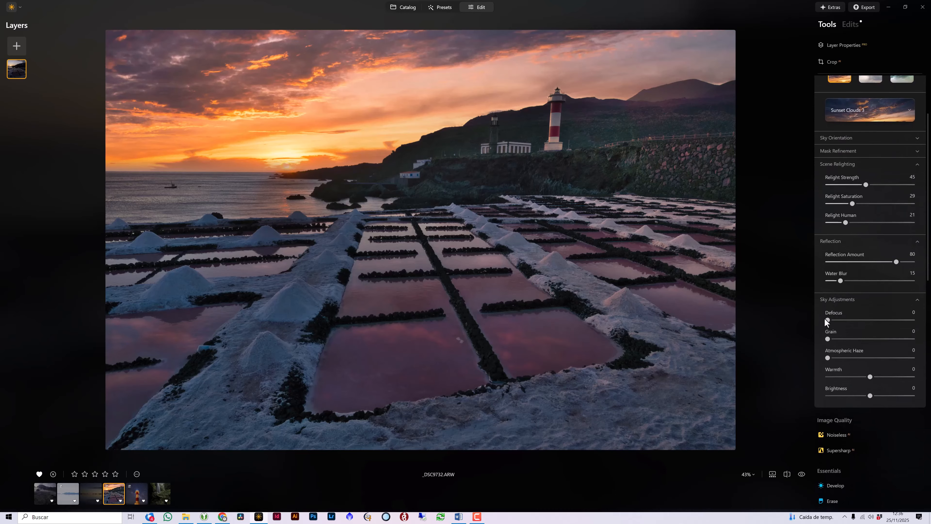
{"action": "left_click", "coordinate": [860, 320]}
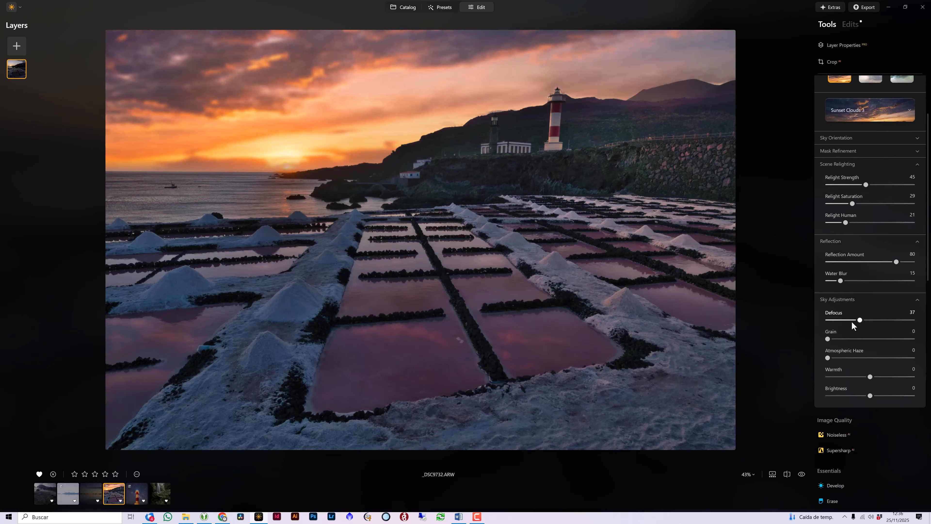
{"action": "double_click", "coordinate": [860, 320]}
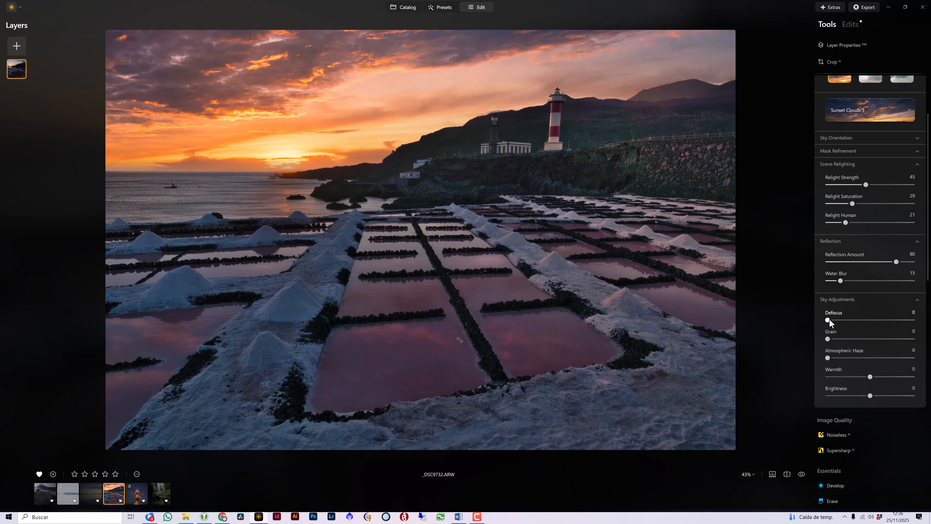
{"action": "left_click_drag", "start_coordinate": [842, 325], "coordinate": [874, 327]}
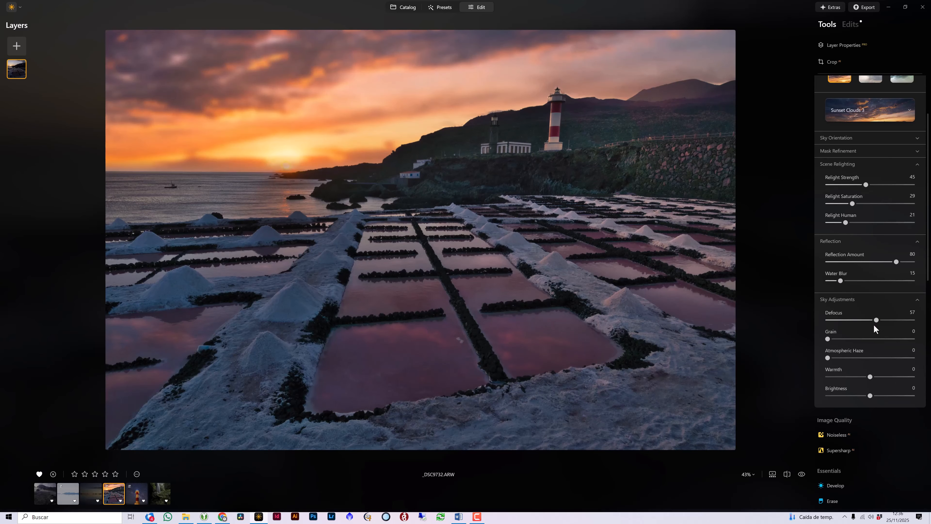
{"action": "double_click", "coordinate": [875, 329]}
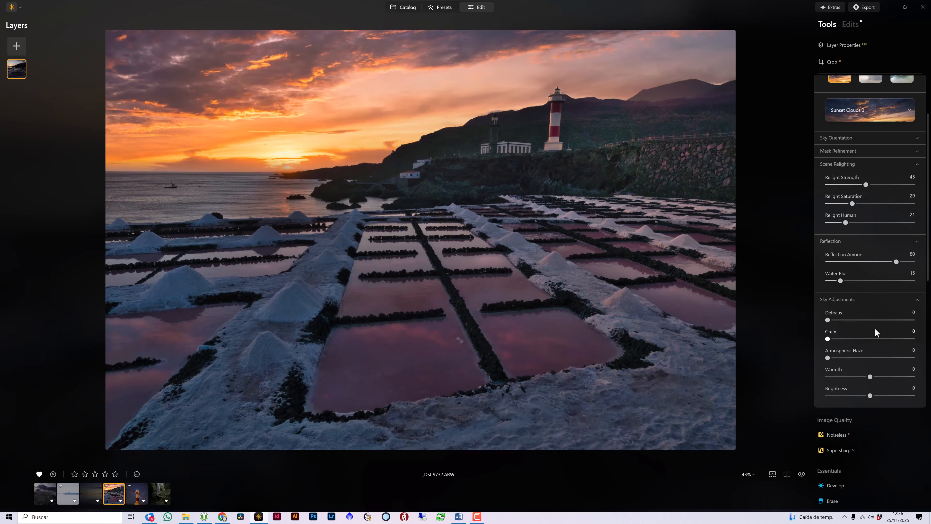
Step: Try and reset the sky's Grain, set Atmospheric Haze to 24 and Brightness to 23, with Relight Strength at 72 and Relight Saturation at 50
{"action": "left_click_drag", "start_coordinate": [828, 340], "coordinate": [877, 396]}
{"action": "double_click", "coordinate": [856, 341]}
{"action": "double_click", "coordinate": [849, 376]}
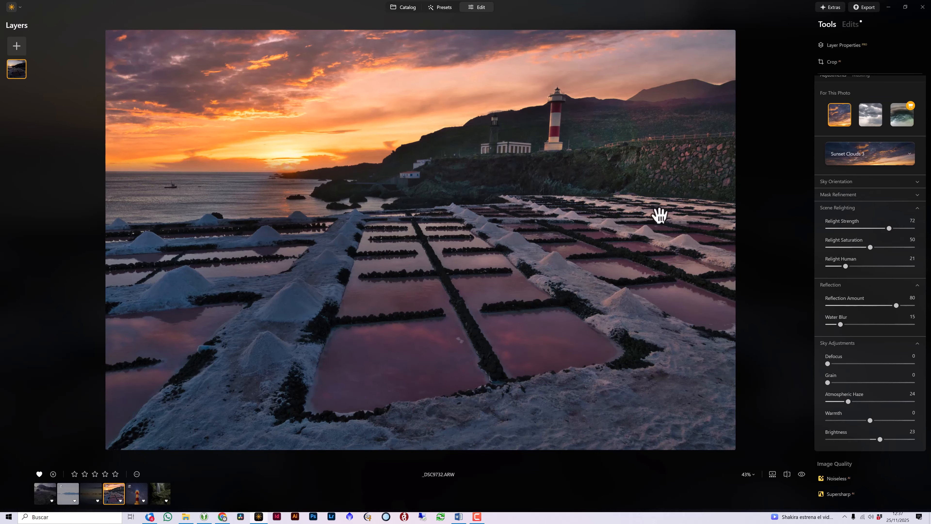
Step: Compare the original photo with the edited version and examine the sun area on the horizon
{"action": "left_click", "coordinate": [802, 474]}
{"action": "left_click", "coordinate": [802, 475]}
{"action": "left_click", "coordinate": [802, 475]}
{"action": "left_click", "coordinate": [801, 475]}
{"action": "left_click", "coordinate": [802, 475]}
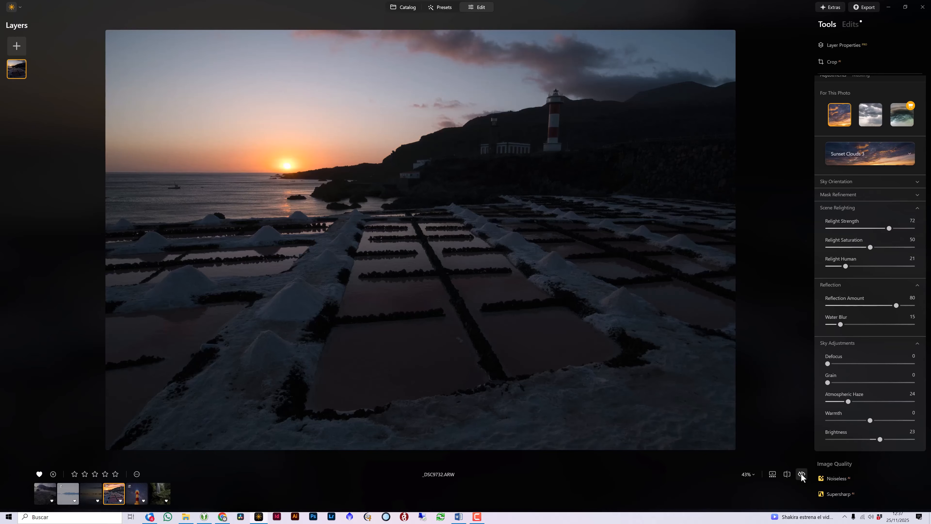
{"action": "left_click", "coordinate": [802, 476]}
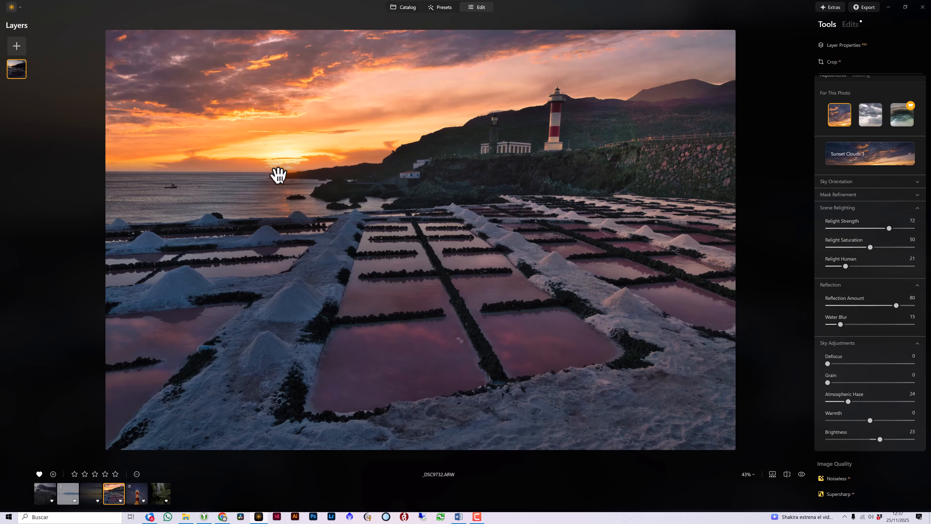
{"action": "double_click", "coordinate": [284, 172]}
{"action": "double_click", "coordinate": [273, 172]}
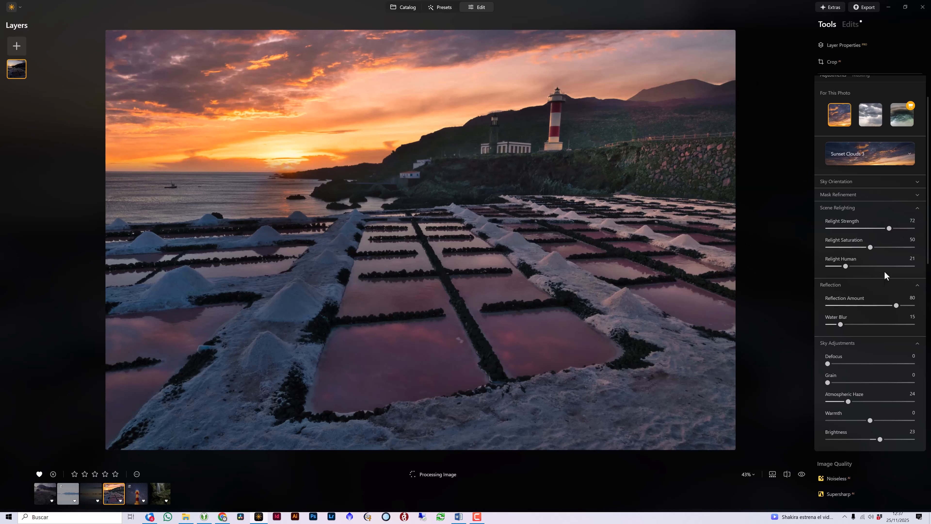
Step: Collapse the Sky tool and open the Sunrays tool from the Landscape group
{"action": "scroll", "coordinate": [854, 150], "scroll_direction": "up", "scroll_amount": 1}
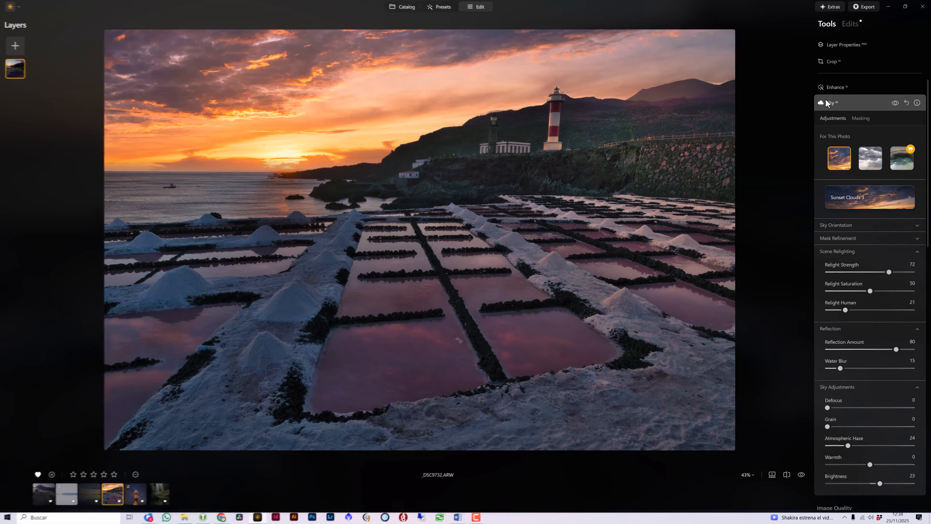
{"action": "left_click", "coordinate": [812, 107]}
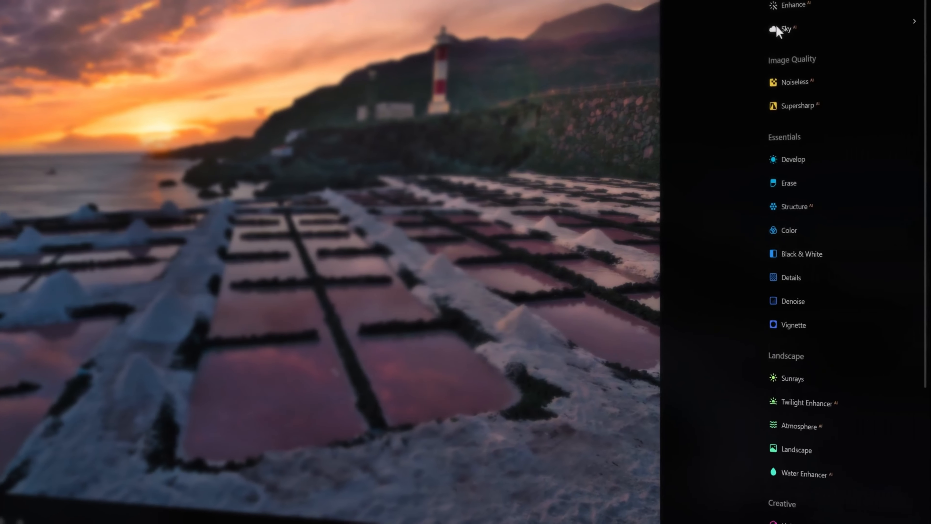
{"action": "scroll", "coordinate": [855, 224], "scroll_direction": "down", "scroll_amount": 10}
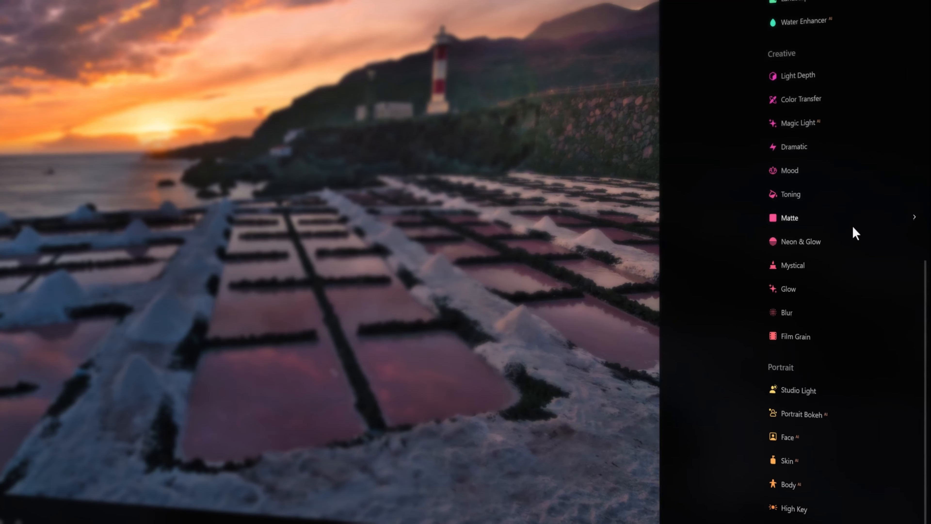
{"action": "scroll", "coordinate": [851, 225], "scroll_direction": "up", "scroll_amount": 5}
{"action": "scroll", "coordinate": [831, 117], "scroll_direction": "up", "scroll_amount": 3}
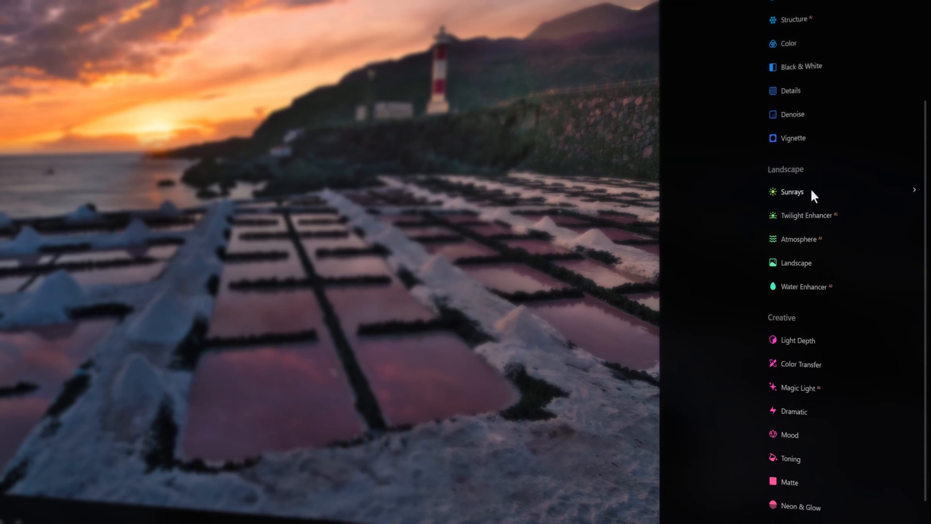
{"action": "left_click", "coordinate": [792, 191]}
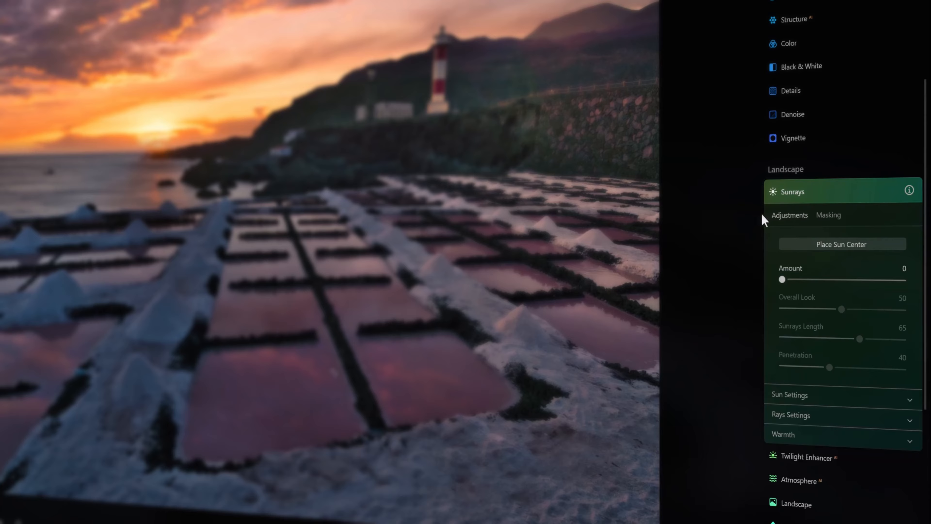
Step: Place the sun center over the setting sun at the horizon and set the Sunrays Amount to 31
{"action": "left_click", "coordinate": [841, 245]}
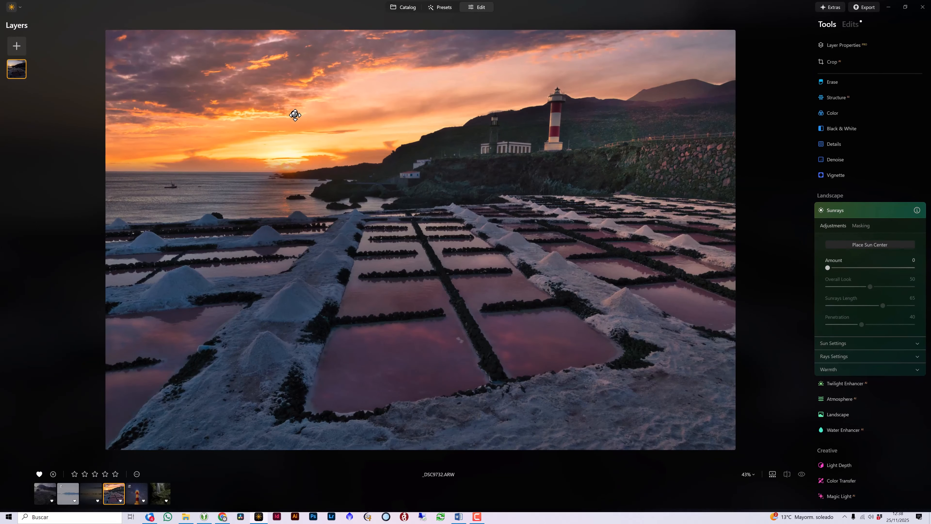
{"action": "left_click_drag", "start_coordinate": [295, 114], "coordinate": [293, 159]}
{"action": "left_click_drag", "start_coordinate": [827, 269], "coordinate": [832, 272]}
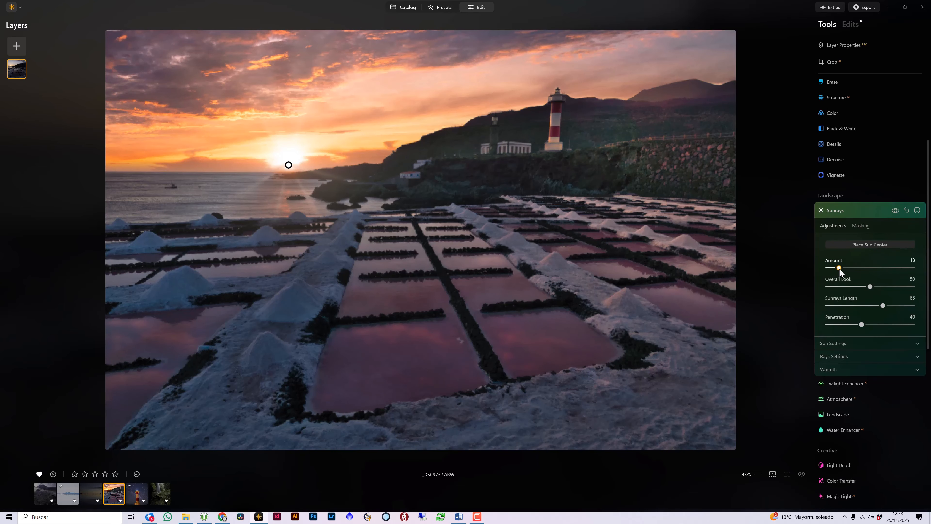
{"action": "left_click_drag", "start_coordinate": [848, 273], "coordinate": [855, 273]}
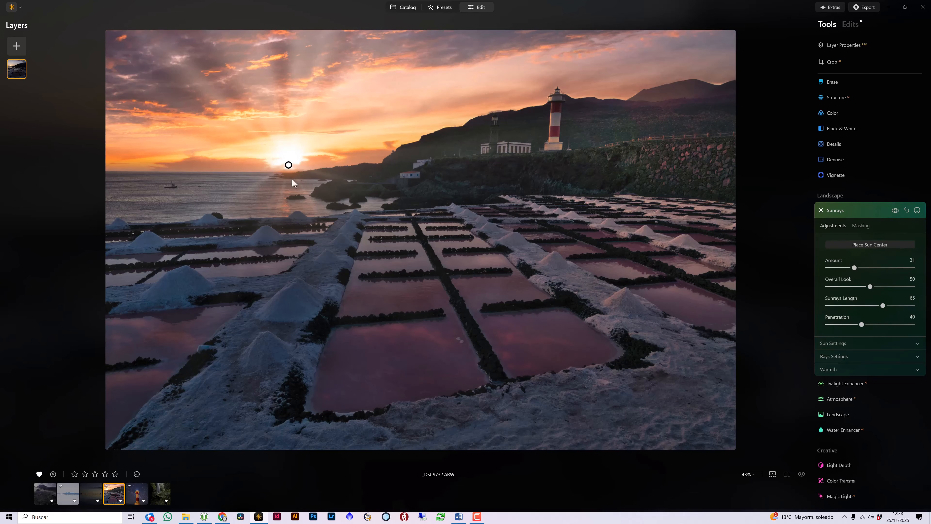
Step: Try the sun center behind the hill near the lighthouse, and return it to the setting sun on the horizon
{"action": "left_click_drag", "start_coordinate": [288, 165], "coordinate": [484, 130]}
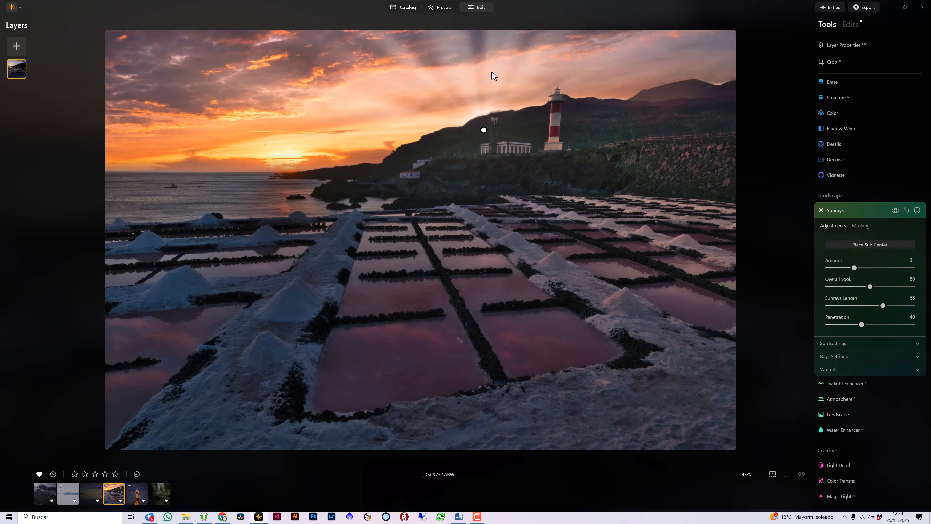
{"action": "left_click_drag", "start_coordinate": [484, 128], "coordinate": [287, 167]}
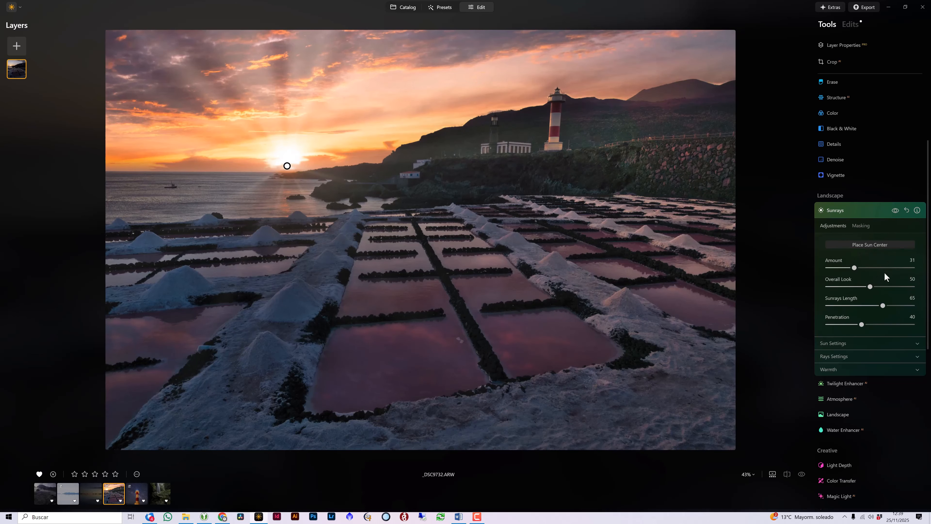
Step: Set the Sunrays Overall Look to 58, Sunrays Length to 54 and Penetration to 51
{"action": "mouse_move", "coordinate": [871, 288]}
{"action": "left_mouse_down"}
{"action": "mouse_move", "coordinate": [895, 287]}
{"action": "mouse_move", "coordinate": [855, 293]}
{"action": "mouse_move", "coordinate": [877, 293]}
{"action": "left_mouse_up"}
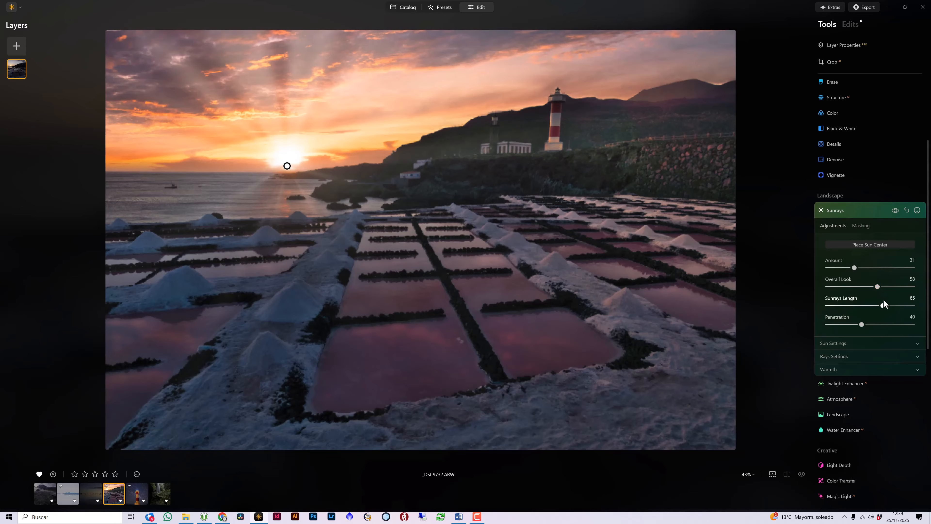
{"action": "mouse_move", "coordinate": [883, 306]}
{"action": "left_mouse_down"}
{"action": "mouse_move", "coordinate": [904, 306]}
{"action": "mouse_move", "coordinate": [864, 308]}
{"action": "mouse_move", "coordinate": [874, 308]}
{"action": "left_mouse_up"}
{"action": "mouse_move", "coordinate": [862, 325]}
{"action": "left_mouse_down"}
{"action": "mouse_move", "coordinate": [890, 327]}
{"action": "mouse_move", "coordinate": [871, 327]}
{"action": "left_mouse_up"}
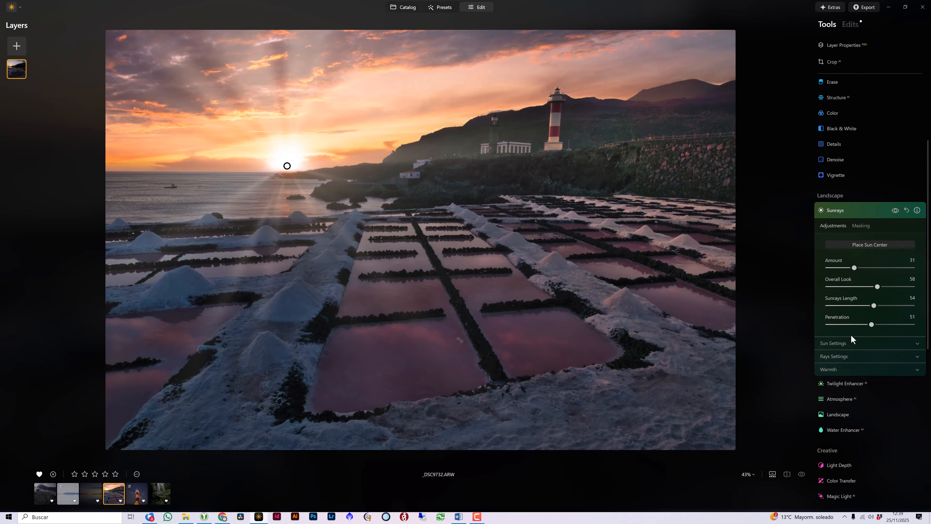
Step: In the Sun Settings, set Sun Radius to 19, Sun Glow Radius to 88 and Sun Glow Amount to 70
{"action": "left_click", "coordinate": [852, 343]}
{"action": "left_click_drag", "start_coordinate": [861, 364], "coordinate": [845, 365]}
{"action": "left_click_drag", "start_coordinate": [887, 382], "coordinate": [903, 404]}
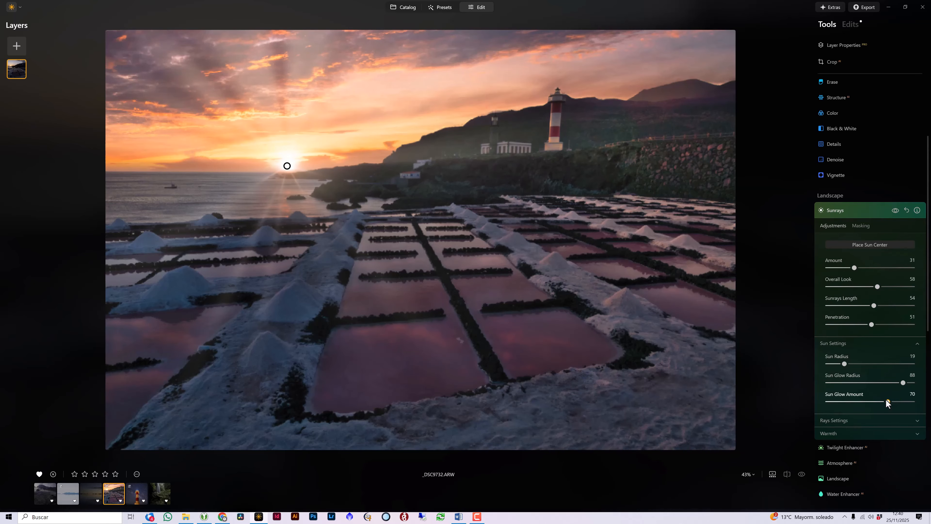
Step: In the Rays Settings, set the Number of Sunrays to 20 and Randomize to 29
{"action": "left_click", "coordinate": [846, 421]}
{"action": "scroll", "coordinate": [855, 404], "scroll_direction": "down", "scroll_amount": 2}
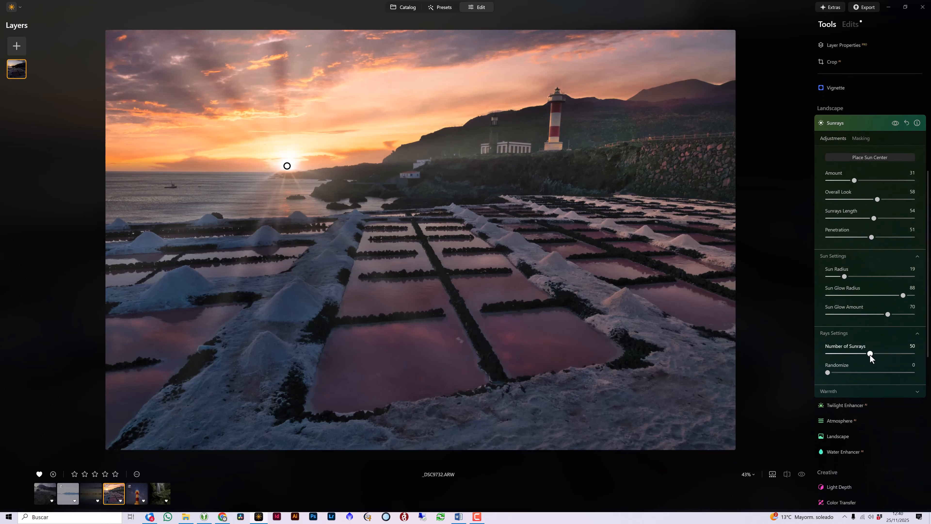
{"action": "left_click_drag", "start_coordinate": [880, 356], "coordinate": [845, 355]}
{"action": "left_click_drag", "start_coordinate": [828, 372], "coordinate": [854, 373]}
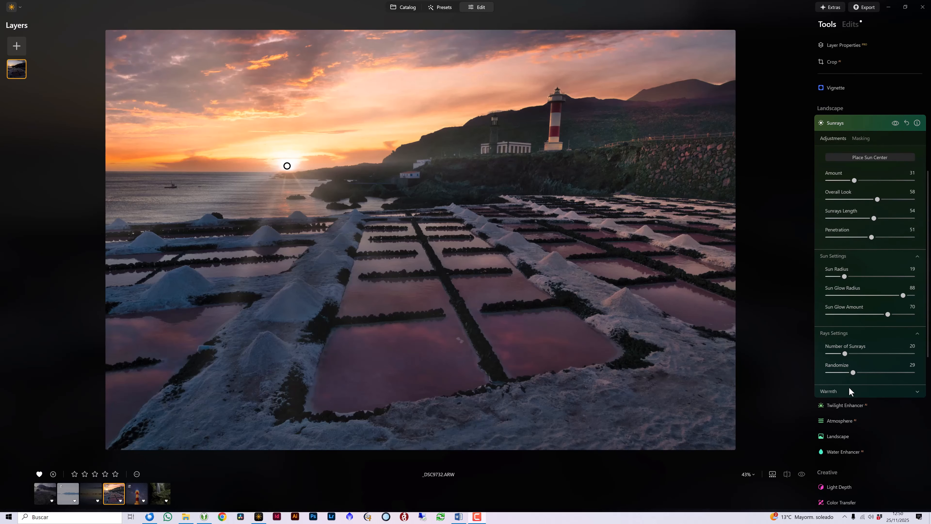
Step: Expand the Warmth settings and set Sun Warmth to 38 and Sunrays Warmth to 60
{"action": "left_click", "coordinate": [850, 392]}
{"action": "scroll", "coordinate": [856, 391], "scroll_direction": "down", "scroll_amount": 1}
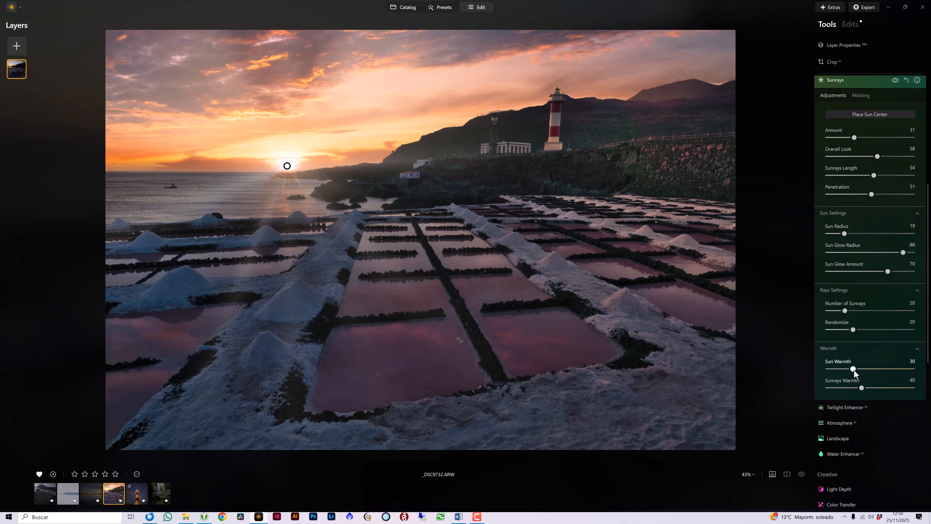
{"action": "left_click_drag", "start_coordinate": [853, 368], "coordinate": [857, 368]}
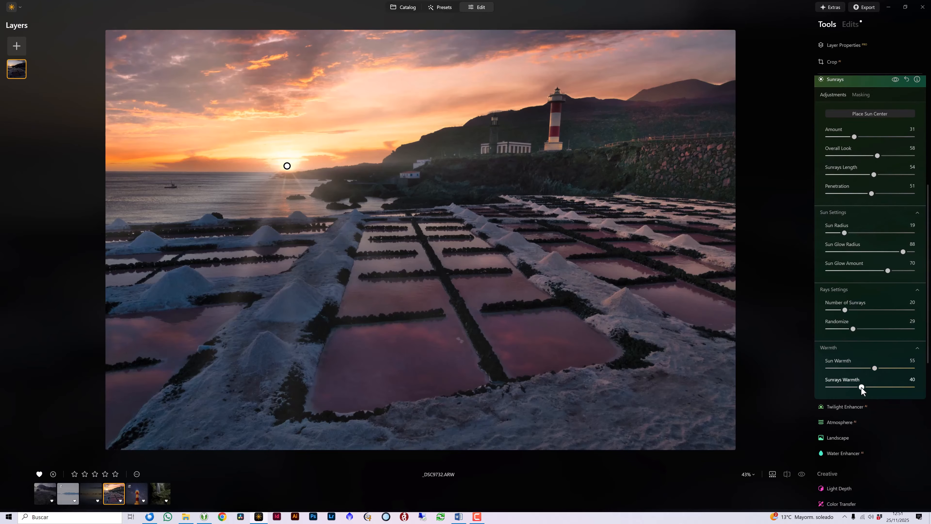
{"action": "mouse_move", "coordinate": [862, 387]}
{"action": "left_mouse_down"}
{"action": "mouse_move", "coordinate": [889, 388]}
{"action": "mouse_move", "coordinate": [868, 368]}
{"action": "mouse_move", "coordinate": [879, 387]}
{"action": "left_mouse_up"}
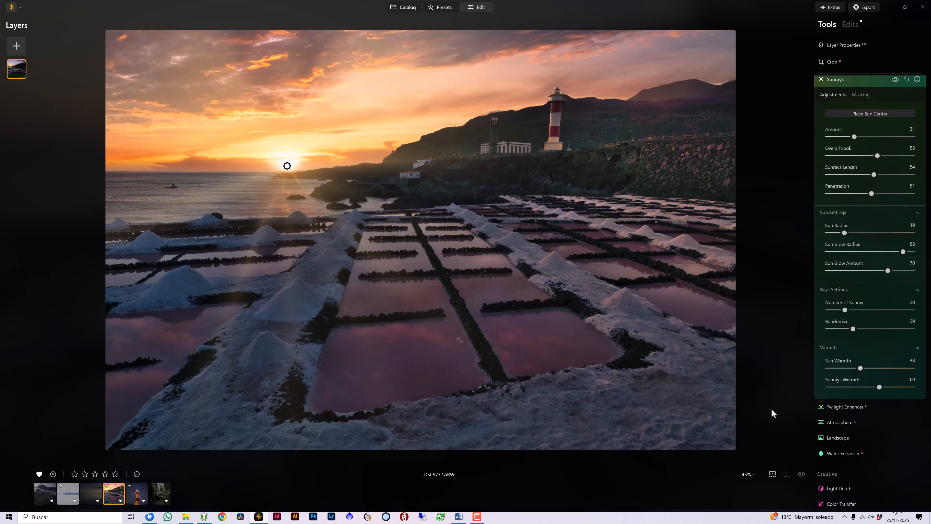
Step: Compare the photo with and without the Sunrays effect, leaving the effect on
{"action": "left_click", "coordinate": [897, 80]}
{"action": "left_click", "coordinate": [896, 80]}
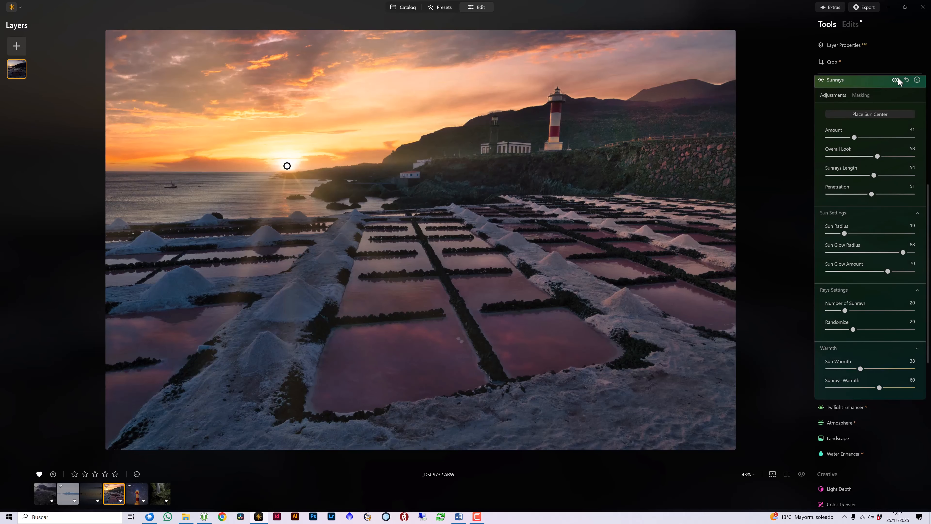
{"action": "left_click", "coordinate": [896, 80]}
{"action": "left_click", "coordinate": [896, 80]}
{"action": "left_click", "coordinate": [895, 80]}
{"action": "left_click", "coordinate": [896, 80]}
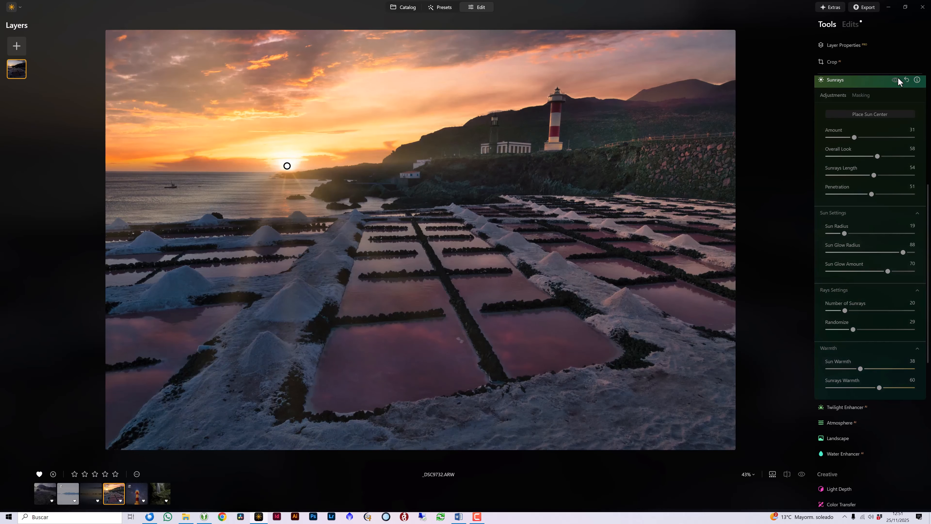
{"action": "left_click", "coordinate": [896, 80]}
{"action": "left_click", "coordinate": [896, 80]}
{"action": "left_click", "coordinate": [896, 80]}
{"action": "left_click", "coordinate": [896, 80]}
{"action": "left_click", "coordinate": [895, 80]}
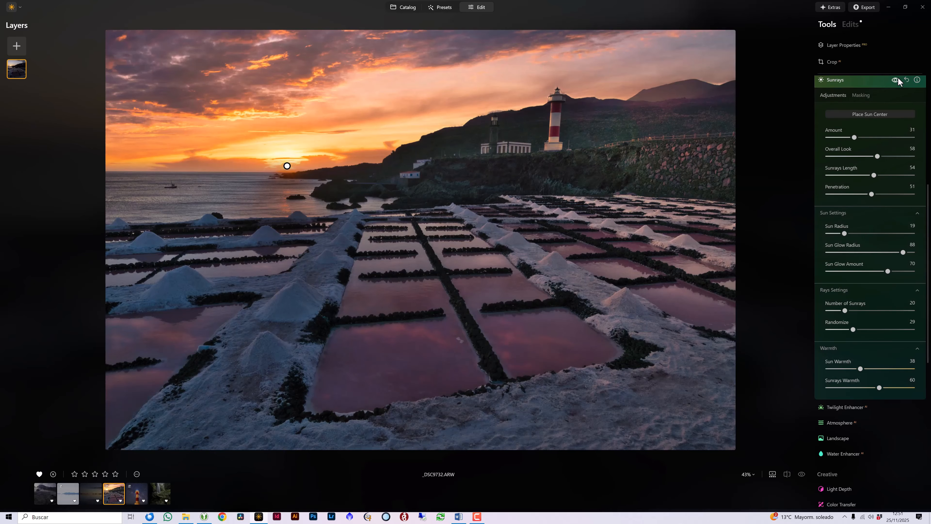
{"action": "left_click", "coordinate": [896, 80]}
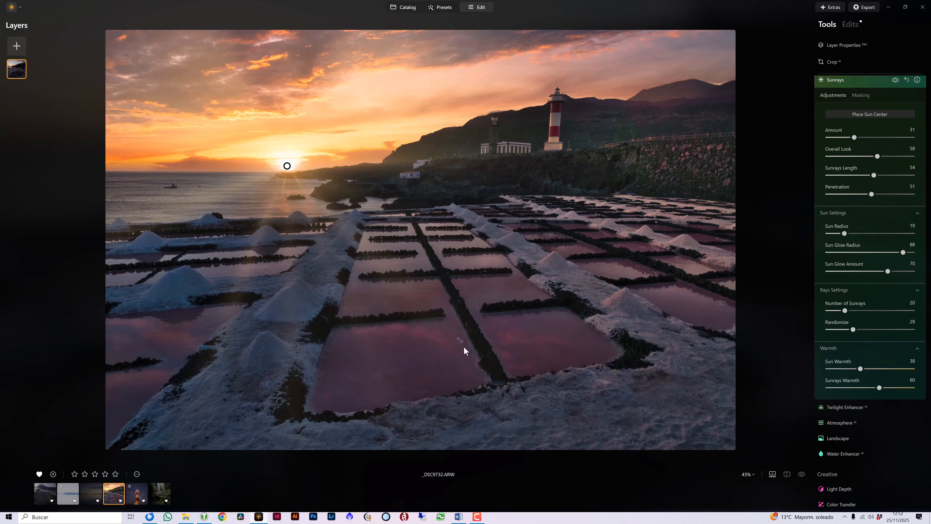
Step: Erase the small blemish in the large central salt pan using the Erase tool at size 20
{"action": "scroll", "coordinate": [817, 272], "scroll_direction": "up", "scroll_amount": 5}
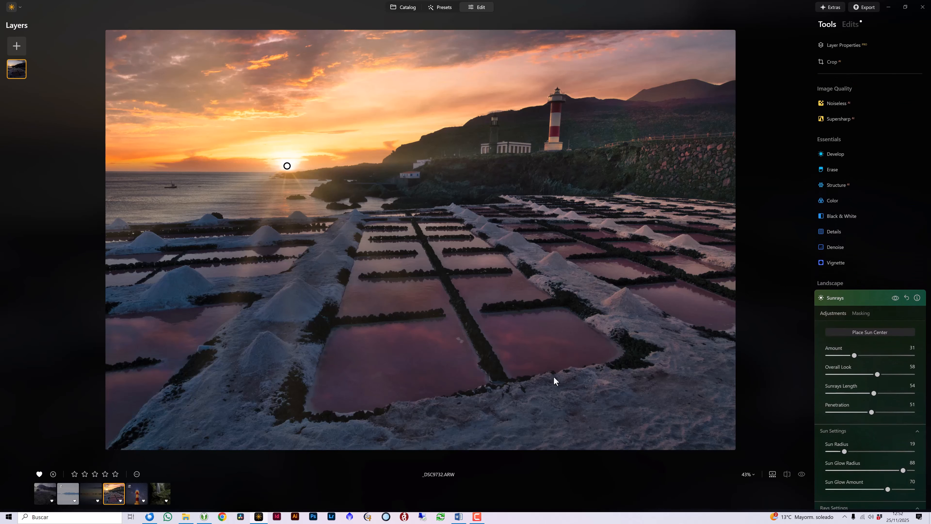
{"action": "left_click", "coordinate": [833, 171]}
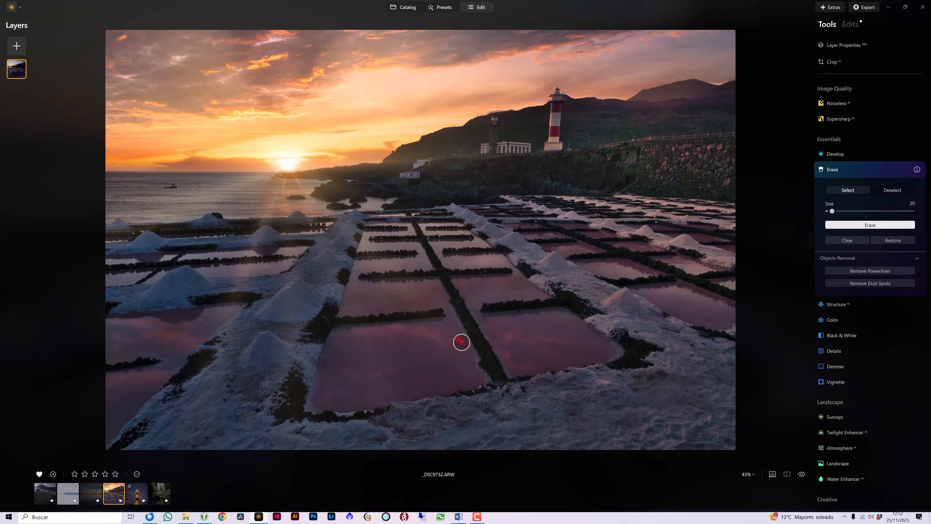
{"action": "left_click", "coordinate": [846, 225]}
Step: Compare the fully edited photo, including the erased blemish, with the original
{"action": "left_click", "coordinate": [802, 474]}
{"action": "left_click", "coordinate": [800, 475]}
{"action": "left_click", "coordinate": [800, 474]}
{"action": "left_click", "coordinate": [799, 474]}
{"action": "left_click", "coordinate": [798, 475]}
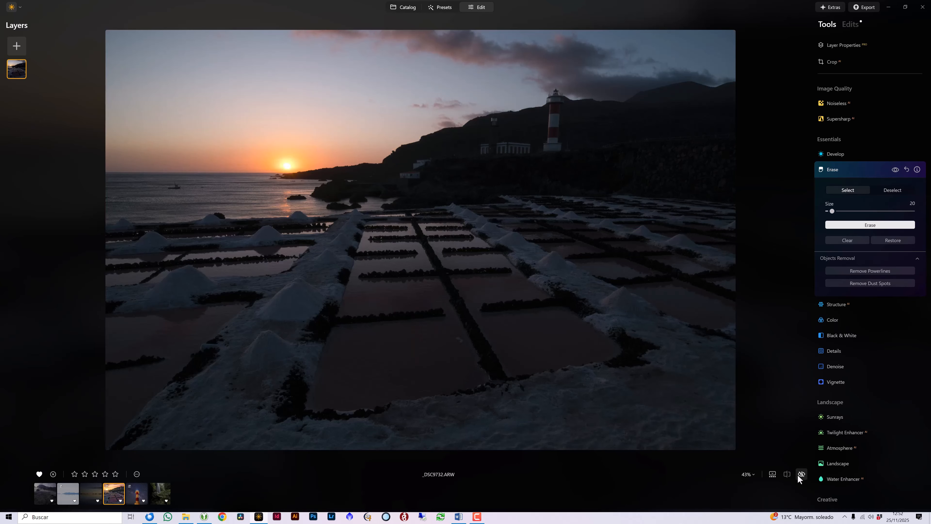
Step: Open the flamingo photo _DSC7013 from the catalog and examine the flamingos along the shoreline at 100%
{"action": "left_click", "coordinate": [798, 474]}
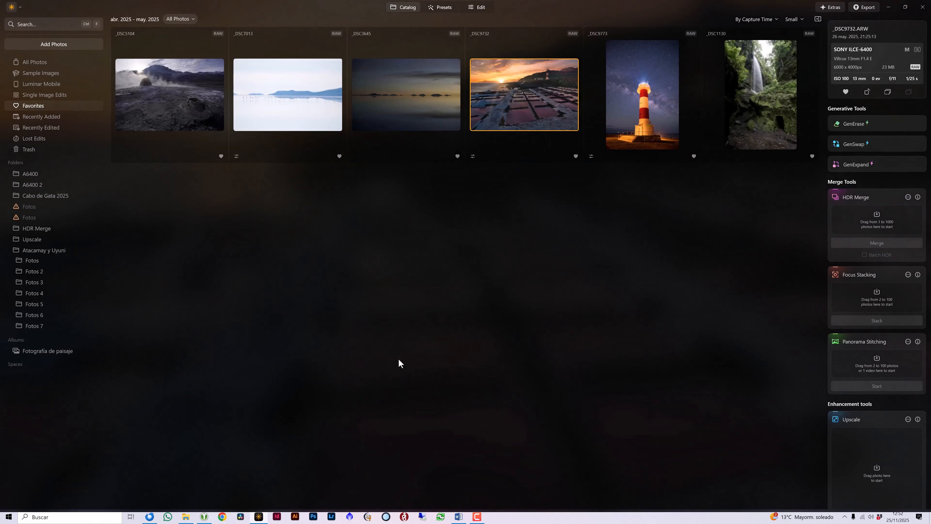
{"action": "double_click", "coordinate": [308, 105]}
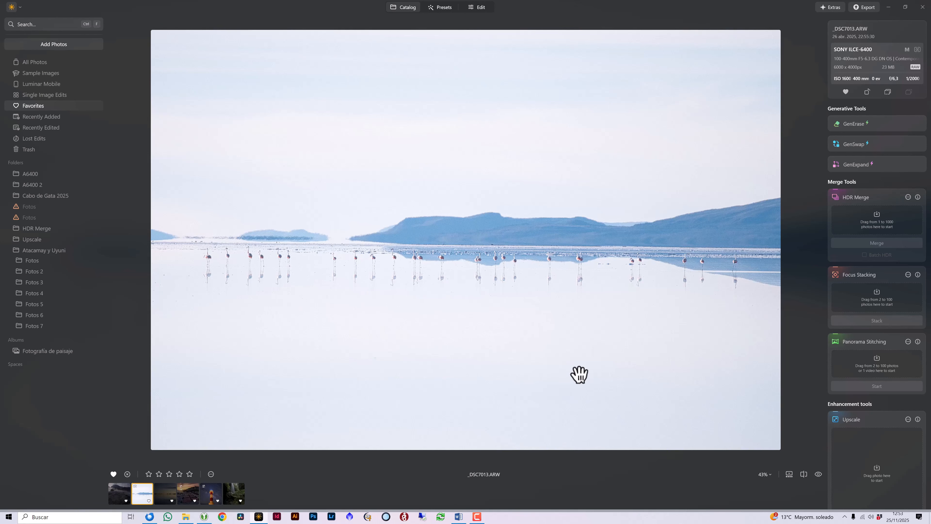
{"action": "left_click", "coordinate": [485, 266]}
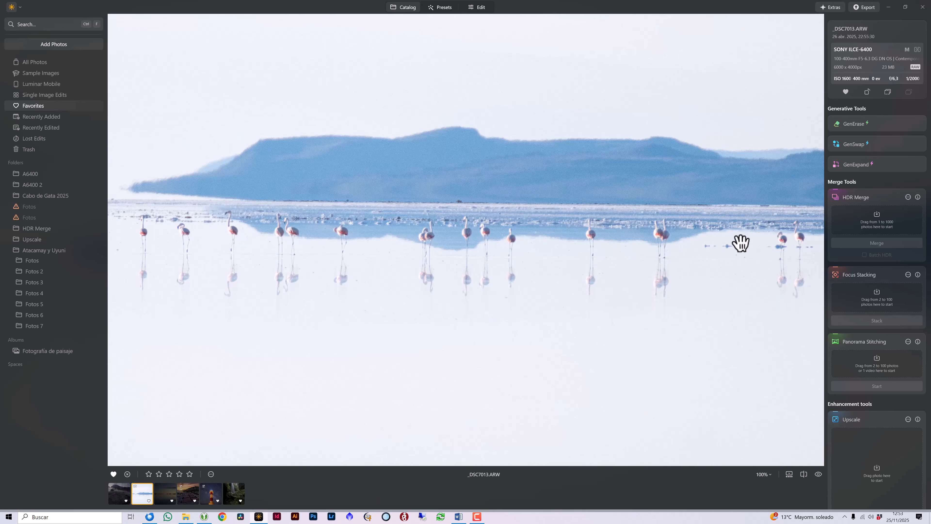
{"action": "left_click_drag", "start_coordinate": [142, 191], "coordinate": [484, 218]}
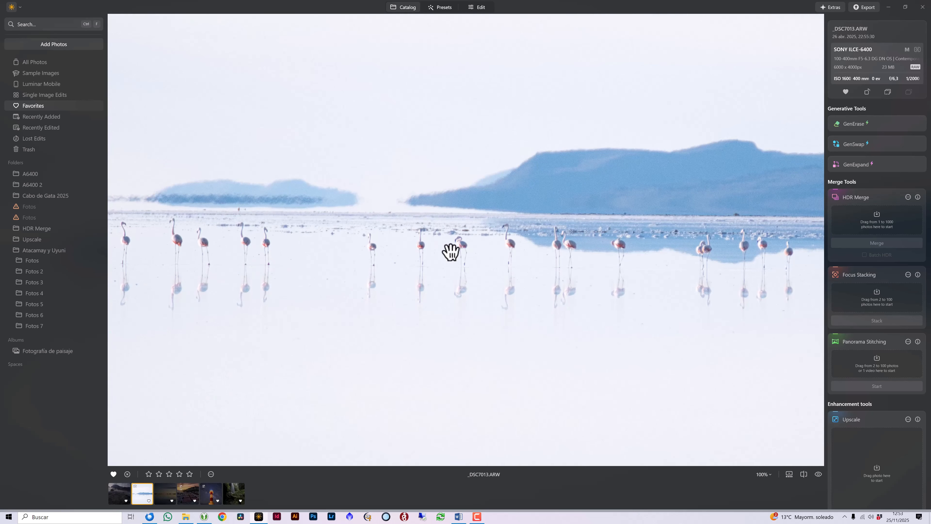
{"action": "left_click", "coordinate": [622, 243]}
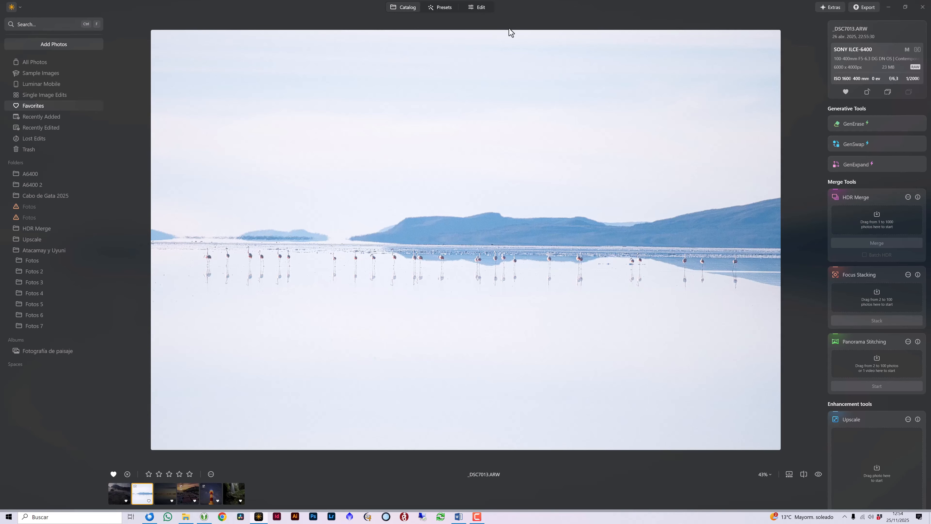
Step: Bring the flamingo photo into editing, apply Supersharp at Low in Universal mode, and examine the flamingos against the original
{"action": "left_click", "coordinate": [479, 8]}
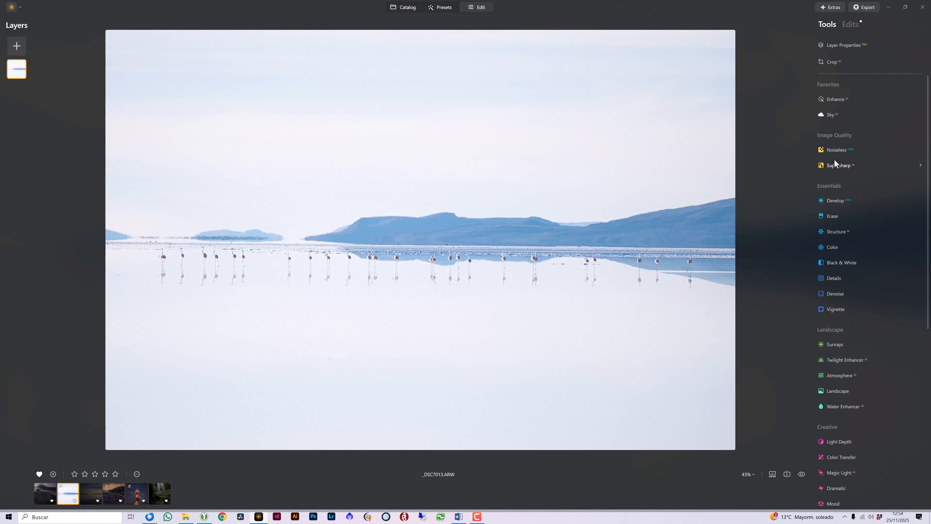
{"action": "left_click", "coordinate": [837, 165]}
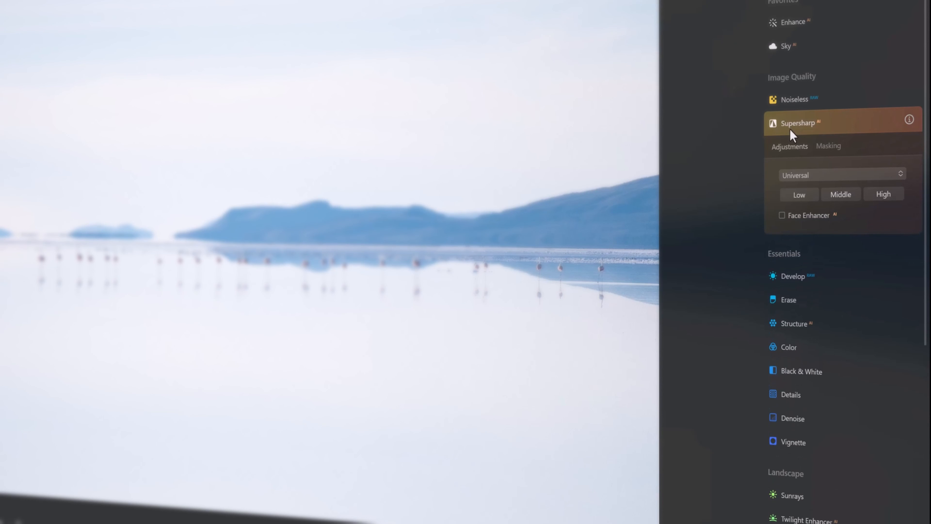
{"action": "left_click", "coordinate": [805, 192]}
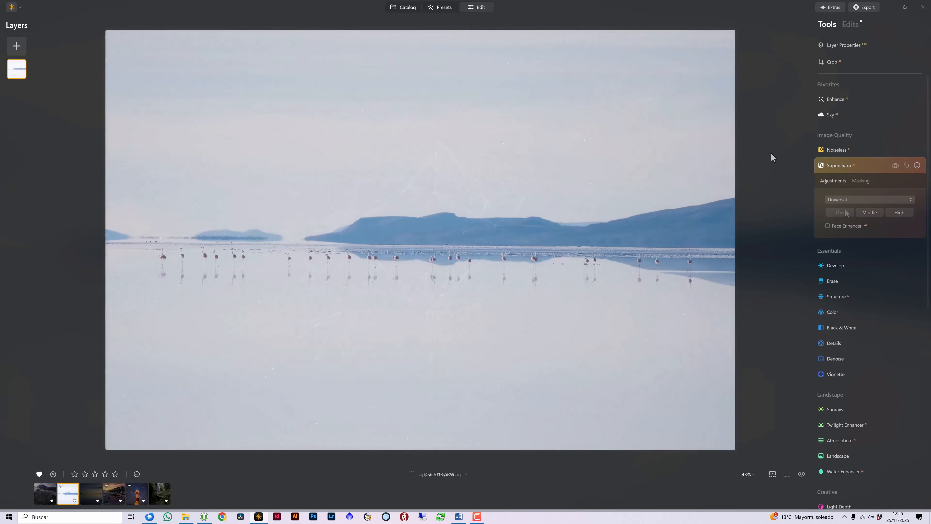
{"action": "left_click", "coordinate": [395, 260]}
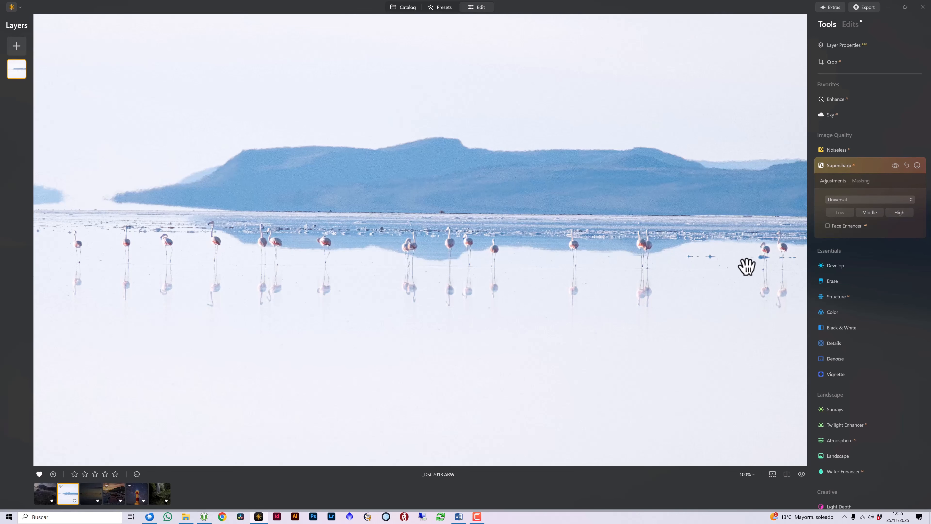
{"action": "left_click_drag", "start_coordinate": [707, 273], "coordinate": [573, 303]}
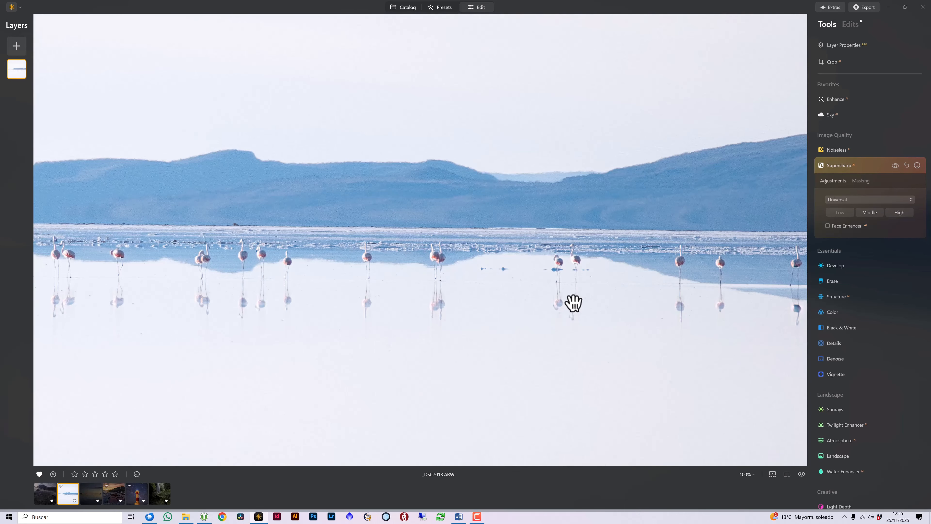
{"action": "left_click_drag", "start_coordinate": [655, 316], "coordinate": [551, 310]}
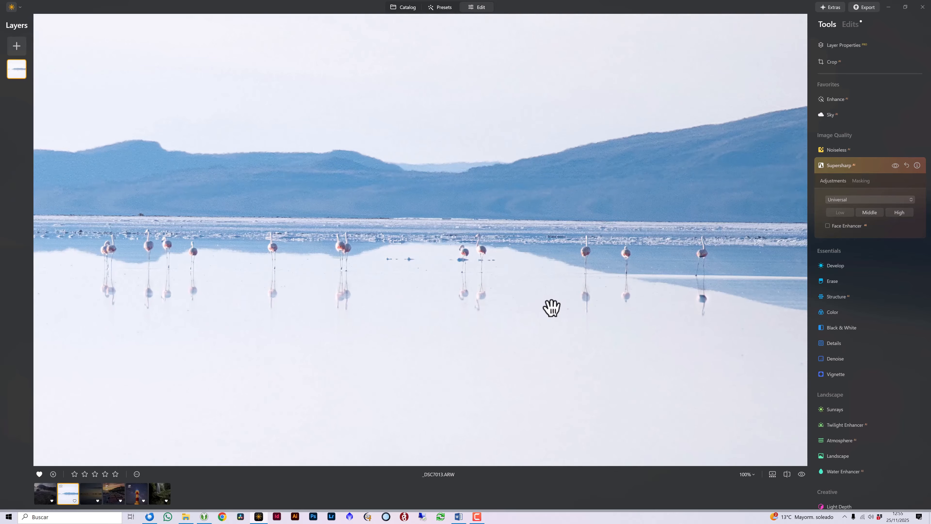
{"action": "left_click_drag", "start_coordinate": [306, 311], "coordinate": [650, 287]}
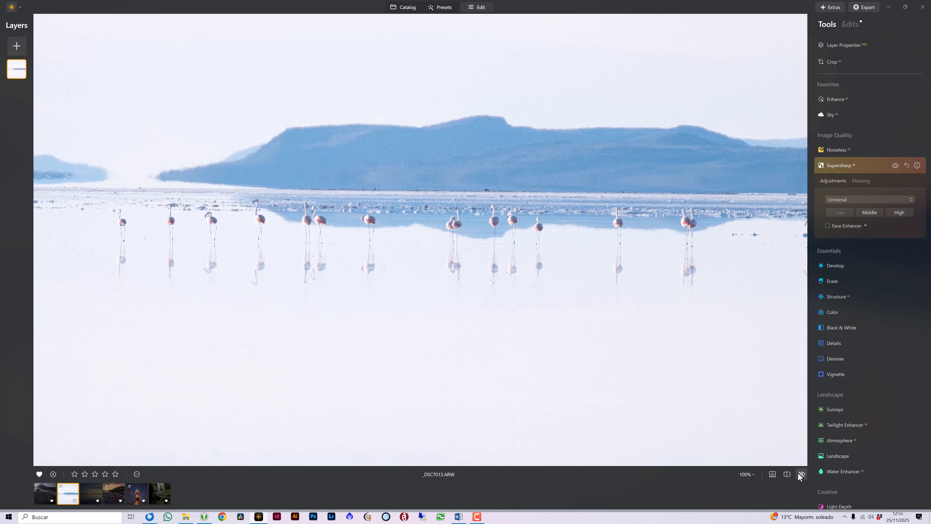
{"action": "double_click", "coordinate": [624, 332]}
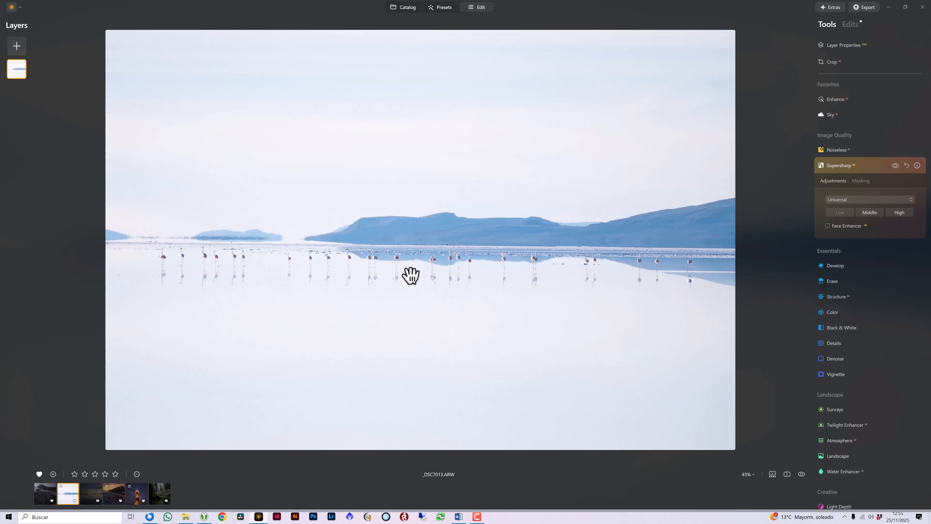
Step: Reset Supersharp, try it at Middle strength, and examine the flamingos across the photo
{"action": "left_click", "coordinate": [907, 166]}
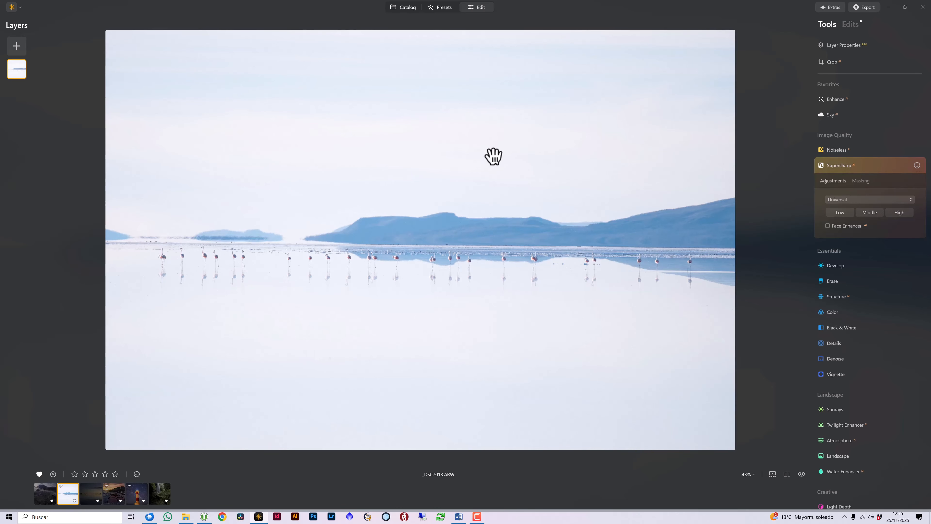
{"action": "left_click", "coordinate": [869, 214]}
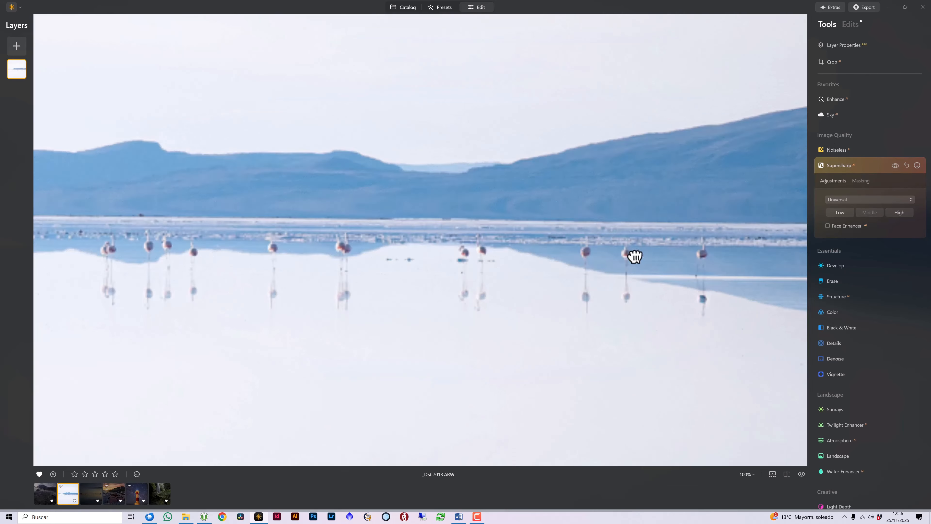
{"action": "left_click", "coordinate": [645, 259]}
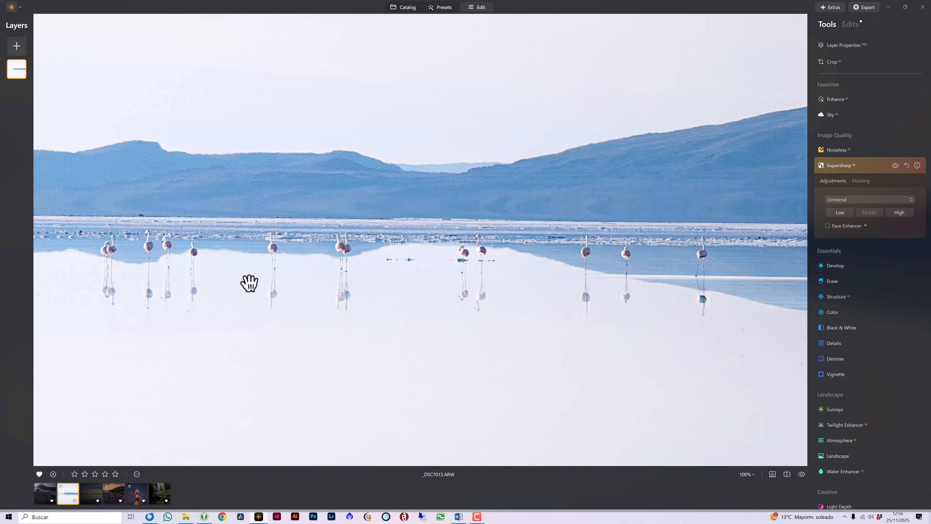
{"action": "left_click_drag", "start_coordinate": [256, 300], "coordinate": [466, 308]}
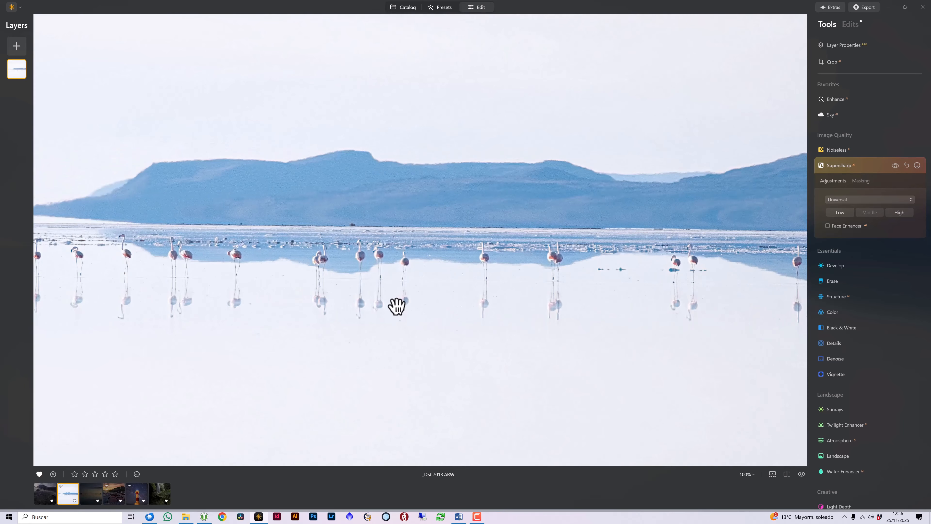
{"action": "left_click_drag", "start_coordinate": [180, 307], "coordinate": [412, 314]}
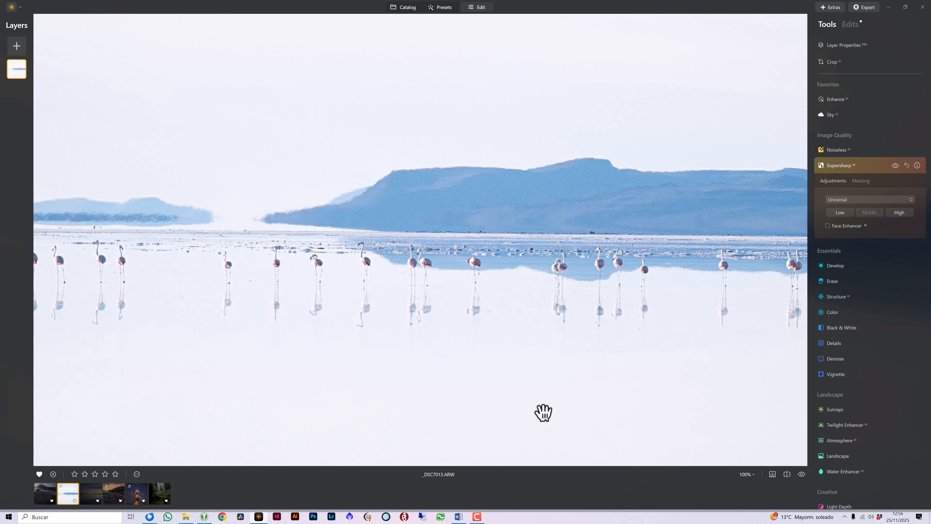
{"action": "double_click", "coordinate": [594, 323]}
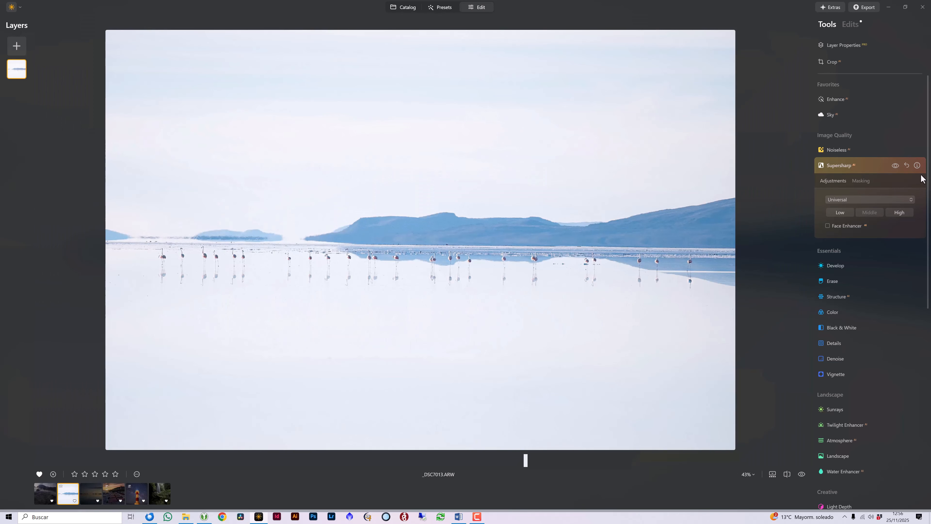
Step: Reset the Middle Supersharp setting and apply the Low strength instead
{"action": "left_click", "coordinate": [907, 165]}
{"action": "left_click", "coordinate": [840, 212]}
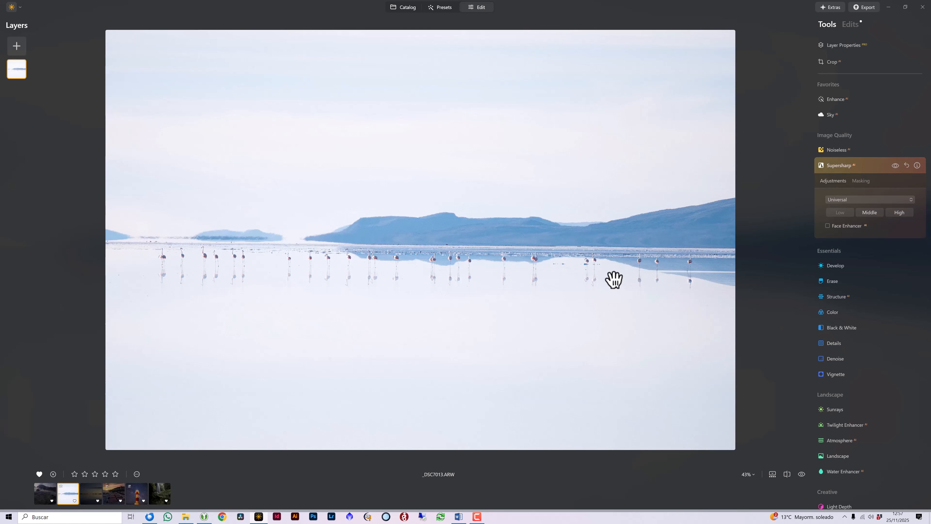
Step: Level the flamingo photo with the Crop tool's automatic Horizon Alignment and apply the crop
{"action": "key", "text": "c"}
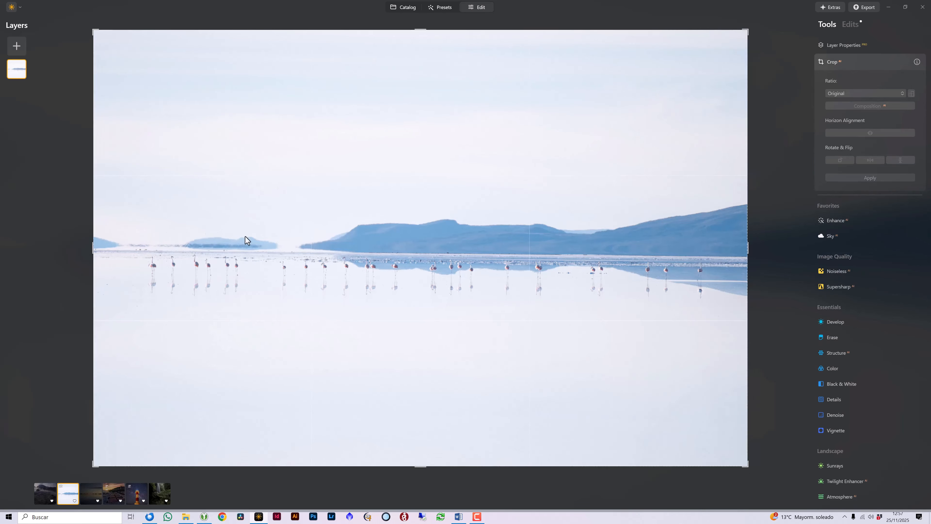
{"action": "left_click", "coordinate": [874, 132]}
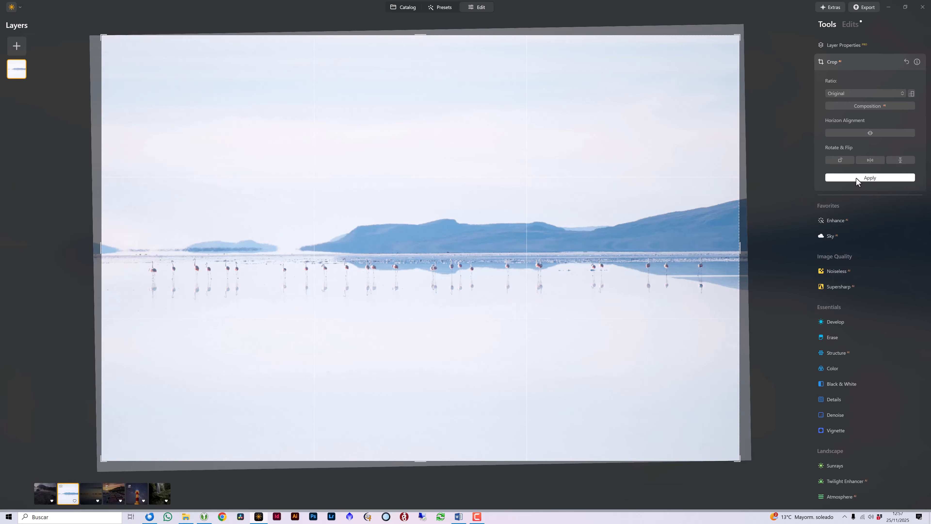
{"action": "left_click", "coordinate": [873, 179]}
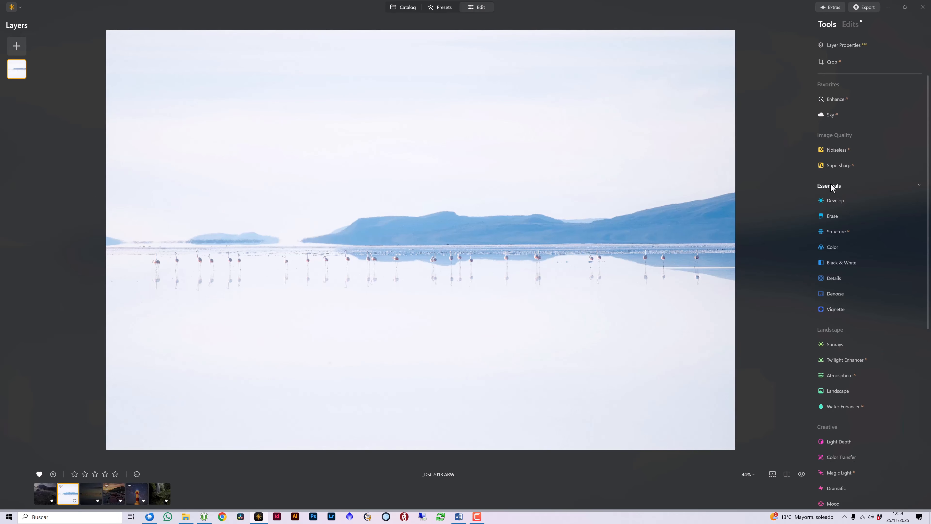
Step: Develop the photo with Exposure -0.37, Smart Contrast 22, Shadows -35, Whites -14, Blacks -22, Saturation -18 and Vibrance 11
{"action": "left_click", "coordinate": [834, 199]}
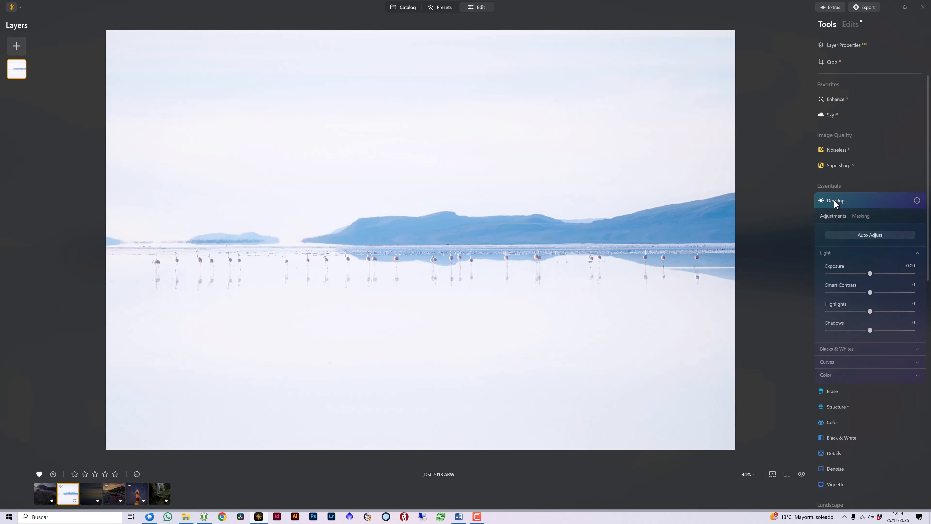
{"action": "mouse_move", "coordinate": [870, 190]}
{"action": "left_mouse_down"}
{"action": "mouse_move", "coordinate": [891, 190]}
{"action": "mouse_move", "coordinate": [856, 191]}
{"action": "left_mouse_up"}
{"action": "left_click_drag", "start_coordinate": [870, 228], "coordinate": [856, 228]}
{"action": "left_click_drag", "start_coordinate": [870, 362], "coordinate": [875, 363]}
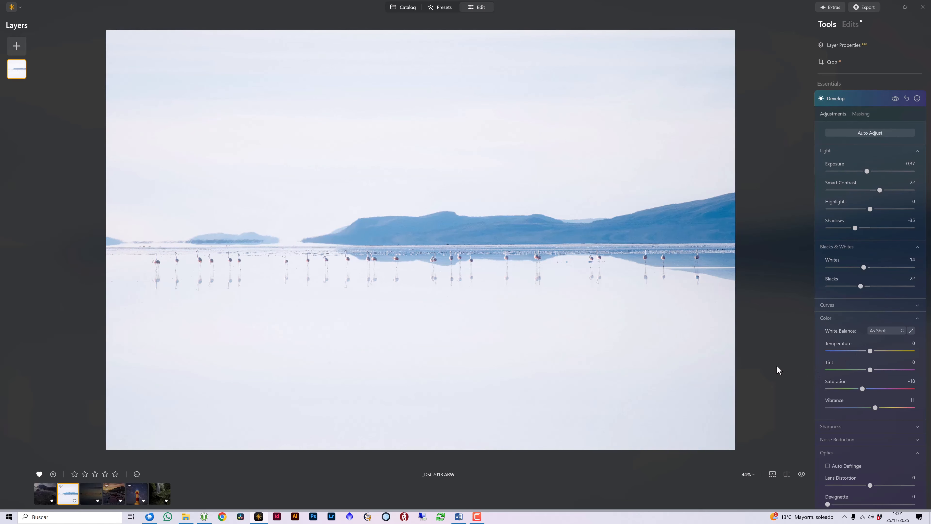
Step: Compare the sharpened and developed flamingo photo with the original, both as a whole and at 100% on the flamingos
{"action": "left_click", "coordinate": [801, 474]}
{"action": "left_click", "coordinate": [802, 474]}
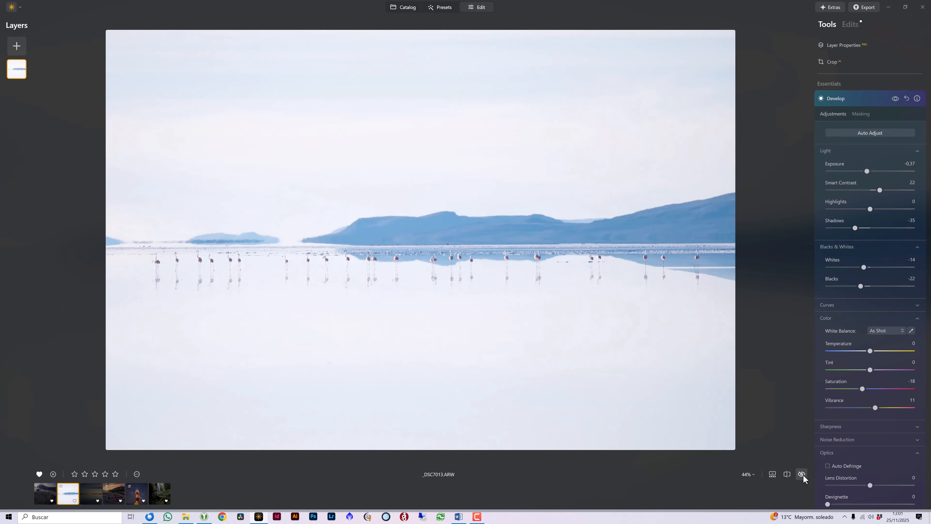
{"action": "left_click", "coordinate": [802, 474]}
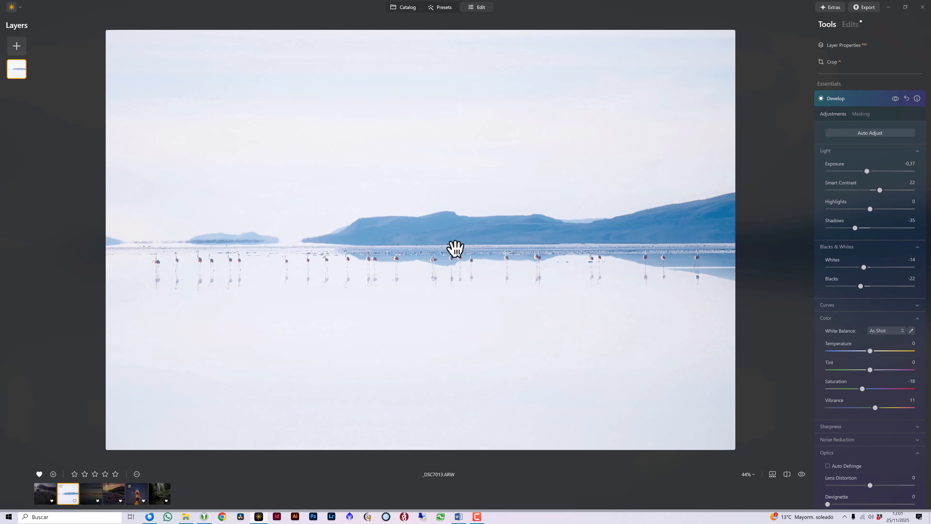
{"action": "left_click", "coordinate": [455, 262]}
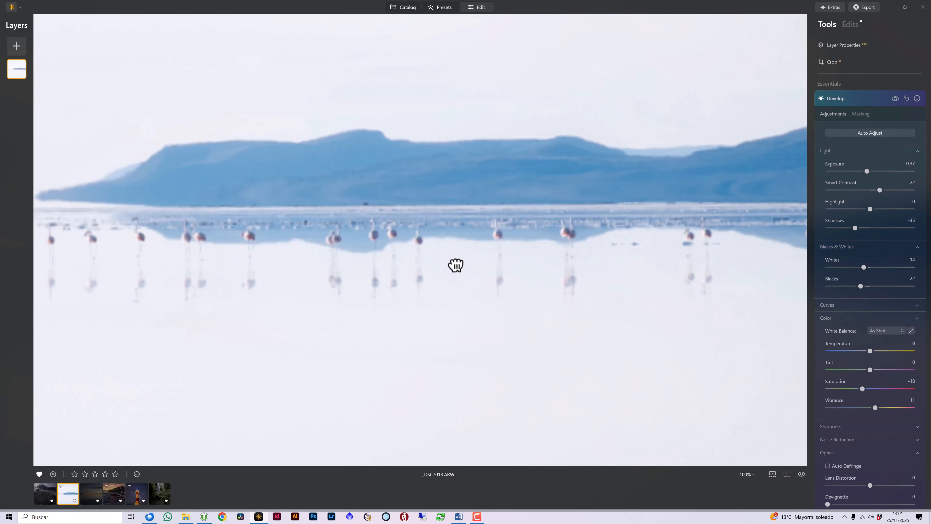
{"action": "left_click", "coordinate": [802, 476]}
{"action": "left_click", "coordinate": [802, 476]}
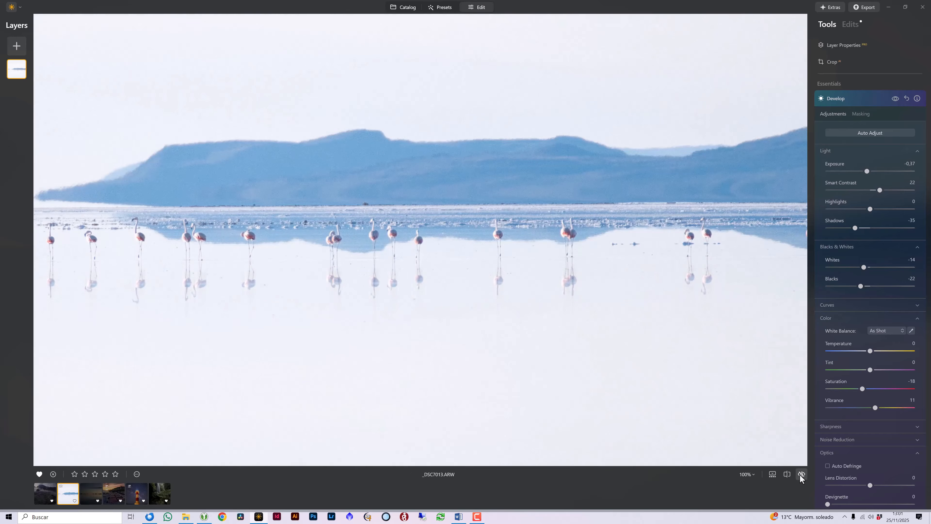
{"action": "left_click", "coordinate": [802, 475]}
{"action": "left_click", "coordinate": [802, 475]}
{"action": "left_click", "coordinate": [801, 475]}
{"action": "left_click", "coordinate": [802, 476]}
{"action": "left_click", "coordinate": [802, 476]}
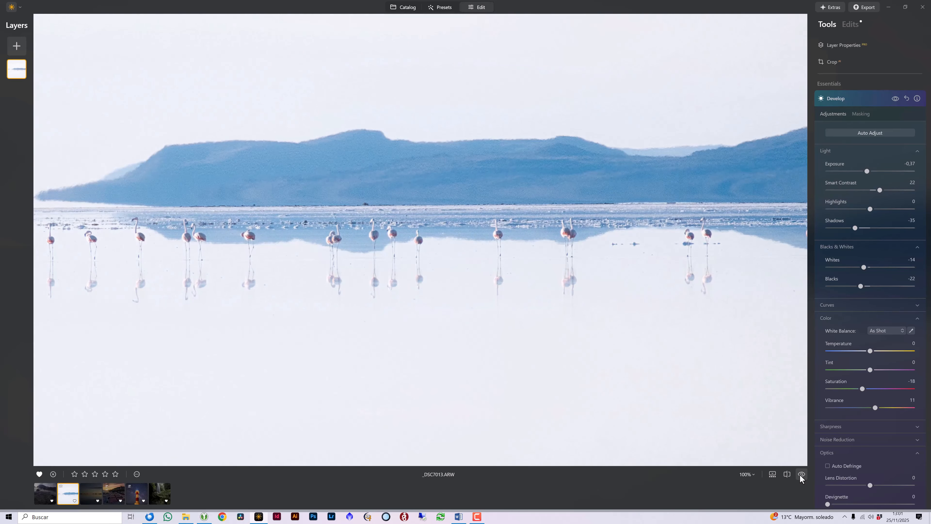
{"action": "left_click", "coordinate": [802, 475]}
{"action": "left_click", "coordinate": [802, 475]}
{"action": "left_click", "coordinate": [802, 476]}
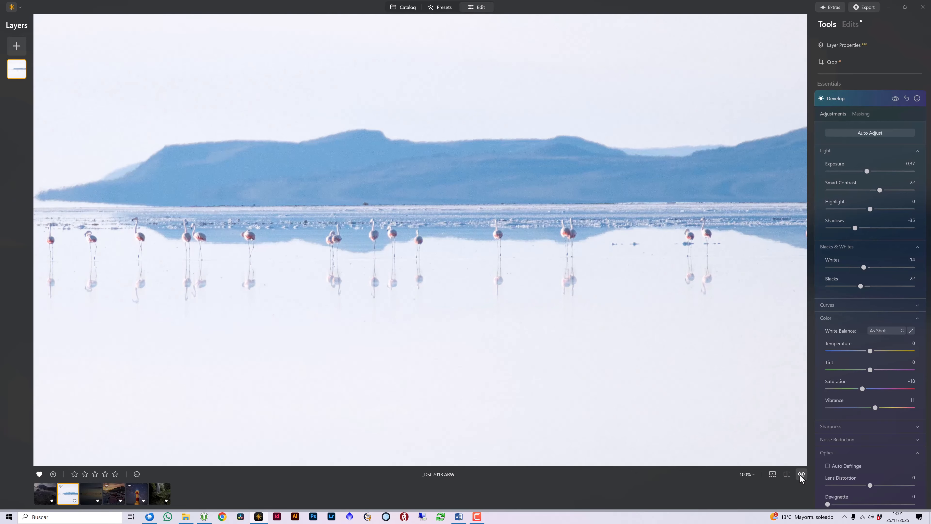
{"action": "left_click", "coordinate": [802, 475]}
{"action": "left_click", "coordinate": [802, 475]}
{"action": "left_click", "coordinate": [802, 476]}
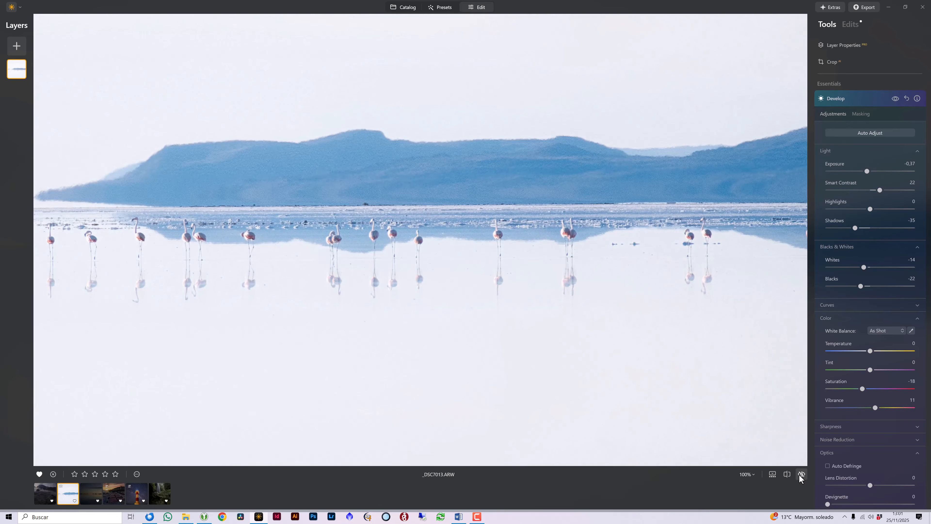
{"action": "left_click", "coordinate": [802, 476]}
{"action": "left_click", "coordinate": [800, 475]}
{"action": "left_click", "coordinate": [801, 474]}
Step: Open the sunset photo _DSC3645 from the catalog and examine the line of birds above the islands at 100%
{"action": "key", "text": "ctrl+0"}
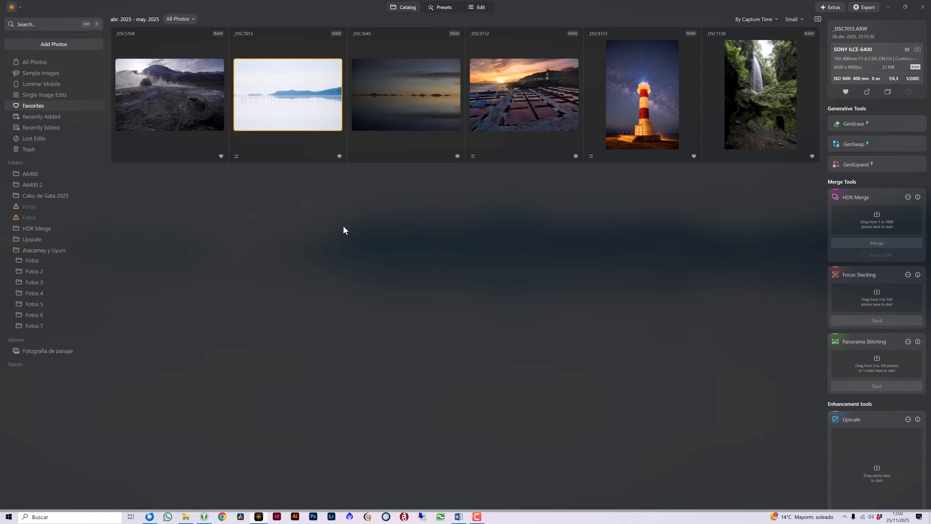
{"action": "double_click", "coordinate": [426, 107]}
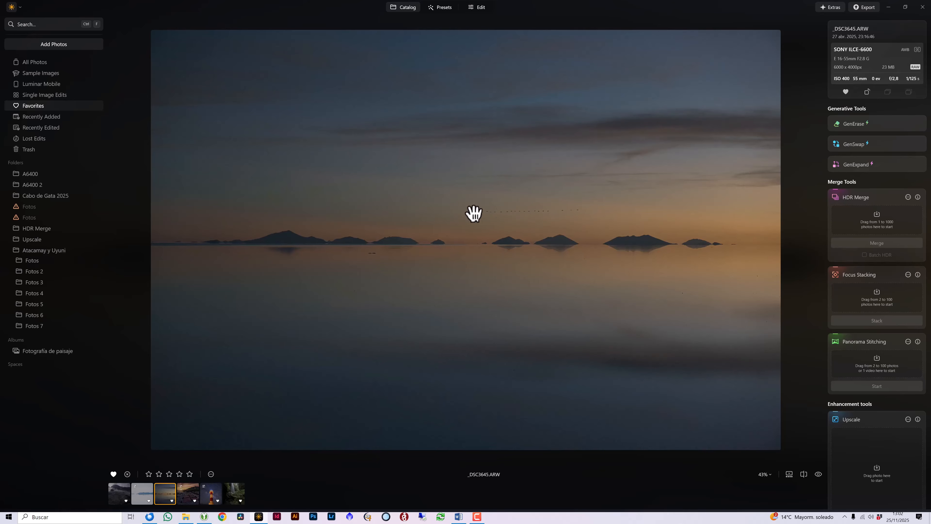
{"action": "left_click", "coordinate": [565, 209]}
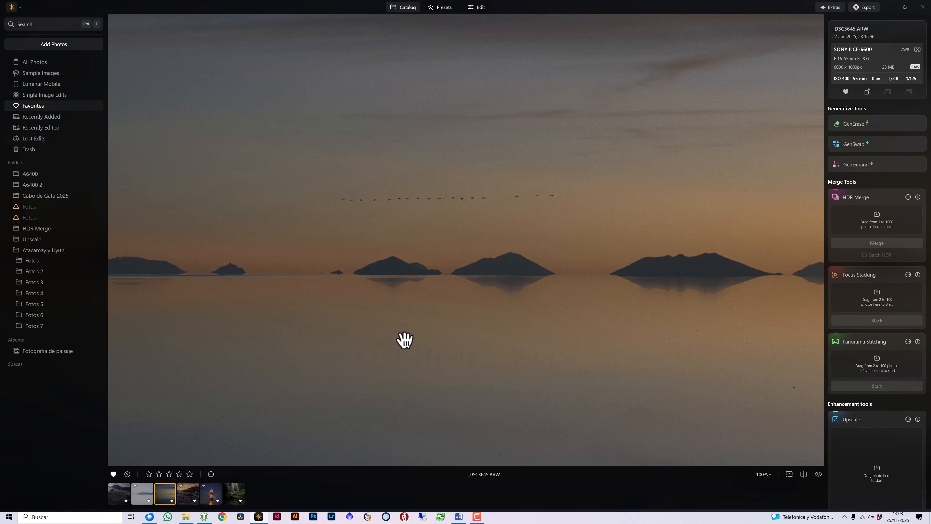
Step: Open _DSC3645 for editing and develop it with Exposure 0.60, Smart Contrast 18, Saturation 18 and Vibrance 11
{"action": "left_click_drag", "start_coordinate": [378, 271], "coordinate": [535, 217]}
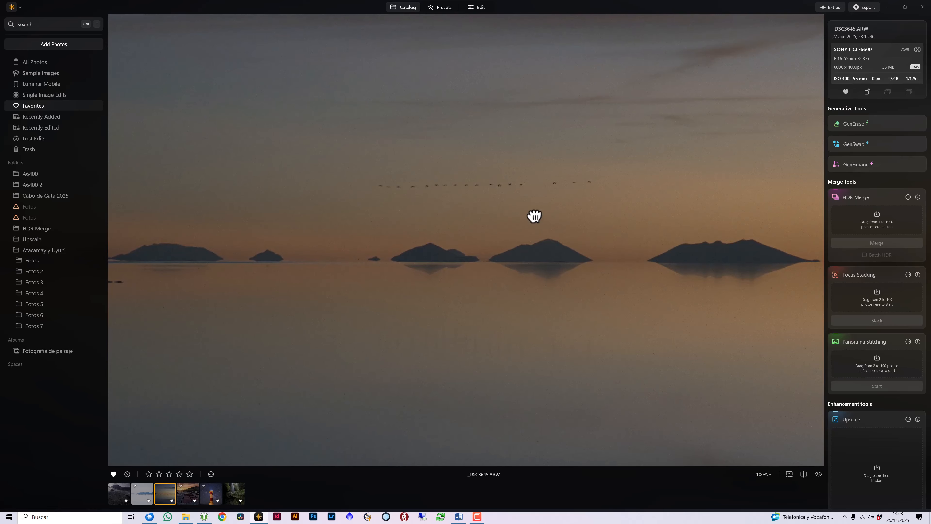
{"action": "left_click", "coordinate": [518, 223]}
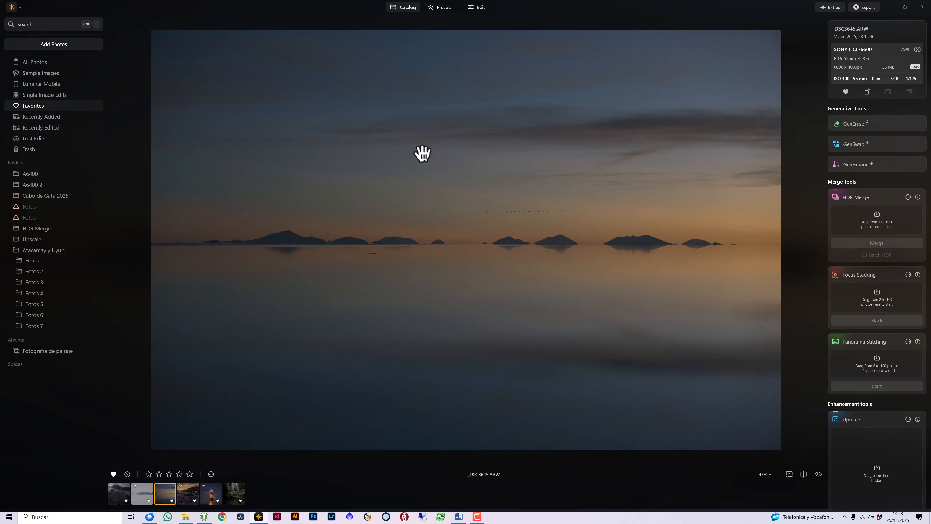
{"action": "left_click", "coordinate": [481, 8]}
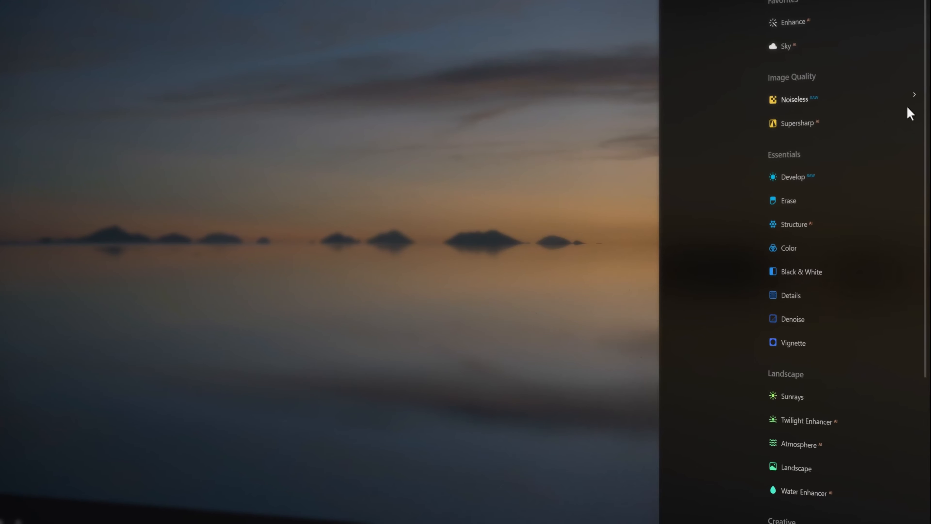
{"action": "left_click", "coordinate": [792, 177]}
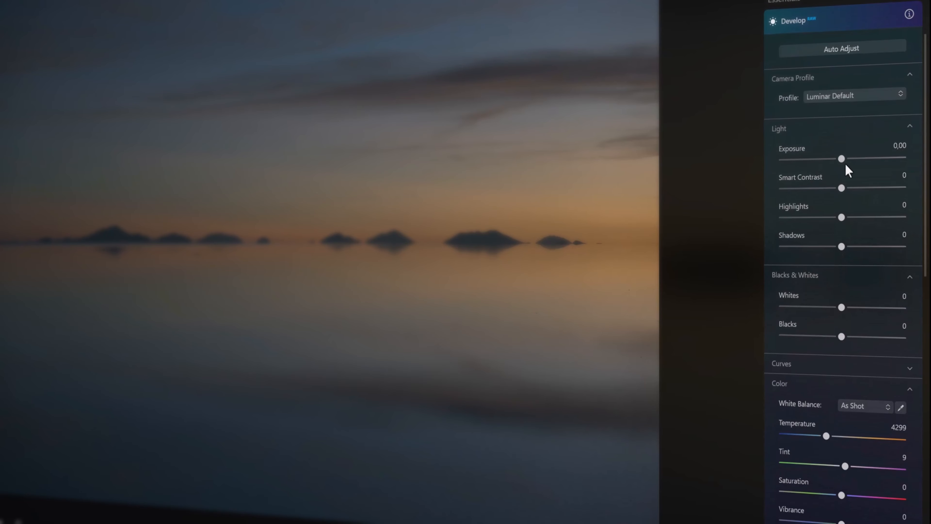
{"action": "left_click_drag", "start_coordinate": [842, 159], "coordinate": [850, 161]}
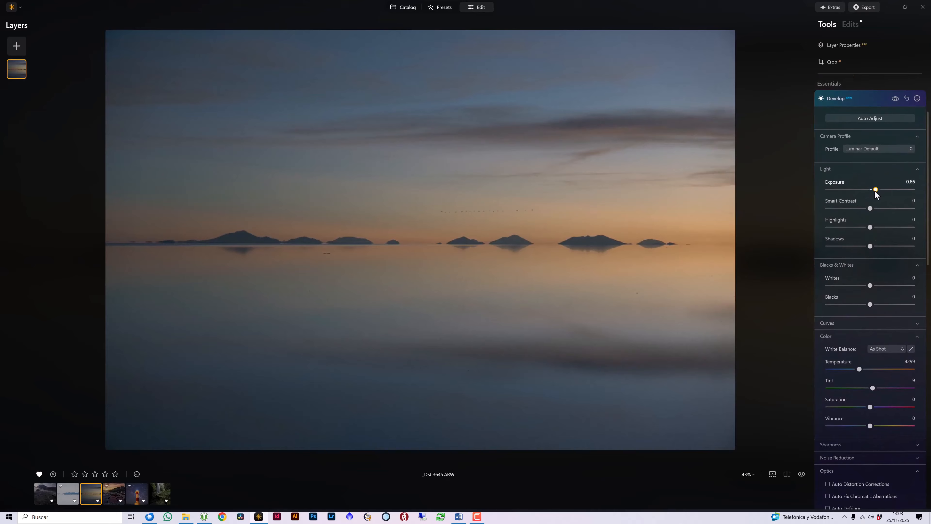
{"action": "left_click_drag", "start_coordinate": [875, 190], "coordinate": [878, 208]}
{"action": "left_click_drag", "start_coordinate": [870, 246], "coordinate": [865, 245]}
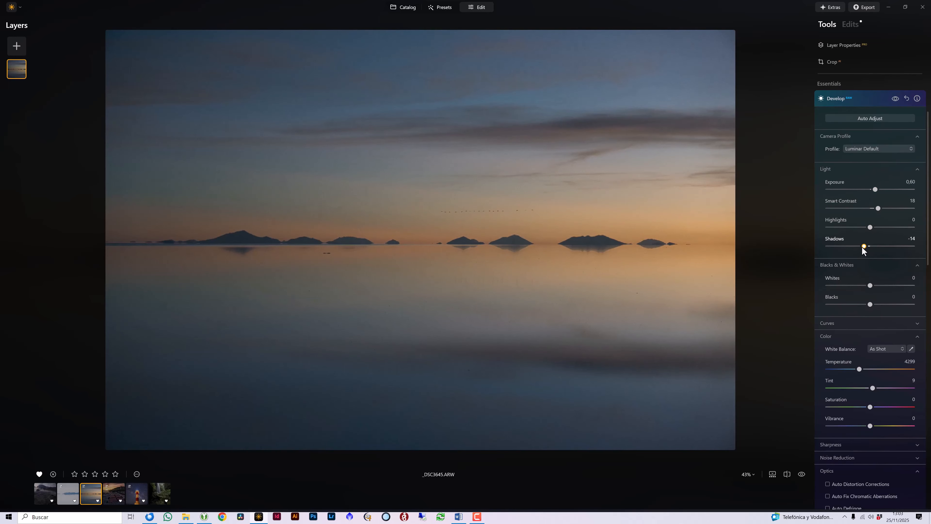
{"action": "double_click", "coordinate": [864, 246]}
{"action": "mouse_move", "coordinate": [870, 407]}
{"action": "left_mouse_down"}
{"action": "mouse_move", "coordinate": [876, 426]}
{"action": "mouse_move", "coordinate": [878, 407]}
{"action": "left_mouse_up"}
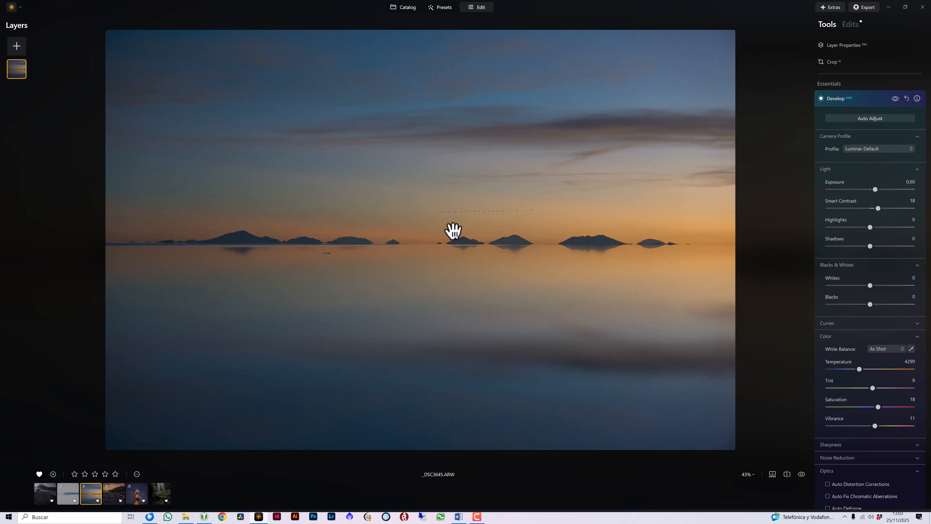
Step: Examine the Luminosity and Color noise reduction settings available inside the Develop tool
{"action": "left_click", "coordinate": [843, 99]}
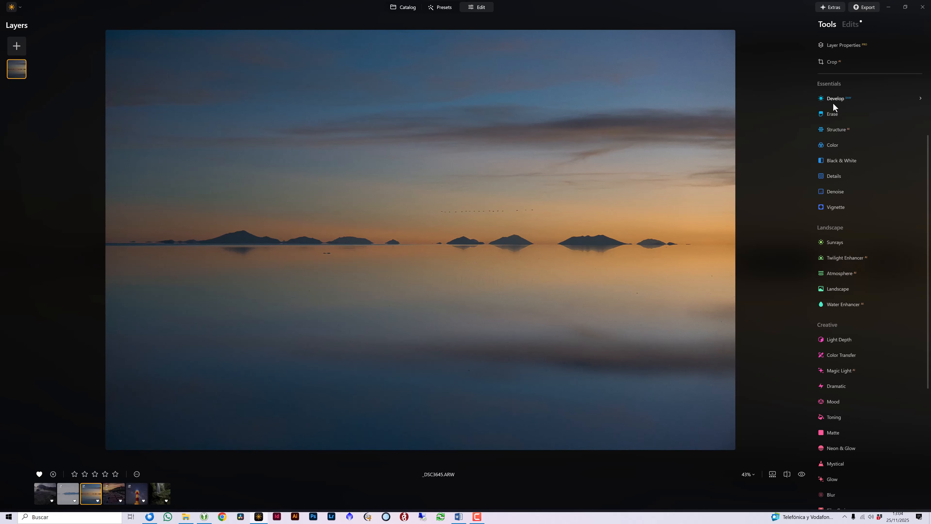
{"action": "left_click", "coordinate": [835, 98]}
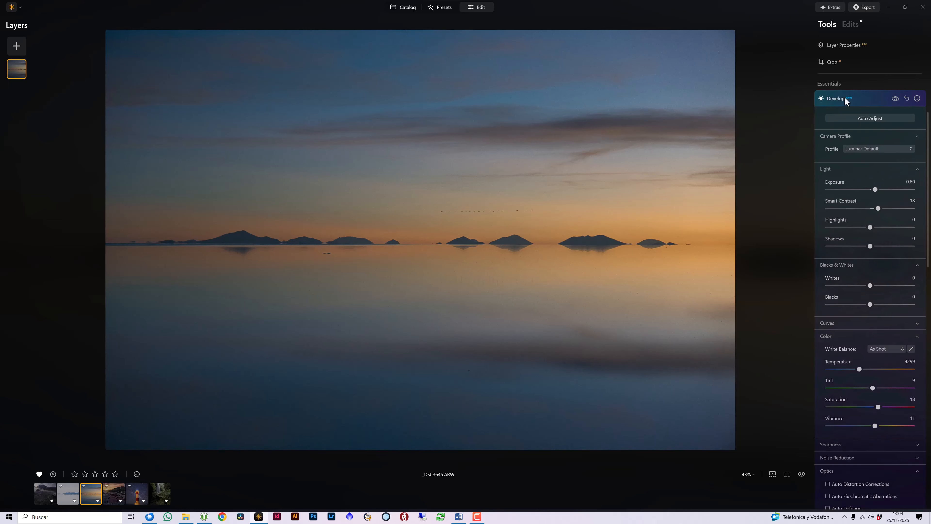
{"action": "scroll", "coordinate": [866, 267], "scroll_direction": "down", "scroll_amount": 1}
{"action": "scroll", "coordinate": [867, 270], "scroll_direction": "down", "scroll_amount": 5}
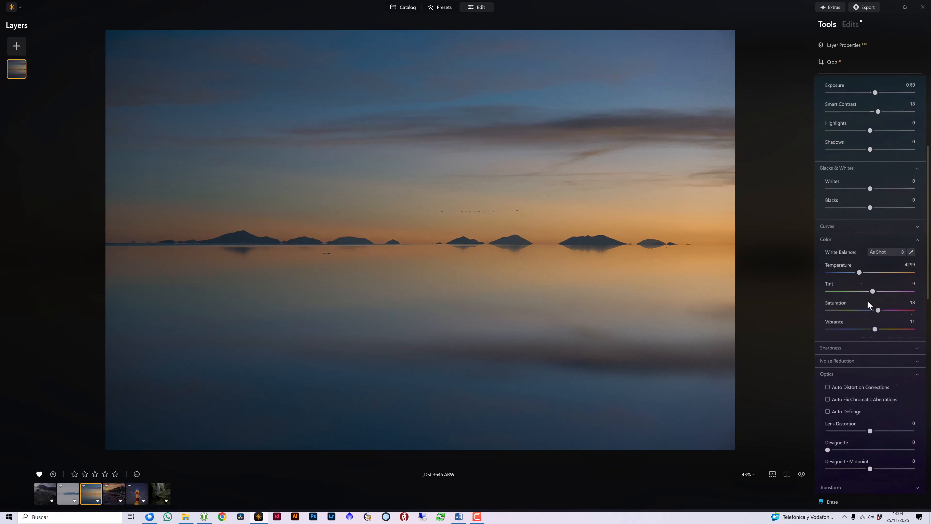
{"action": "left_click", "coordinate": [848, 283]}
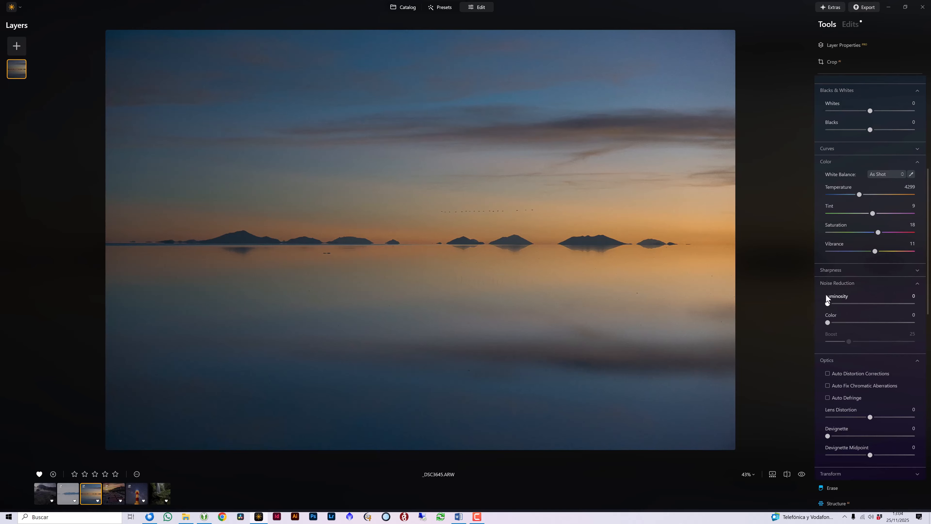
{"action": "left_click", "coordinate": [829, 283]}
{"action": "scroll", "coordinate": [831, 126], "scroll_direction": "up", "scroll_amount": 5}
{"action": "left_click", "coordinate": [830, 139]}
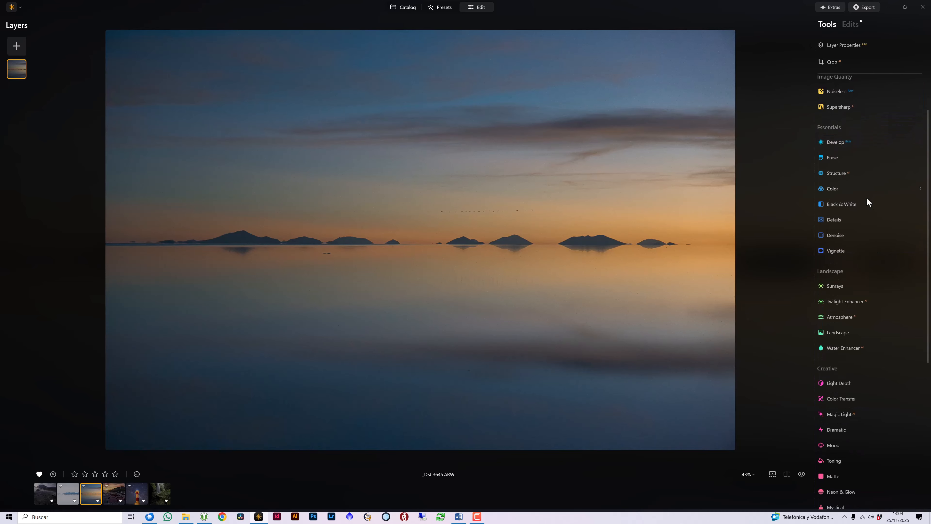
Step: Try Luminosity Denoise in the Denoise tool, comparing the birds and islands at 100% with and without it, and reset it
{"action": "left_click", "coordinate": [835, 237]}
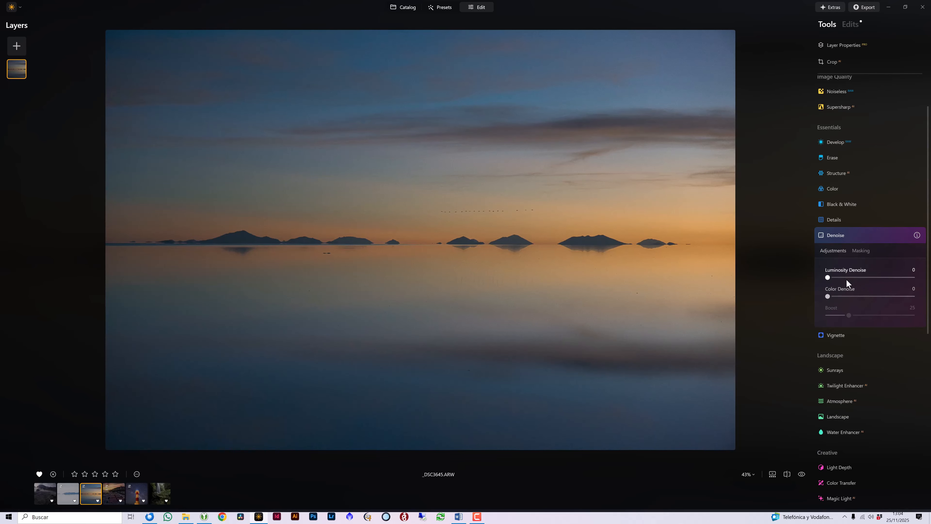
{"action": "left_click", "coordinate": [474, 204]}
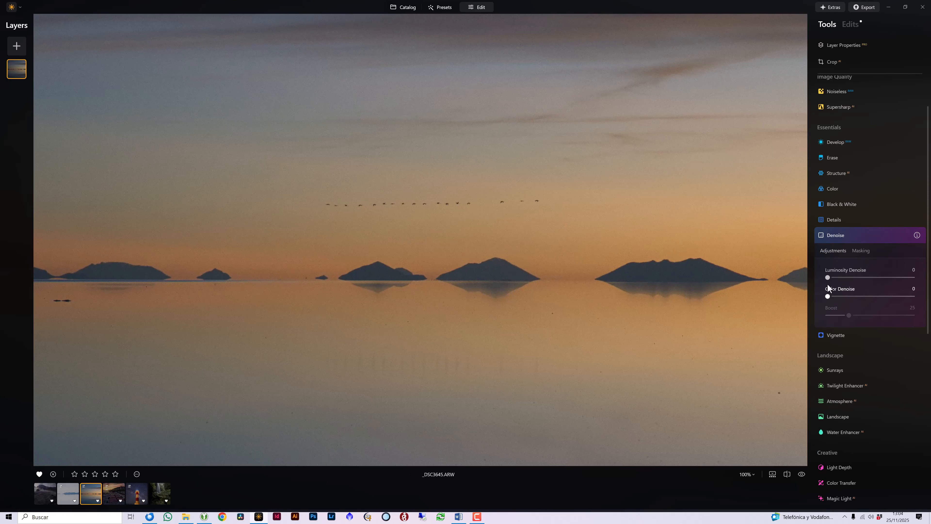
{"action": "left_click_drag", "start_coordinate": [828, 278], "coordinate": [854, 281]}
{"action": "left_click", "coordinate": [895, 235]}
{"action": "left_click", "coordinate": [895, 235]}
{"action": "left_click", "coordinate": [895, 236]}
{"action": "left_click", "coordinate": [895, 236]}
{"action": "left_click", "coordinate": [895, 235]}
{"action": "left_click", "coordinate": [895, 235]}
{"action": "left_click", "coordinate": [895, 235]}
{"action": "left_click", "coordinate": [895, 235]}
{"action": "double_click", "coordinate": [861, 277]}
{"action": "left_click", "coordinate": [839, 240]}
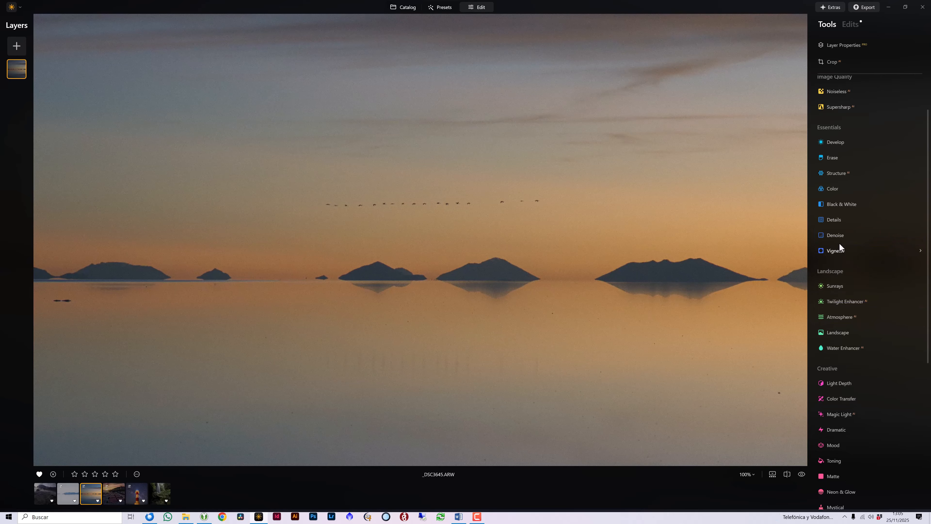
Step: Try Noiseless AI at the recommended Low level and compare the islands and birds at 100% with and without it
{"action": "double_click", "coordinate": [500, 295]}
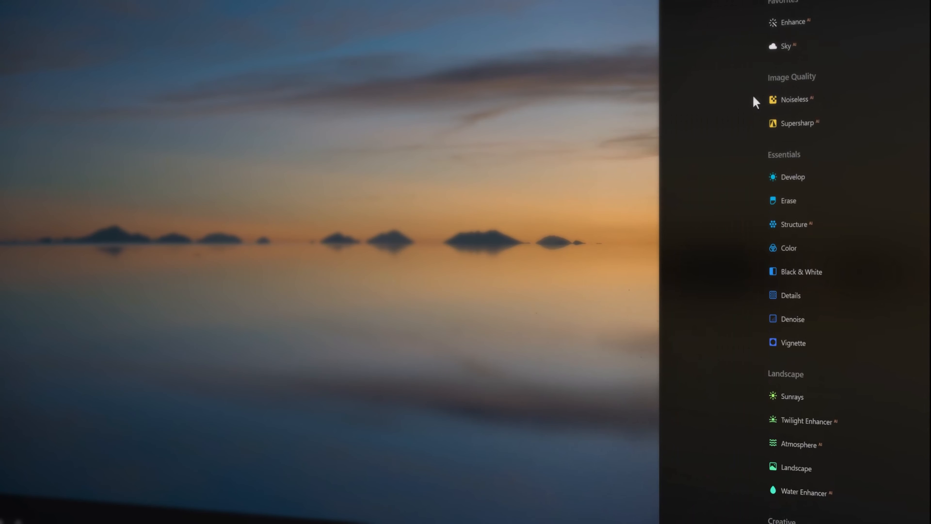
{"action": "left_click", "coordinate": [795, 103]}
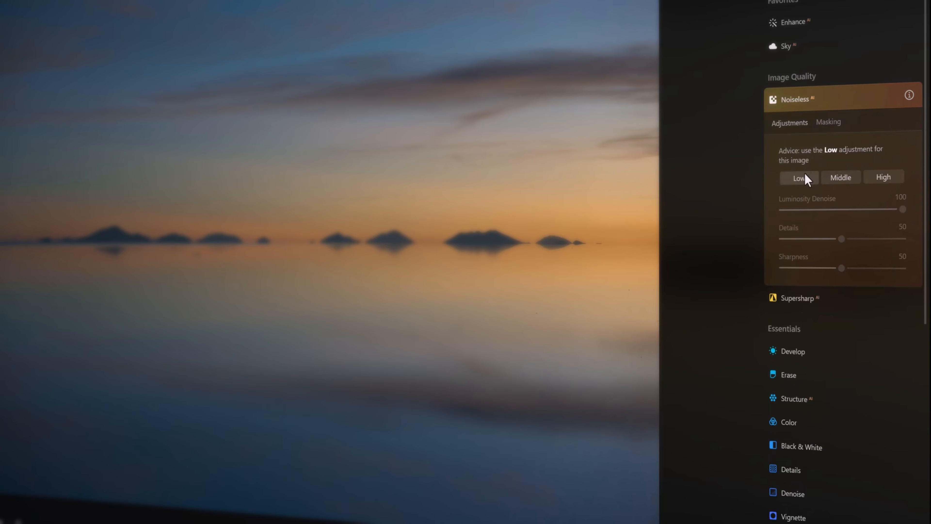
{"action": "left_click", "coordinate": [801, 179]}
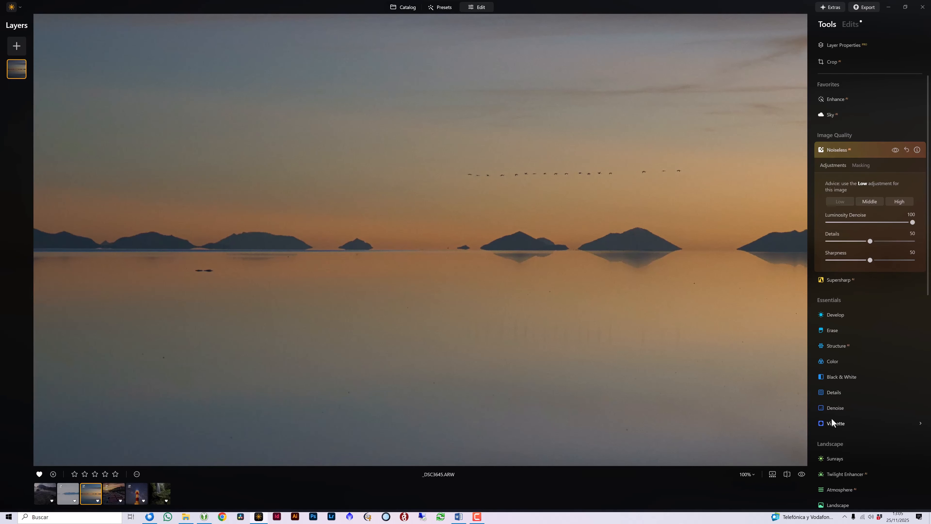
{"action": "left_click", "coordinate": [897, 150]}
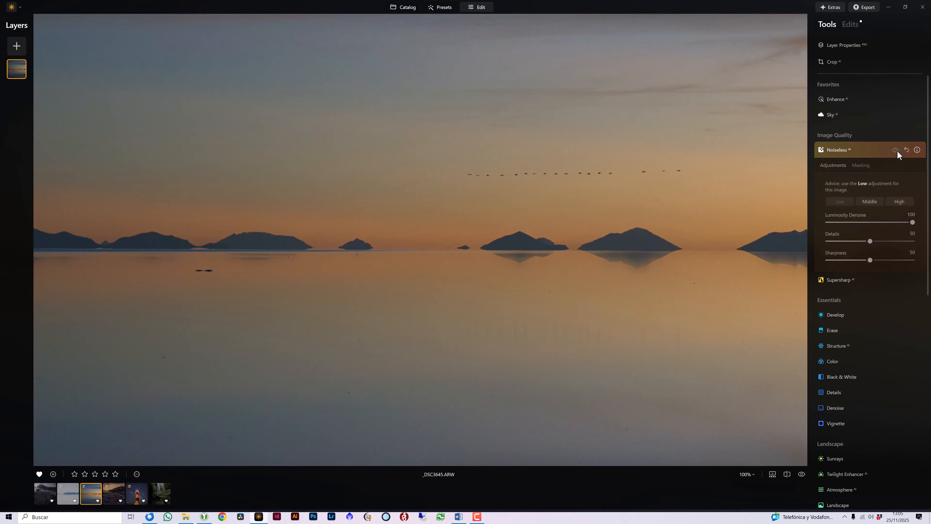
{"action": "left_click", "coordinate": [897, 150]}
{"action": "left_click", "coordinate": [897, 150]}
{"action": "left_click", "coordinate": [898, 150]}
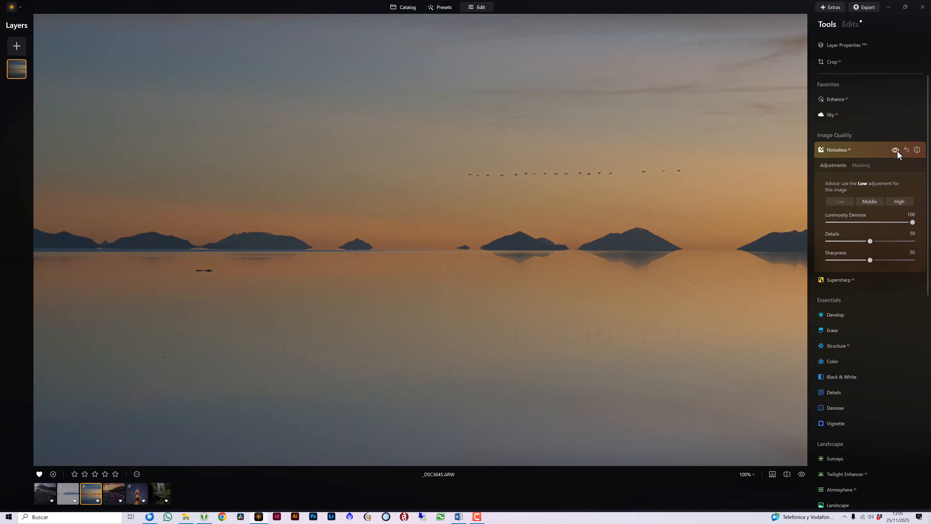
{"action": "left_click", "coordinate": [897, 150]}
{"action": "left_click", "coordinate": [898, 151]}
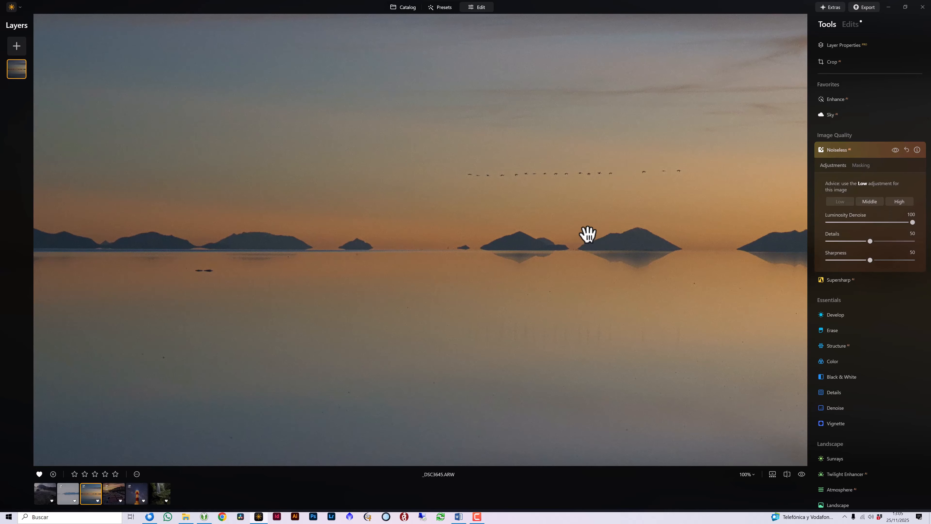
{"action": "left_click", "coordinate": [389, 287]}
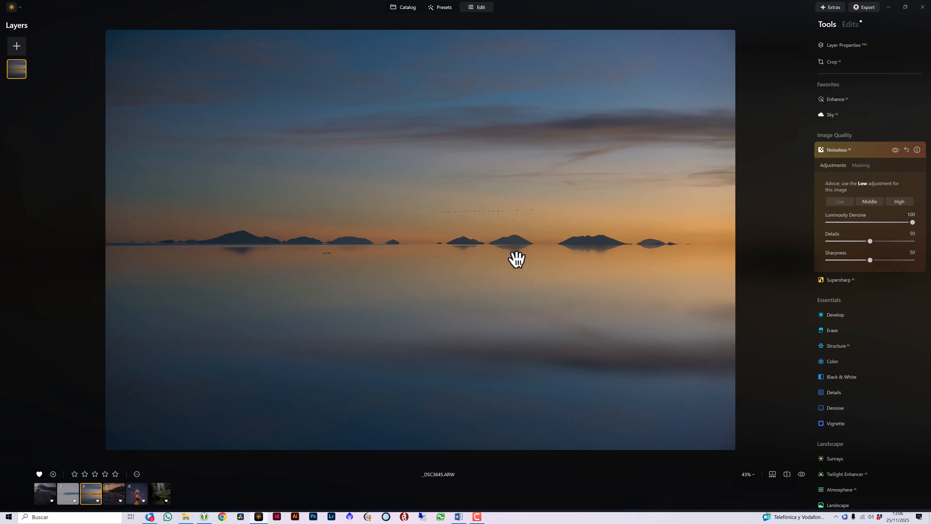
{"action": "left_click", "coordinate": [470, 234]}
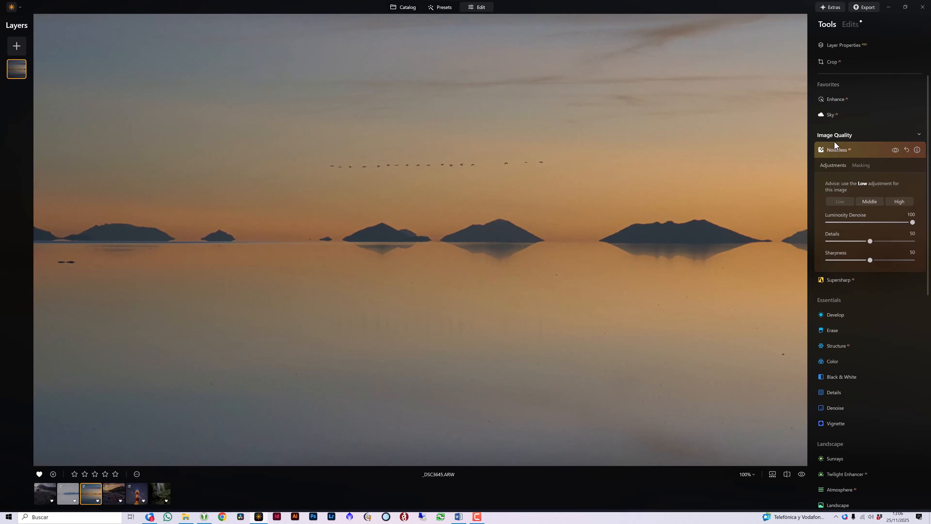
Step: Reset Noiseless AI, apply it at the Middle level, and compare the photo at 100% with and without it
{"action": "left_click", "coordinate": [906, 149]}
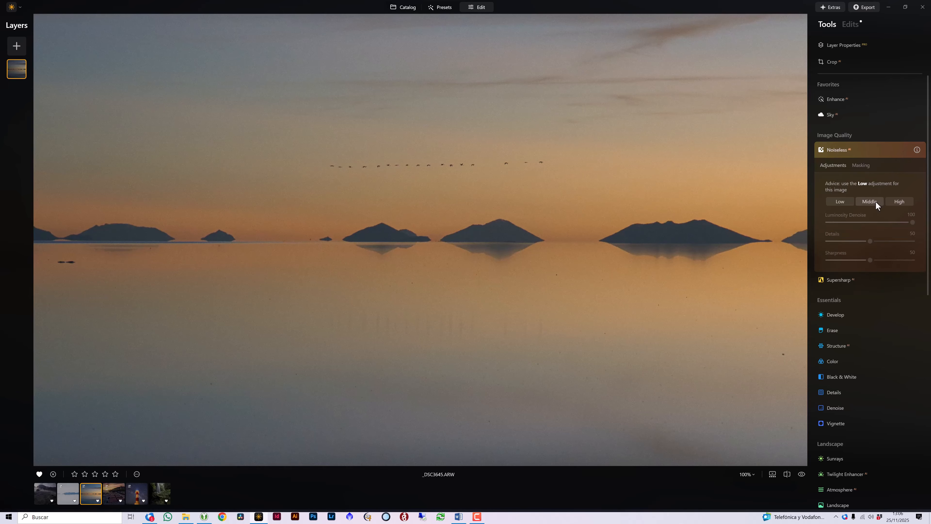
{"action": "left_click", "coordinate": [875, 201]}
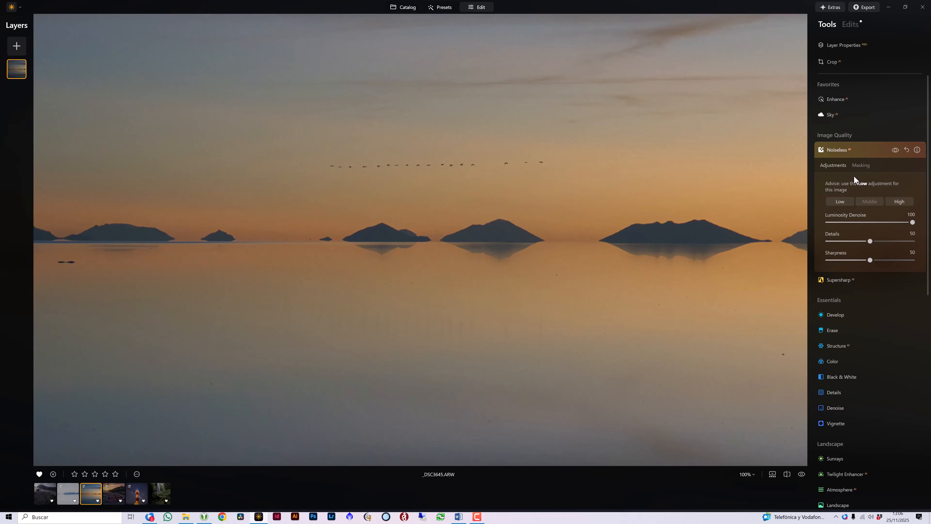
{"action": "left_click", "coordinate": [894, 150]}
{"action": "left_click", "coordinate": [892, 149]}
{"action": "left_click", "coordinate": [894, 149]}
{"action": "left_click", "coordinate": [893, 149]}
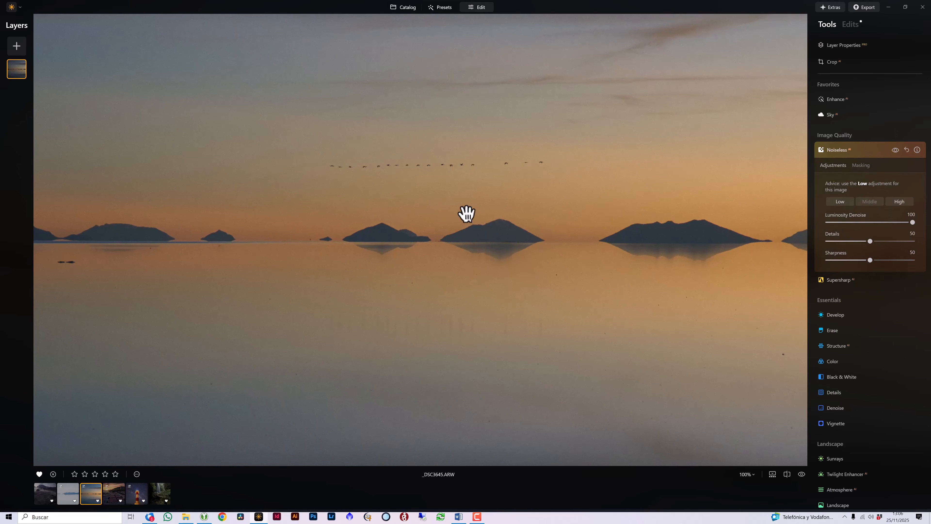
{"action": "double_click", "coordinate": [537, 222]}
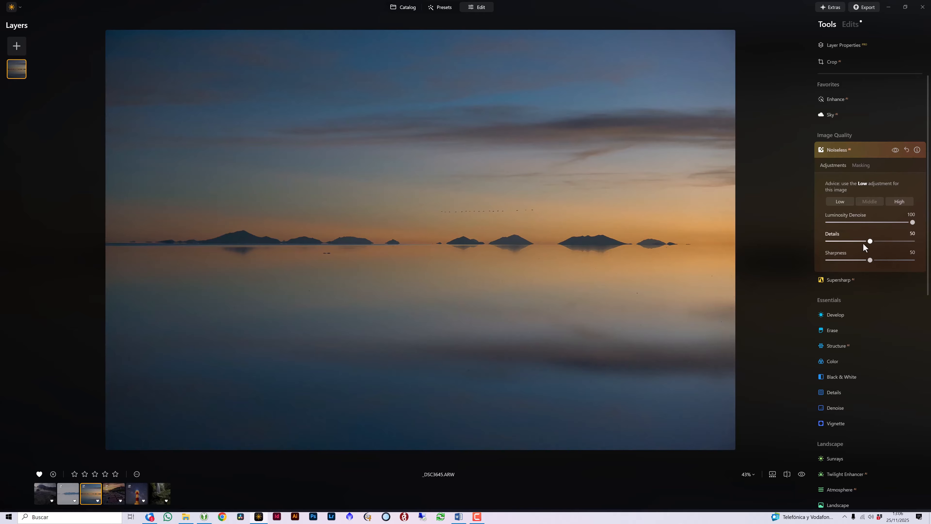
Step: Set Saturation to 22 and Vibrance to 10 in the Color tool
{"action": "scroll", "coordinate": [850, 285], "scroll_direction": "down", "scroll_amount": 1}
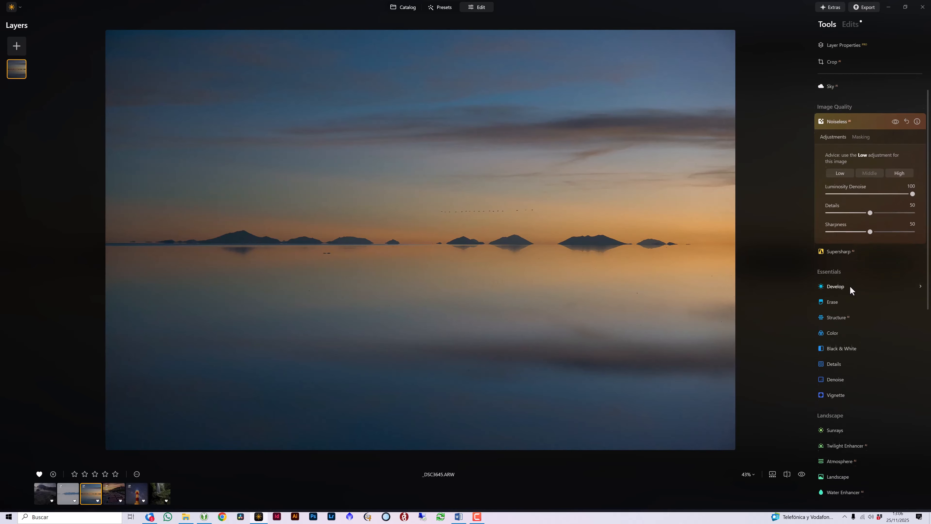
{"action": "scroll", "coordinate": [850, 286], "scroll_direction": "up", "scroll_amount": 1}
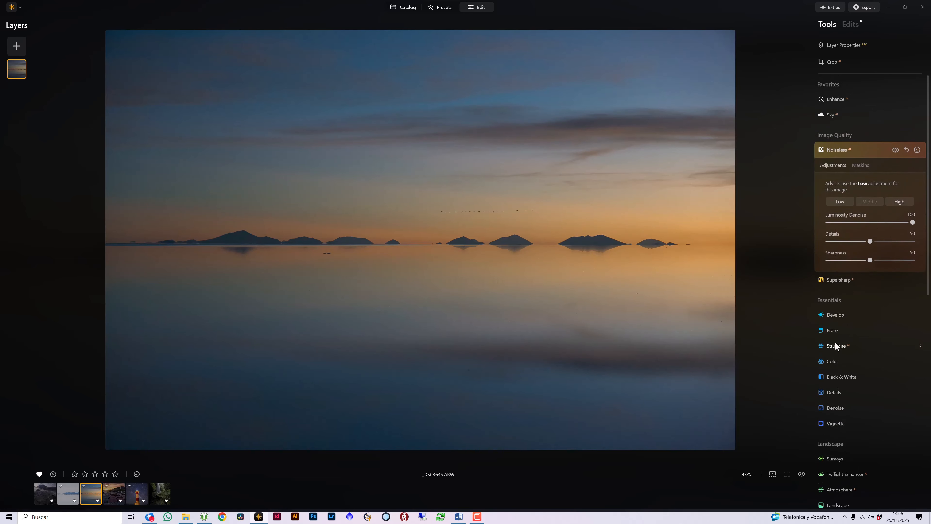
{"action": "left_click", "coordinate": [832, 360]}
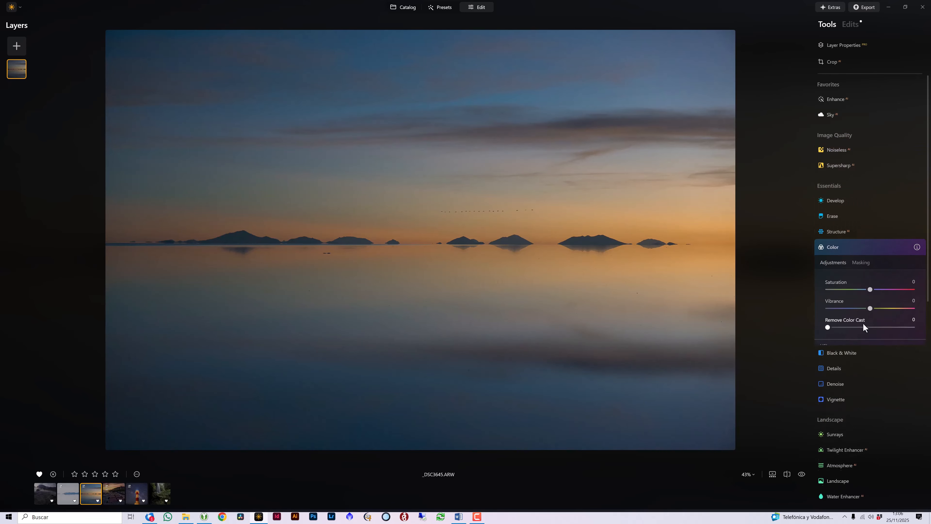
{"action": "left_click_drag", "start_coordinate": [870, 291], "coordinate": [881, 294]}
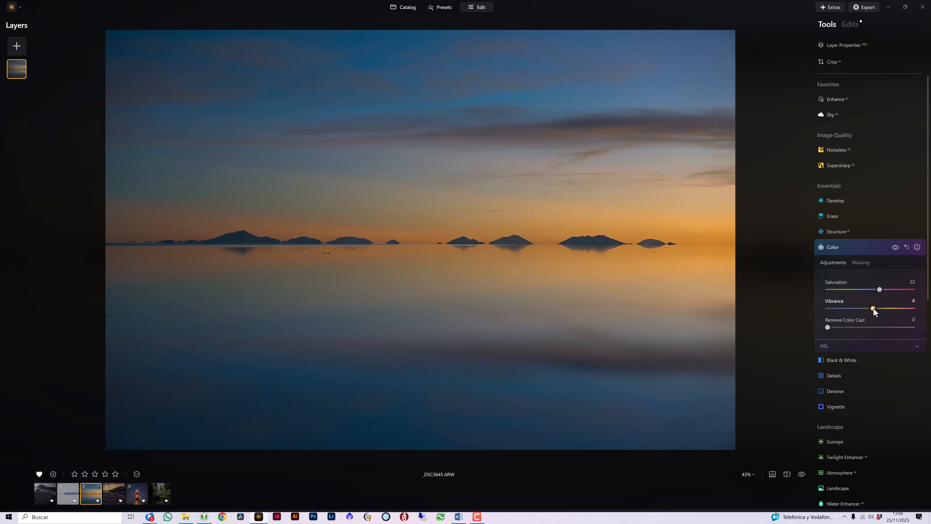
{"action": "left_click_drag", "start_coordinate": [874, 308], "coordinate": [875, 308]}
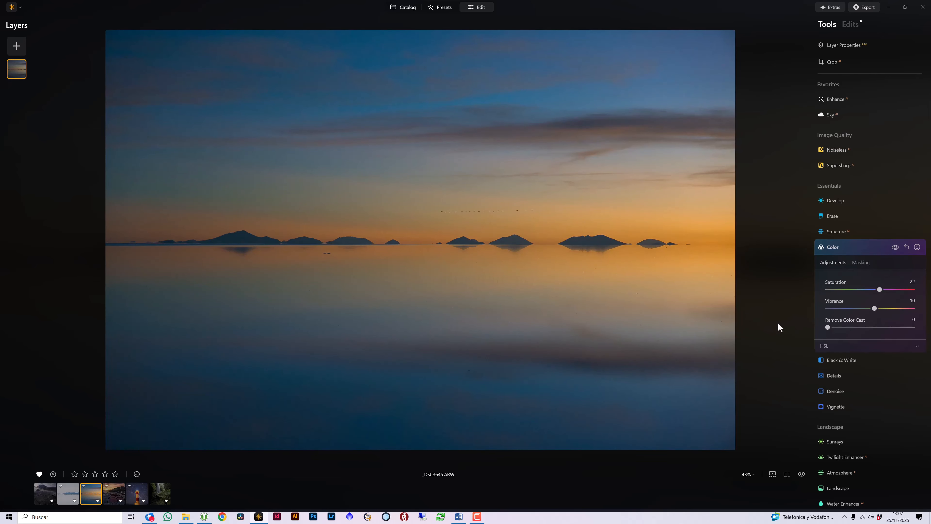
Step: Compare the denoised and colour-enhanced sunset photo with the original several times
{"action": "left_click", "coordinate": [802, 475]}
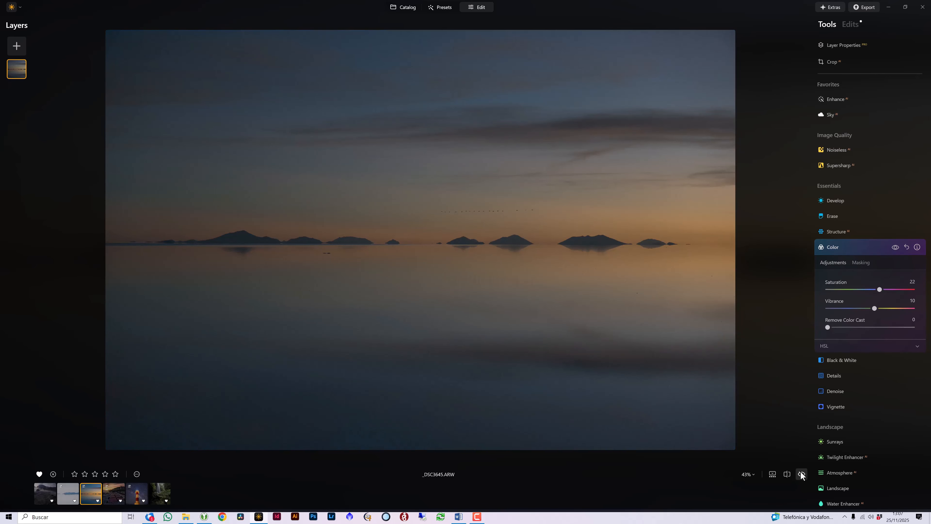
{"action": "left_click", "coordinate": [802, 474]}
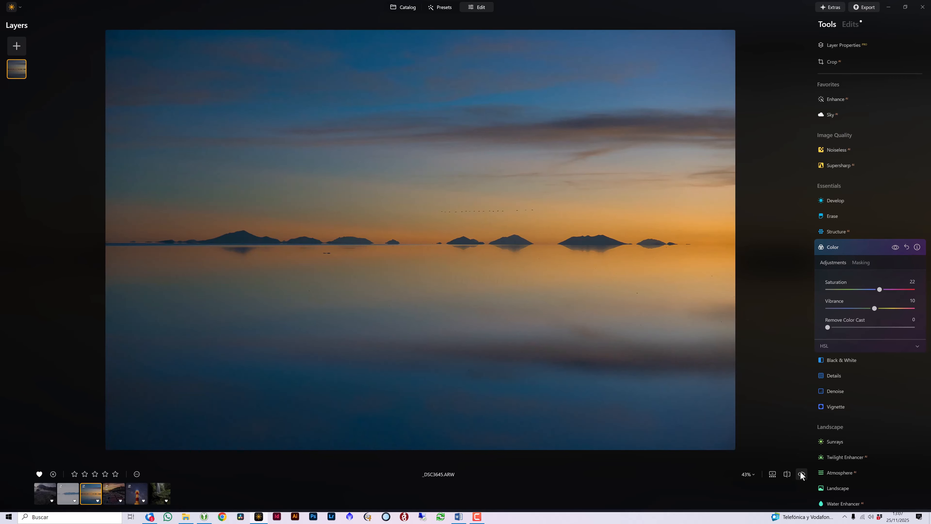
{"action": "left_click", "coordinate": [802, 474]}
{"action": "left_click", "coordinate": [801, 474]}
{"action": "left_click", "coordinate": [801, 475]}
{"action": "left_click", "coordinate": [801, 474]}
{"action": "left_click", "coordinate": [802, 475]}
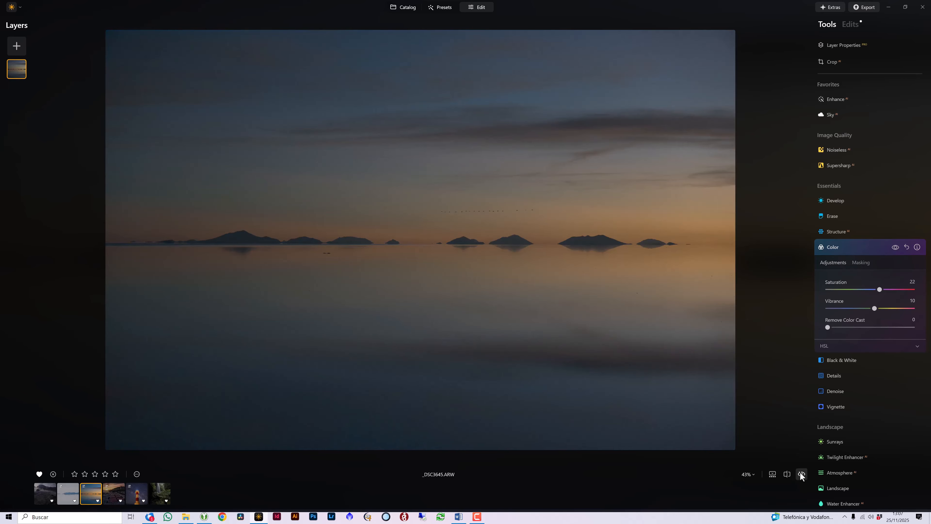
Step: Finish the before/after comparison of the sunset photo, and open the waterfall photo _DSC1130 for editing
{"action": "left_click", "coordinate": [801, 475]}
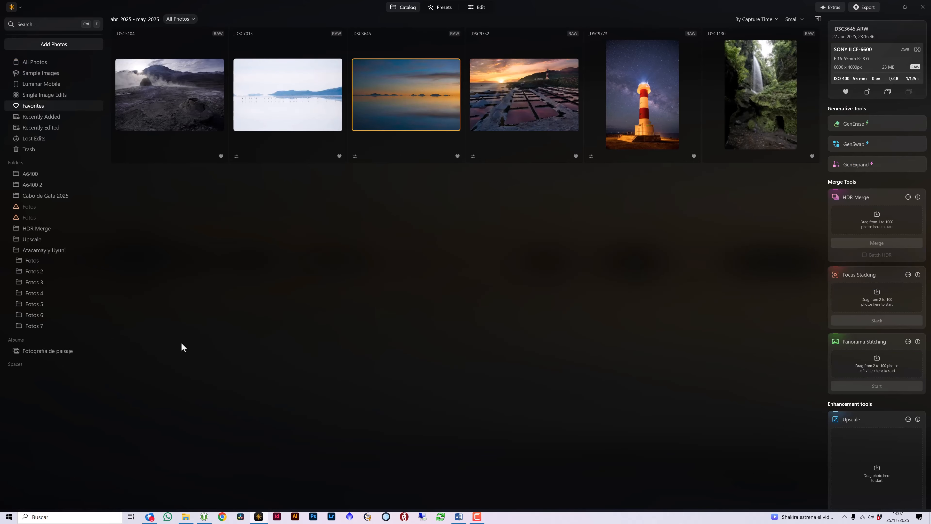
{"action": "double_click", "coordinate": [777, 108]}
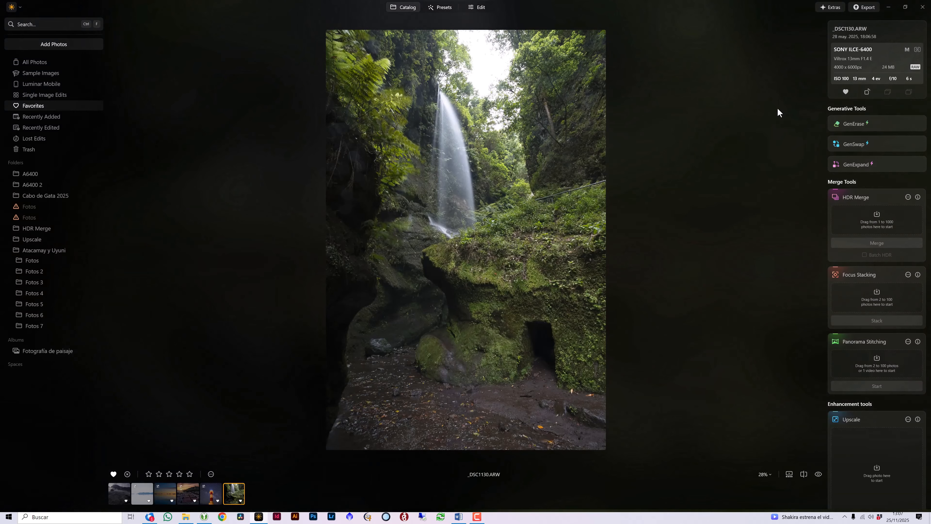
{"action": "left_click", "coordinate": [488, 11]}
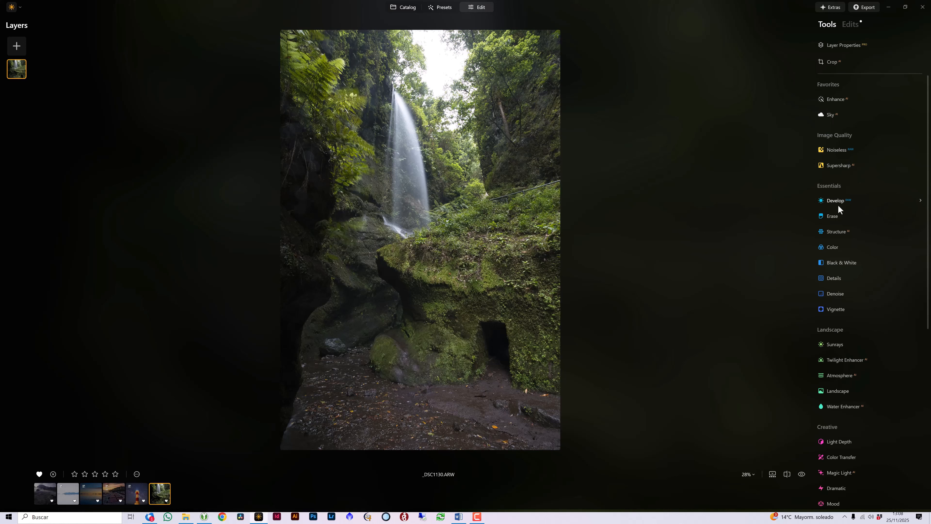
Step: Set Highlights to -63 and Whites to -50 in the Develop tool, and preview the waterfall photo without these adjustments
{"action": "left_click", "coordinate": [850, 201]}
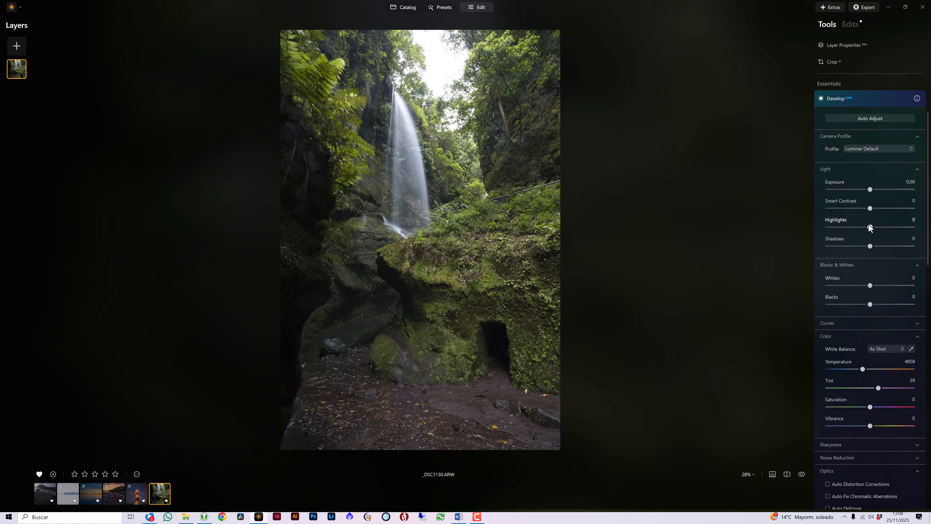
{"action": "left_click_drag", "start_coordinate": [870, 227], "coordinate": [848, 229]}
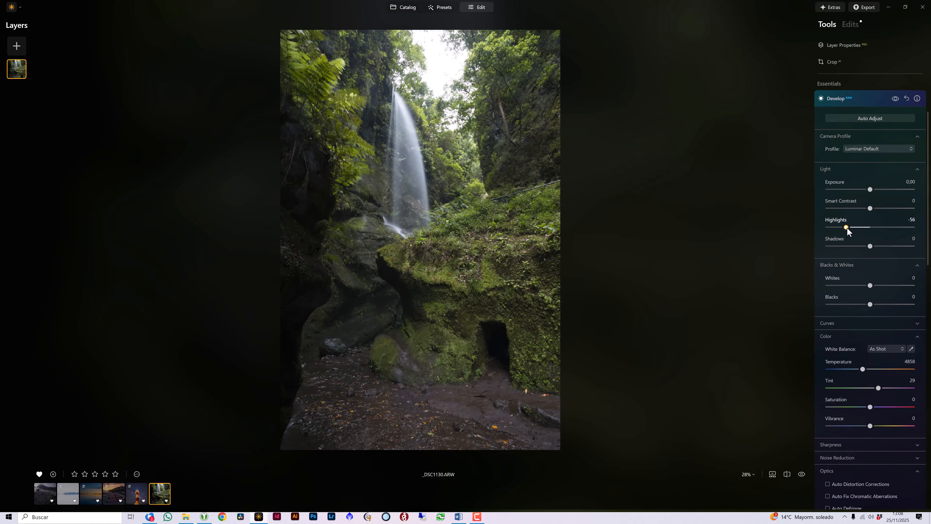
{"action": "left_click_drag", "start_coordinate": [871, 285], "coordinate": [845, 286]}
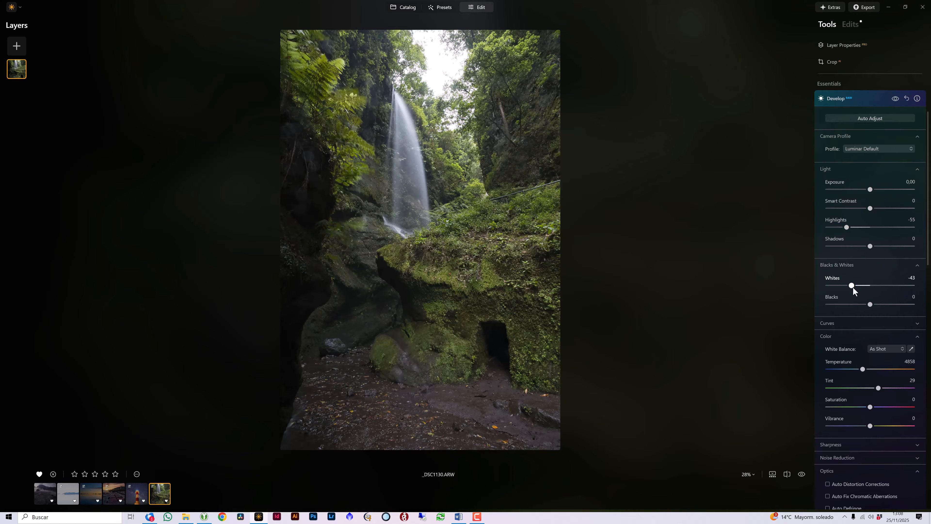
{"action": "left_click", "coordinate": [898, 102]}
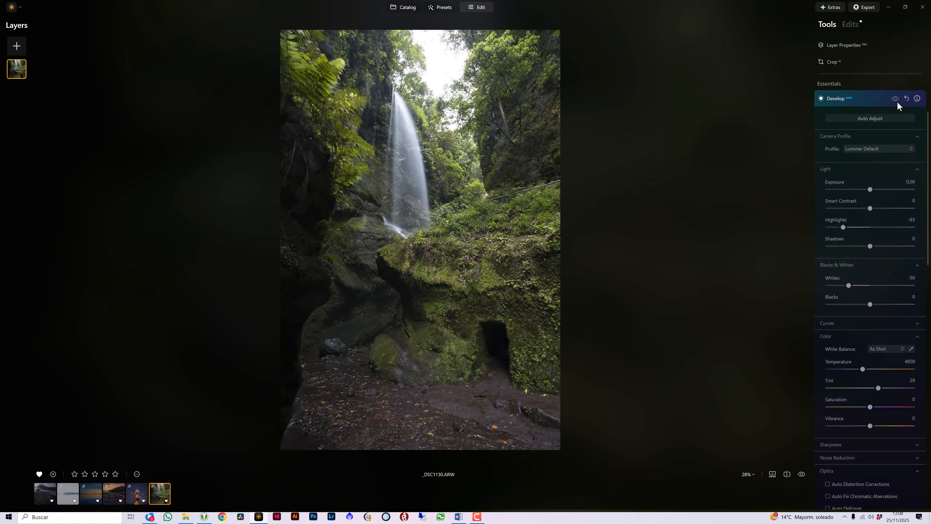
Step: Compare the waterfall photo with and without the current Develop adjustments
{"action": "left_click", "coordinate": [897, 102]}
{"action": "left_click", "coordinate": [898, 102]}
{"action": "left_click", "coordinate": [898, 102]}
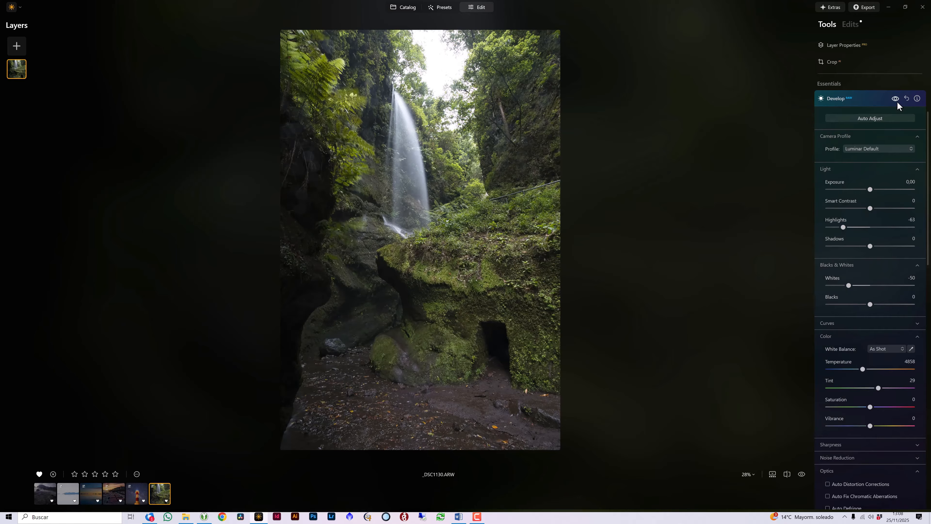
{"action": "left_click", "coordinate": [898, 102]}
{"action": "left_click", "coordinate": [898, 102]}
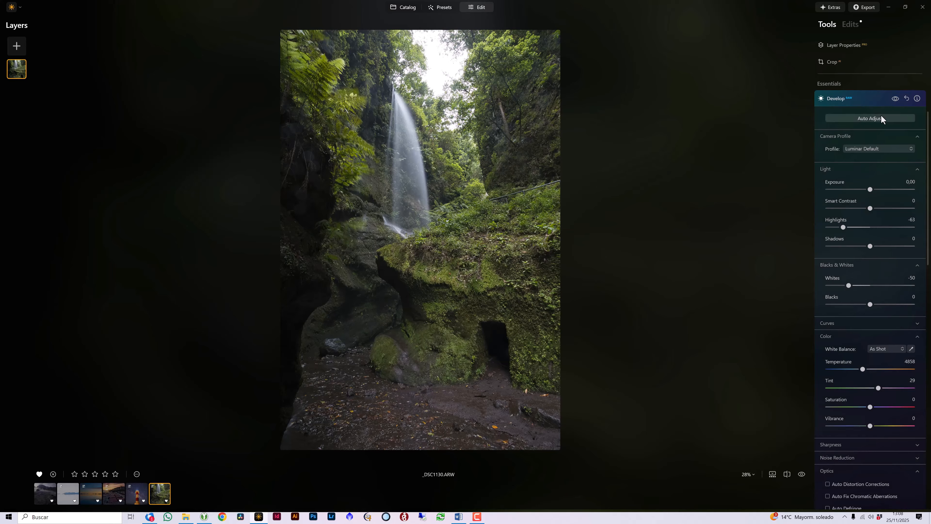
Step: Set Develop's Smart Contrast to 19, Highlights to -73 and Whites to -64, and compare the photo before and after
{"action": "left_click_drag", "start_coordinate": [870, 209], "coordinate": [877, 211]}
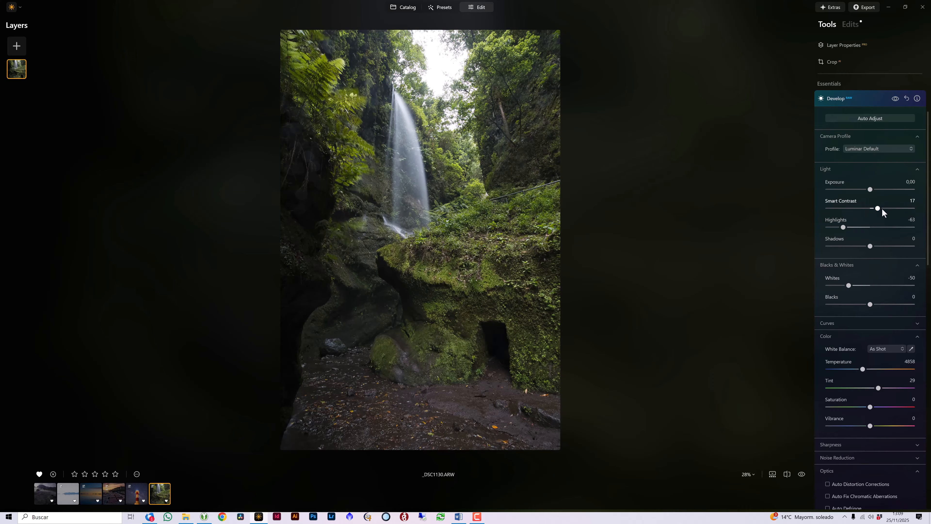
{"action": "left_click_drag", "start_coordinate": [880, 212], "coordinate": [878, 211]}
{"action": "left_click", "coordinate": [895, 99]}
{"action": "left_click", "coordinate": [895, 99]}
{"action": "left_click", "coordinate": [895, 99]}
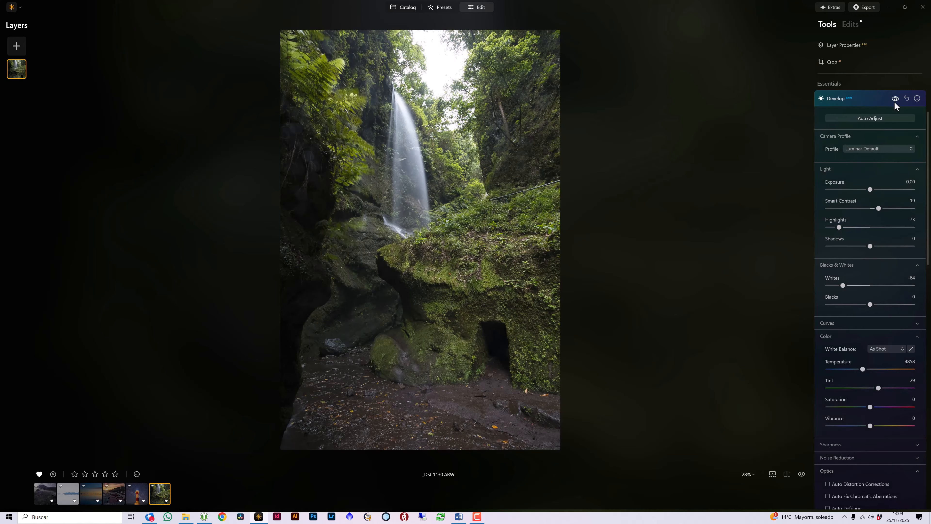
{"action": "left_click", "coordinate": [895, 99]}
{"action": "left_click", "coordinate": [895, 99]}
{"action": "left_click", "coordinate": [895, 99]}
{"action": "left_click", "coordinate": [893, 103]}
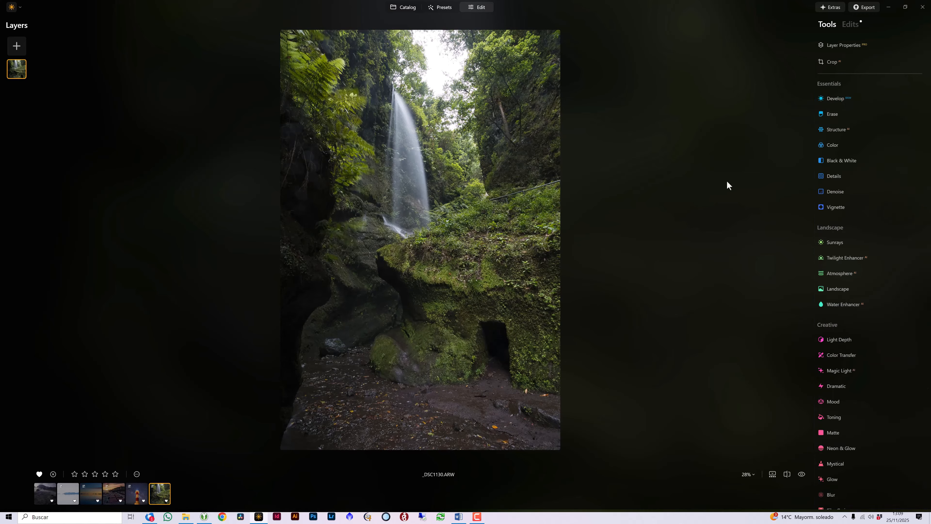
Step: Apply Supercontrast with Highlights Contrast 62 and Highlights Balance 43, and check the effect against the unadjusted photo
{"action": "scroll", "coordinate": [850, 146], "scroll_direction": "down", "scroll_amount": 6}
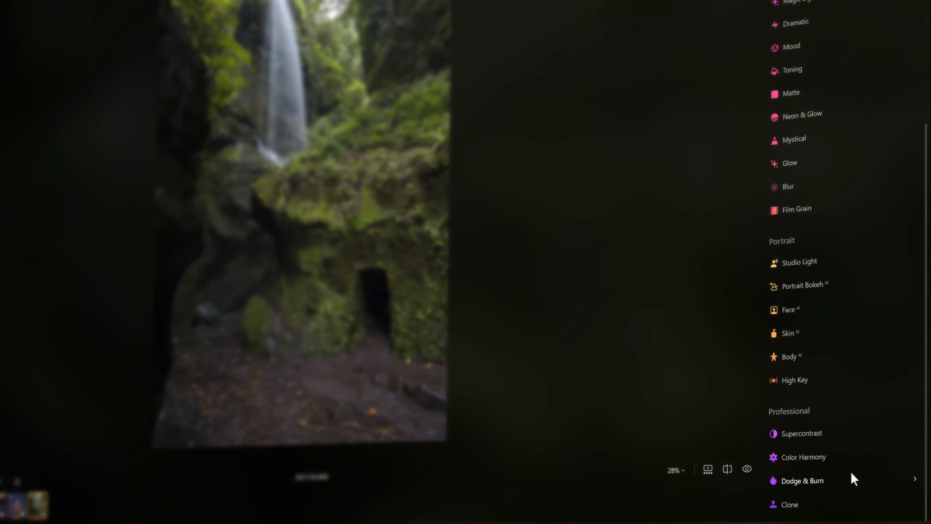
{"action": "left_click", "coordinate": [804, 436]}
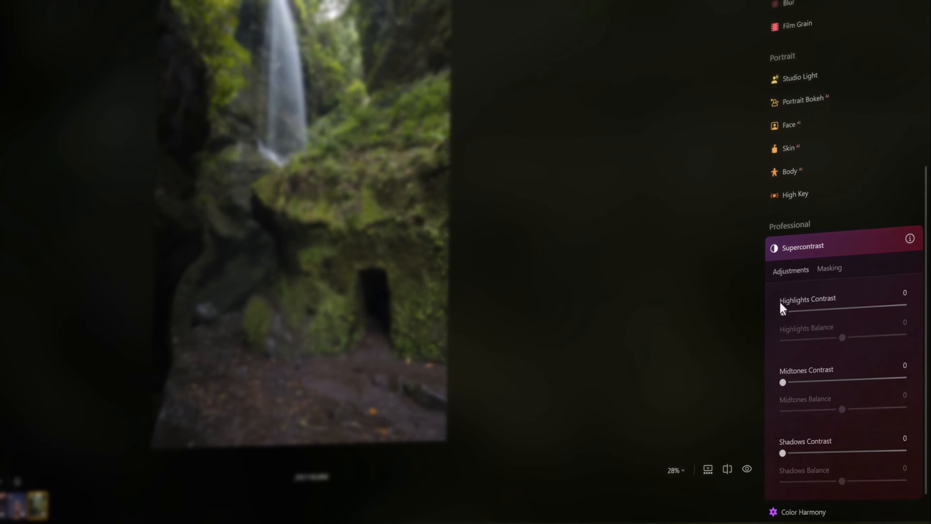
{"action": "left_click_drag", "start_coordinate": [783, 312], "coordinate": [878, 340]}
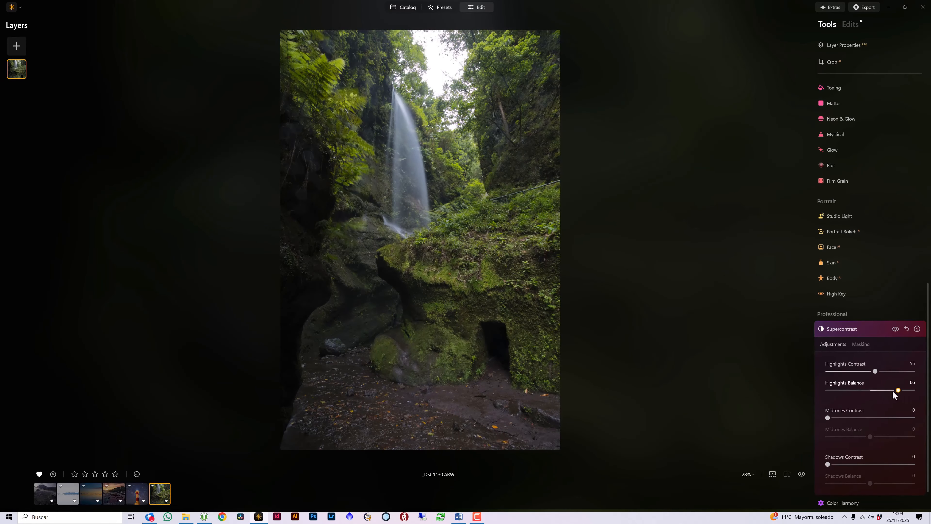
{"action": "left_click_drag", "start_coordinate": [893, 395], "coordinate": [883, 376]}
{"action": "left_click", "coordinate": [897, 329]}
{"action": "left_click", "coordinate": [896, 329]}
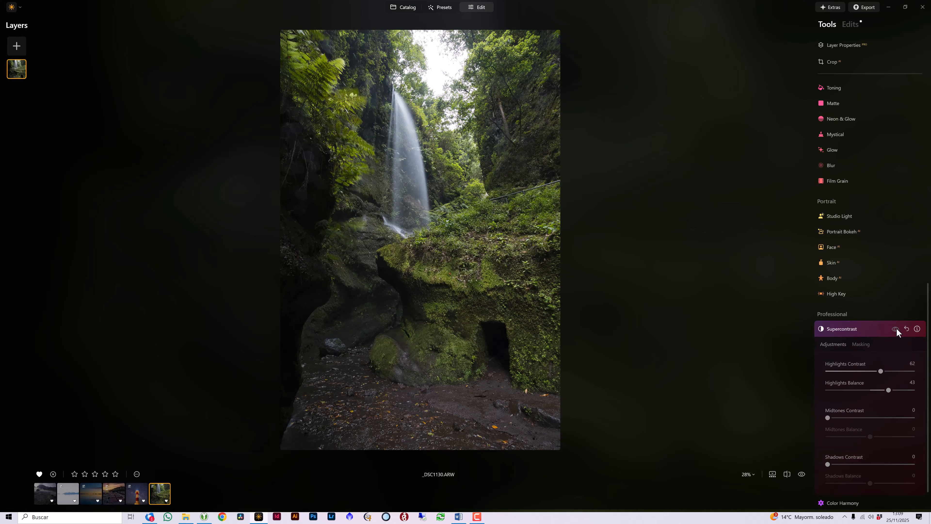
{"action": "left_click", "coordinate": [897, 332]}
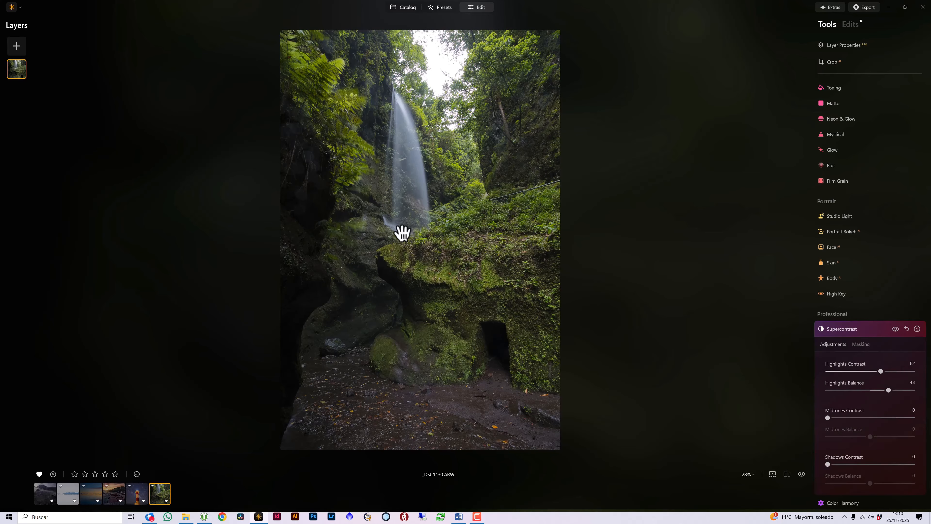
Step: Brush a Supercontrast mask over the bright sky above the waterfall with size 100, and compare the masked effect
{"action": "left_click", "coordinate": [861, 344]}
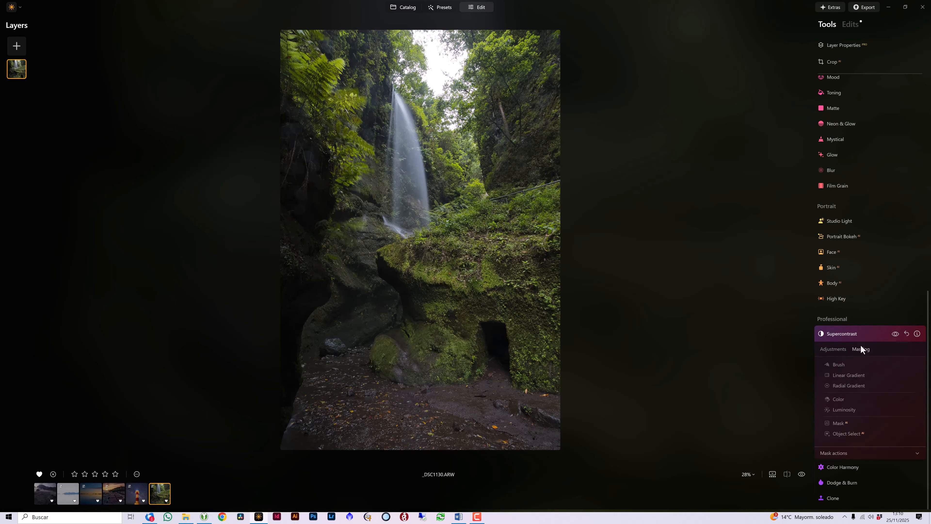
{"action": "left_click", "coordinate": [838, 365]}
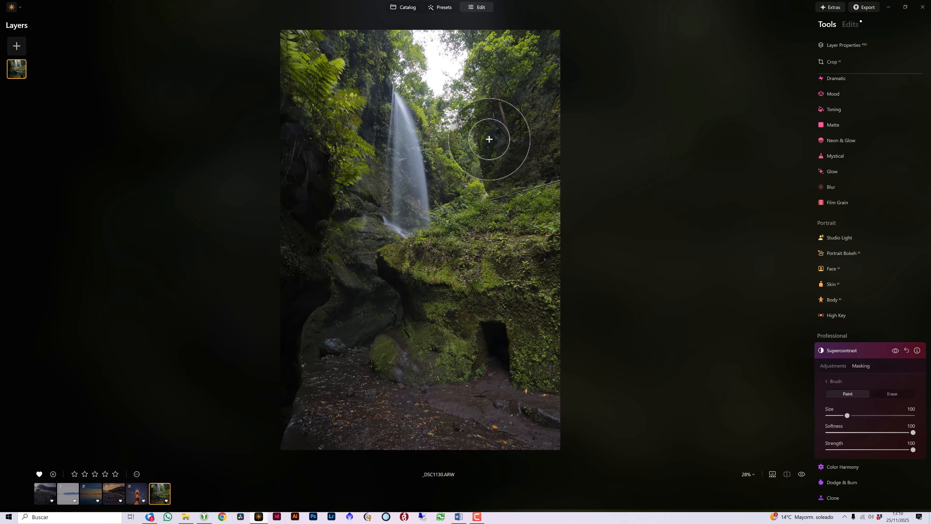
{"action": "mouse_move", "coordinate": [457, 118]}
{"action": "left_mouse_down"}
{"action": "mouse_move", "coordinate": [455, 55]}
{"action": "mouse_move", "coordinate": [444, 55]}
{"action": "mouse_move", "coordinate": [436, 78]}
{"action": "mouse_move", "coordinate": [443, 106]}
{"action": "mouse_move", "coordinate": [468, 106]}
{"action": "mouse_move", "coordinate": [427, 30]}
{"action": "mouse_move", "coordinate": [499, 69]}
{"action": "left_mouse_up"}
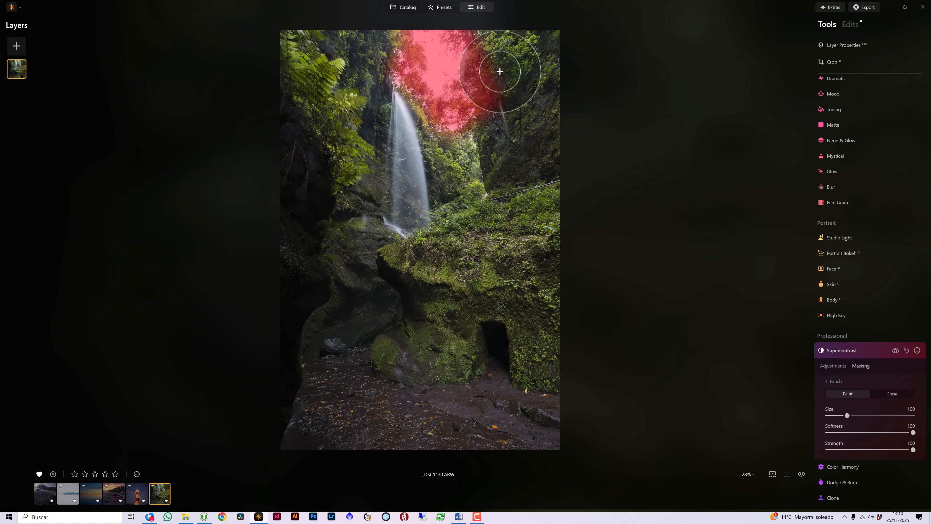
{"action": "left_click", "coordinate": [895, 352]}
{"action": "left_click", "coordinate": [895, 352]}
{"action": "left_click", "coordinate": [895, 352]}
{"action": "left_click", "coordinate": [895, 352]}
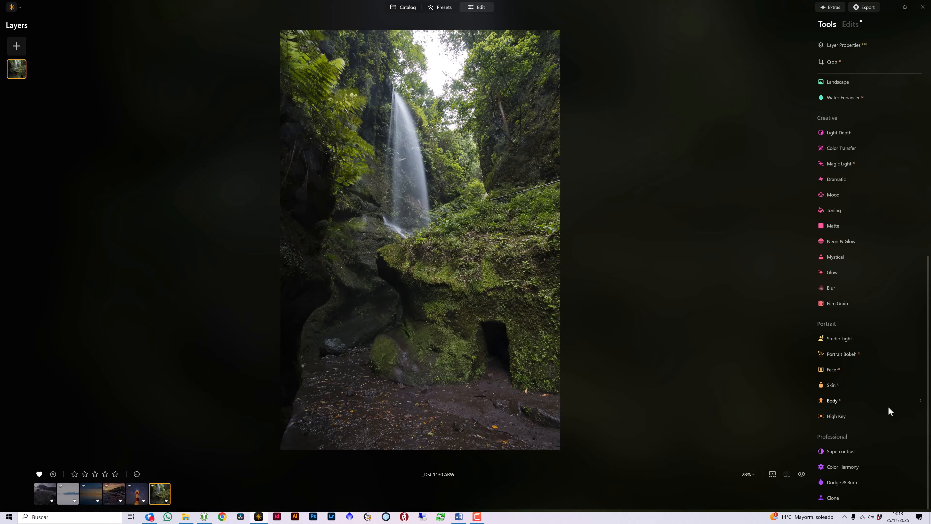
Step: Apply a new Supercontrast with contrast and balance at 32 and -55 for midtones, 32 and 26 for shadows, 15 and -26 for highlights
{"action": "left_click", "coordinate": [840, 451]}
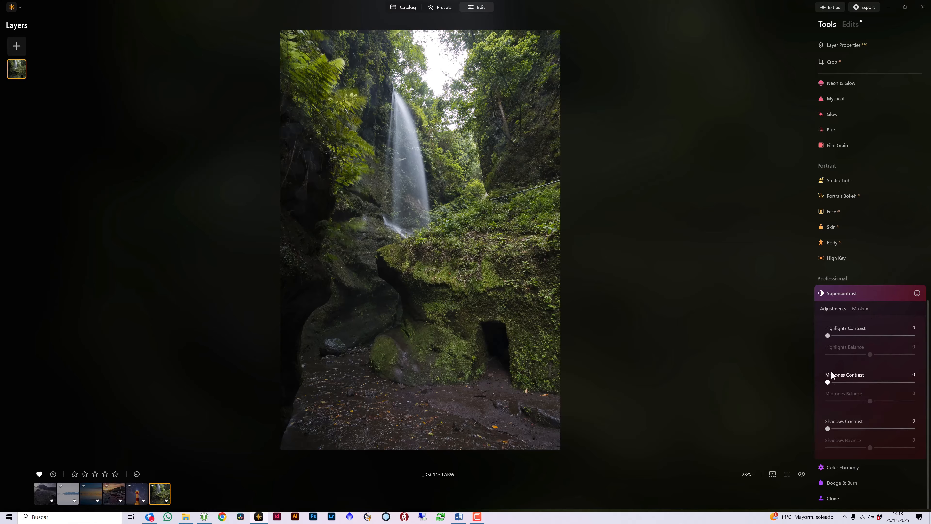
{"action": "mouse_move", "coordinate": [828, 382]}
{"action": "left_mouse_down"}
{"action": "mouse_move", "coordinate": [869, 388]}
{"action": "mouse_move", "coordinate": [832, 385]}
{"action": "mouse_move", "coordinate": [858, 392]}
{"action": "mouse_move", "coordinate": [840, 389]}
{"action": "left_mouse_up"}
{"action": "mouse_move", "coordinate": [851, 387]}
{"action": "left_mouse_down"}
{"action": "mouse_move", "coordinate": [837, 383]}
{"action": "mouse_move", "coordinate": [854, 383]}
{"action": "mouse_move", "coordinate": [845, 383]}
{"action": "mouse_move", "coordinate": [852, 403]}
{"action": "left_mouse_up"}
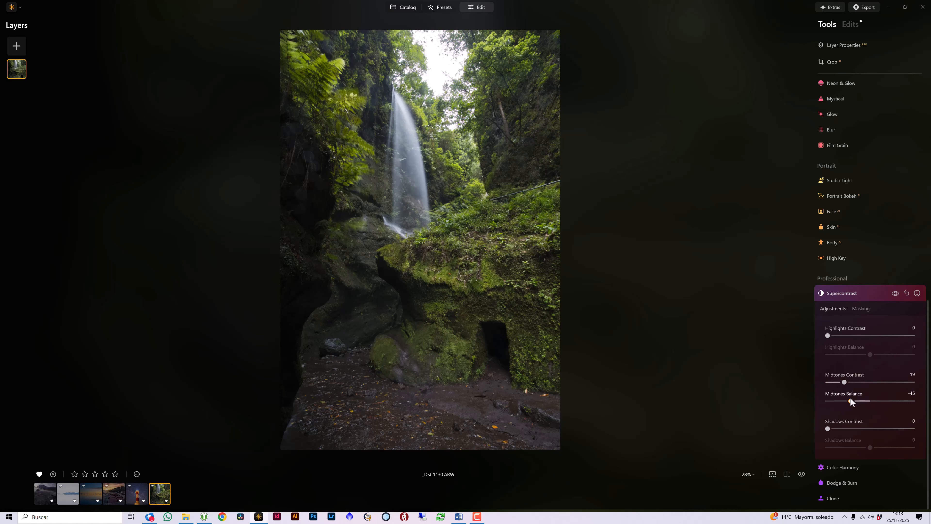
{"action": "left_click_drag", "start_coordinate": [851, 399], "coordinate": [847, 400]}
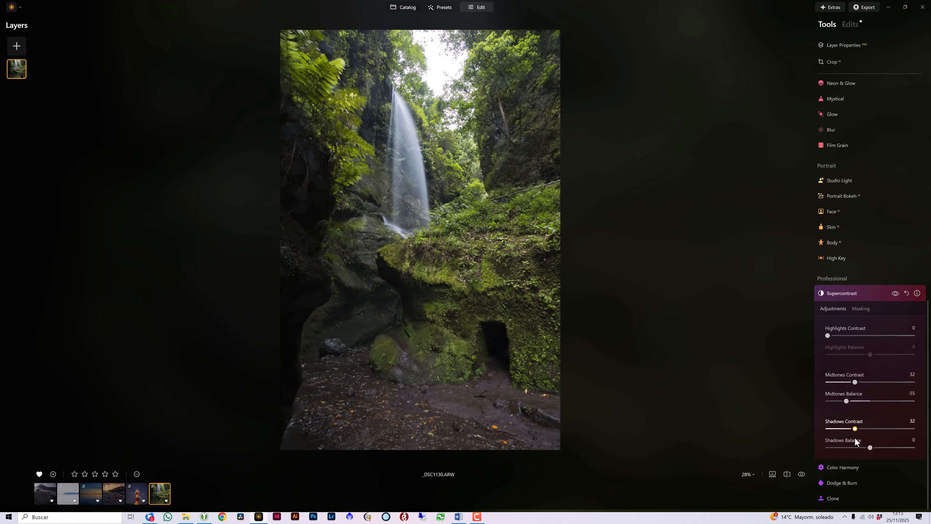
{"action": "left_click_drag", "start_coordinate": [870, 447], "coordinate": [882, 448]}
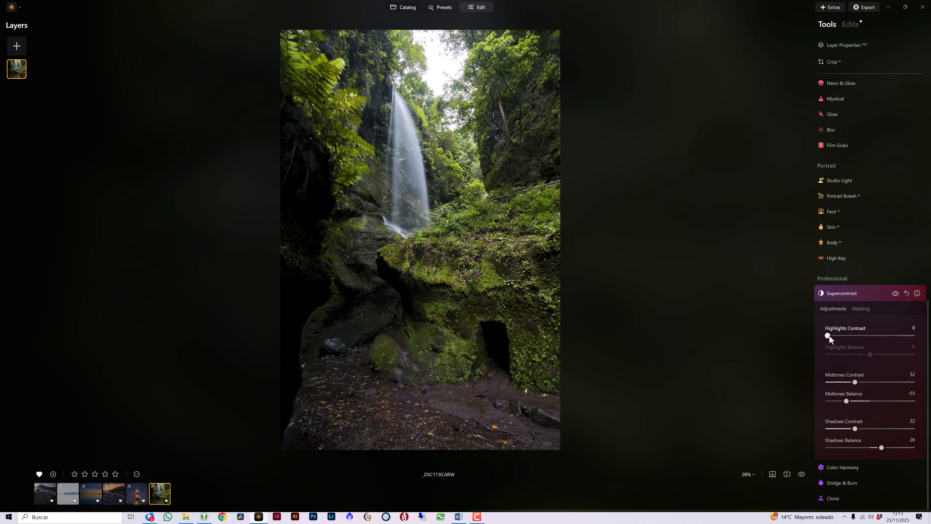
{"action": "left_click_drag", "start_coordinate": [828, 336], "coordinate": [859, 355]}
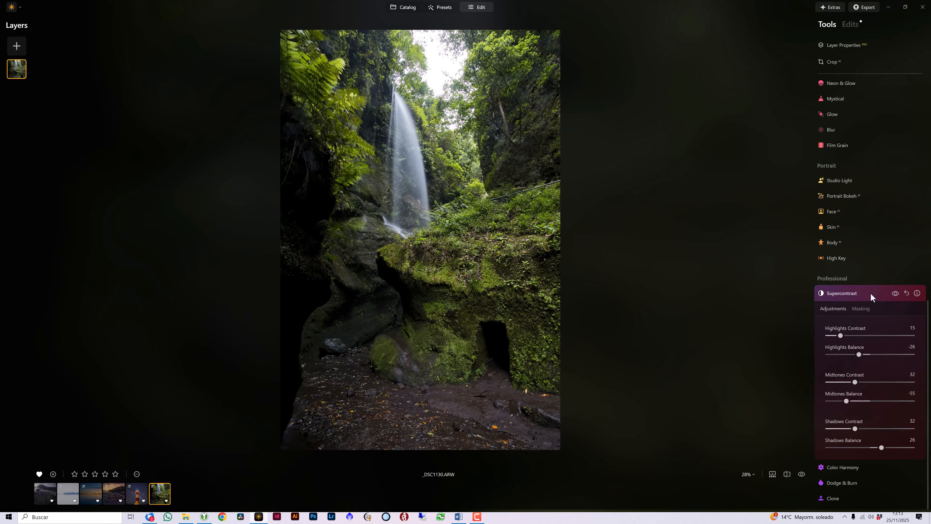
Step: Examine the tonal differences in the photo with the new Supercontrast adjustment switched on and off
{"action": "left_click", "coordinate": [893, 294]}
{"action": "left_click", "coordinate": [893, 293]}
{"action": "left_click", "coordinate": [894, 294]}
{"action": "left_click", "coordinate": [893, 294]}
{"action": "left_click", "coordinate": [894, 293]}
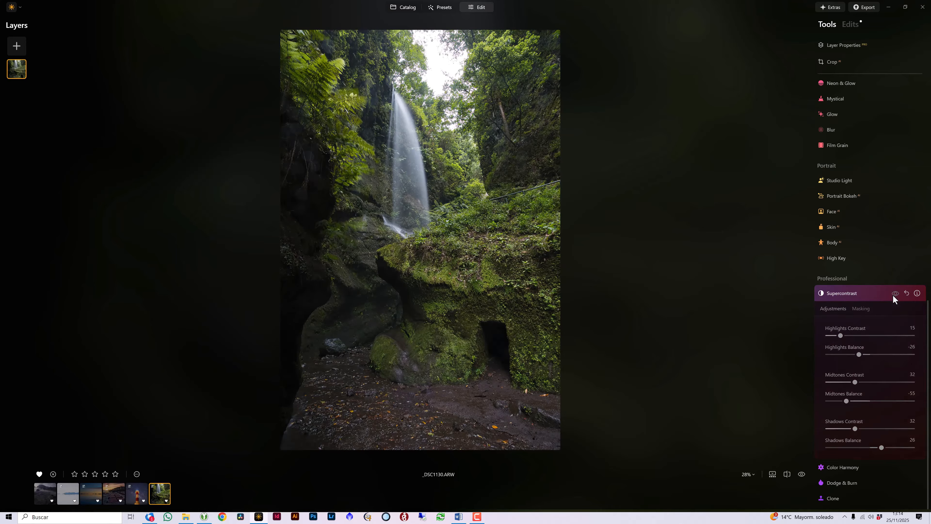
{"action": "left_click", "coordinate": [892, 295]}
{"action": "left_click", "coordinate": [893, 295]}
{"action": "left_click", "coordinate": [893, 295]}
{"action": "left_click", "coordinate": [892, 295]}
{"action": "left_click", "coordinate": [893, 296]}
{"action": "left_click", "coordinate": [892, 296]}
{"action": "left_click", "coordinate": [893, 295]}
{"action": "left_click", "coordinate": [892, 297]}
{"action": "left_click", "coordinate": [893, 296]}
{"action": "left_click", "coordinate": [893, 296]}
{"action": "left_click", "coordinate": [892, 297]}
{"action": "left_click", "coordinate": [893, 296]}
{"action": "left_click", "coordinate": [893, 297]}
{"action": "left_click", "coordinate": [893, 297]}
{"action": "left_click", "coordinate": [893, 296]}
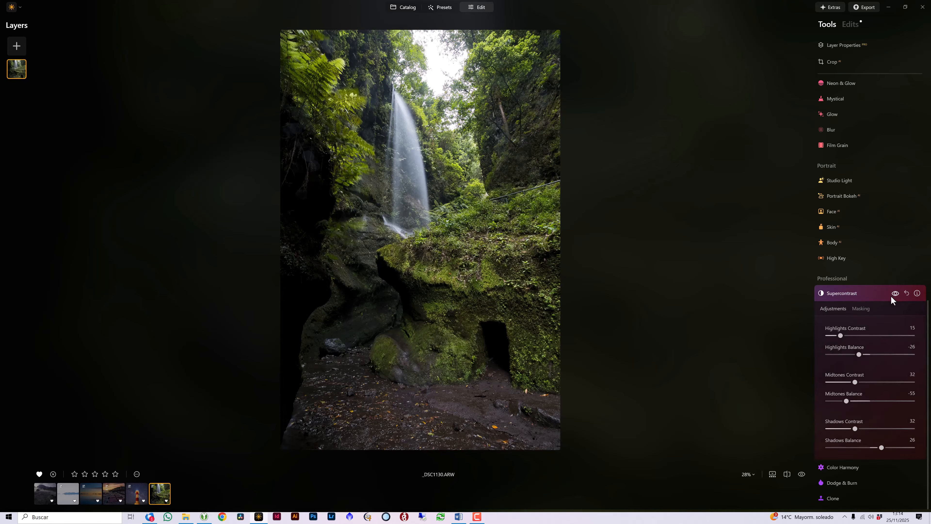
{"action": "left_click", "coordinate": [892, 298]}
{"action": "left_click", "coordinate": [892, 298]}
{"action": "left_click", "coordinate": [840, 293]}
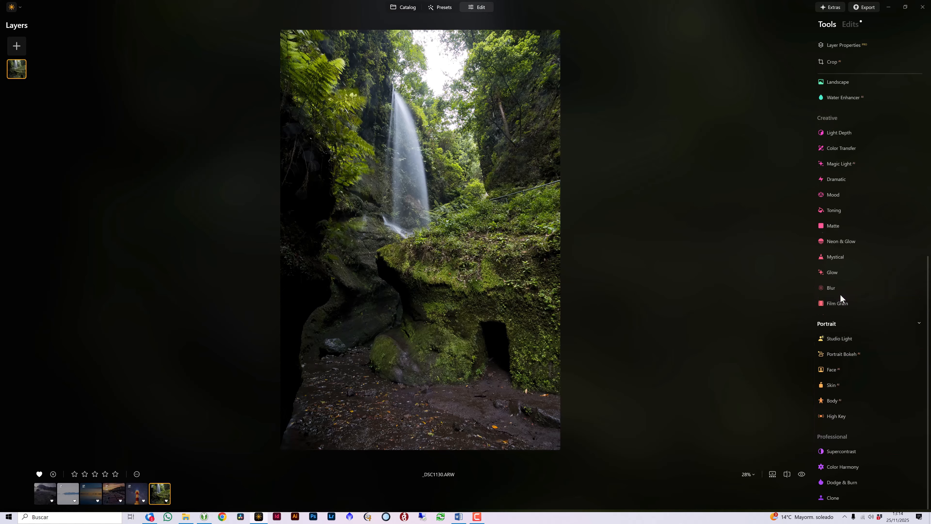
Step: Enhance the vegetation with the Landscape tool by setting Foliage Enhancer to 15
{"action": "scroll", "coordinate": [859, 315], "scroll_direction": "up", "scroll_amount": 10}
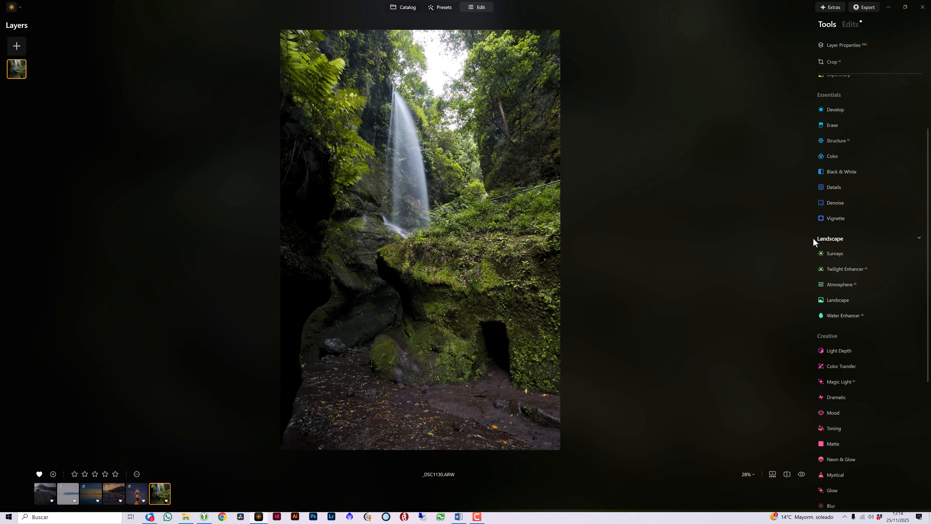
{"action": "left_click", "coordinate": [836, 302]}
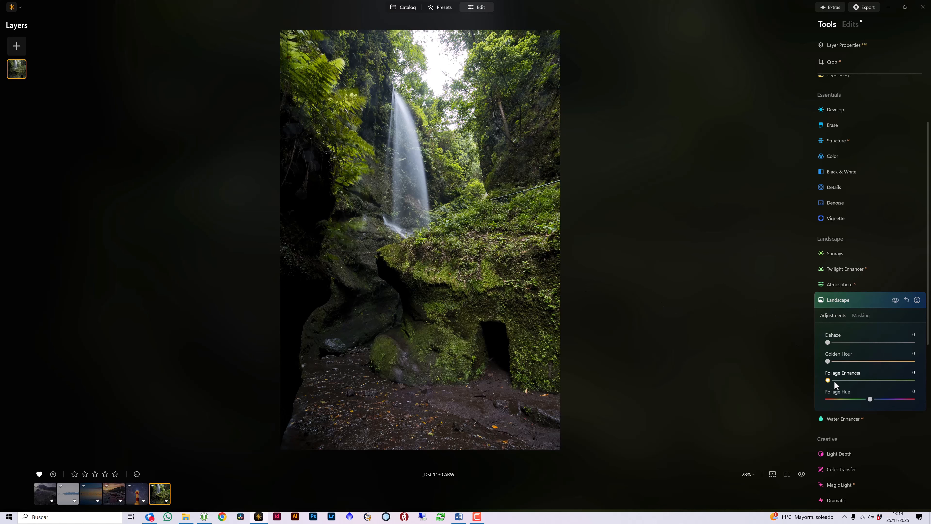
{"action": "left_click_drag", "start_coordinate": [835, 381], "coordinate": [842, 383]}
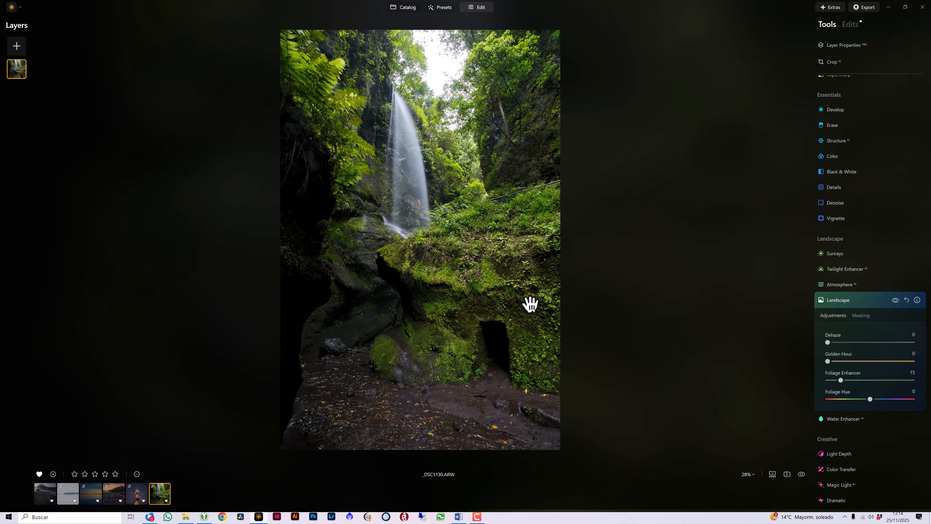
{"action": "left_click", "coordinate": [895, 307]}
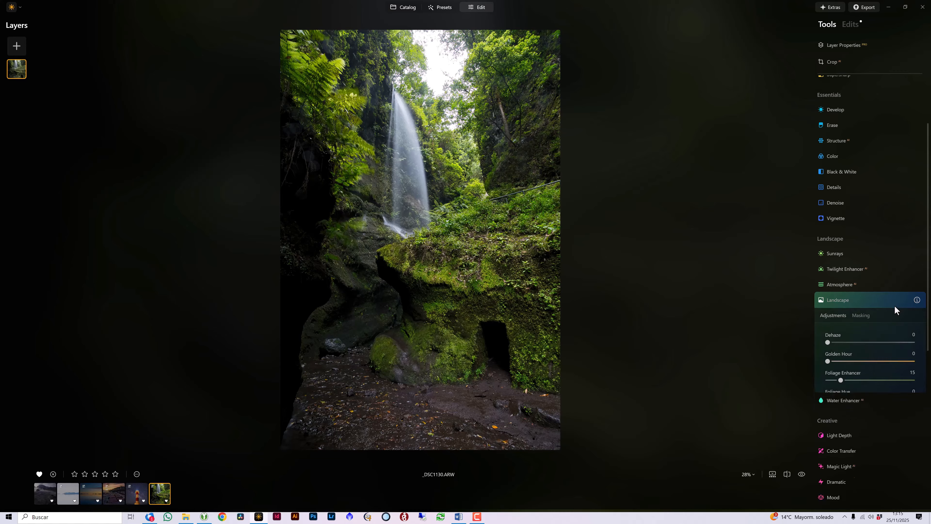
{"action": "left_click", "coordinate": [838, 305]}
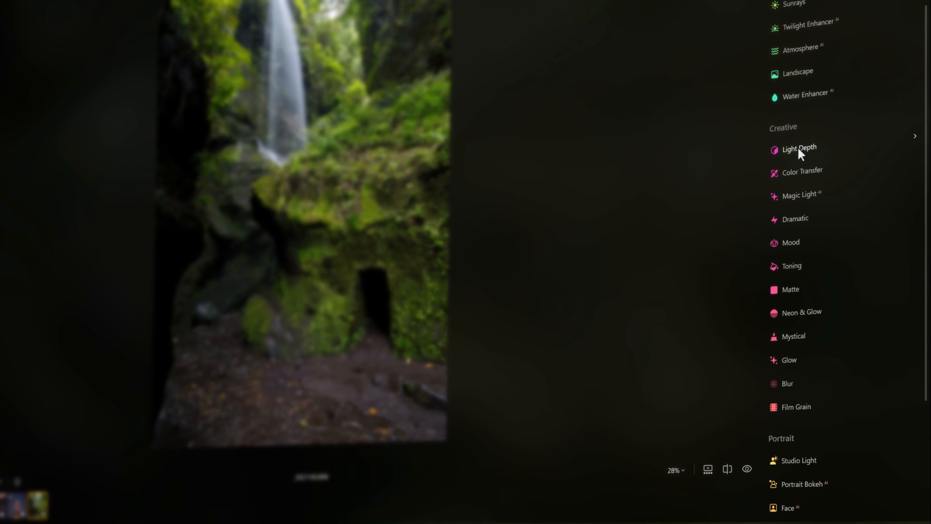
Step: Apply Light Depth with Amount 33 and Softness 26, moving the depth point back so the light falls around the waterfall
{"action": "left_click", "coordinate": [800, 148]}
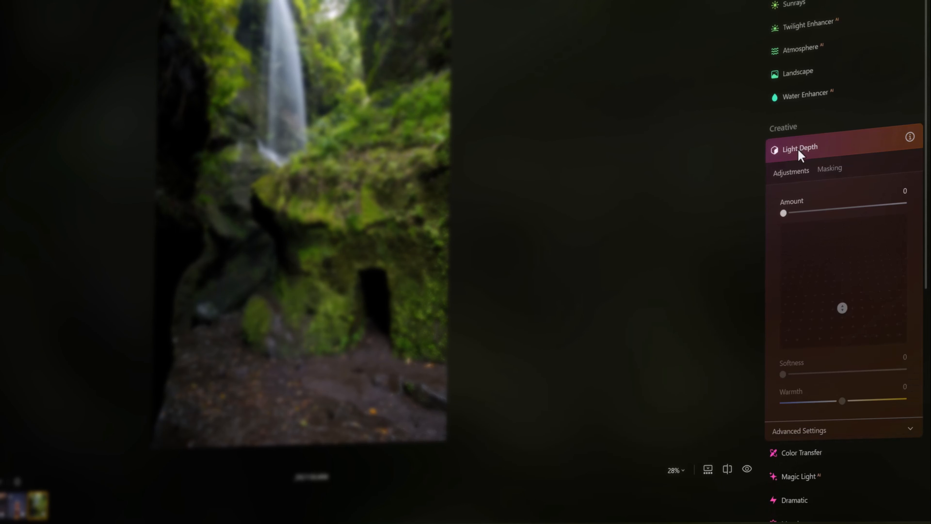
{"action": "left_click", "coordinate": [784, 214]}
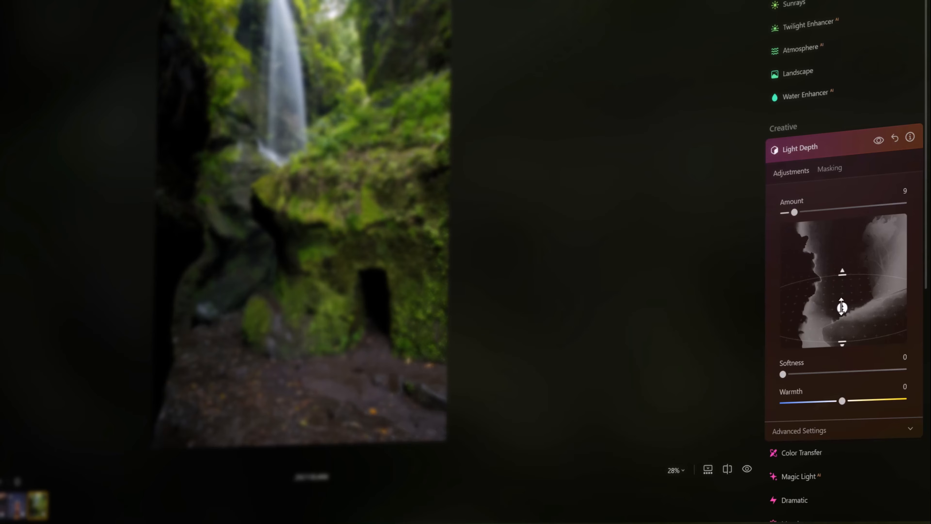
{"action": "mouse_move", "coordinate": [841, 310]}
{"action": "left_mouse_down"}
{"action": "mouse_move", "coordinate": [841, 266]}
{"action": "mouse_move", "coordinate": [842, 324]}
{"action": "mouse_move", "coordinate": [831, 305]}
{"action": "mouse_move", "coordinate": [831, 244]}
{"action": "mouse_move", "coordinate": [830, 308]}
{"action": "left_mouse_up"}
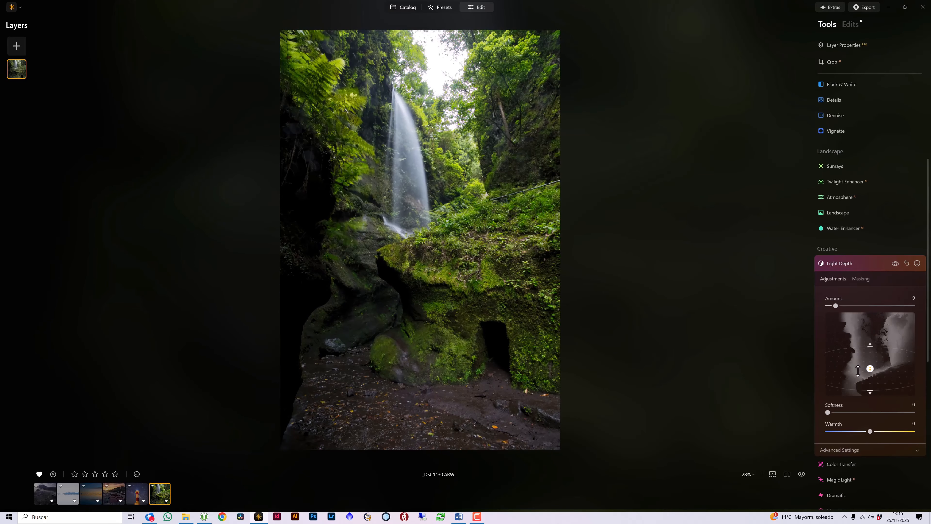
{"action": "left_click_drag", "start_coordinate": [858, 370], "coordinate": [869, 388]}
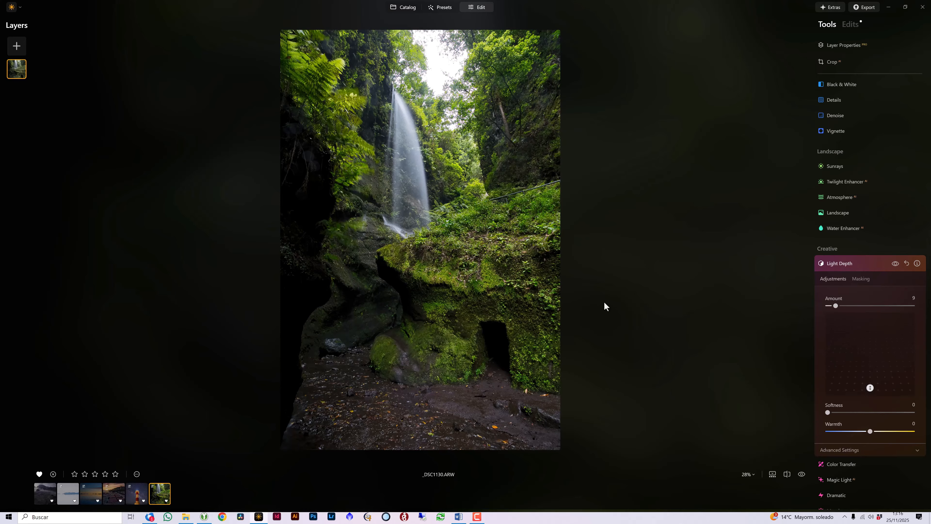
{"action": "left_click_drag", "start_coordinate": [869, 388], "coordinate": [866, 353]}
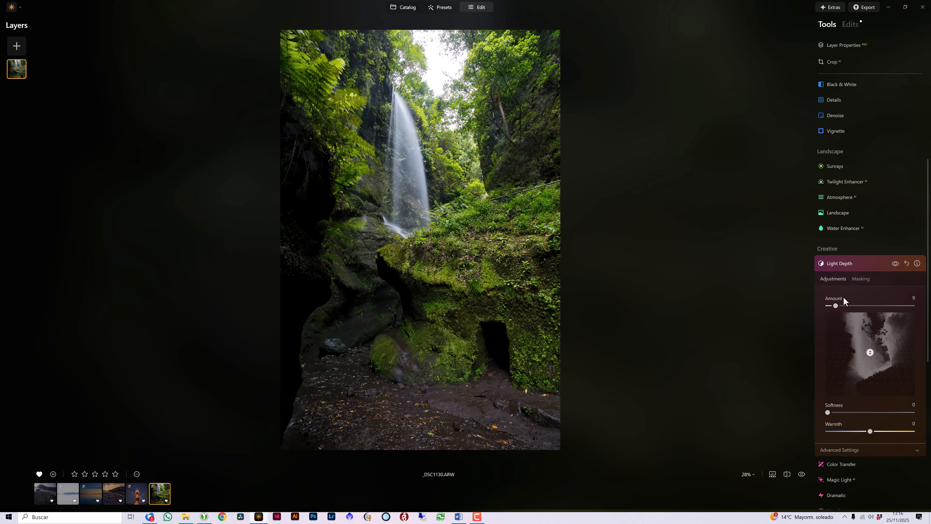
{"action": "mouse_move", "coordinate": [836, 306]}
{"action": "left_mouse_down"}
{"action": "mouse_move", "coordinate": [861, 313]}
{"action": "mouse_move", "coordinate": [851, 314]}
{"action": "left_mouse_up"}
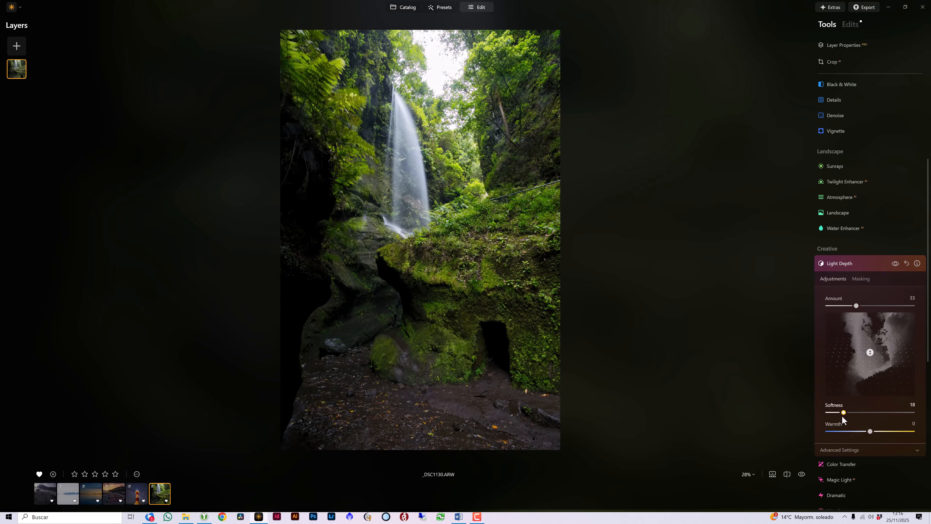
{"action": "left_click_drag", "start_coordinate": [843, 417], "coordinate": [844, 417]}
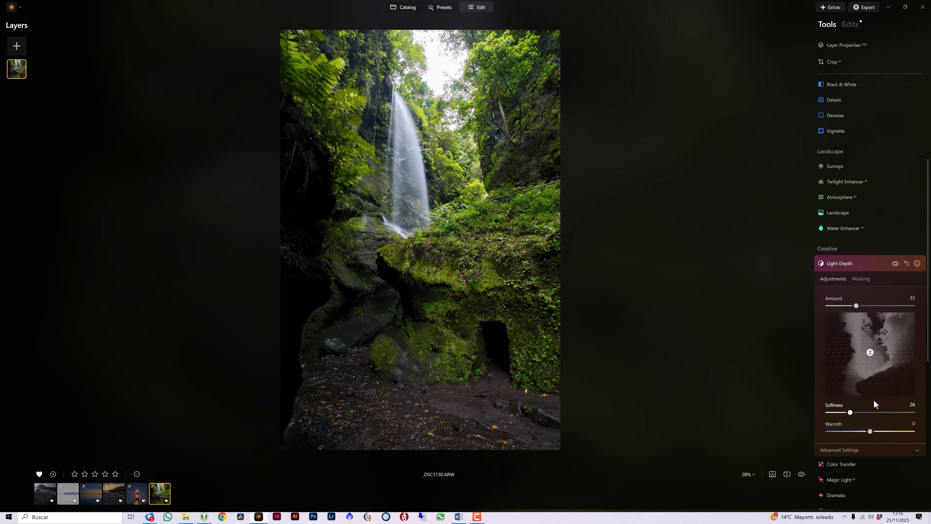
Step: Compare the lighting around the waterfall with and without the Light Depth effect
{"action": "left_click", "coordinate": [892, 269]}
{"action": "left_click", "coordinate": [894, 268]}
{"action": "left_click", "coordinate": [893, 267]}
{"action": "left_click", "coordinate": [894, 267]}
{"action": "left_click", "coordinate": [894, 268]}
{"action": "left_click", "coordinate": [894, 268]}
{"action": "left_click", "coordinate": [895, 268]}
{"action": "left_click", "coordinate": [895, 269]}
{"action": "left_click", "coordinate": [895, 269]}
{"action": "left_click", "coordinate": [895, 267]}
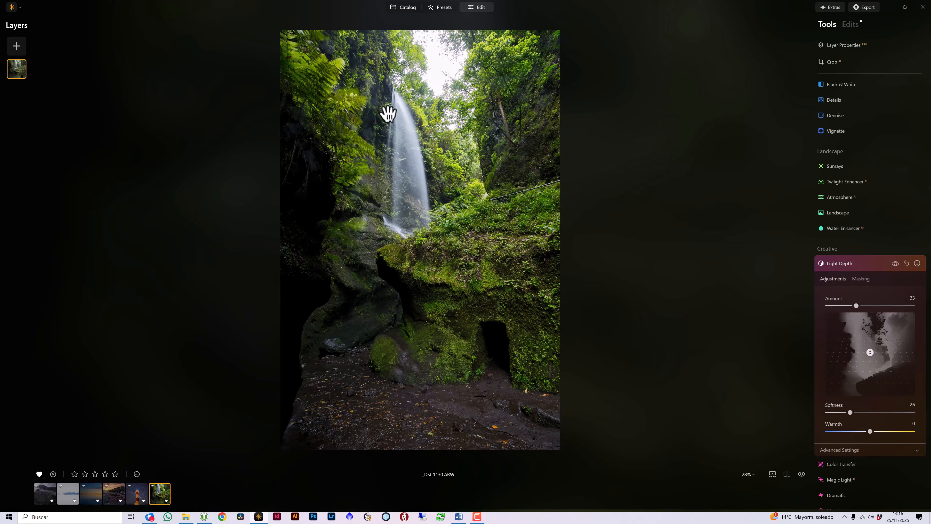
Step: Examine how Light Depth changes the canyon walls and foreground by switching the effect off and on
{"action": "left_click", "coordinate": [895, 264]}
{"action": "left_click", "coordinate": [895, 264]}
{"action": "left_click", "coordinate": [895, 264]}
{"action": "left_click", "coordinate": [895, 264]}
{"action": "left_click", "coordinate": [895, 264]}
{"action": "left_click", "coordinate": [895, 264]}
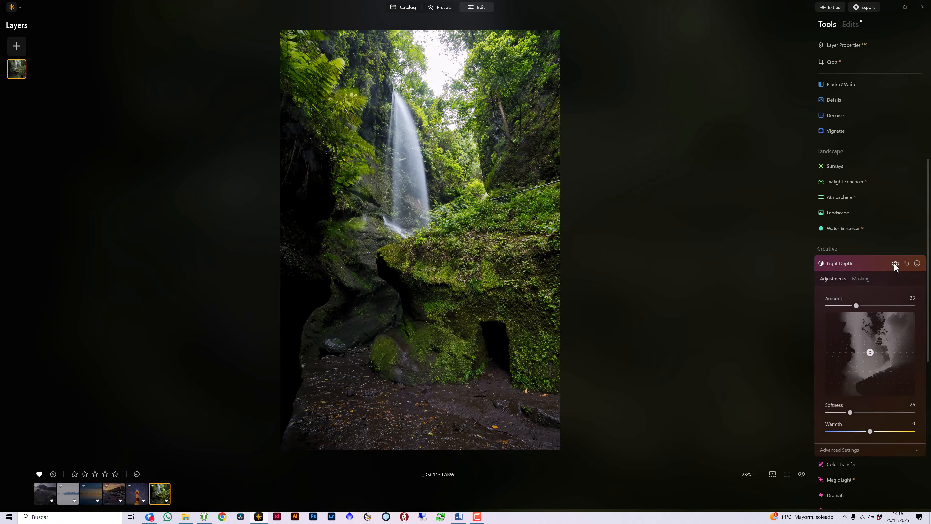
Step: Refine Light Depth with Brightness Near -23, Warmth Near -24 and Warmth Far 22, and compare the effect off and on
{"action": "left_click", "coordinate": [857, 450]}
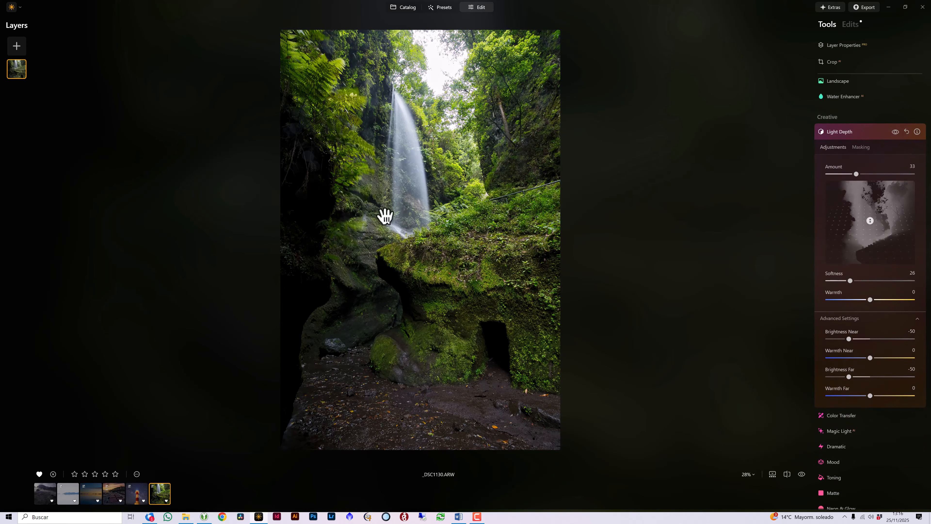
{"action": "left_click_drag", "start_coordinate": [849, 339], "coordinate": [859, 339]}
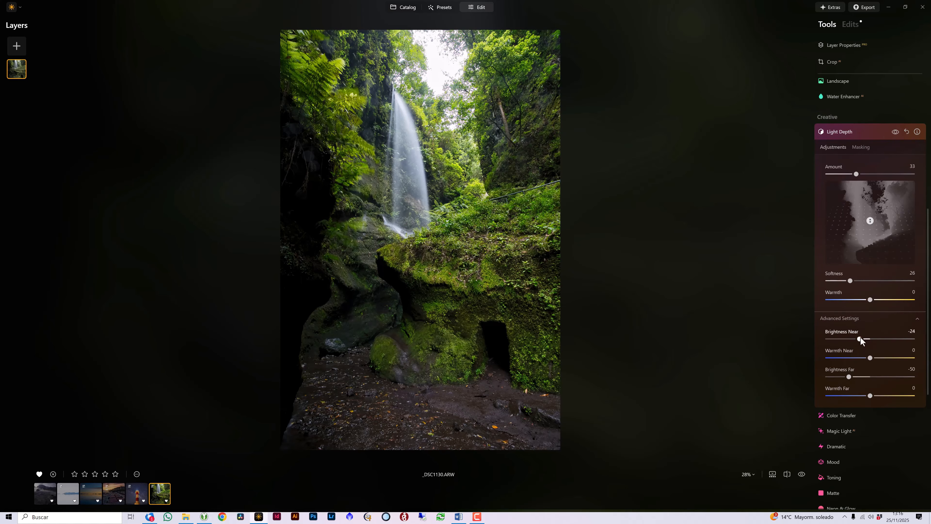
{"action": "left_click", "coordinate": [897, 131]}
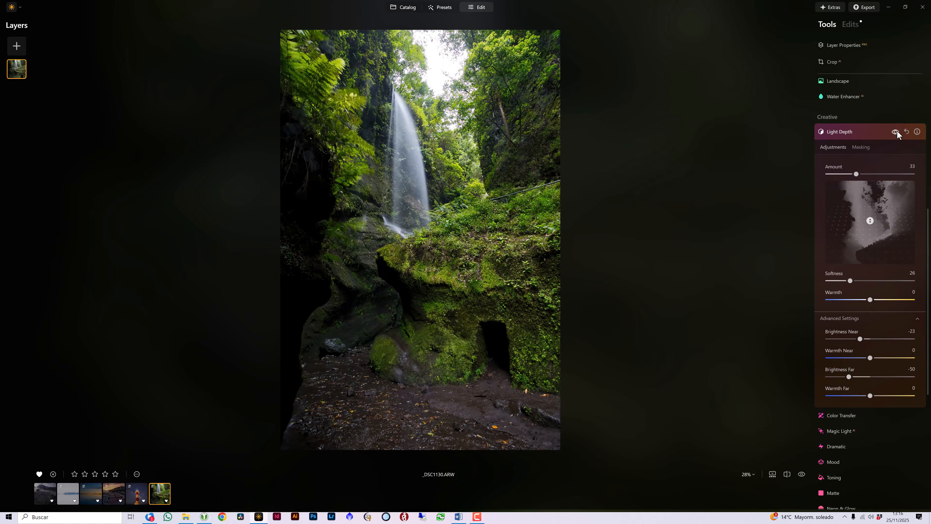
{"action": "left_click", "coordinate": [897, 132]}
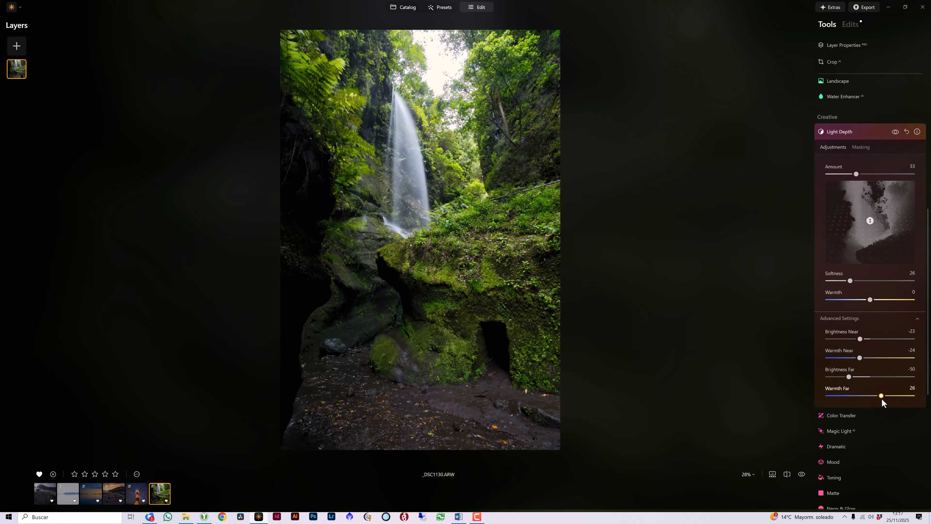
{"action": "left_click", "coordinate": [897, 133]}
{"action": "left_click", "coordinate": [896, 133]}
{"action": "left_click", "coordinate": [896, 133]}
{"action": "left_click", "coordinate": [897, 133]}
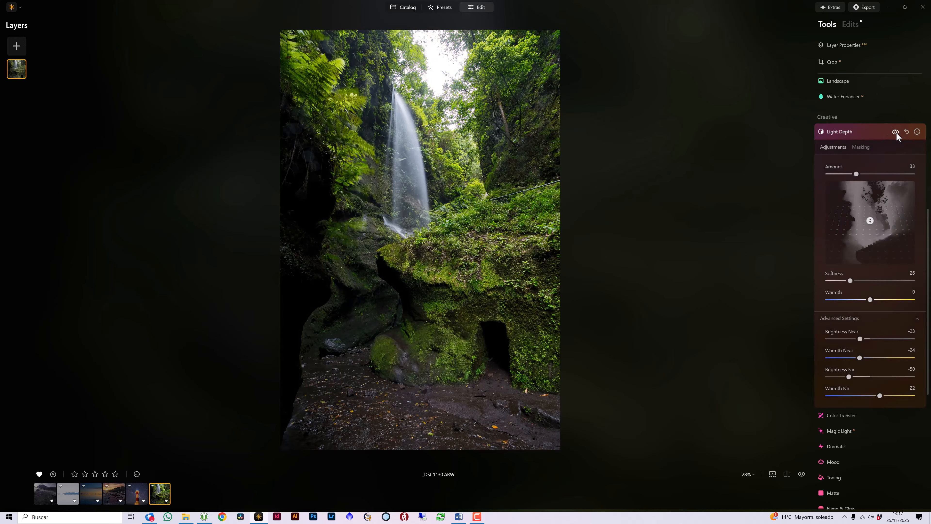
{"action": "left_click", "coordinate": [895, 132]}
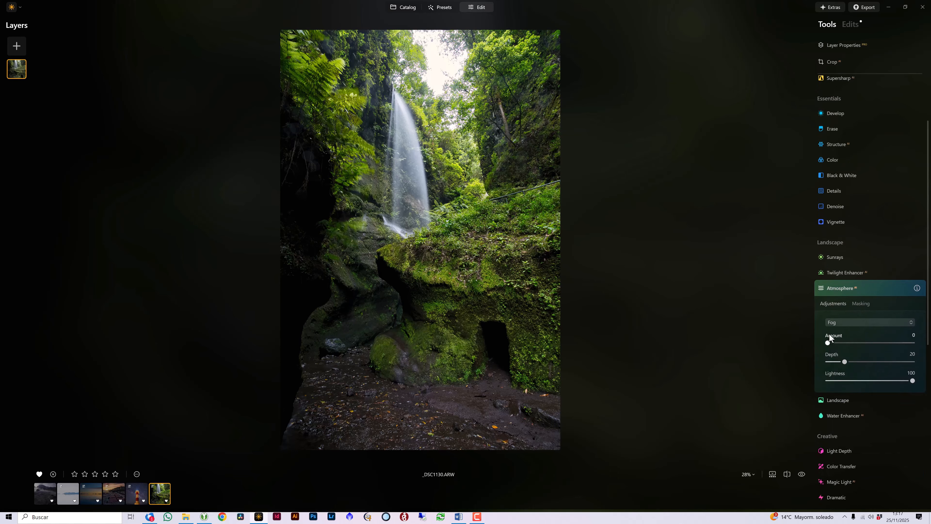
Step: Add Atmosphere fog to the waterfall photo with Amount 27, Depth 32 and Lightness 65, comparing it with the fogless image
{"action": "left_click", "coordinate": [836, 322]}
{"action": "left_click", "coordinate": [835, 322]}
{"action": "left_click", "coordinate": [834, 321]}
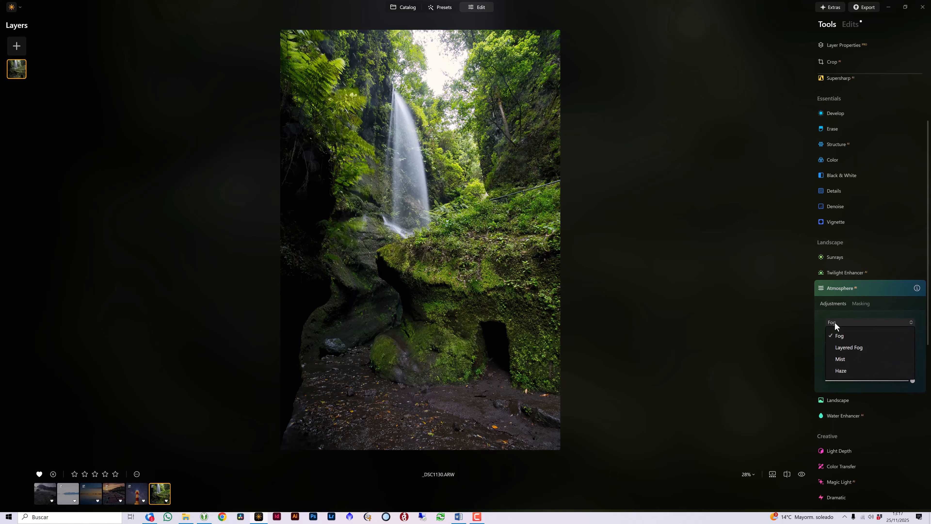
{"action": "left_click", "coordinate": [838, 336]}
{"action": "left_click_drag", "start_coordinate": [833, 342], "coordinate": [882, 363]}
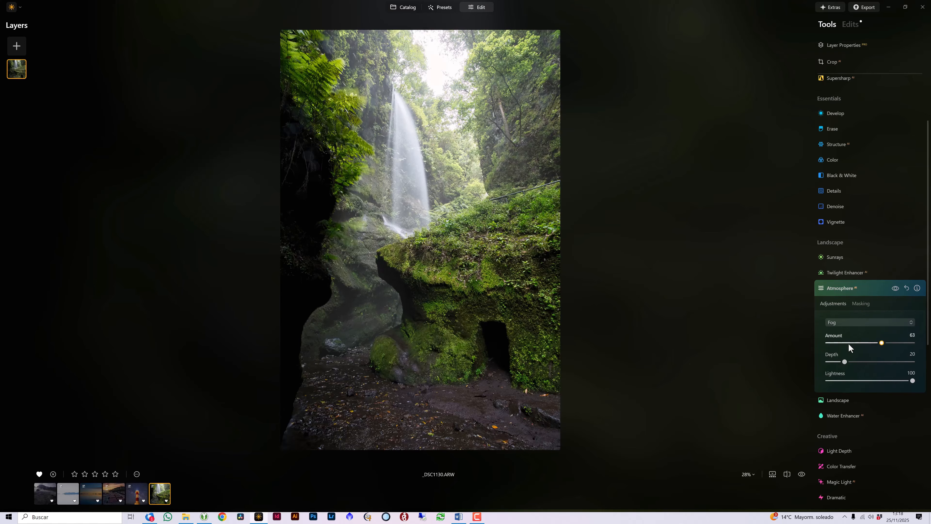
{"action": "left_click", "coordinate": [857, 344]}
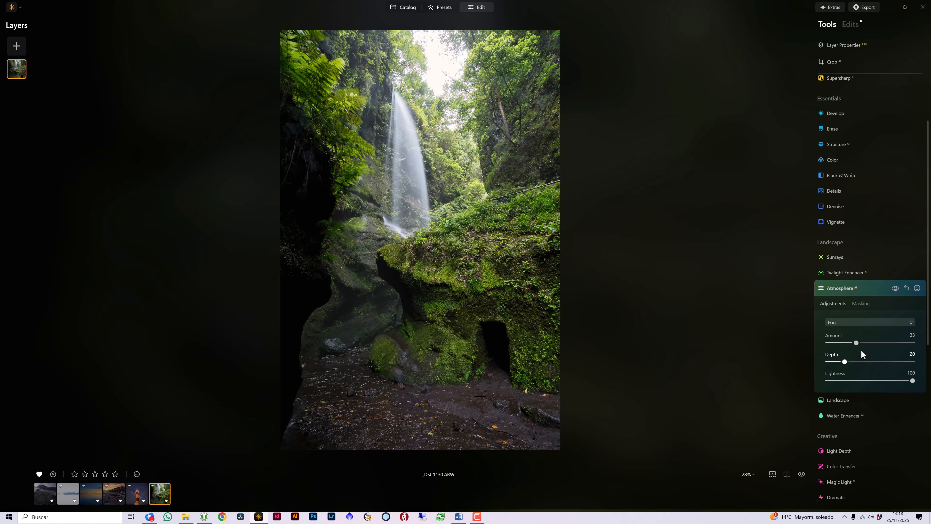
{"action": "left_click", "coordinate": [893, 291]}
{"action": "left_click", "coordinate": [893, 291]}
{"action": "left_click", "coordinate": [894, 291]}
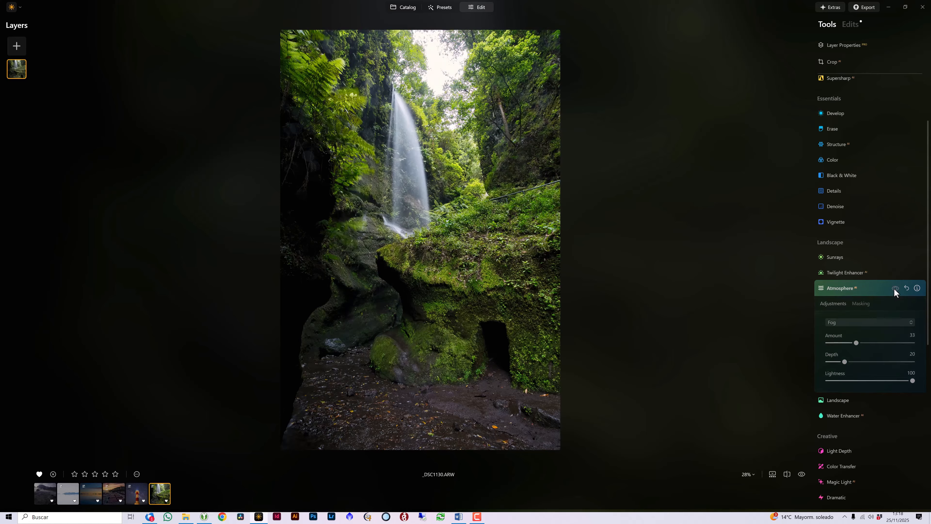
{"action": "mouse_move", "coordinate": [844, 363]}
{"action": "left_mouse_down"}
{"action": "mouse_move", "coordinate": [879, 364]}
{"action": "mouse_move", "coordinate": [852, 371]}
{"action": "left_mouse_up"}
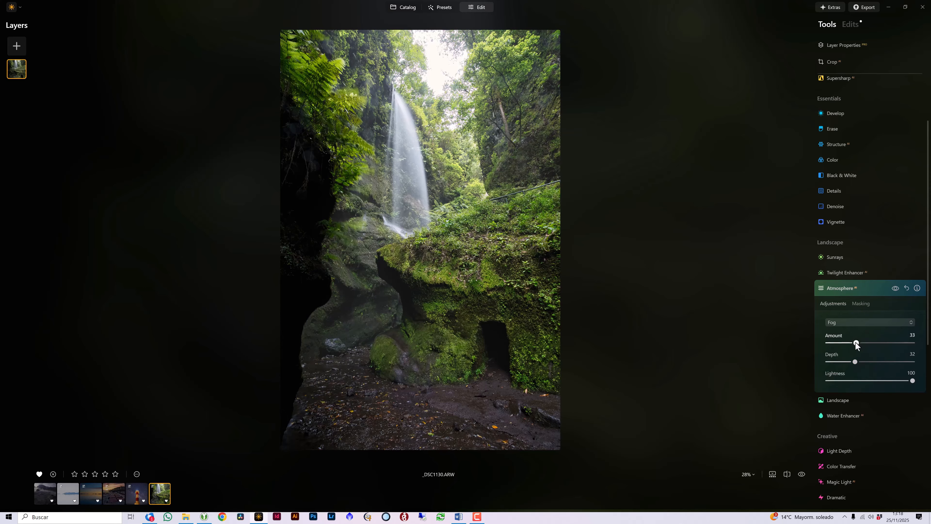
{"action": "left_click_drag", "start_coordinate": [911, 380], "coordinate": [882, 384]}
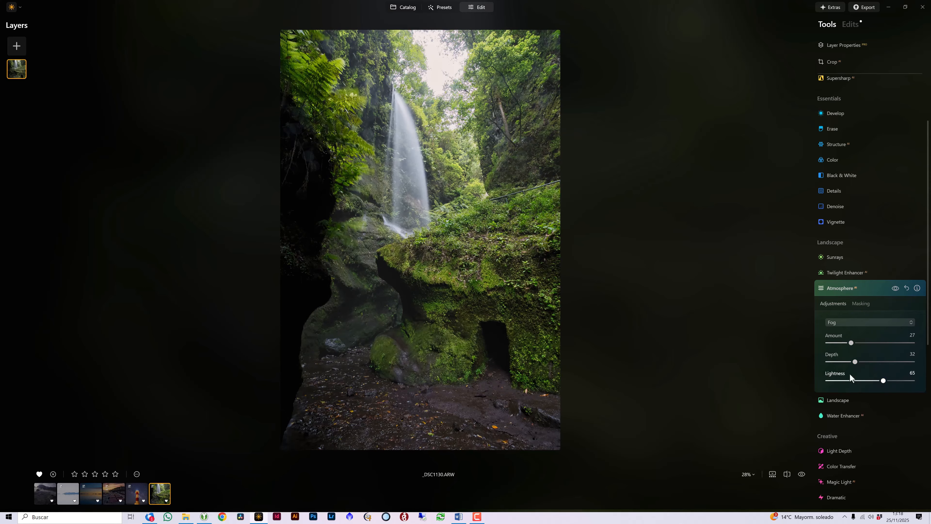
{"action": "left_click", "coordinate": [897, 290]}
Step: Try Layered Fog in Atmosphere with Amount 53 and Depth 45, and compare the photo with and without it
{"action": "left_click", "coordinate": [838, 324]}
{"action": "left_click", "coordinate": [846, 346]}
{"action": "mouse_move", "coordinate": [868, 345]}
{"action": "left_mouse_down"}
{"action": "mouse_move", "coordinate": [861, 346]}
{"action": "mouse_move", "coordinate": [874, 345]}
{"action": "left_mouse_up"}
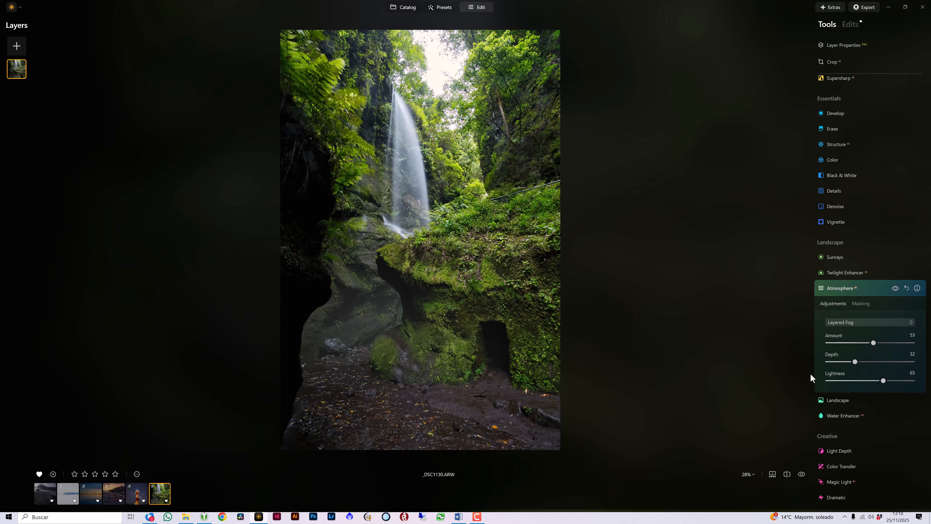
{"action": "left_click", "coordinate": [869, 362]}
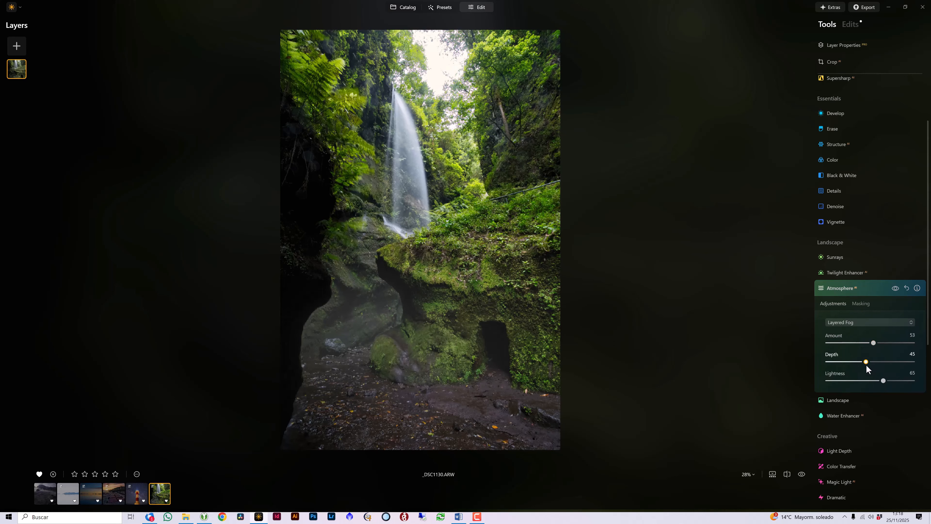
{"action": "left_click", "coordinate": [895, 289]}
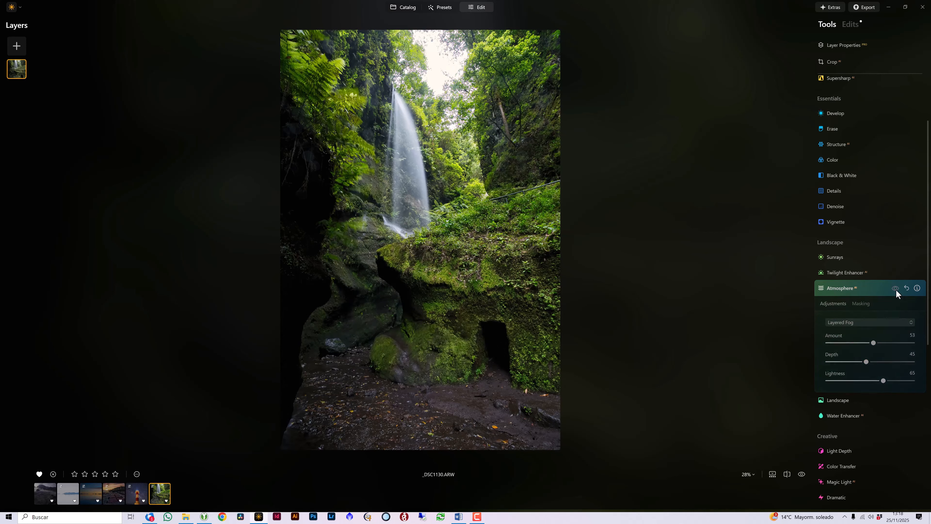
{"action": "left_click", "coordinate": [895, 289]}
{"action": "left_click", "coordinate": [895, 288]}
{"action": "left_click", "coordinate": [895, 288]}
{"action": "left_click", "coordinate": [895, 288]}
{"action": "left_click", "coordinate": [895, 289]}
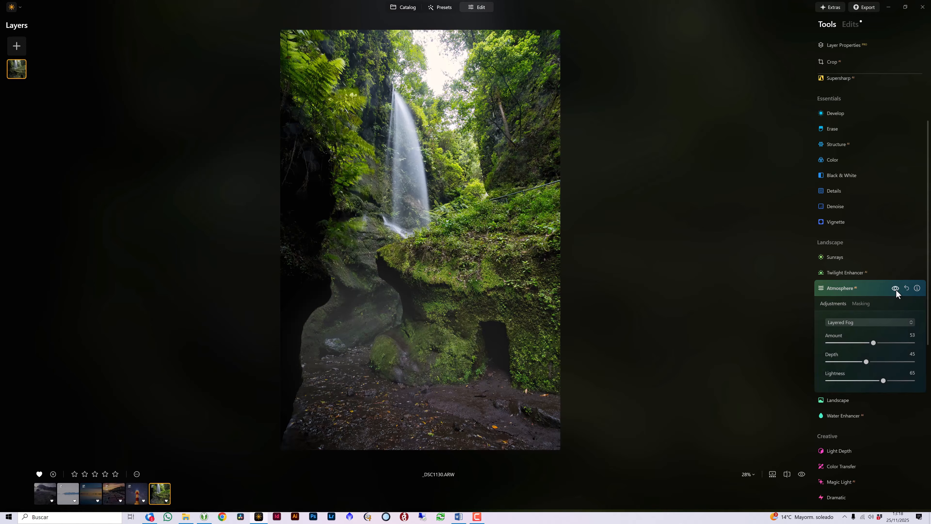
Step: Try the Mist type in Atmosphere and compare the photo with and without it
{"action": "left_click", "coordinate": [858, 323]}
{"action": "left_click", "coordinate": [847, 358]}
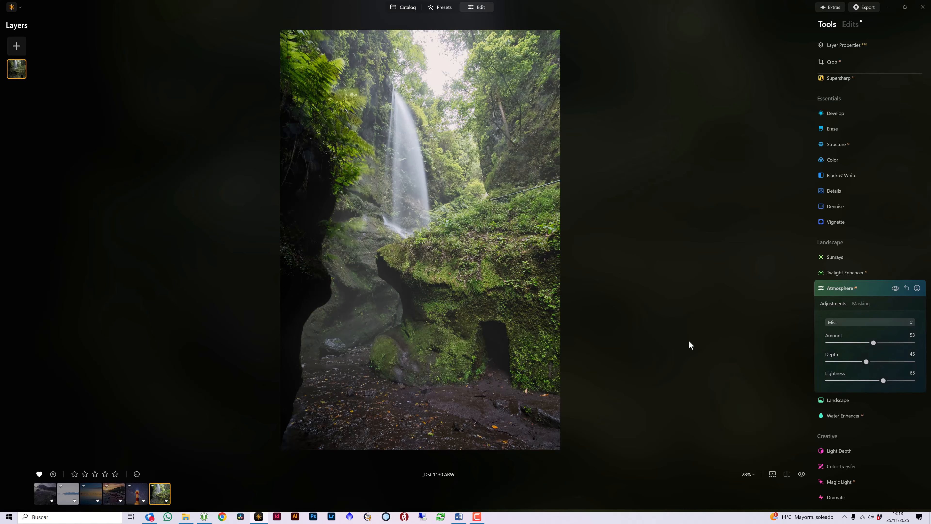
{"action": "left_click", "coordinate": [895, 289]}
{"action": "left_click", "coordinate": [895, 288]}
{"action": "left_click", "coordinate": [895, 288]}
{"action": "left_click", "coordinate": [895, 288]}
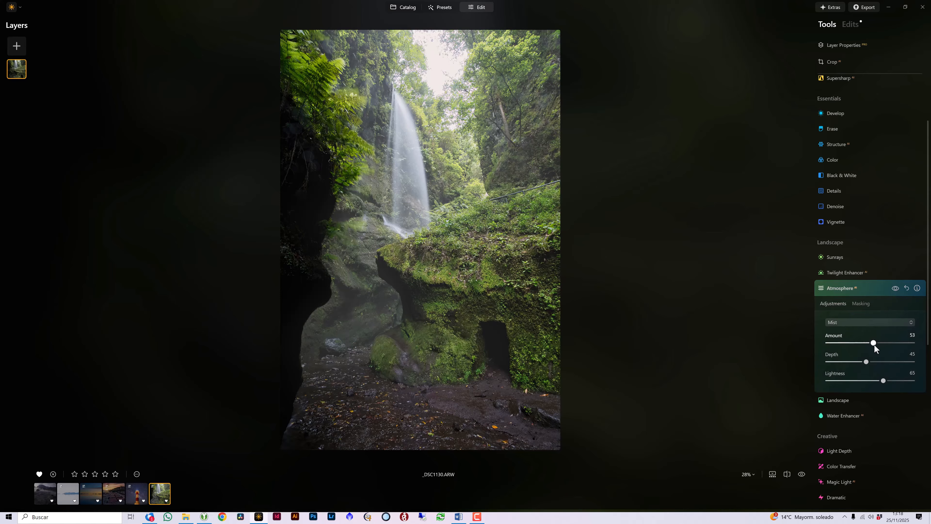
Step: Try the Haze type in Atmosphere with Amount 31 and Depth 44, and compare the photo with and without it
{"action": "left_click_drag", "start_coordinate": [875, 345], "coordinate": [850, 345]}
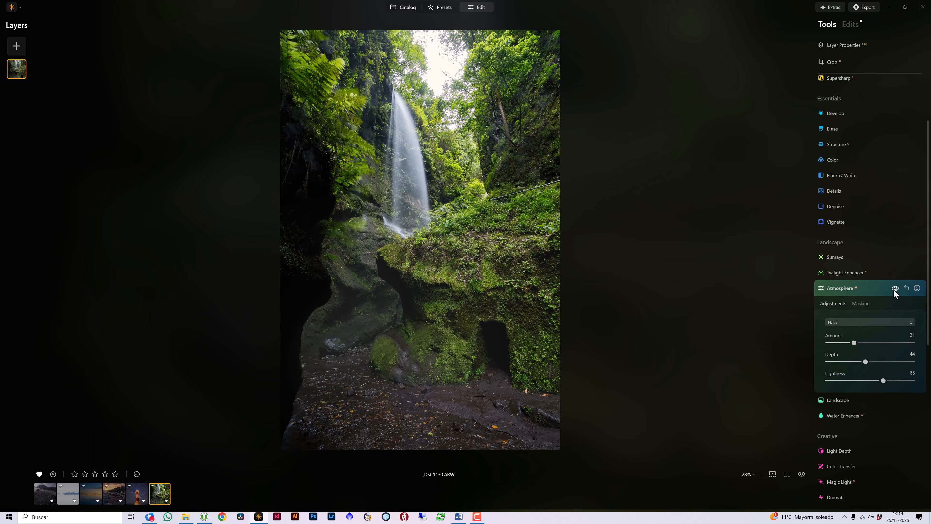
{"action": "left_click", "coordinate": [895, 289]}
{"action": "left_click", "coordinate": [895, 288]}
{"action": "left_click", "coordinate": [895, 289]}
{"action": "left_click", "coordinate": [895, 288]}
{"action": "left_click", "coordinate": [895, 288]}
{"action": "left_click", "coordinate": [895, 289]}
{"action": "left_click", "coordinate": [895, 288]}
{"action": "left_click", "coordinate": [895, 290]}
{"action": "left_click", "coordinate": [894, 290]}
{"action": "left_click", "coordinate": [893, 290]}
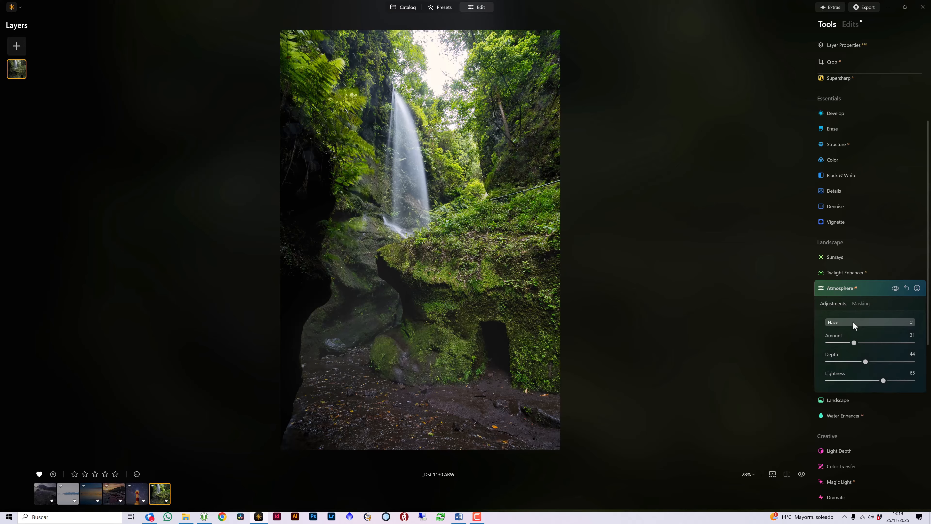
Step: Switch Atmosphere back to Fog with Depth 37, lower its Amount slightly and check the effect
{"action": "left_click", "coordinate": [853, 322]}
{"action": "left_click", "coordinate": [851, 330]}
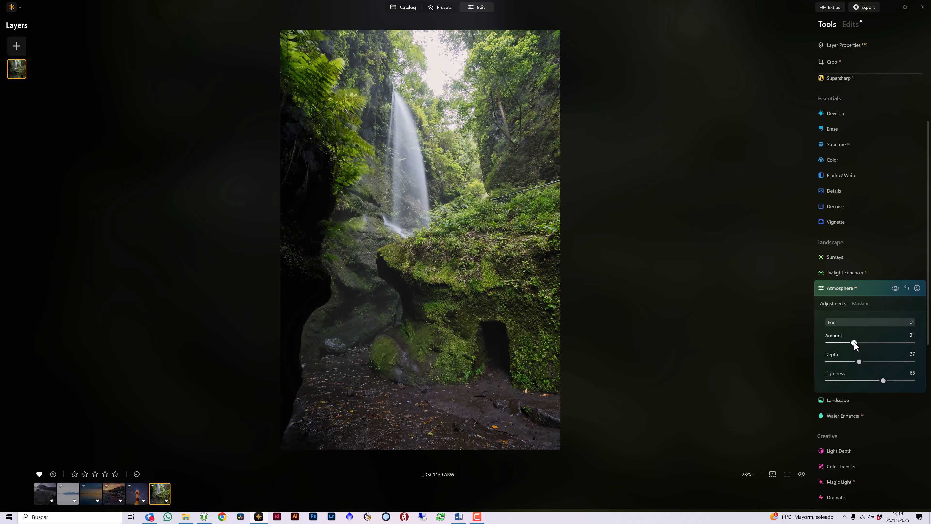
{"action": "left_click_drag", "start_coordinate": [855, 345], "coordinate": [851, 348]}
{"action": "left_click", "coordinate": [896, 288]}
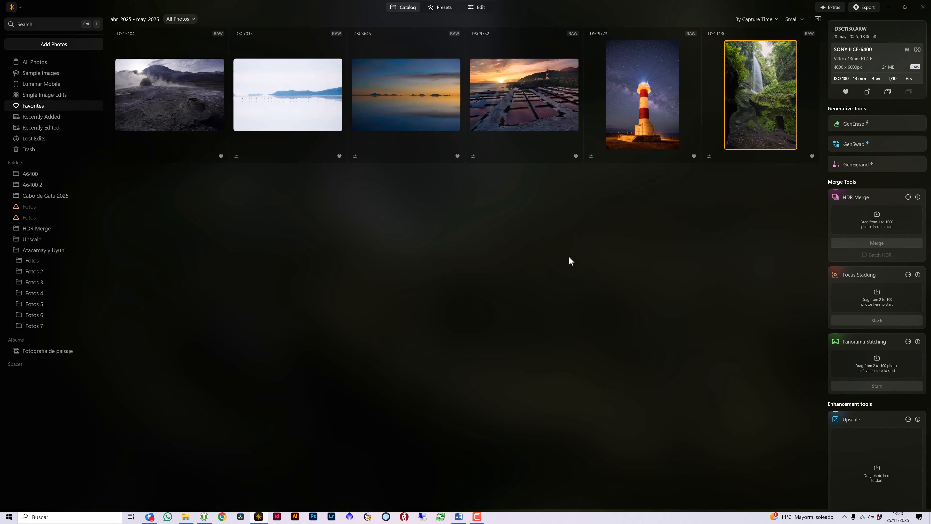
Step: Open the geyser photo _DSC5104.ARW for editing and set Develop's Highlights to -67 and Shadows to 3
{"action": "double_click", "coordinate": [180, 107]}
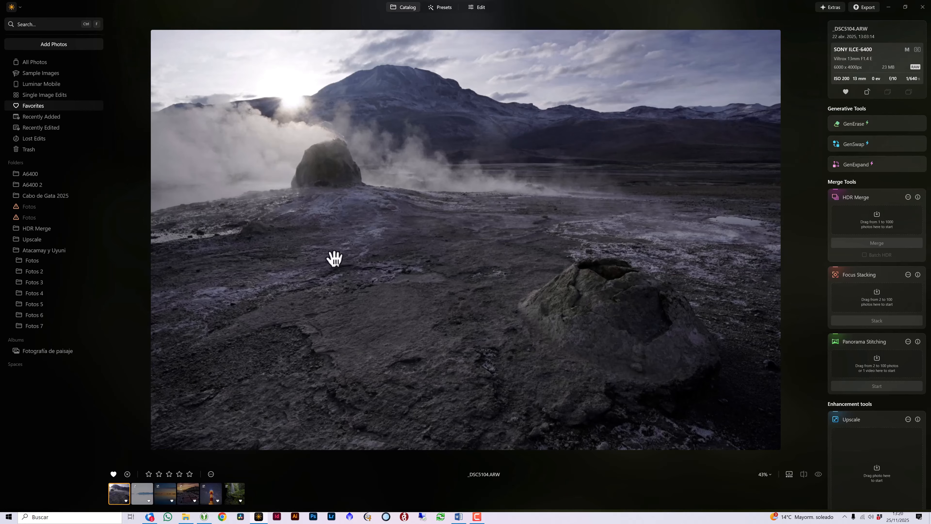
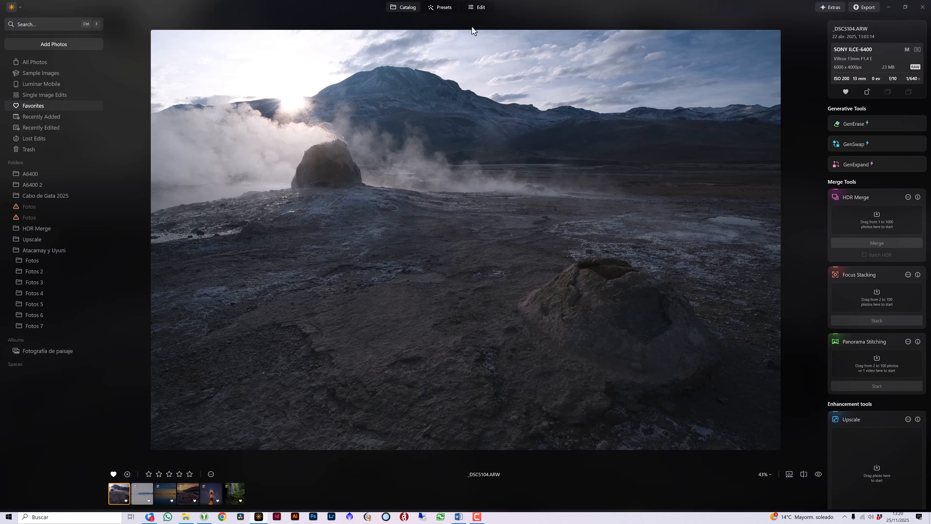
{"action": "left_click", "coordinate": [484, 11]}
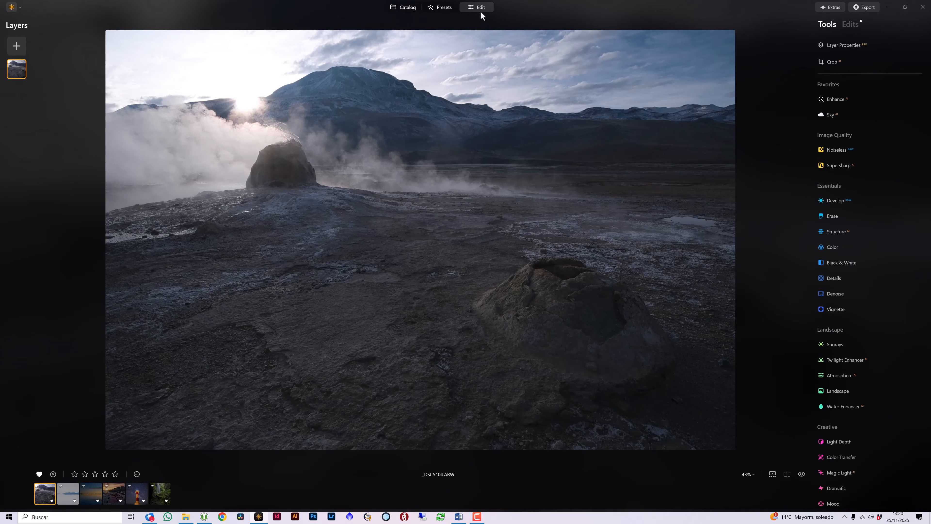
{"action": "left_click", "coordinate": [841, 201]}
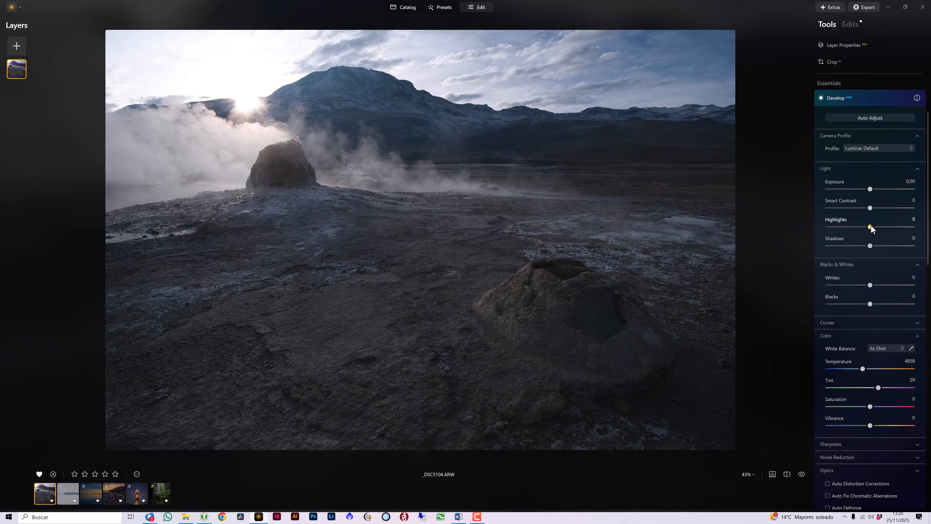
{"action": "left_click_drag", "start_coordinate": [871, 230], "coordinate": [830, 233]}
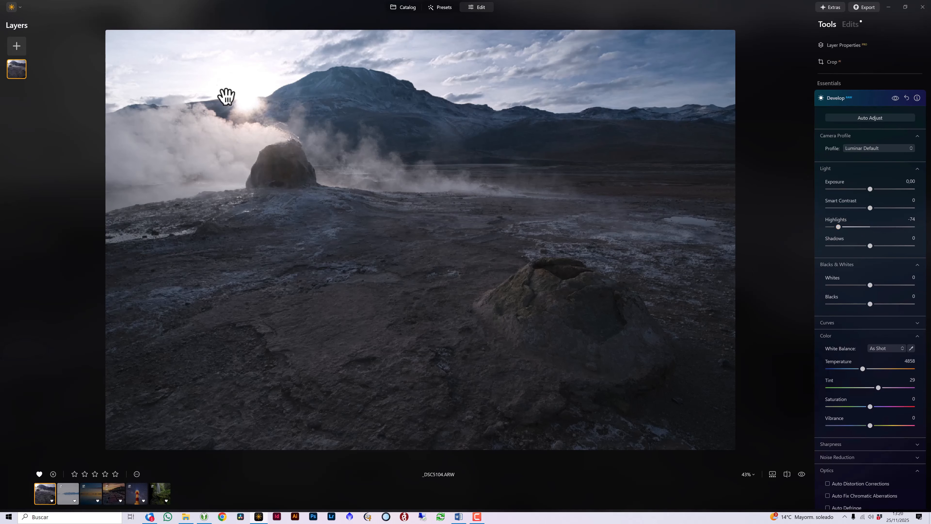
{"action": "left_click", "coordinate": [839, 226]}
{"action": "left_click_drag", "start_coordinate": [840, 228], "coordinate": [872, 246]}
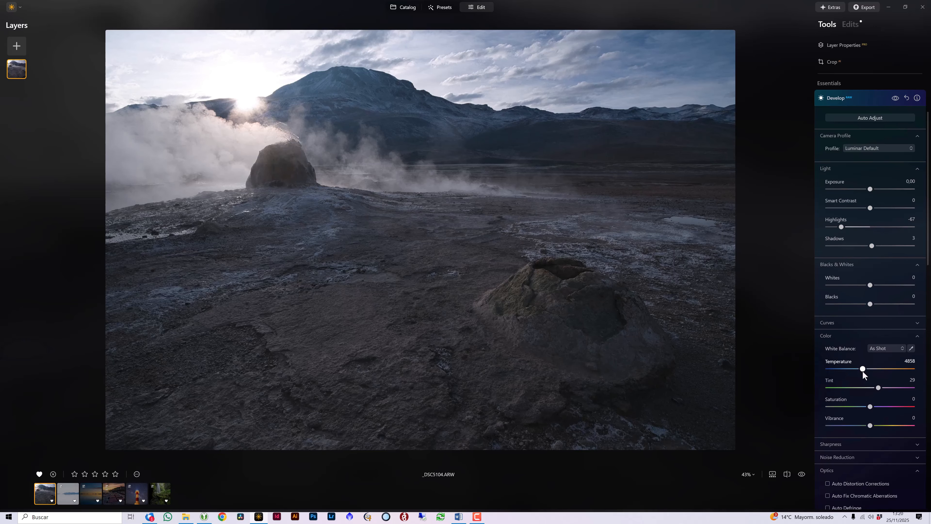
Step: Adjust the photo's color in Develop with Temperature 4991 and Vibrance 22
{"action": "left_click_drag", "start_coordinate": [863, 368], "coordinate": [864, 369]}
{"action": "left_click_drag", "start_coordinate": [870, 425], "coordinate": [876, 426]}
{"action": "left_click_drag", "start_coordinate": [880, 432], "coordinate": [881, 432]}
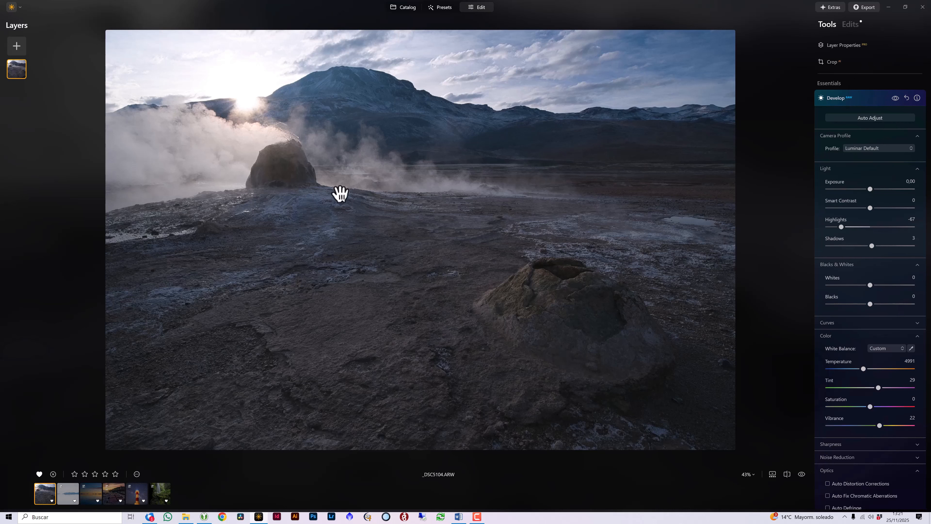
{"action": "left_click", "coordinate": [836, 98]}
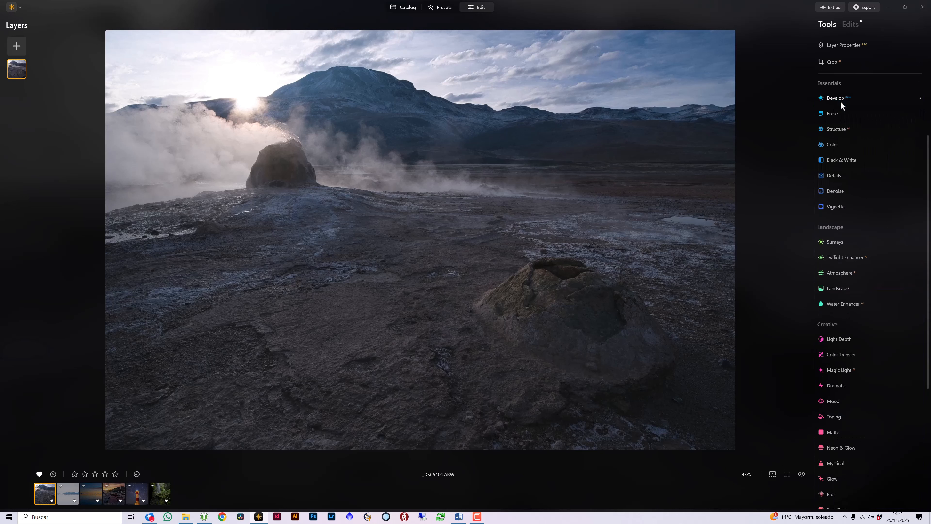
Step: Set Sharpen to 23 in Details, comparing the foreground rock mound at 100% zoom with the effect off and on
{"action": "left_click", "coordinate": [834, 174]}
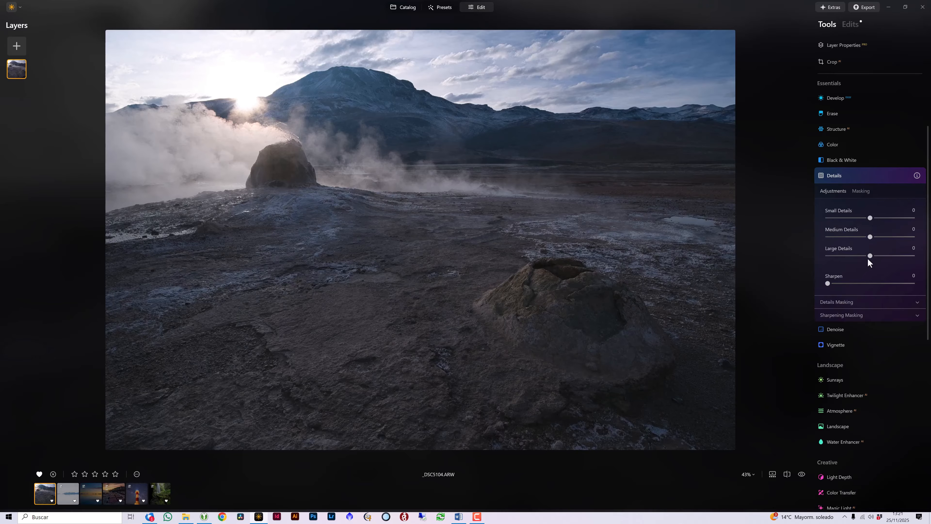
{"action": "left_click_drag", "start_coordinate": [828, 284], "coordinate": [846, 286]}
{"action": "left_click_drag", "start_coordinate": [845, 285], "coordinate": [844, 285]}
{"action": "left_click", "coordinate": [551, 293]}
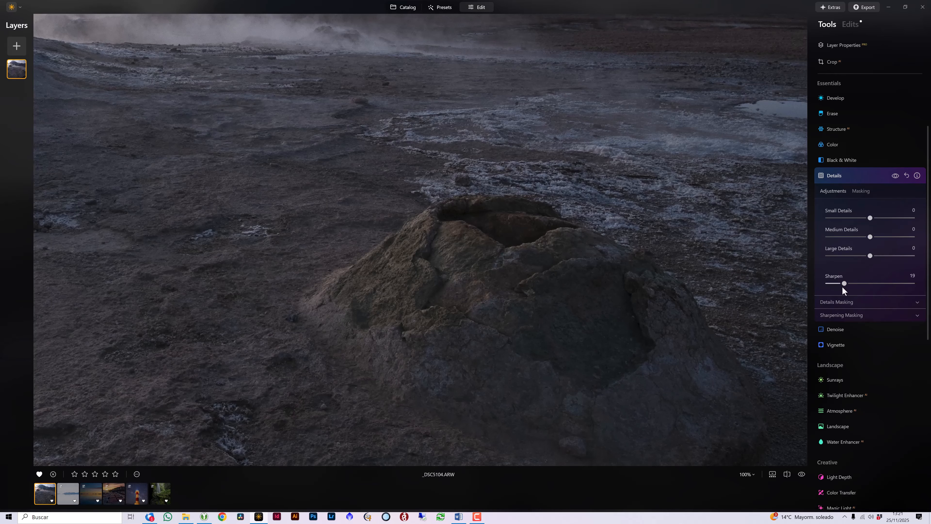
{"action": "left_click_drag", "start_coordinate": [844, 285], "coordinate": [848, 286]}
{"action": "left_click", "coordinate": [896, 177]}
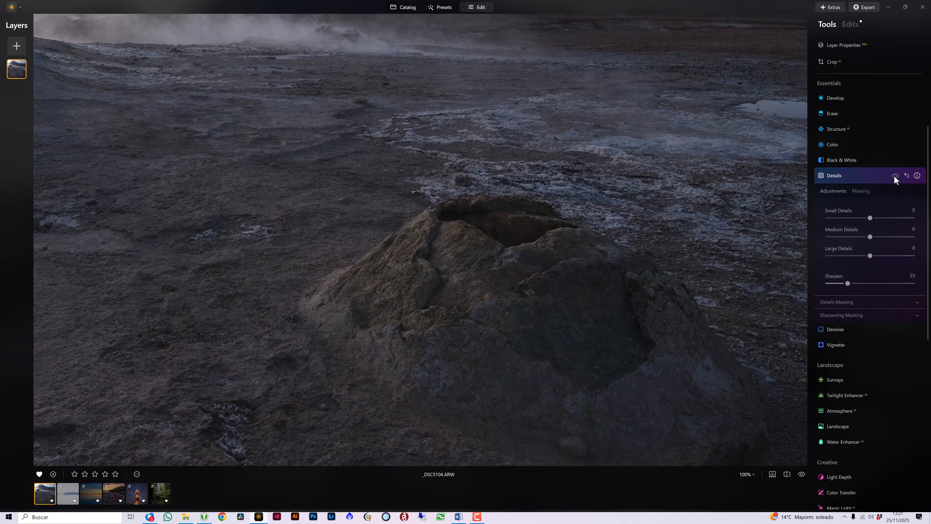
{"action": "left_click", "coordinate": [896, 177]}
{"action": "left_click", "coordinate": [579, 284]}
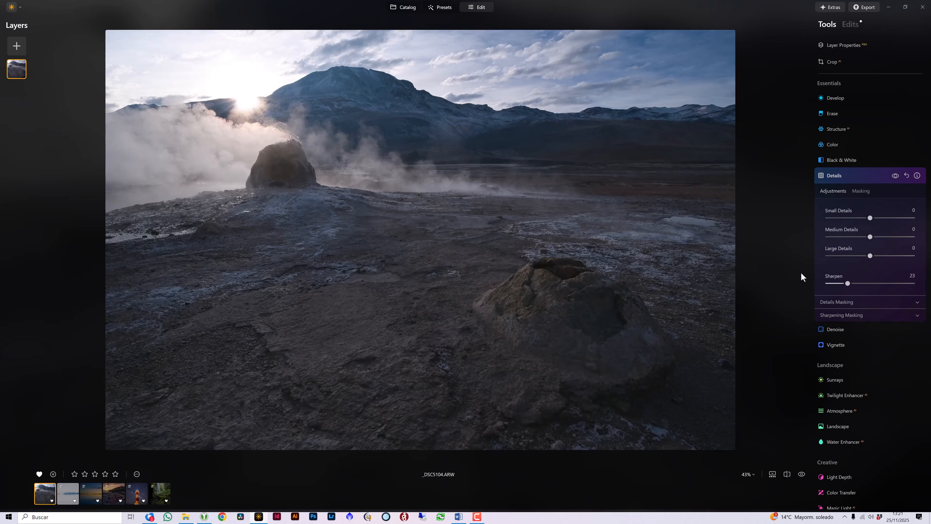
Step: Start a fresh Details adjustment and mask it with a slightly tilted linear gradient covering the ground below the mountains
{"action": "left_click", "coordinate": [831, 177]}
{"action": "left_click", "coordinate": [831, 177]}
{"action": "left_click", "coordinate": [862, 191]}
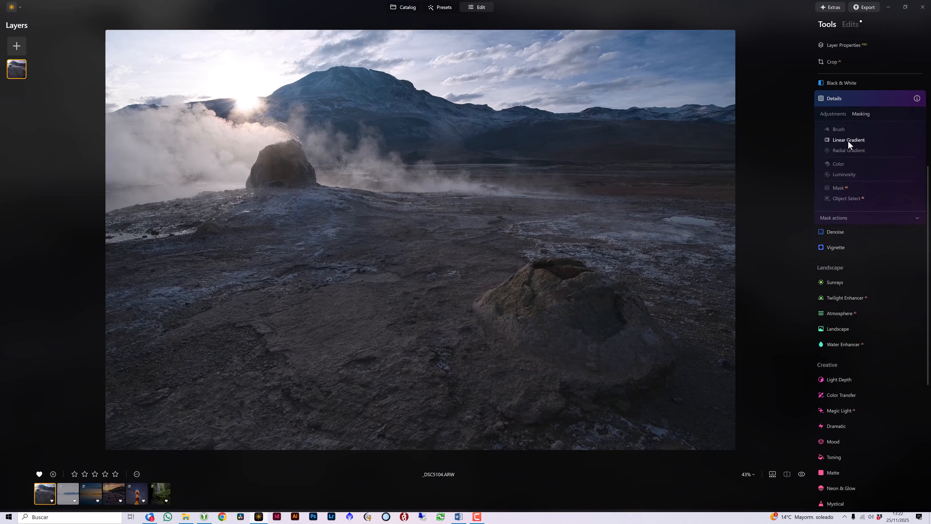
{"action": "left_click", "coordinate": [848, 140]}
{"action": "left_click_drag", "start_coordinate": [436, 382], "coordinate": [403, 182]}
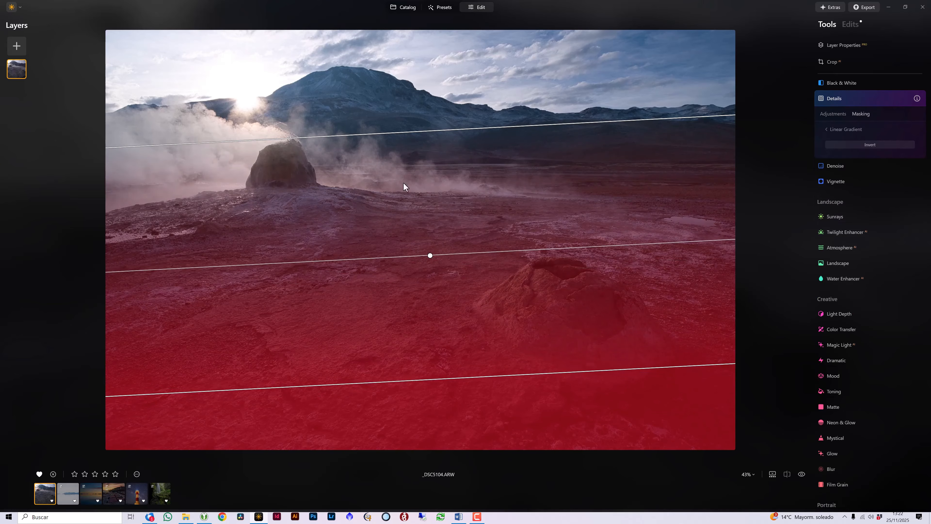
{"action": "left_click_drag", "start_coordinate": [430, 255], "coordinate": [427, 236]}
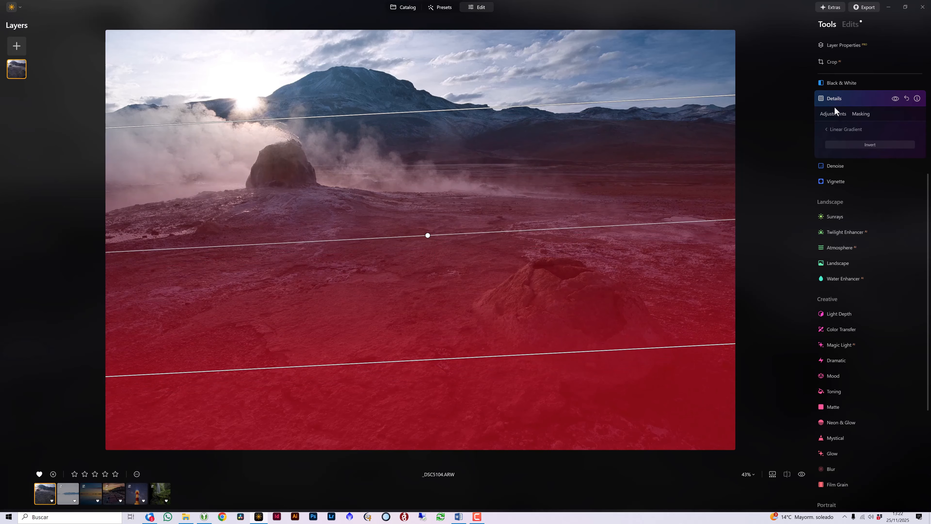
Step: Set the masked Details adjustment to Small Details 11 and Medium Details 5, judging the foreground rock mound at 100% zoom
{"action": "left_click", "coordinate": [838, 113]}
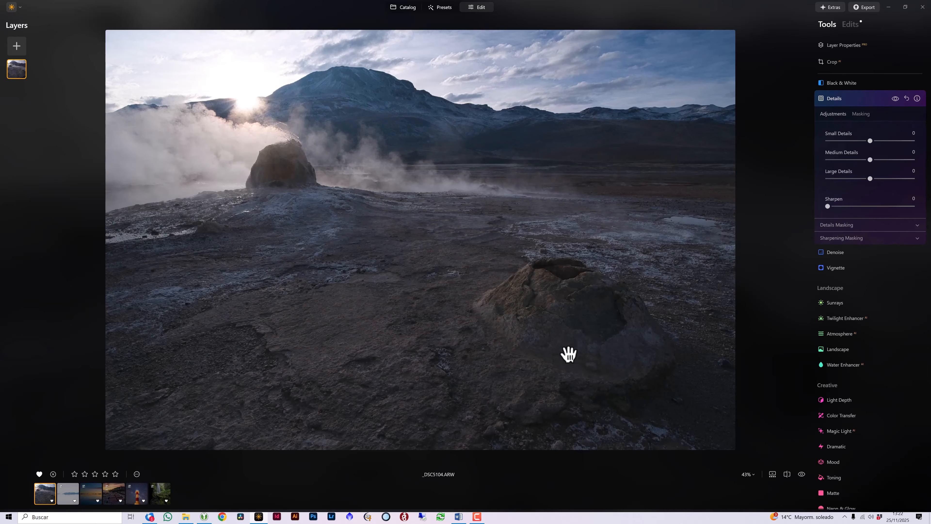
{"action": "left_click", "coordinate": [569, 354]}
{"action": "left_click_drag", "start_coordinate": [430, 273], "coordinate": [482, 305]}
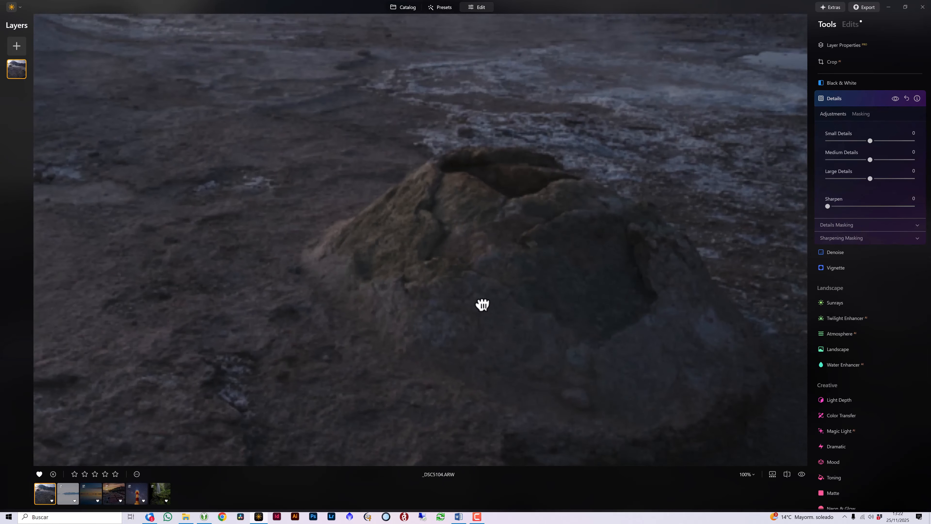
{"action": "left_click_drag", "start_coordinate": [870, 142], "coordinate": [875, 143]}
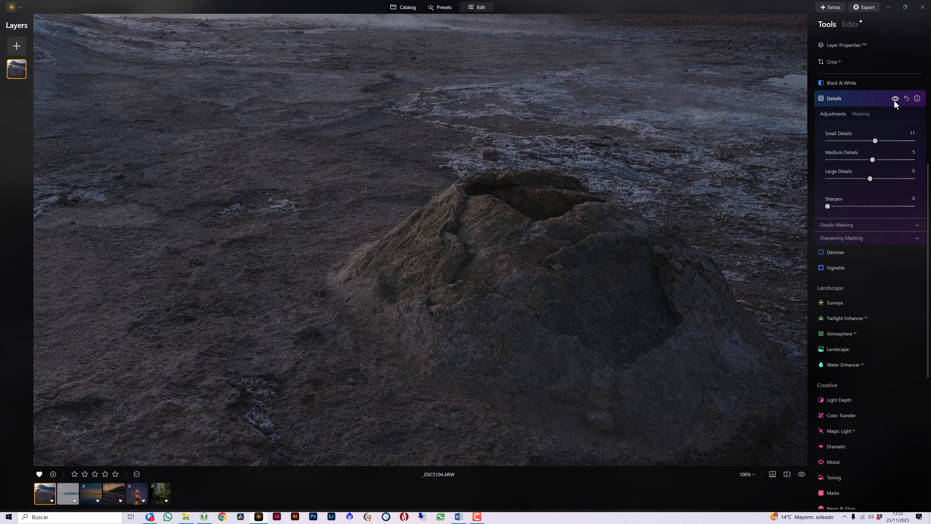
{"action": "left_click", "coordinate": [593, 203]}
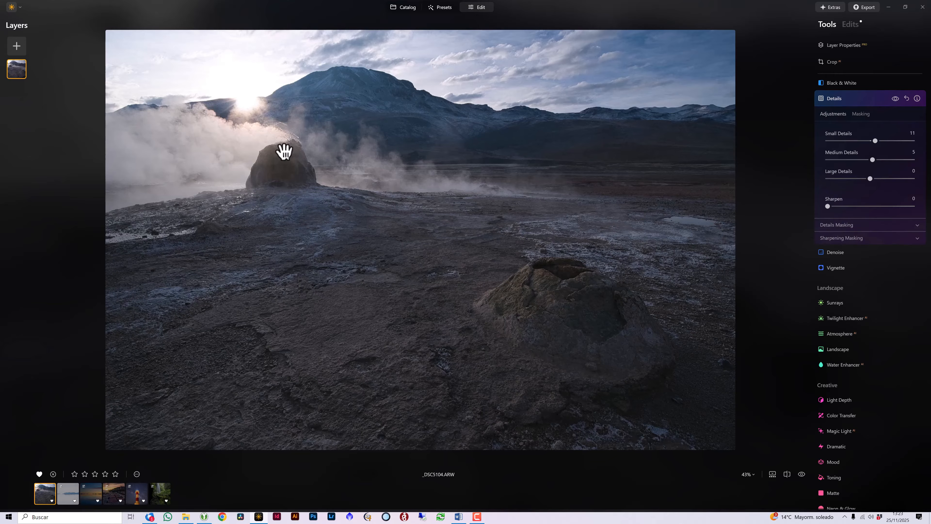
Step: Add Sunrays with the sun center placed on the sun beside the mountain and Amount set to 14
{"action": "scroll", "coordinate": [866, 342], "scroll_direction": "down", "scroll_amount": 5}
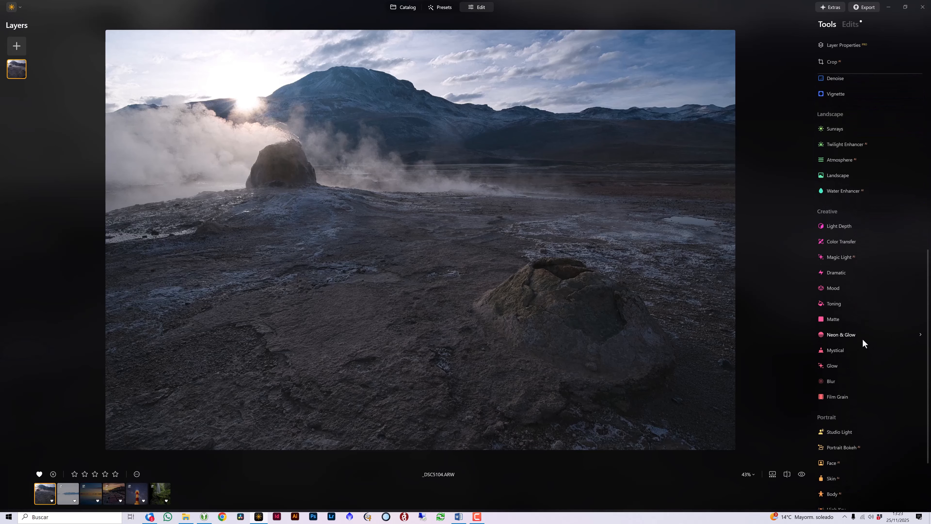
{"action": "scroll", "coordinate": [818, 248], "scroll_direction": "up", "scroll_amount": 2}
{"action": "left_click", "coordinate": [841, 214]}
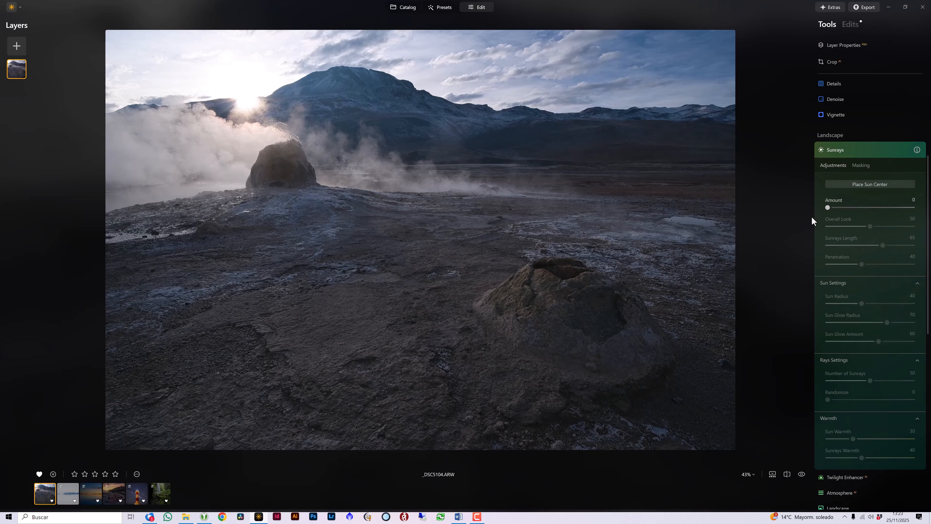
{"action": "left_click", "coordinate": [870, 185]}
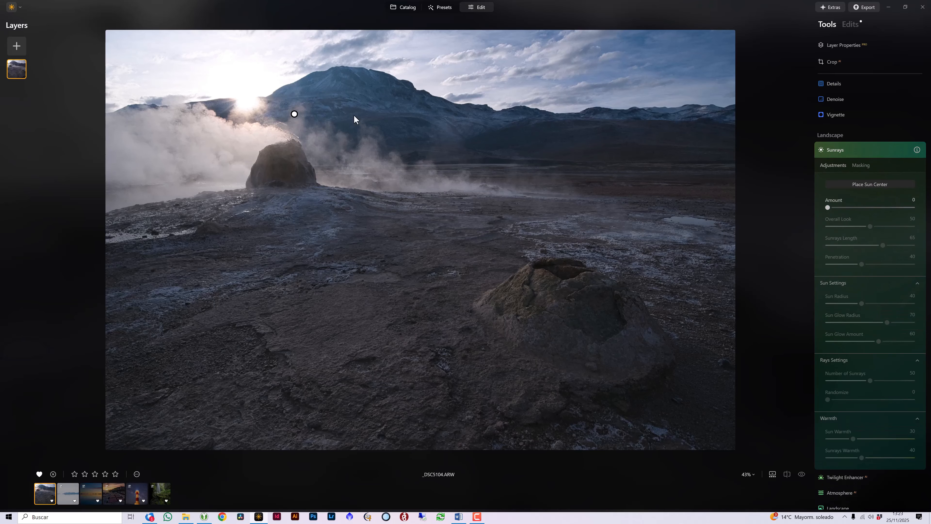
{"action": "left_click", "coordinate": [247, 97]}
{"action": "mouse_move", "coordinate": [828, 207]}
{"action": "left_mouse_down"}
{"action": "mouse_move", "coordinate": [845, 208]}
{"action": "mouse_move", "coordinate": [838, 214]}
{"action": "left_mouse_up"}
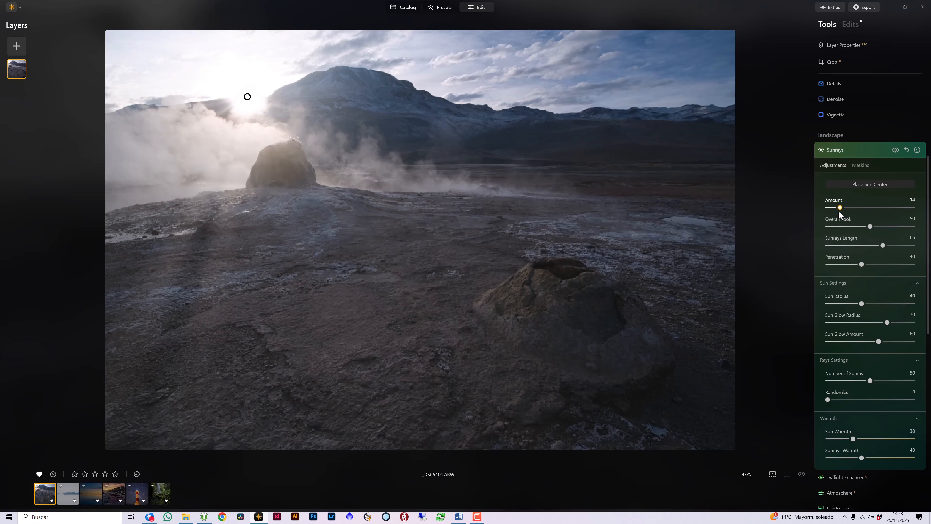
{"action": "mouse_move", "coordinate": [247, 96]}
{"action": "left_mouse_down"}
{"action": "mouse_move", "coordinate": [294, 75]}
{"action": "mouse_move", "coordinate": [456, 107]}
{"action": "mouse_move", "coordinate": [340, 93]}
{"action": "mouse_move", "coordinate": [252, 97]}
{"action": "left_mouse_up"}
Step: Refine Sunrays with Sun Radius 32, Sun Glow Radius 81, Number of Sunrays 50, Randomize 10, Sun Warmth 58 and Sunrays Warmth 45
{"action": "left_click_drag", "start_coordinate": [860, 305], "coordinate": [900, 323]}
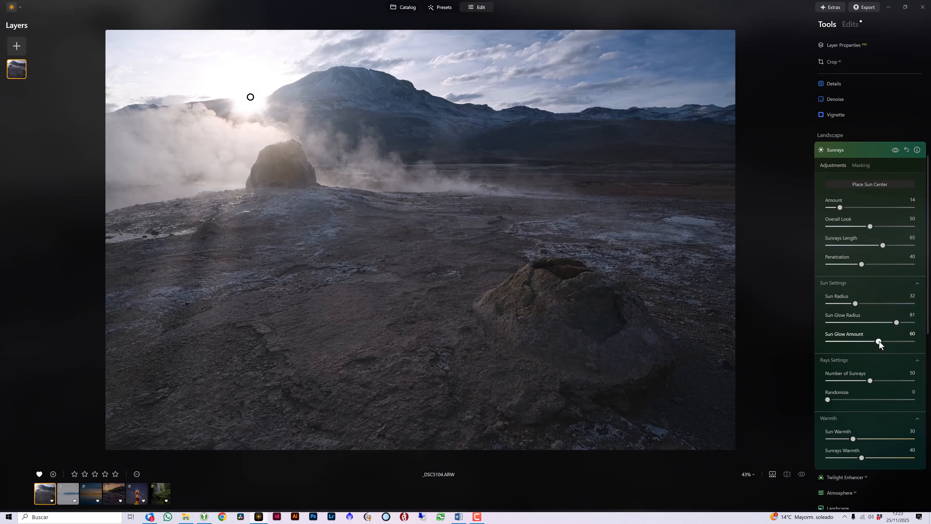
{"action": "left_click_drag", "start_coordinate": [870, 381], "coordinate": [860, 382]}
{"action": "left_click_drag", "start_coordinate": [861, 382], "coordinate": [864, 382]}
{"action": "left_click_drag", "start_coordinate": [854, 439], "coordinate": [876, 459]}
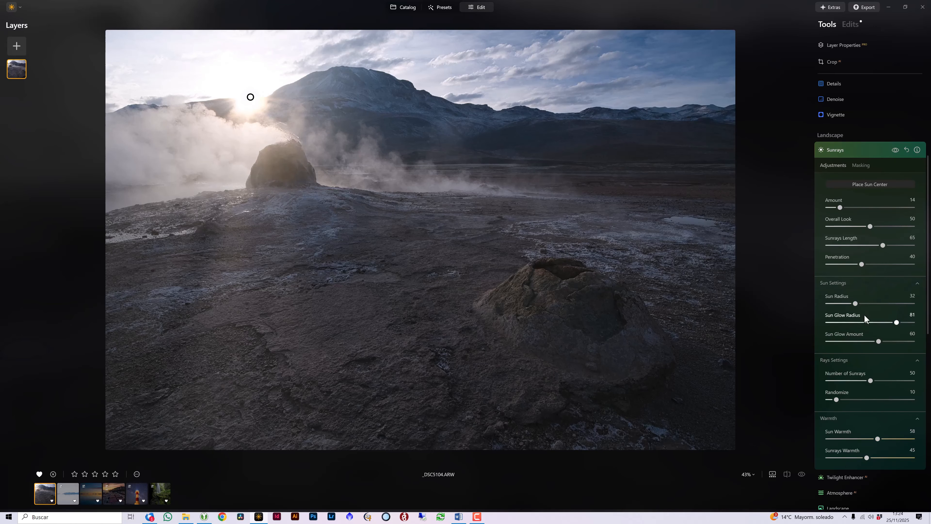
{"action": "left_click", "coordinate": [838, 152]}
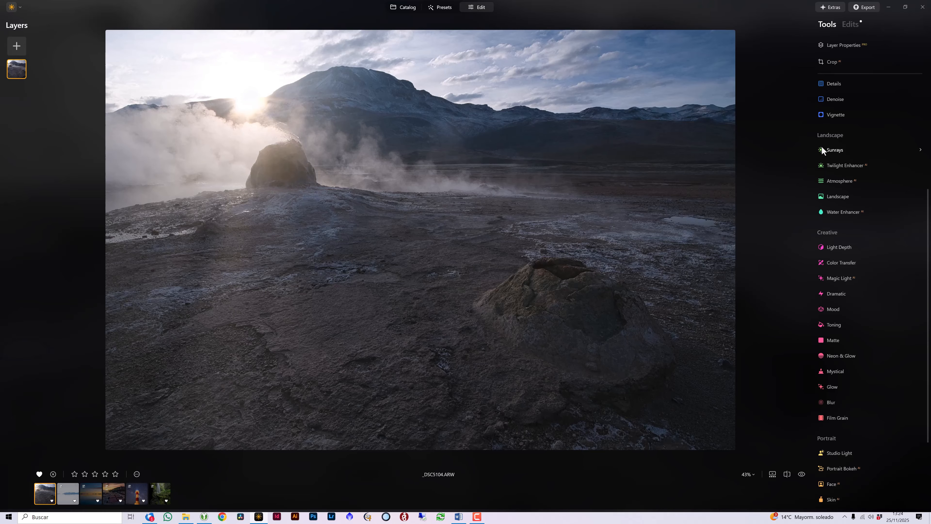
Step: Apply Magic Light at Intensity 13 and mark the sun as a light source with a size 38 brush
{"action": "scroll", "coordinate": [792, 194], "scroll_direction": "down", "scroll_amount": 1}
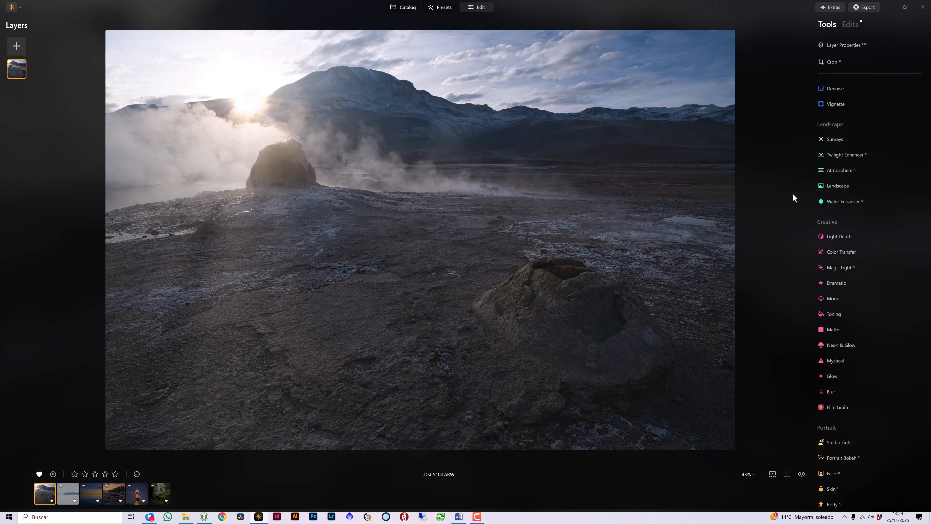
{"action": "left_click", "coordinate": [838, 267]}
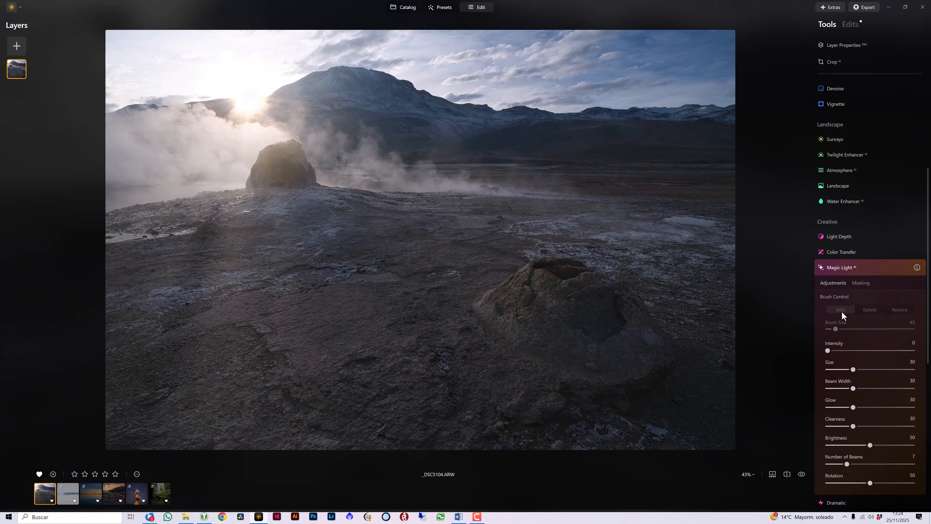
{"action": "left_click_drag", "start_coordinate": [829, 352], "coordinate": [840, 353]}
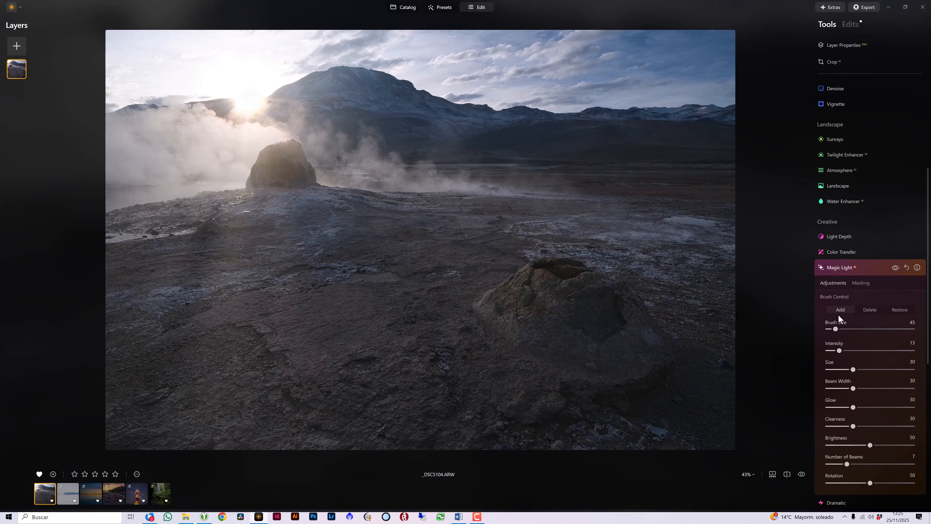
{"action": "mouse_move", "coordinate": [836, 328]}
{"action": "left_mouse_down"}
{"action": "mouse_move", "coordinate": [855, 328]}
{"action": "mouse_move", "coordinate": [835, 332]}
{"action": "left_mouse_up"}
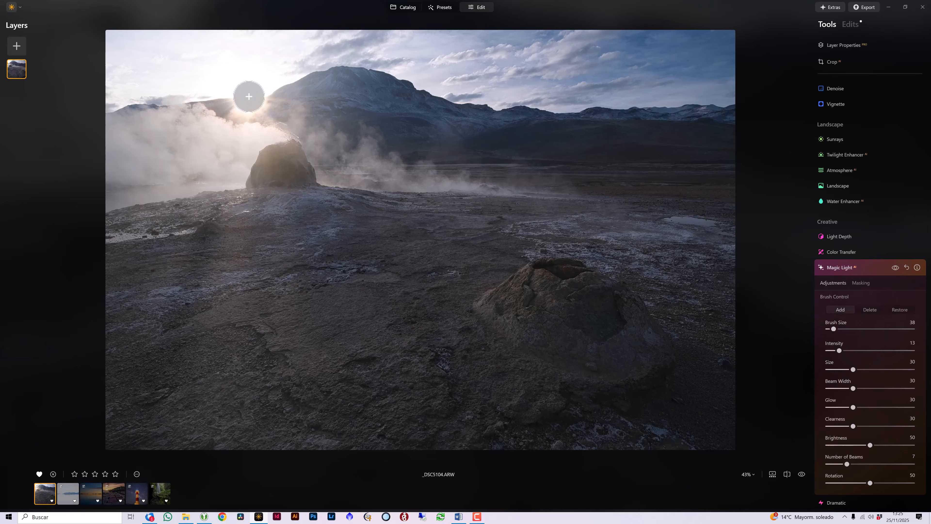
{"action": "left_click", "coordinate": [250, 97]}
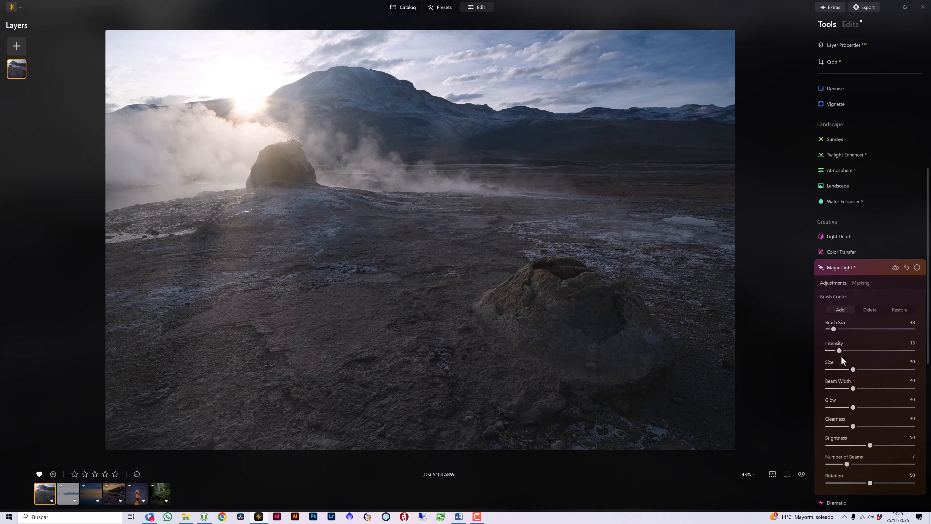
Step: Strengthen Magic Light with Intensity 70, Size 71, Beam Width 40 and Glow 55
{"action": "left_click_drag", "start_coordinate": [839, 351], "coordinate": [856, 392]}
{"action": "left_click_drag", "start_coordinate": [861, 395], "coordinate": [883, 415]}
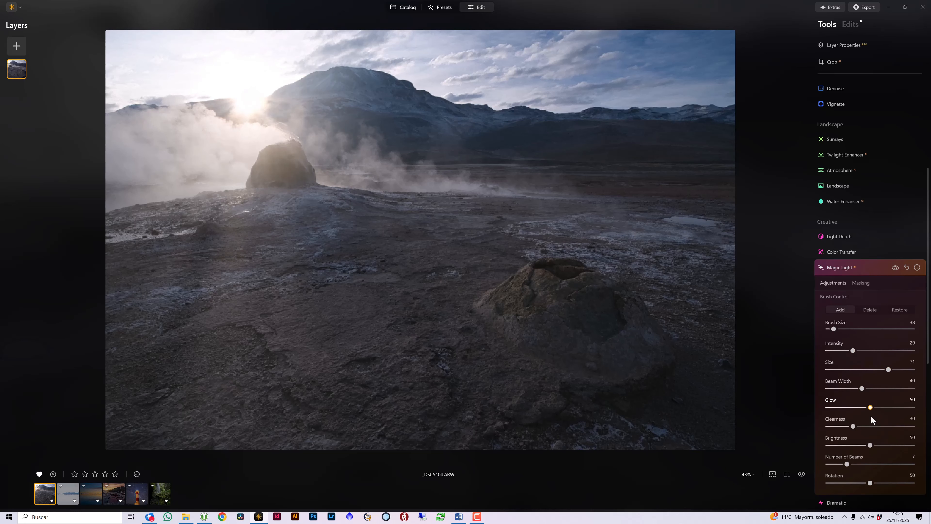
{"action": "left_click_drag", "start_coordinate": [872, 418], "coordinate": [876, 419]}
{"action": "mouse_move", "coordinate": [870, 352]}
{"action": "left_mouse_down"}
{"action": "mouse_move", "coordinate": [884, 358]}
{"action": "mouse_move", "coordinate": [866, 358]}
{"action": "mouse_move", "coordinate": [907, 372]}
{"action": "mouse_move", "coordinate": [888, 370]}
{"action": "left_mouse_up"}
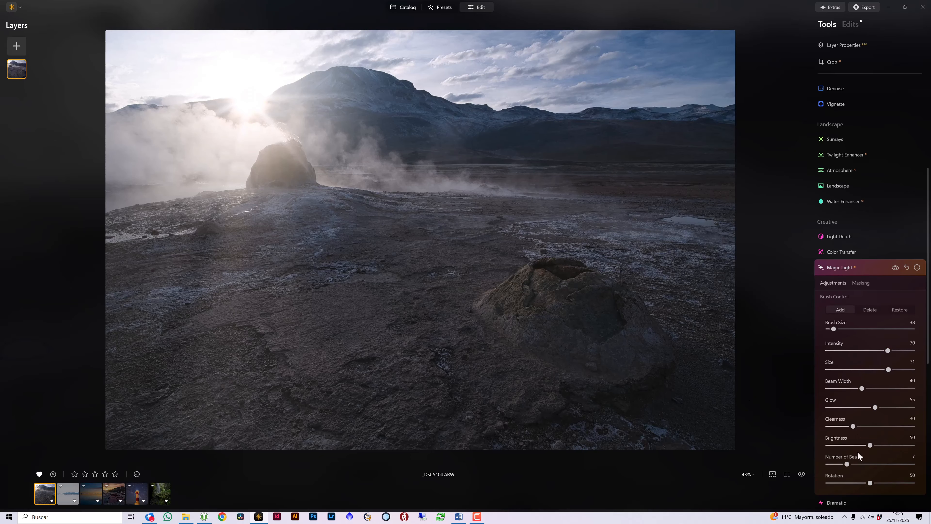
Step: Try more light beams, settling on Number of Beams 2, and raise Magic Light's Brightness to 71
{"action": "left_click_drag", "start_coordinate": [847, 464], "coordinate": [893, 473]}
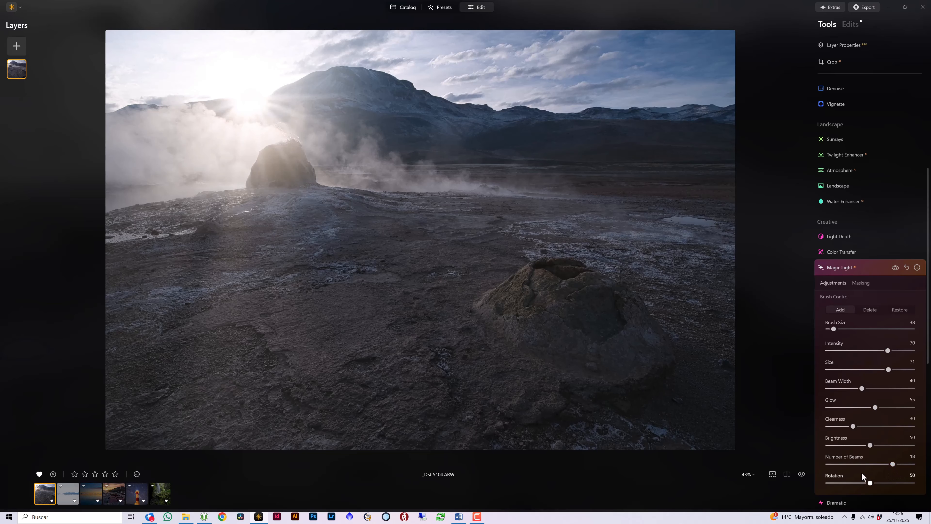
{"action": "left_click_drag", "start_coordinate": [871, 473], "coordinate": [789, 482]}
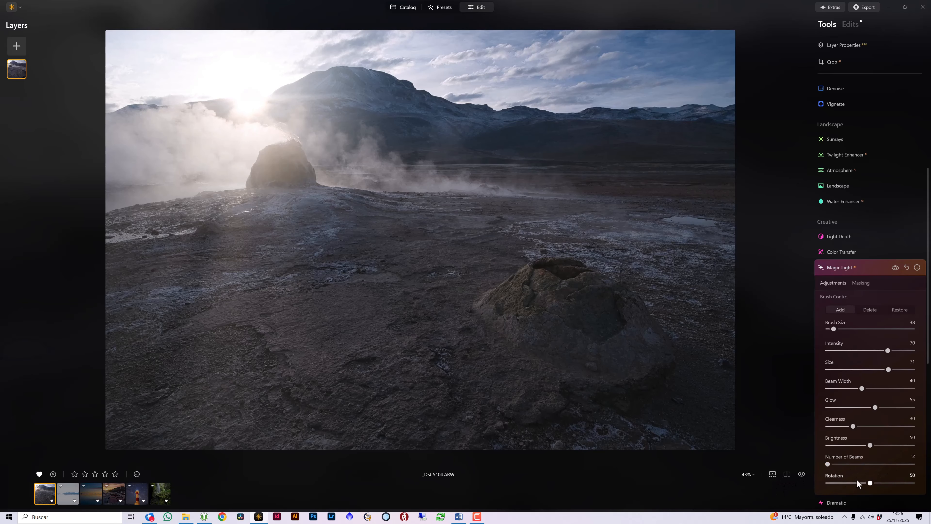
{"action": "left_click_drag", "start_coordinate": [871, 445], "coordinate": [888, 445]}
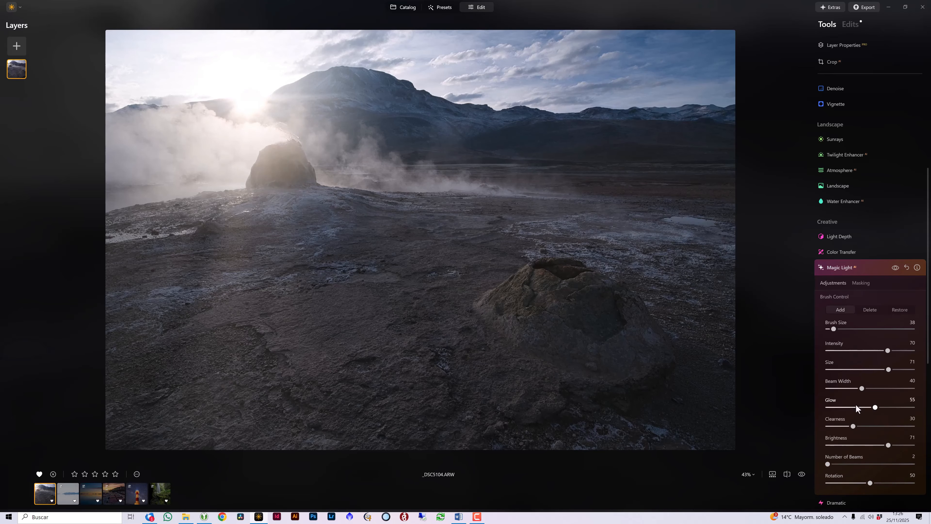
Step: Compare the sun's glow with Magic Light off and on, and close the tool
{"action": "left_click", "coordinate": [895, 269]}
{"action": "left_click", "coordinate": [895, 268]}
{"action": "left_click", "coordinate": [895, 269]}
{"action": "left_click", "coordinate": [895, 270]}
{"action": "left_click", "coordinate": [895, 269]}
{"action": "left_click", "coordinate": [895, 269]}
{"action": "left_click", "coordinate": [895, 269]}
{"action": "left_click", "coordinate": [896, 270]}
{"action": "left_click", "coordinate": [849, 268]}
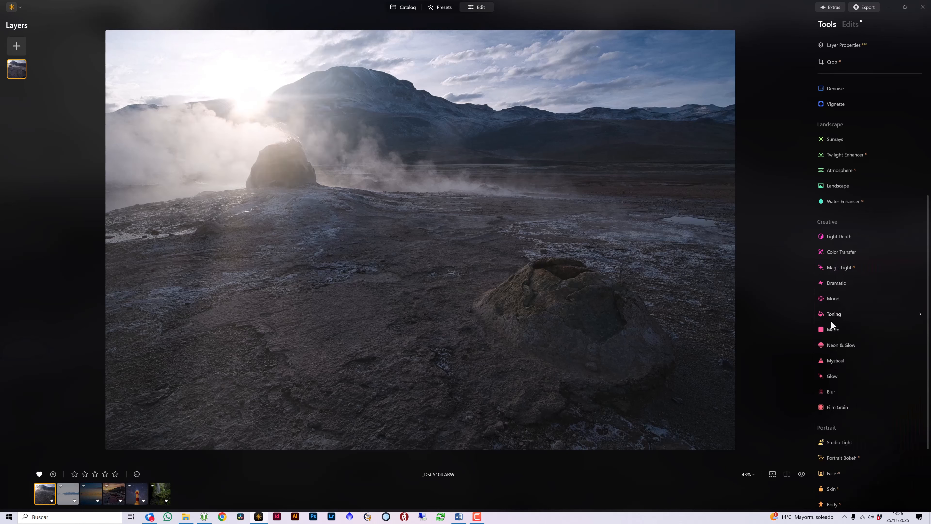
Step: Set Supercontrast's Highlights Contrast to 63 and compare the photo with the effect off and on
{"action": "scroll", "coordinate": [841, 349], "scroll_direction": "down", "scroll_amount": 2}
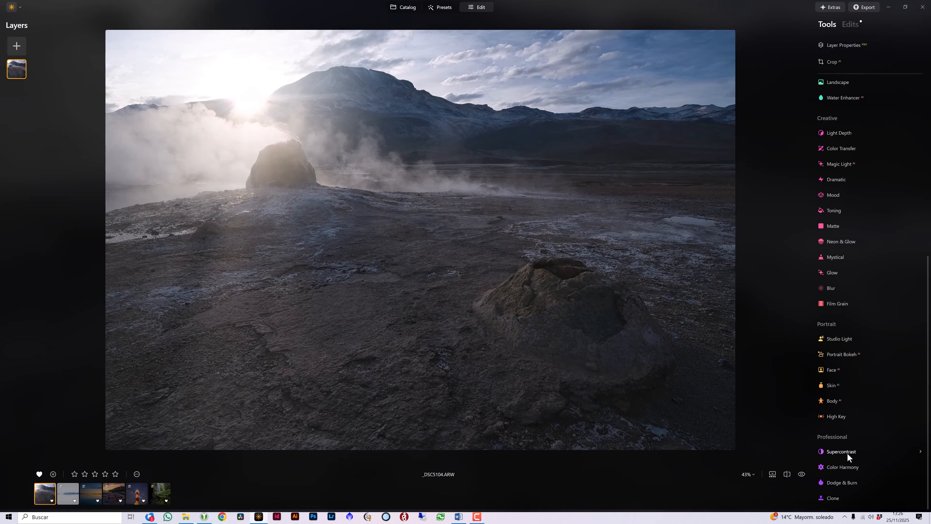
{"action": "left_click", "coordinate": [847, 453]}
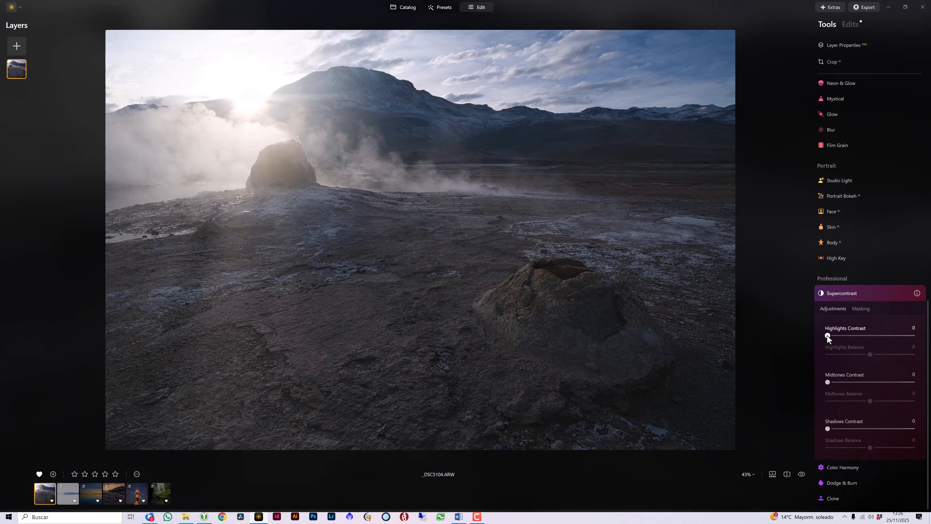
{"action": "left_click_drag", "start_coordinate": [828, 337], "coordinate": [882, 346]}
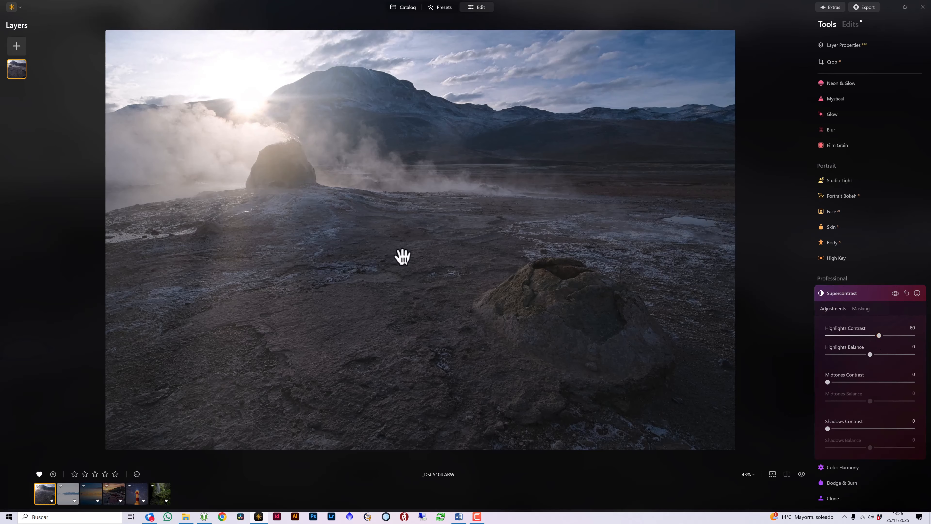
{"action": "left_click", "coordinate": [880, 335]}
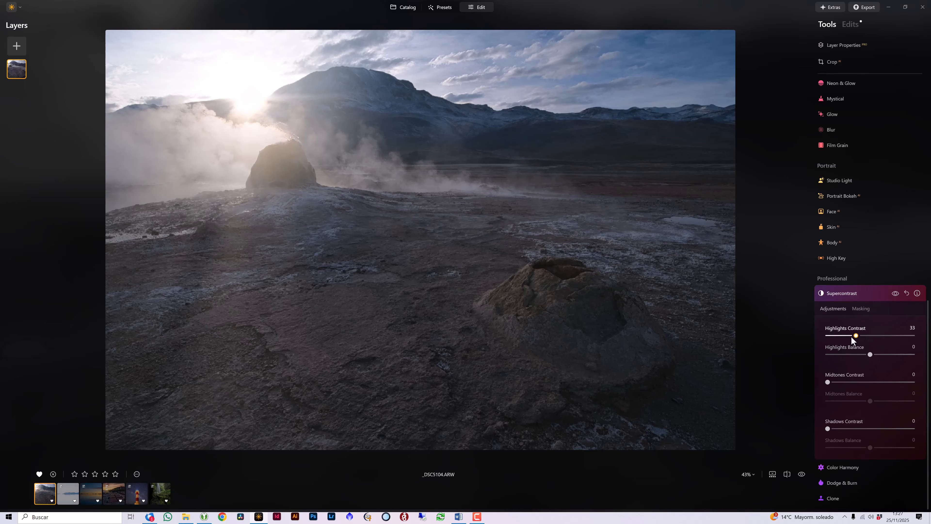
{"action": "left_click_drag", "start_coordinate": [852, 338], "coordinate": [883, 342]}
{"action": "left_click", "coordinate": [894, 293]}
{"action": "left_click", "coordinate": [894, 293]}
{"action": "left_click", "coordinate": [894, 294]}
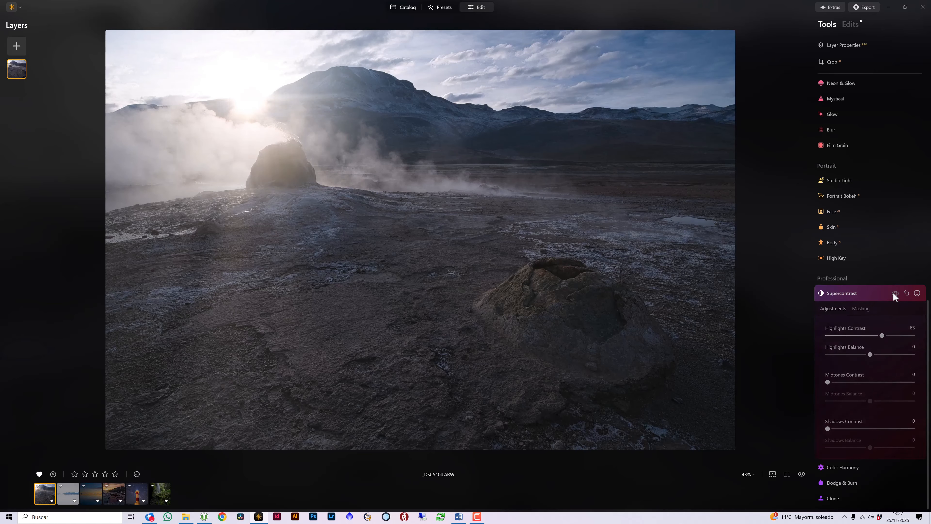
{"action": "left_click", "coordinate": [894, 293]}
Step: Set Supercontrast's Midtones Contrast to 32 and Shadows Contrast to 15, checking the photo without the effect
{"action": "left_click_drag", "start_coordinate": [829, 384], "coordinate": [859, 389]}
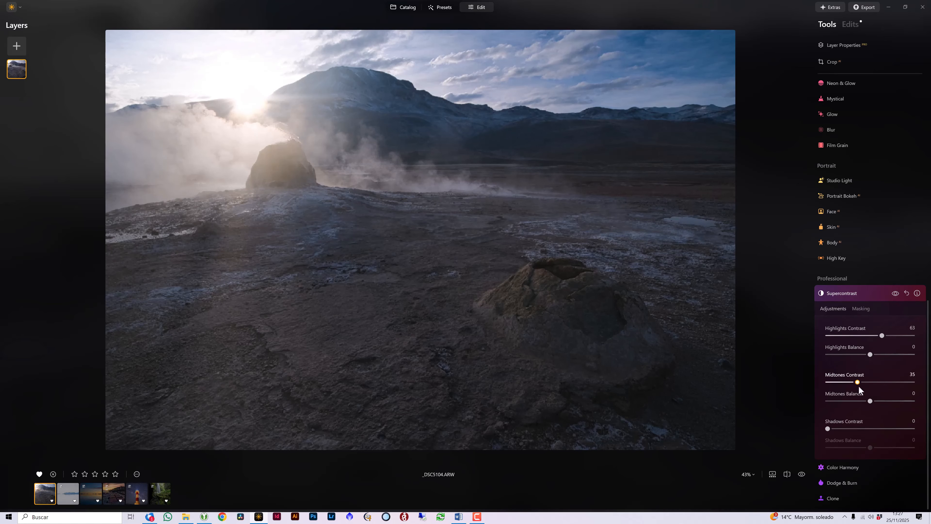
{"action": "left_click", "coordinate": [896, 293]}
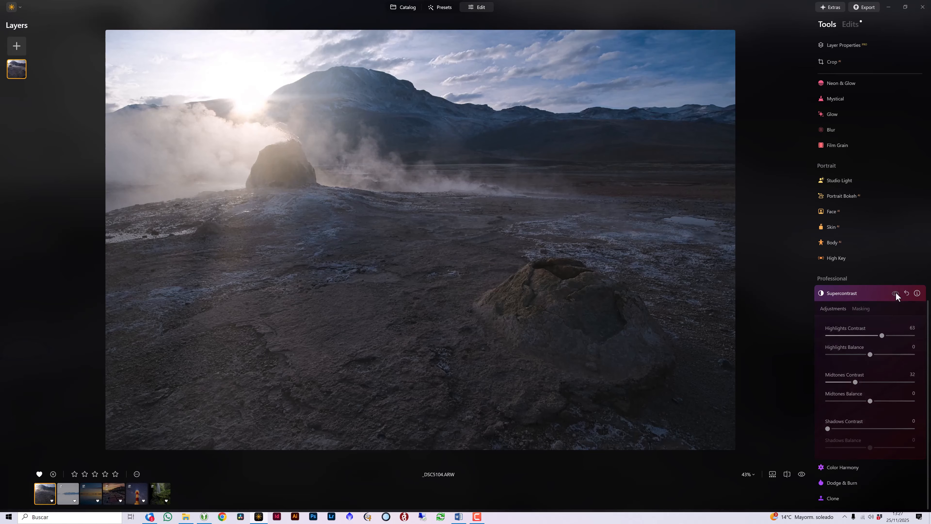
{"action": "left_click", "coordinate": [895, 294]}
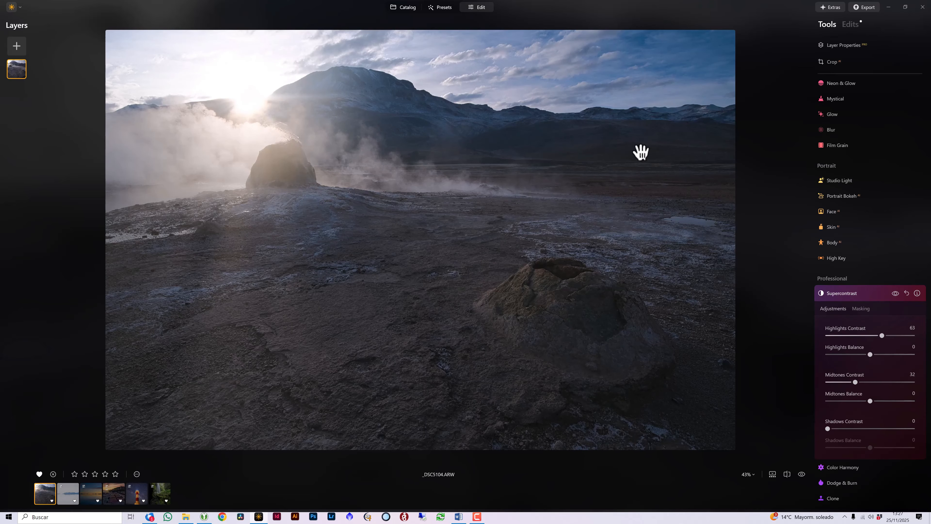
{"action": "left_click_drag", "start_coordinate": [828, 429], "coordinate": [839, 428]}
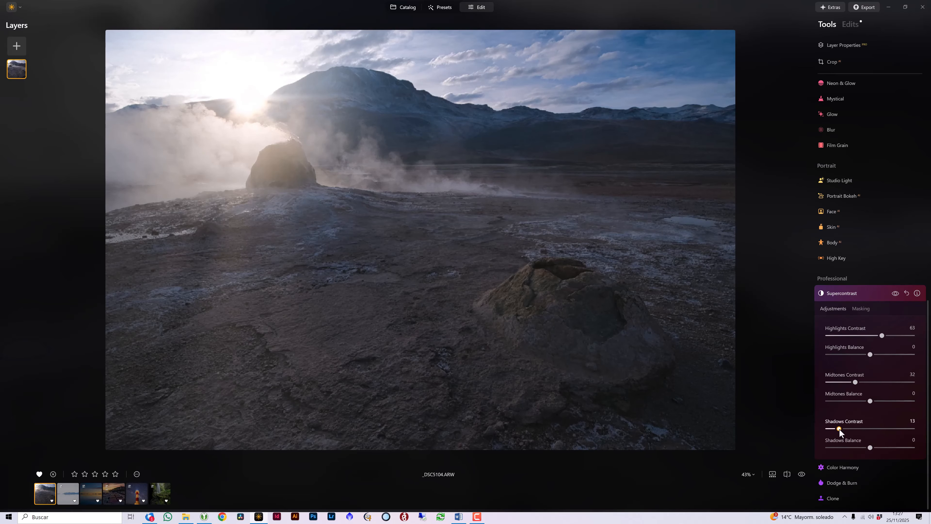
{"action": "left_click", "coordinate": [895, 293]}
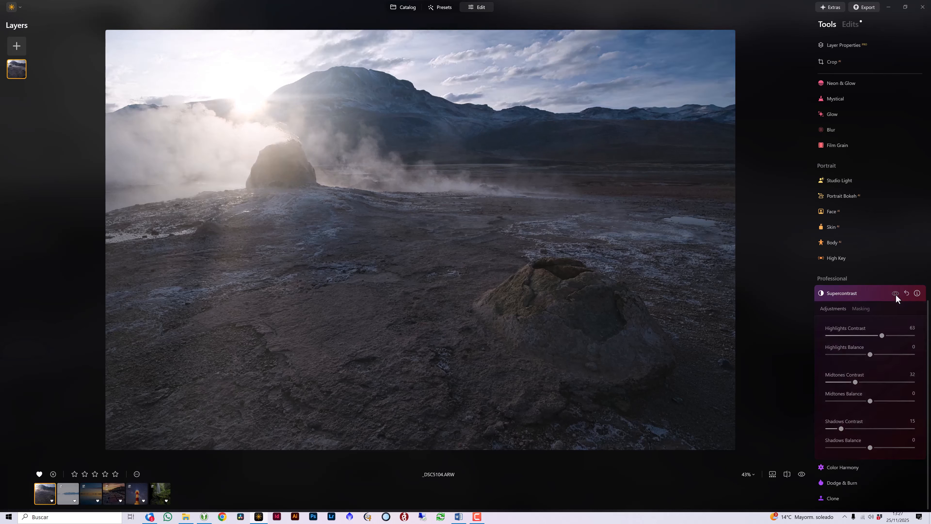
Step: Compare the geyser photo repeatedly with Supercontrast off and on, and close the tool
{"action": "left_click", "coordinate": [895, 293]}
{"action": "left_click", "coordinate": [895, 293]}
{"action": "left_click", "coordinate": [895, 293]}
{"action": "left_click", "coordinate": [895, 293]}
{"action": "left_click", "coordinate": [896, 293]}
{"action": "left_click", "coordinate": [895, 294]}
{"action": "left_click", "coordinate": [896, 294]}
{"action": "left_click", "coordinate": [895, 293]}
{"action": "left_click", "coordinate": [895, 293]}
{"action": "left_click", "coordinate": [895, 293]}
{"action": "left_click", "coordinate": [896, 293]}
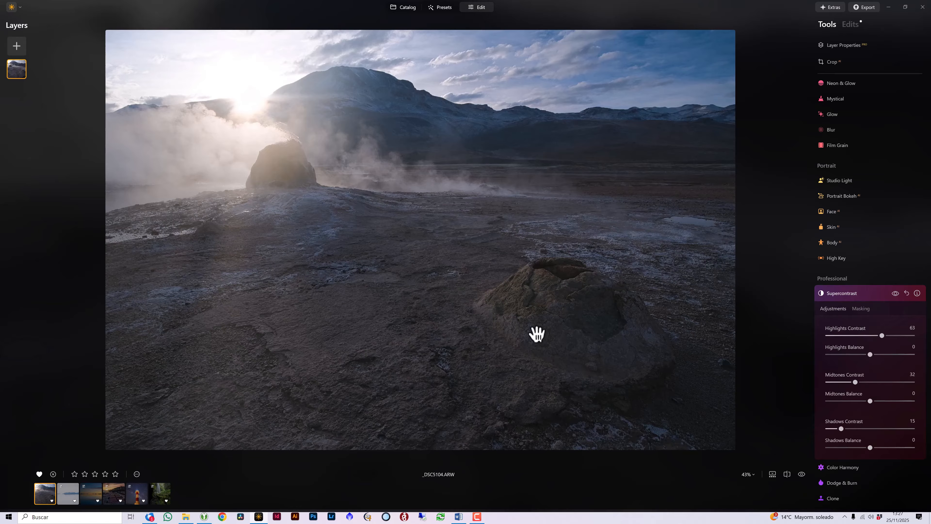
{"action": "left_click", "coordinate": [848, 294]}
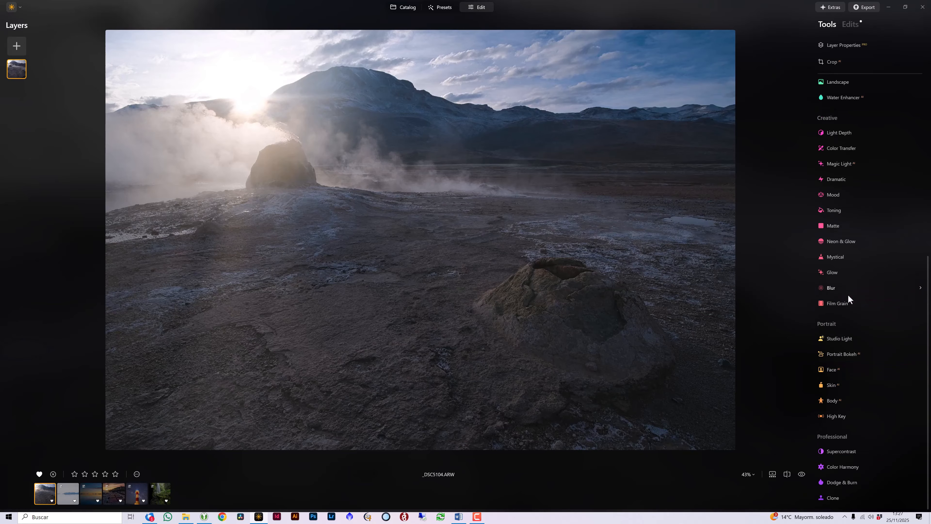
Step: Apply Light Depth with Amount 20, move its depth point toward the foreground, and set Brightness Far to -4
{"action": "scroll", "coordinate": [833, 313], "scroll_direction": "up", "scroll_amount": 5}
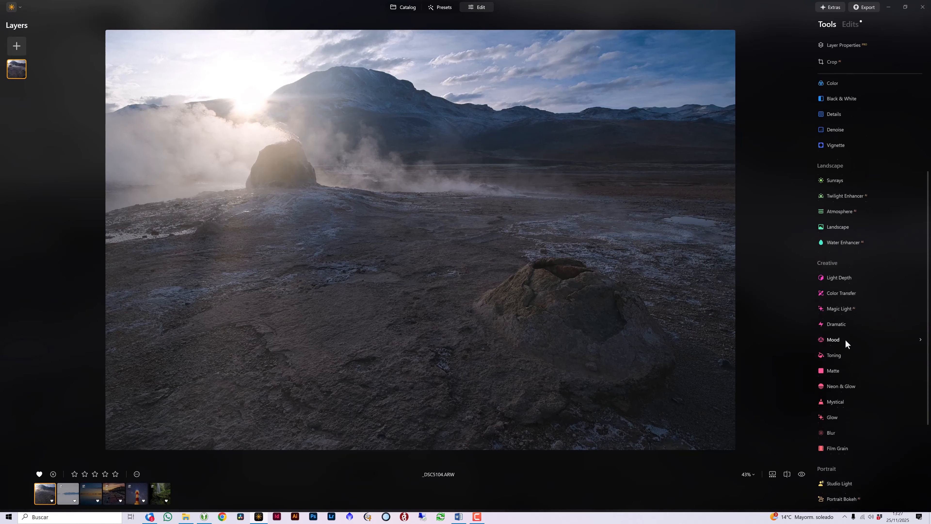
{"action": "scroll", "coordinate": [846, 342], "scroll_direction": "down", "scroll_amount": 2}
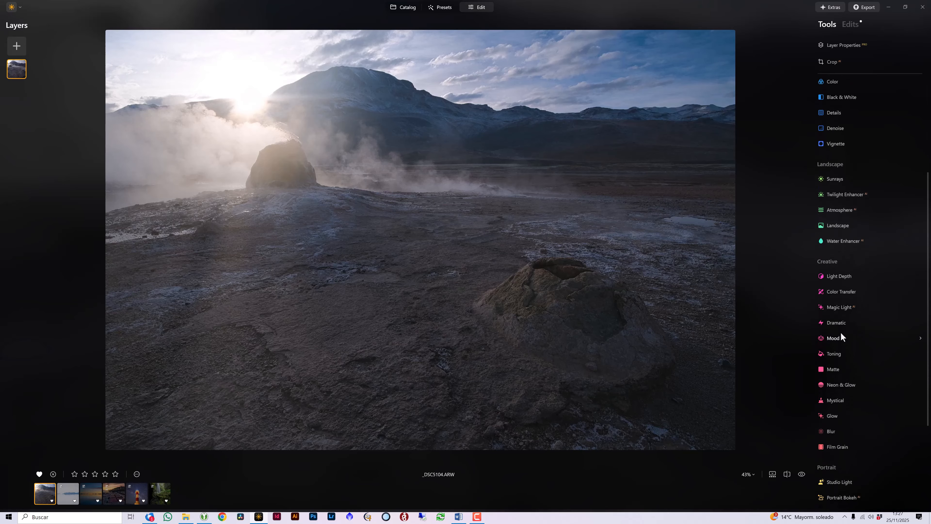
{"action": "left_click", "coordinate": [830, 268]}
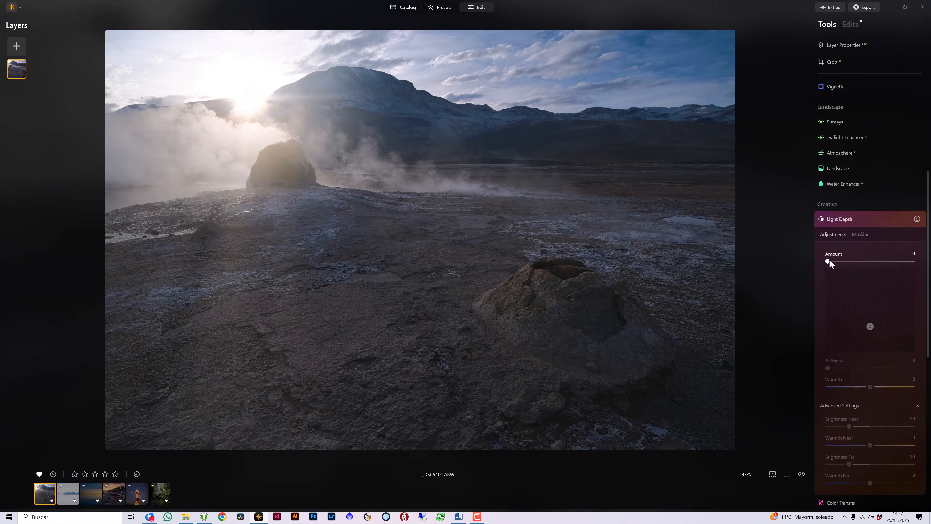
{"action": "left_click_drag", "start_coordinate": [829, 260], "coordinate": [836, 262]}
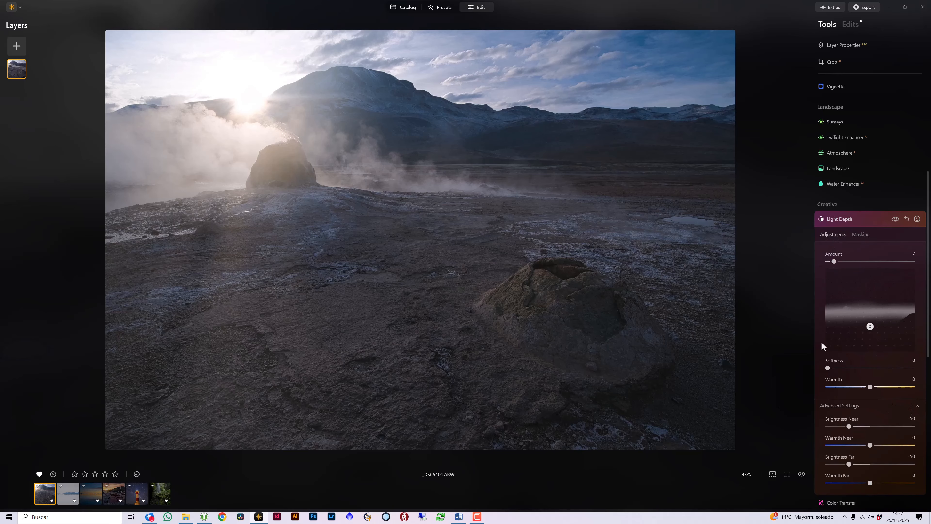
{"action": "mouse_move", "coordinate": [871, 326]}
{"action": "left_mouse_down"}
{"action": "mouse_move", "coordinate": [869, 310]}
{"action": "mouse_move", "coordinate": [869, 322]}
{"action": "left_mouse_up"}
{"action": "left_click_drag", "start_coordinate": [842, 261], "coordinate": [846, 262]}
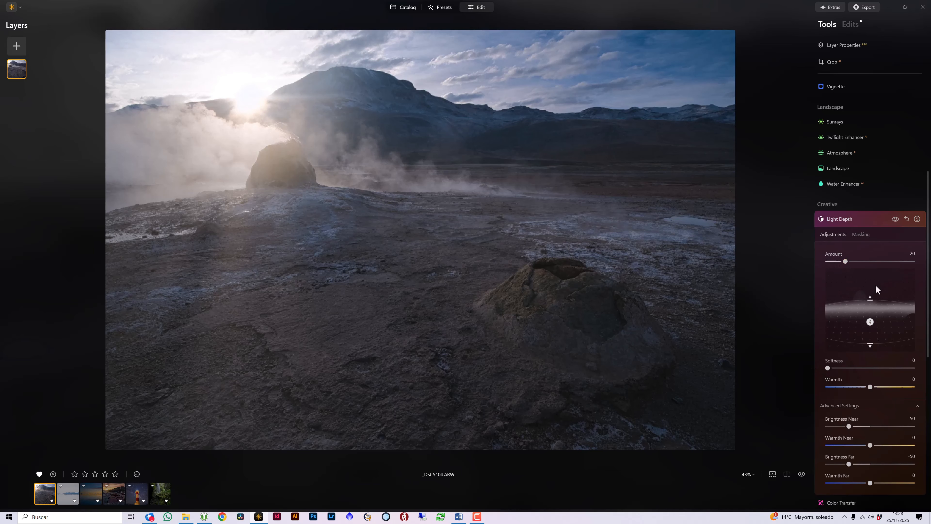
{"action": "left_click_drag", "start_coordinate": [871, 322], "coordinate": [870, 334]}
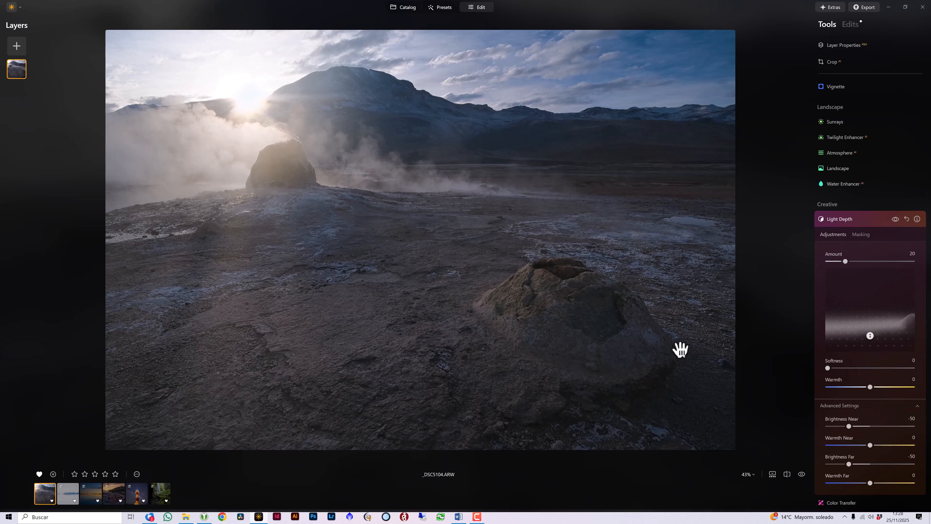
{"action": "mouse_move", "coordinate": [872, 314]}
{"action": "left_mouse_down"}
{"action": "mouse_move", "coordinate": [871, 296]}
{"action": "mouse_move", "coordinate": [869, 310]}
{"action": "left_mouse_up"}
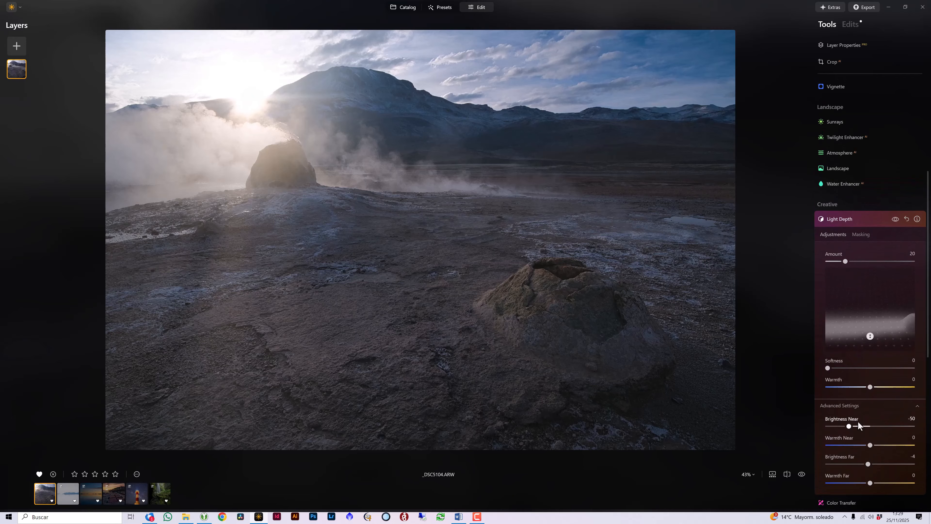
Step: In Color, set Saturation to 13 and Vibrance to 2, and the HSL saturation of Orange to 40 and Green to 58
{"action": "scroll", "coordinate": [859, 423], "scroll_direction": "up", "scroll_amount": 5}
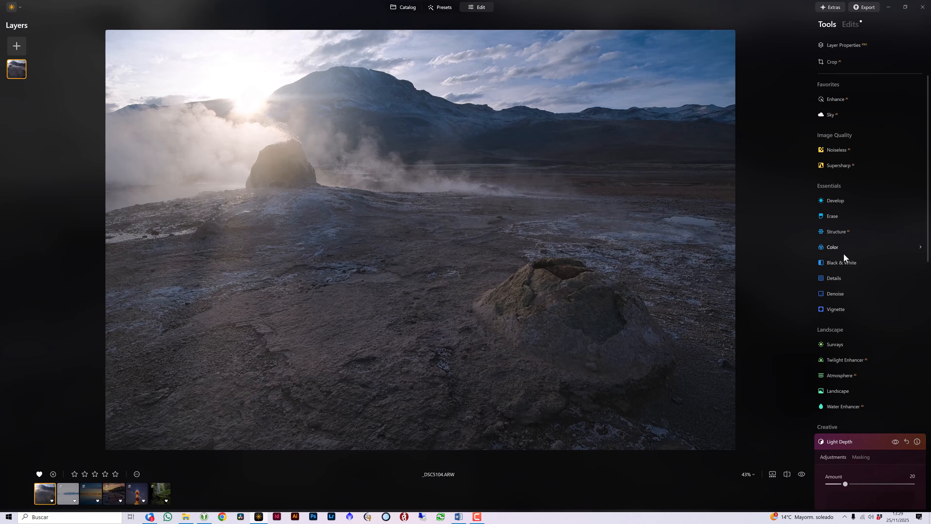
{"action": "left_click", "coordinate": [837, 245]}
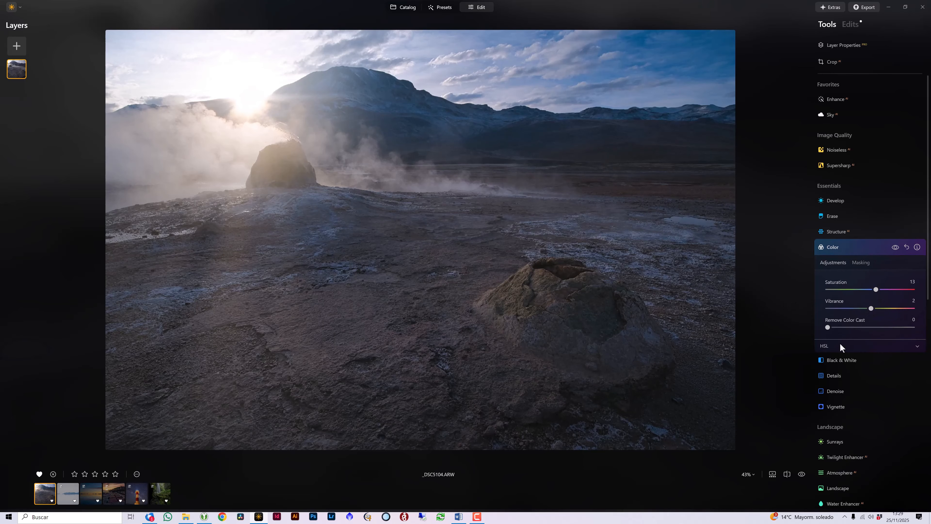
{"action": "left_click", "coordinate": [914, 347]}
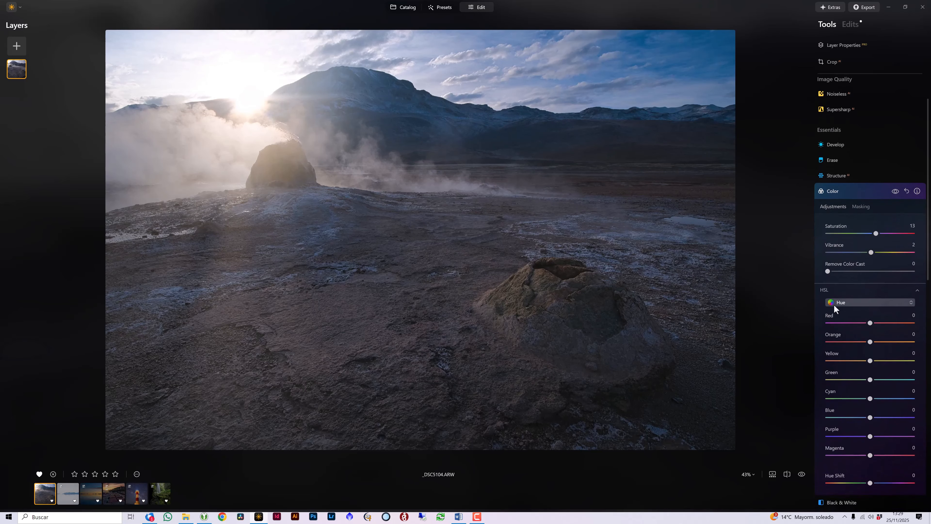
{"action": "left_click", "coordinate": [850, 303]}
{"action": "left_click", "coordinate": [853, 327]}
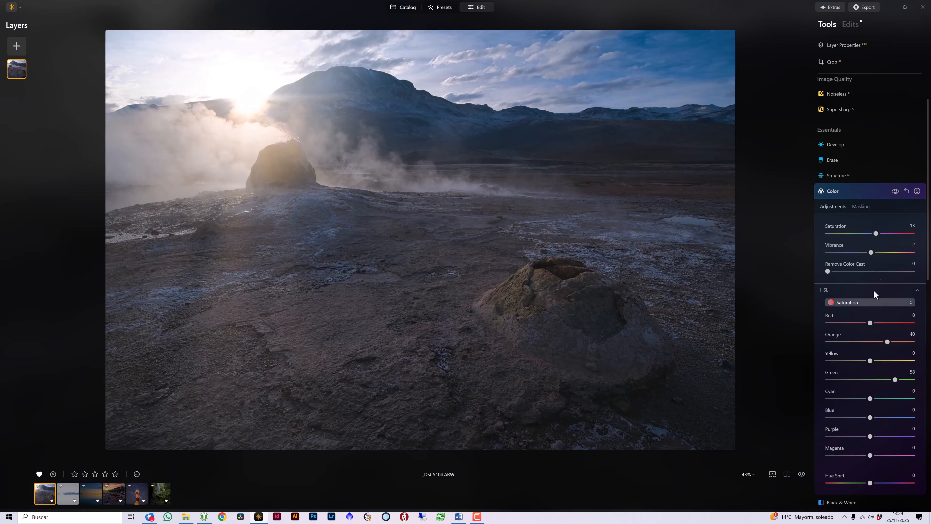
Step: Compare the photo with the Color adjustments off and on, and inspect the foreground mound at 100% zoom
{"action": "left_click", "coordinate": [896, 191]}
{"action": "left_click", "coordinate": [896, 191]}
{"action": "left_click", "coordinate": [896, 192]}
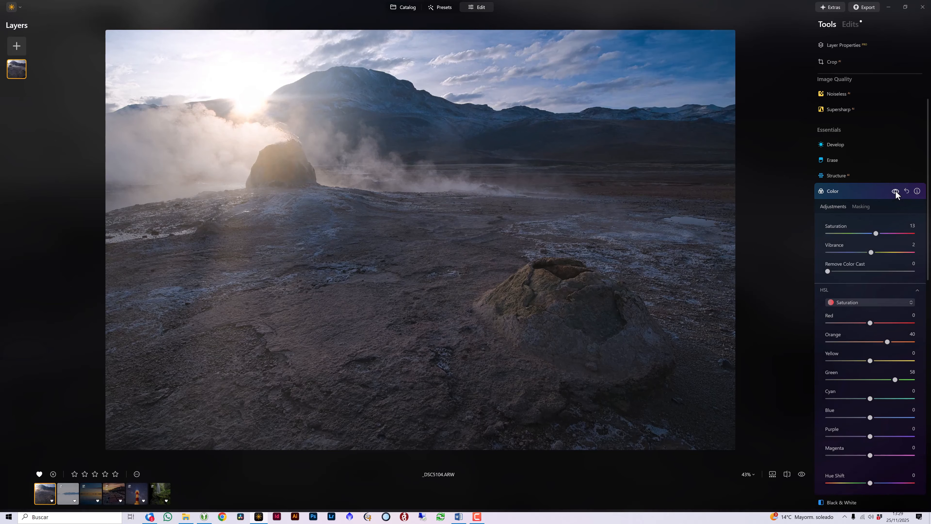
{"action": "left_click", "coordinate": [900, 195]}
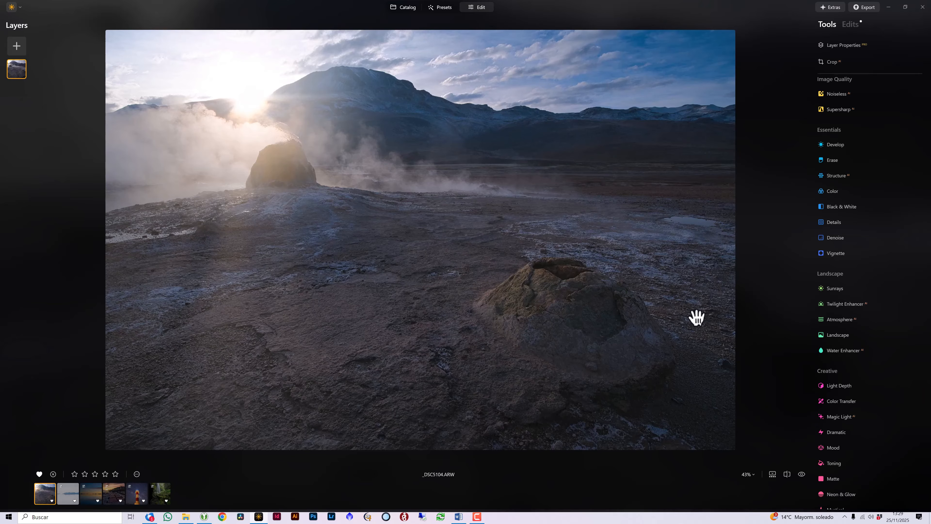
{"action": "left_click", "coordinate": [573, 375]}
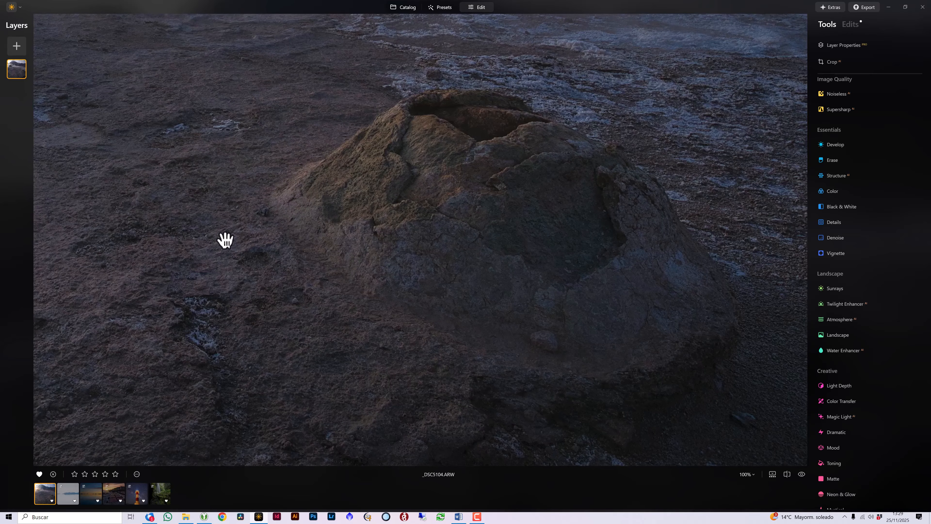
{"action": "left_click", "coordinate": [258, 250]}
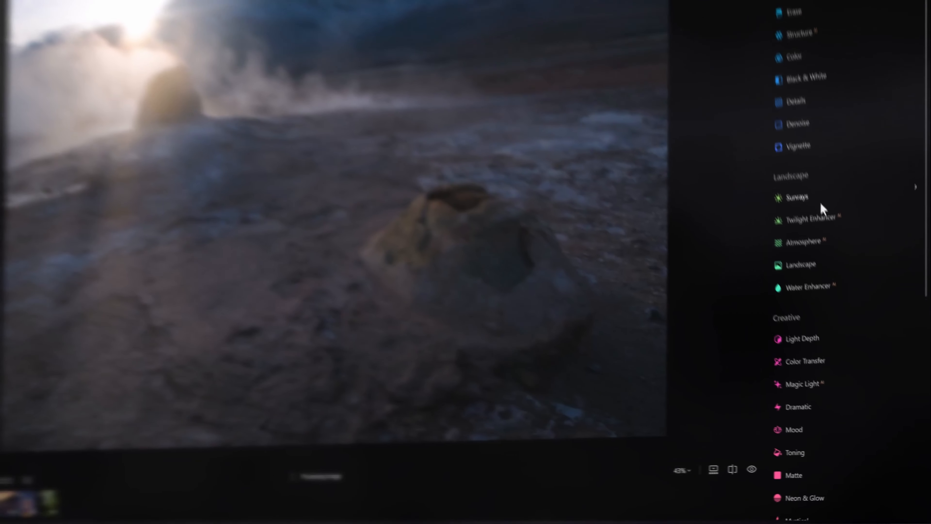
Step: Set the Structure tool's Amount to 11 for the geyser photo
{"action": "scroll", "coordinate": [805, 205], "scroll_direction": "down", "scroll_amount": 2}
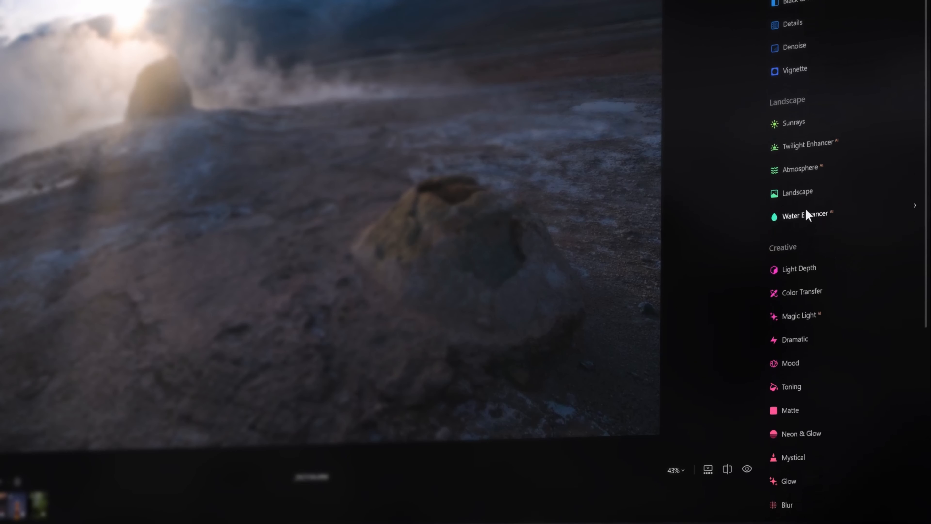
{"action": "scroll", "coordinate": [805, 216], "scroll_direction": "up", "scroll_amount": 5}
{"action": "left_click", "coordinate": [799, 101]}
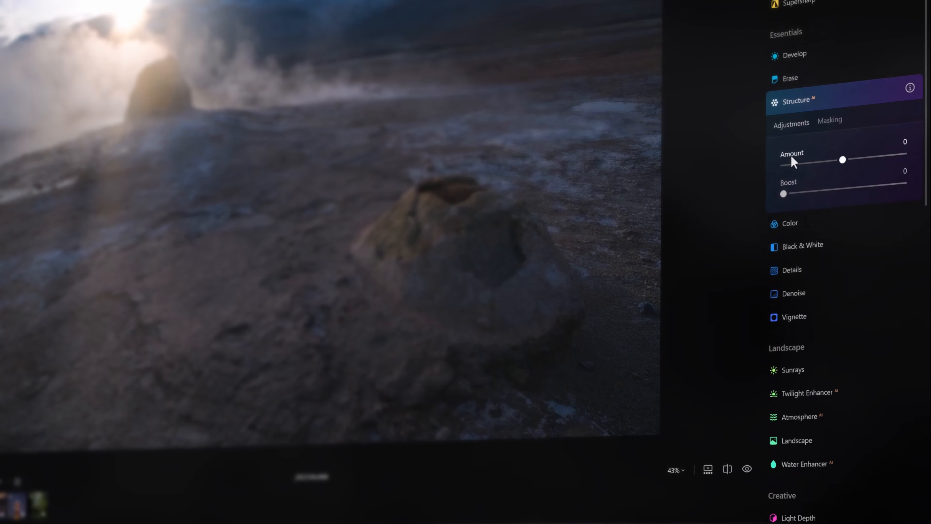
{"action": "left_click_drag", "start_coordinate": [843, 161], "coordinate": [849, 161]}
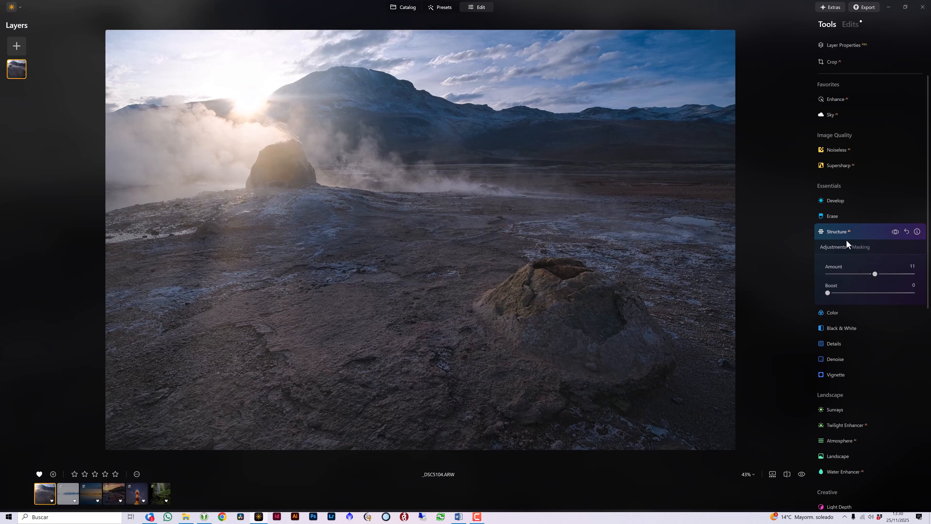
Step: Mask Structure with a linear gradient that covers the foreground terrain and fades out toward the mountains
{"action": "left_click", "coordinate": [860, 247]}
{"action": "scroll", "coordinate": [856, 246], "scroll_direction": "down", "scroll_amount": 4}
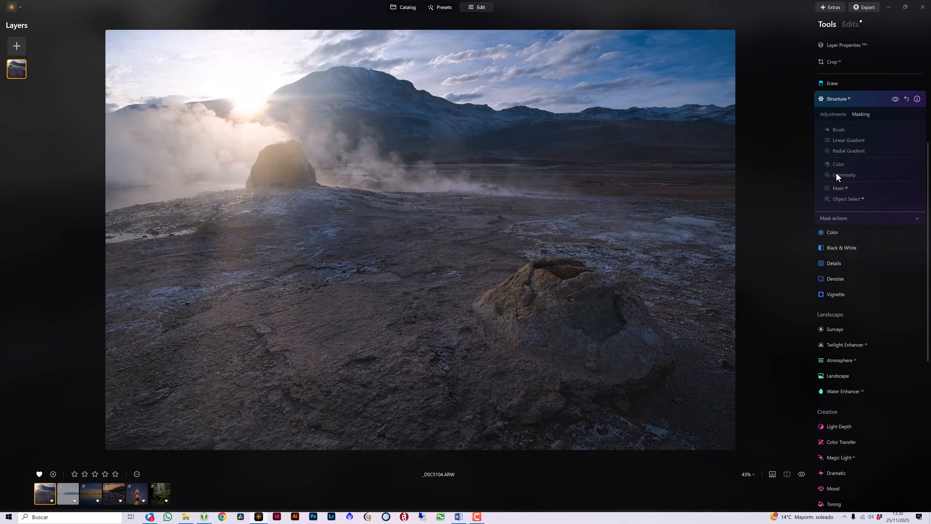
{"action": "left_click", "coordinate": [842, 142]}
{"action": "left_click_drag", "start_coordinate": [499, 388], "coordinate": [439, 165]}
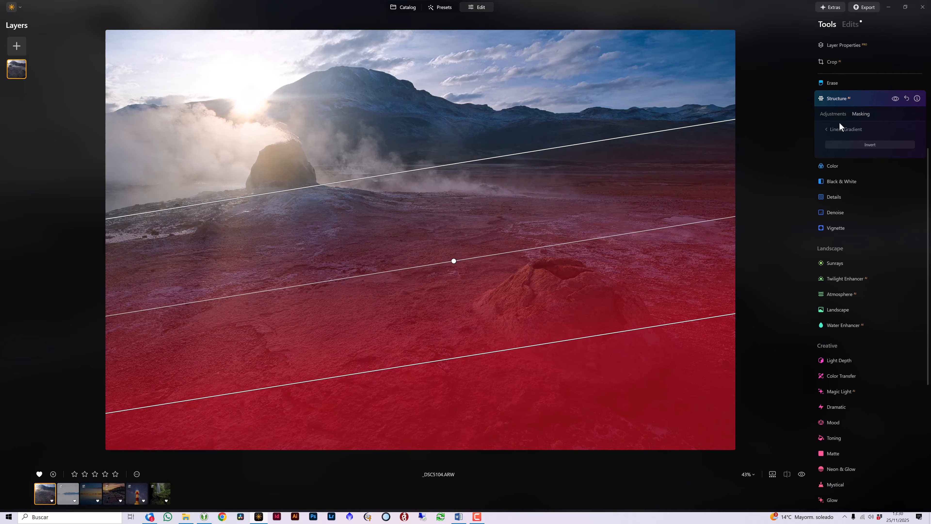
{"action": "left_click", "coordinate": [835, 115]}
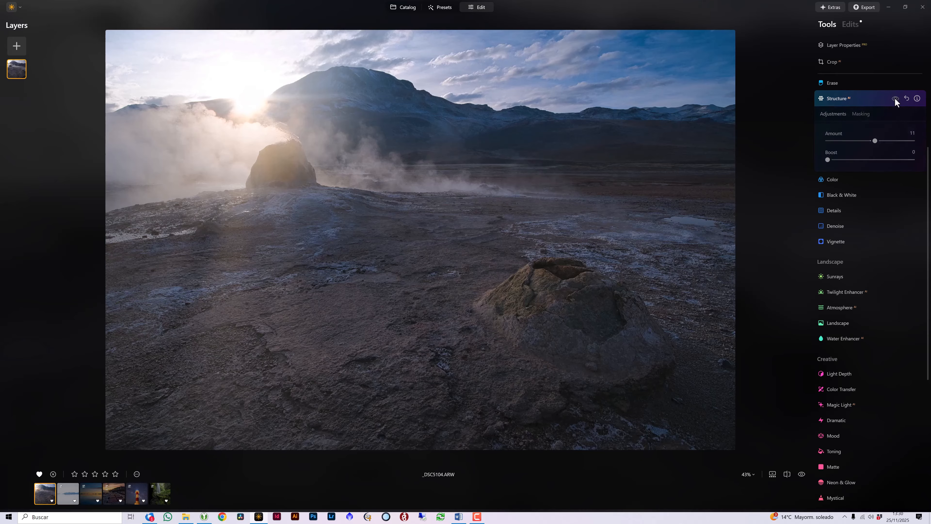
Step: Add Atmosphere fog with an Amount of 13 and compare the photo with the effect off and on
{"action": "scroll", "coordinate": [892, 388], "scroll_direction": "down", "scroll_amount": 5}
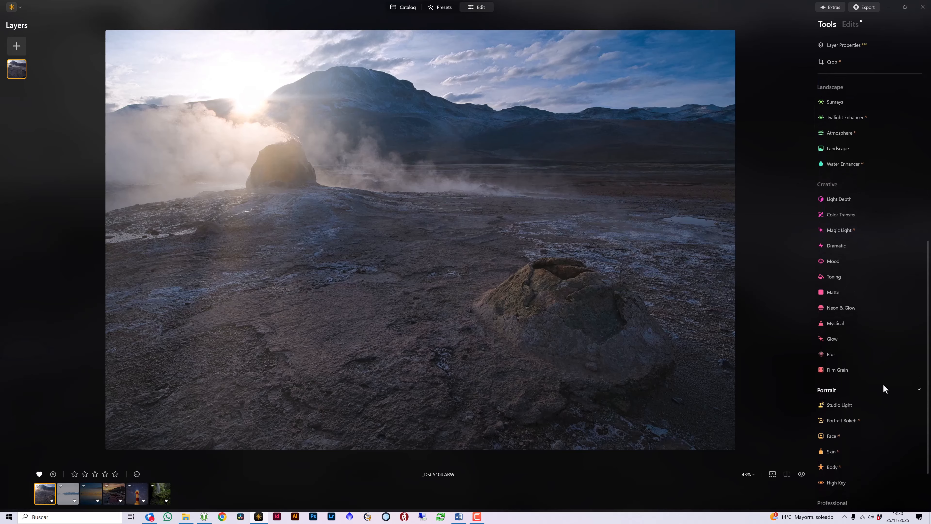
{"action": "scroll", "coordinate": [883, 384], "scroll_direction": "up", "scroll_amount": 4}
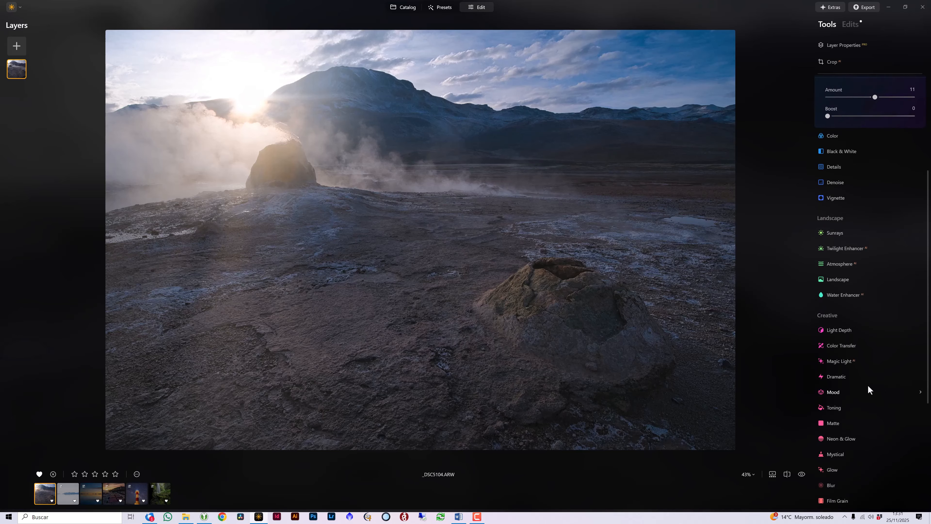
{"action": "left_click", "coordinate": [833, 264]}
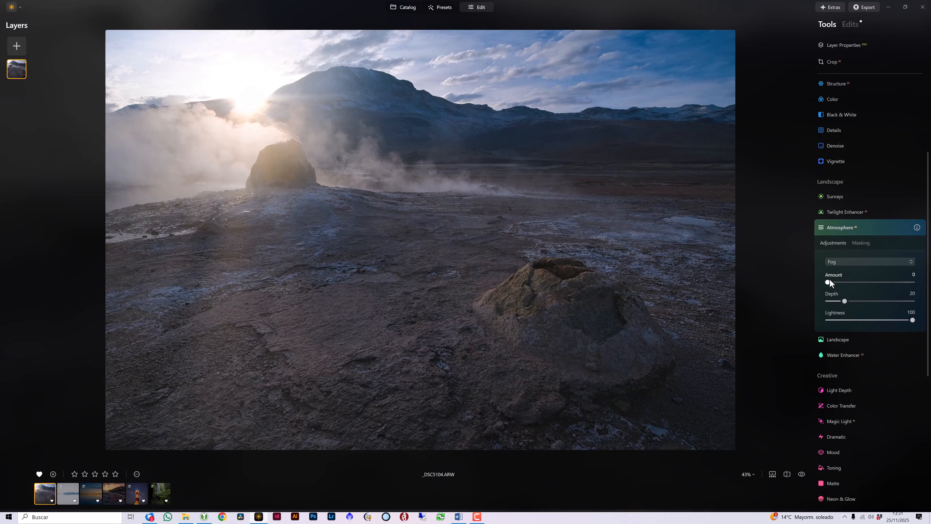
{"action": "left_click_drag", "start_coordinate": [828, 282], "coordinate": [835, 284]}
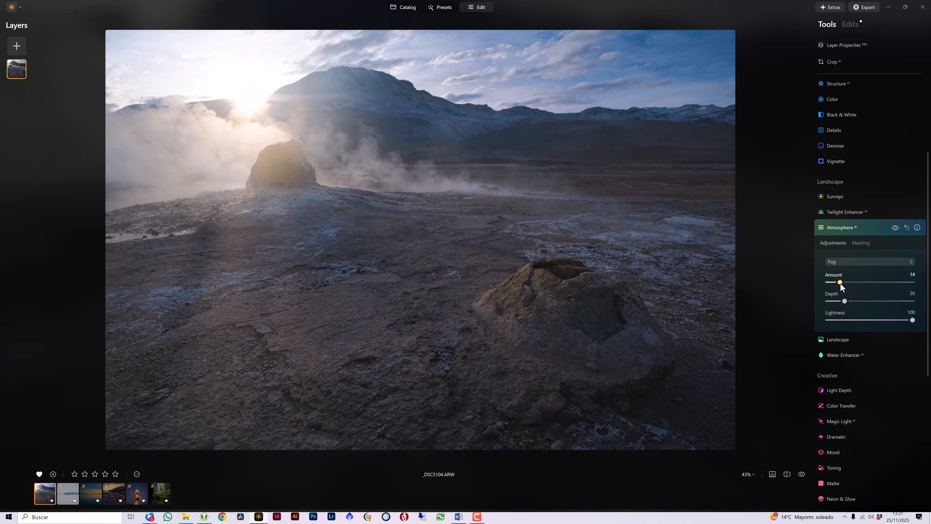
{"action": "left_click_drag", "start_coordinate": [835, 284], "coordinate": [843, 289]}
{"action": "left_click", "coordinate": [895, 227]}
{"action": "left_click", "coordinate": [895, 228]}
{"action": "left_click", "coordinate": [895, 227]}
{"action": "left_click", "coordinate": [895, 228]}
{"action": "left_click", "coordinate": [895, 228]}
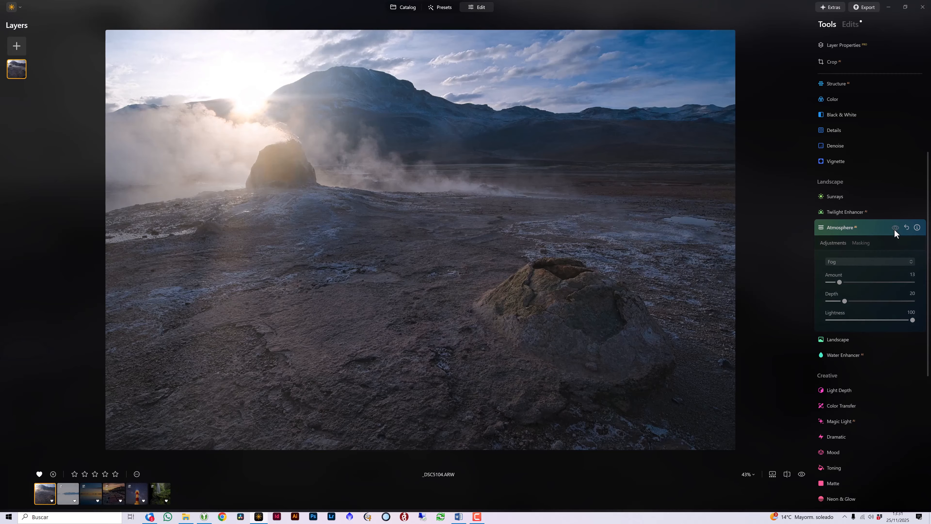
{"action": "left_click", "coordinate": [895, 228]}
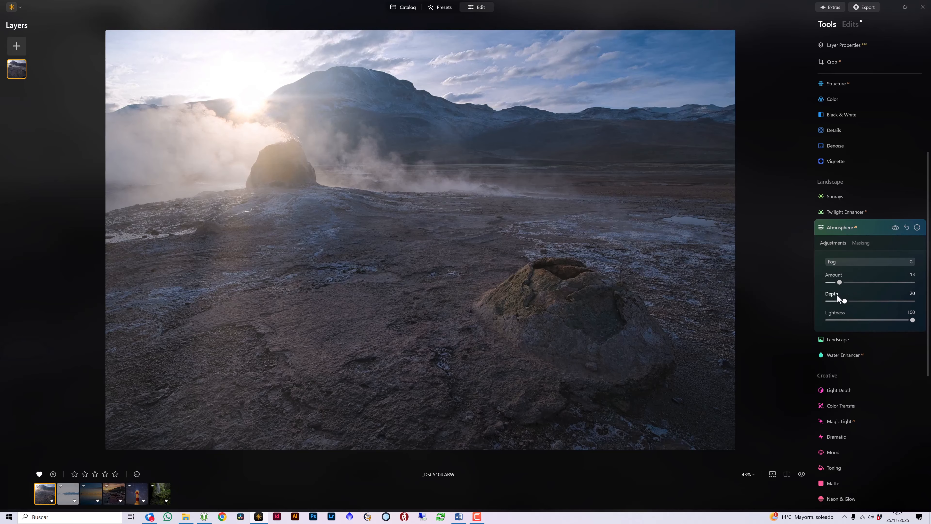
Step: Lower the fog's Lightness to 79 and compare the photo with Atmosphere off and on
{"action": "left_click_drag", "start_coordinate": [898, 318], "coordinate": [891, 318]}
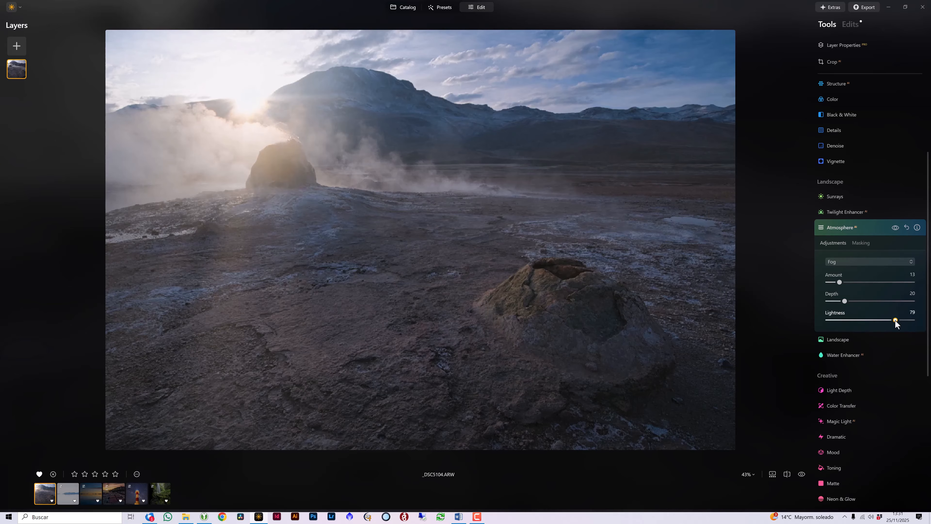
{"action": "left_click", "coordinate": [895, 227]}
{"action": "left_click", "coordinate": [895, 227]}
{"action": "left_click", "coordinate": [896, 227]}
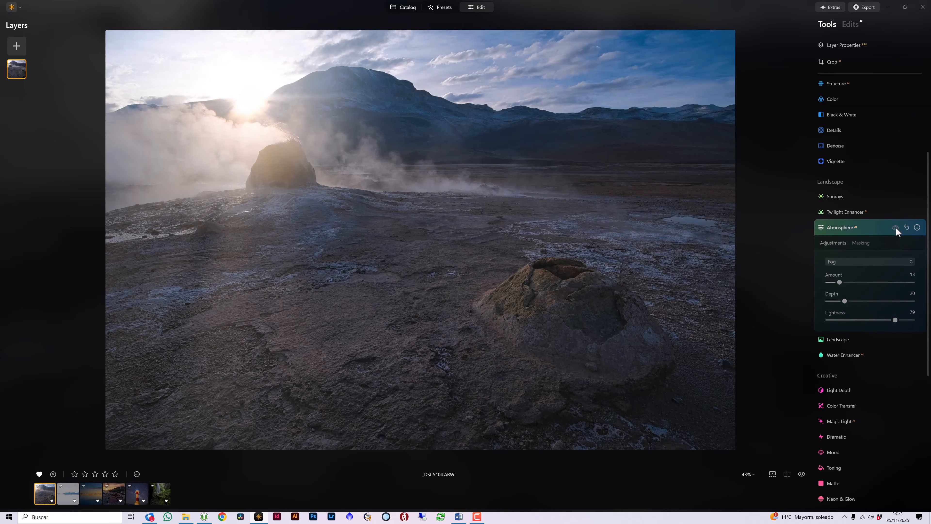
{"action": "left_click", "coordinate": [896, 227]}
{"action": "left_click", "coordinate": [896, 227]}
{"action": "left_click", "coordinate": [896, 227]}
Step: Apply the Mystical effect with an Amount of 34 and check the photo with and without it
{"action": "scroll", "coordinate": [835, 313], "scroll_direction": "down", "scroll_amount": 5}
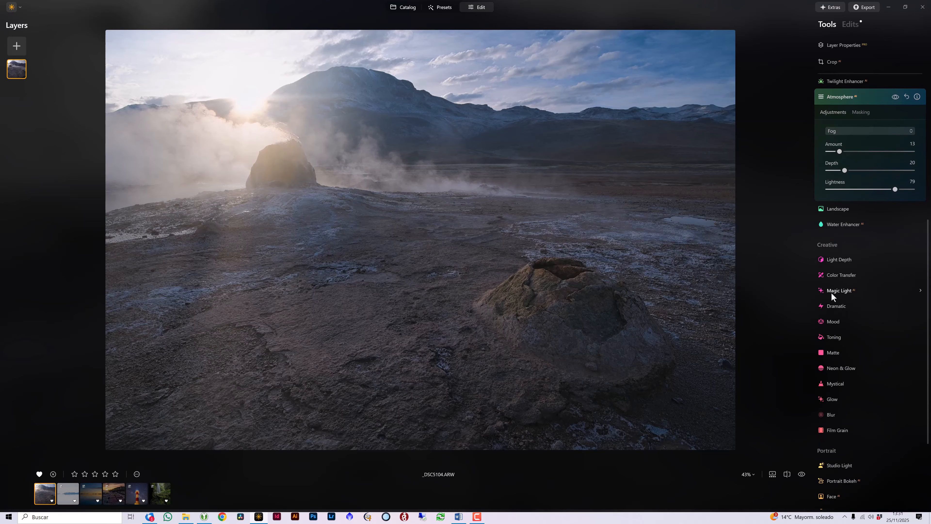
{"action": "left_click", "coordinate": [833, 384]}
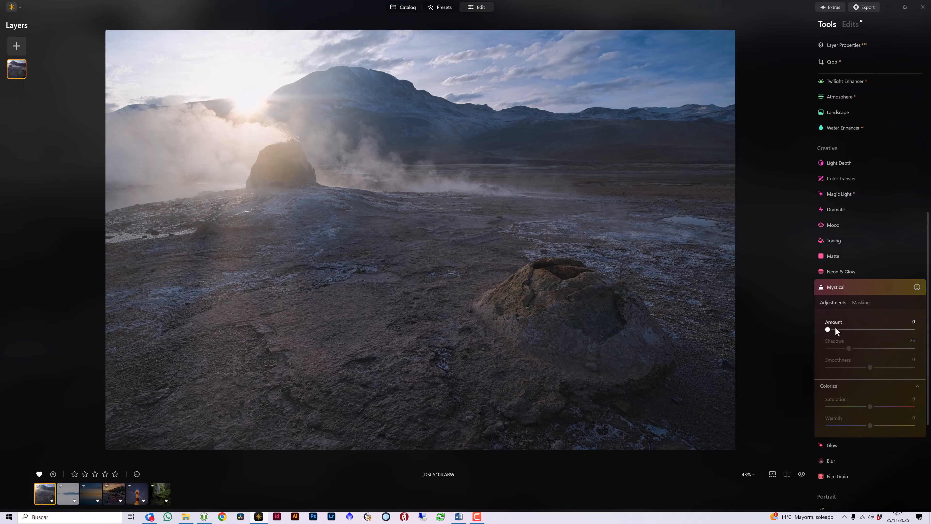
{"action": "left_click_drag", "start_coordinate": [832, 330], "coordinate": [857, 340]}
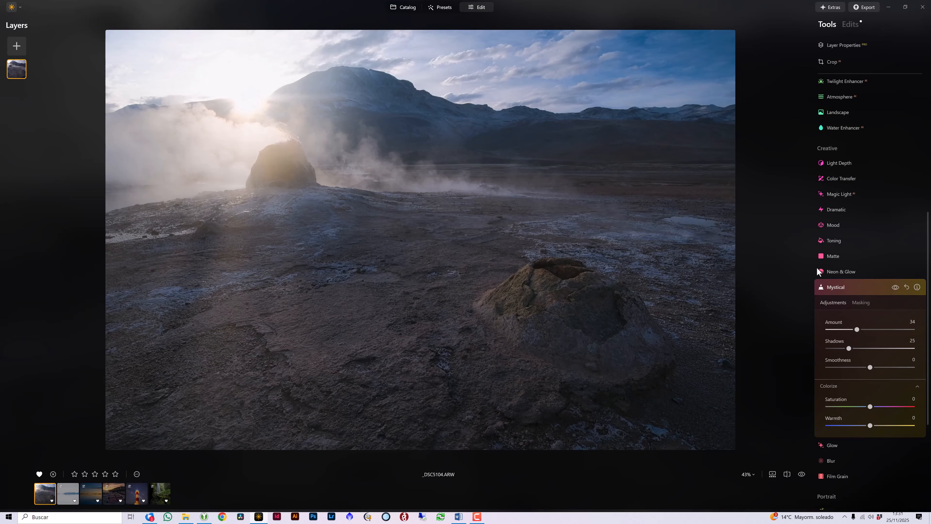
{"action": "left_click", "coordinate": [895, 289]}
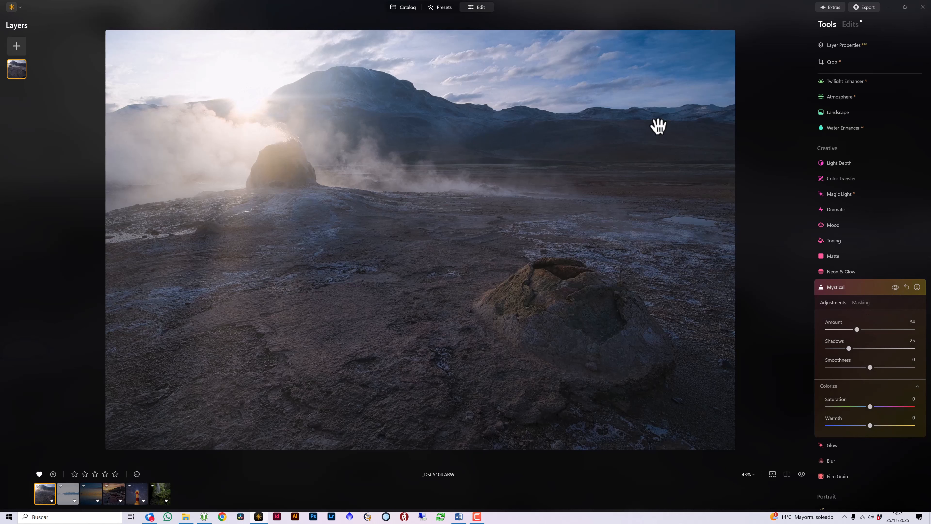
Step: Compare the geyser photo with Mystical off and on, and collapse the tool
{"action": "left_click", "coordinate": [895, 288]}
{"action": "left_click", "coordinate": [896, 289]}
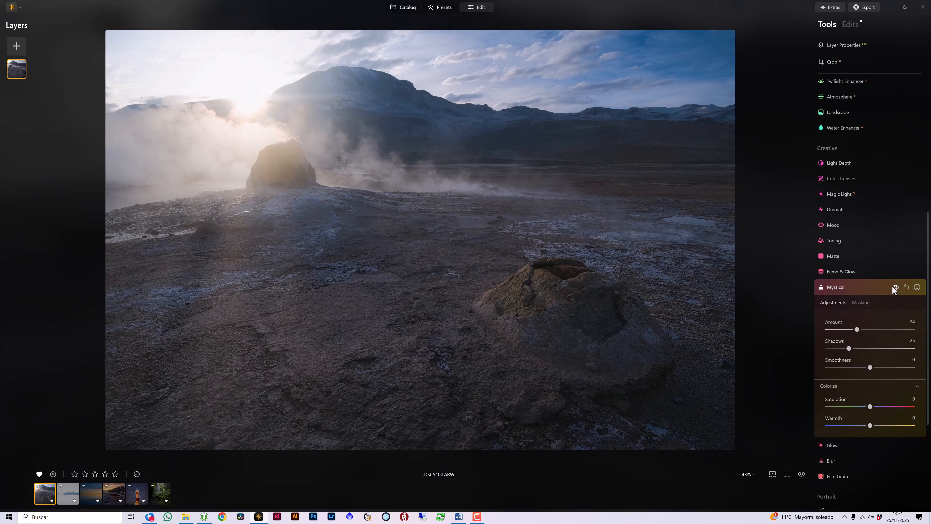
{"action": "left_click", "coordinate": [895, 289]}
{"action": "left_click", "coordinate": [854, 288]}
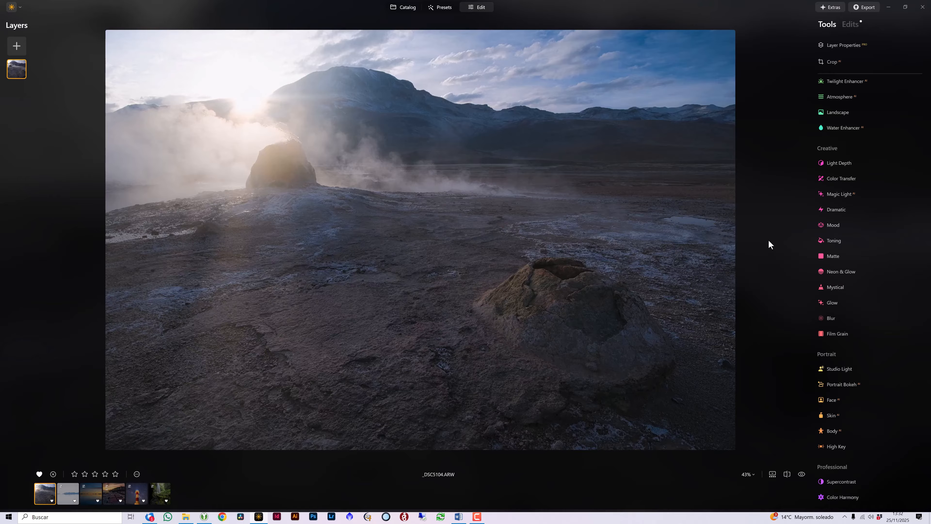
Step: Compare the geyser photo repeatedly before and after all of its edits
{"action": "left_click", "coordinate": [805, 473]}
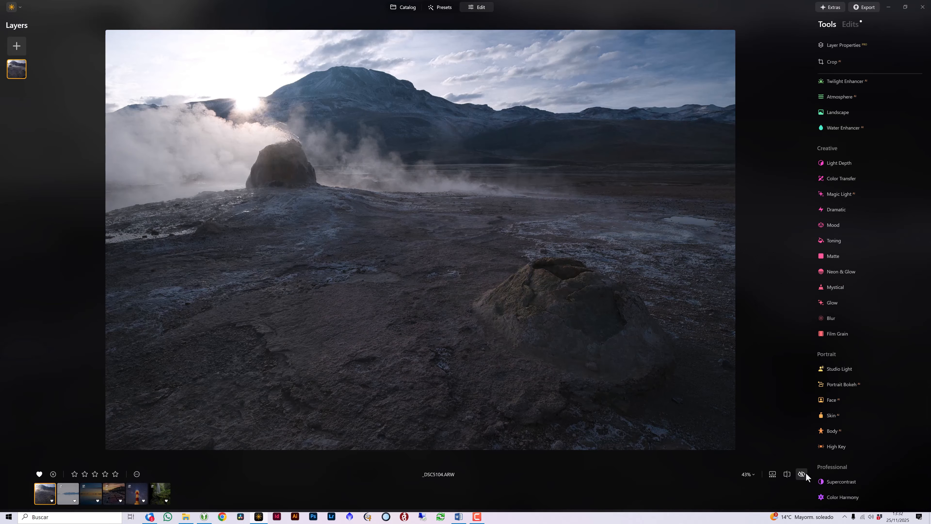
{"action": "left_click", "coordinate": [802, 474]}
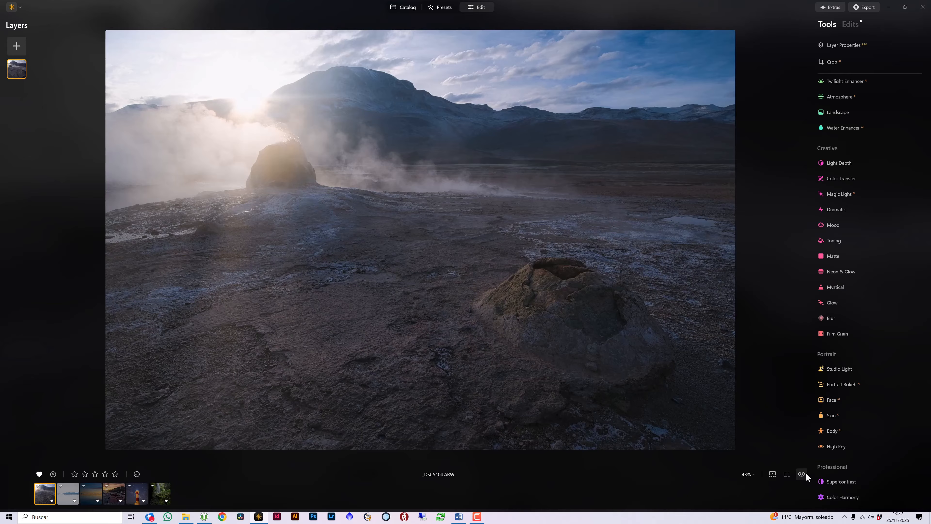
{"action": "left_click", "coordinate": [806, 474]}
{"action": "left_click", "coordinate": [806, 474]}
{"action": "left_click", "coordinate": [806, 474]}
{"action": "left_click", "coordinate": [806, 474]}
{"action": "left_click", "coordinate": [803, 474]}
{"action": "left_click", "coordinate": [803, 474]}
{"action": "left_click", "coordinate": [801, 474]}
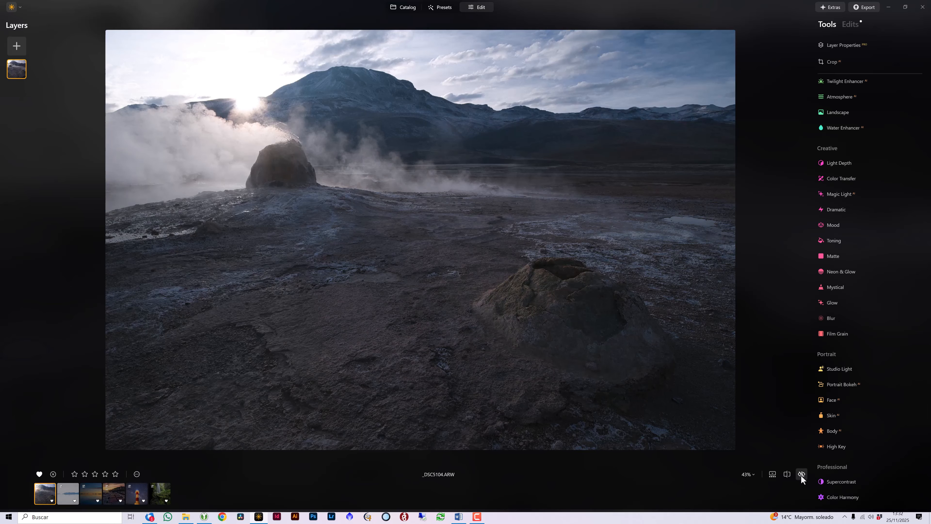
{"action": "left_click", "coordinate": [801, 475]}
{"action": "left_click", "coordinate": [802, 476]}
{"action": "left_click", "coordinate": [802, 475]}
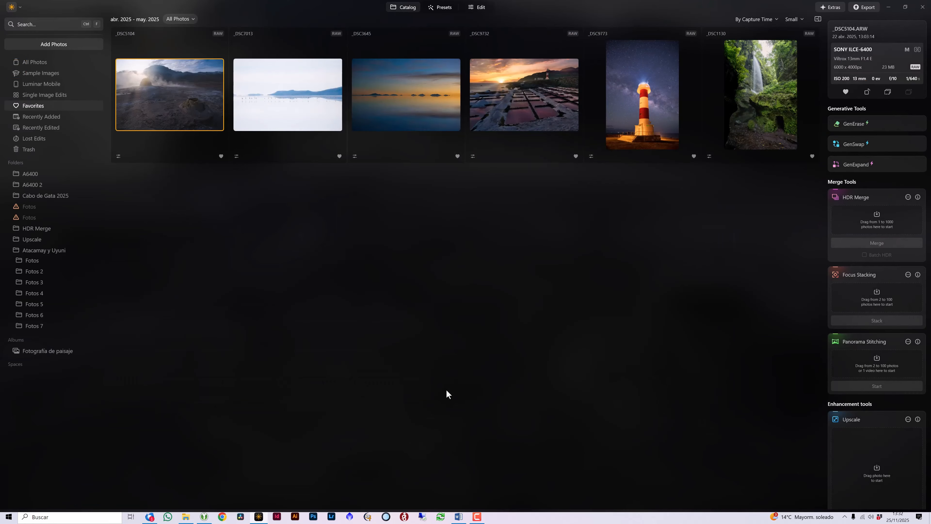
Step: Open the lighthouse night photo _DSC9773.ARW from the catalog for editing and bring up its Develop adjustments
{"action": "double_click", "coordinate": [635, 112]}
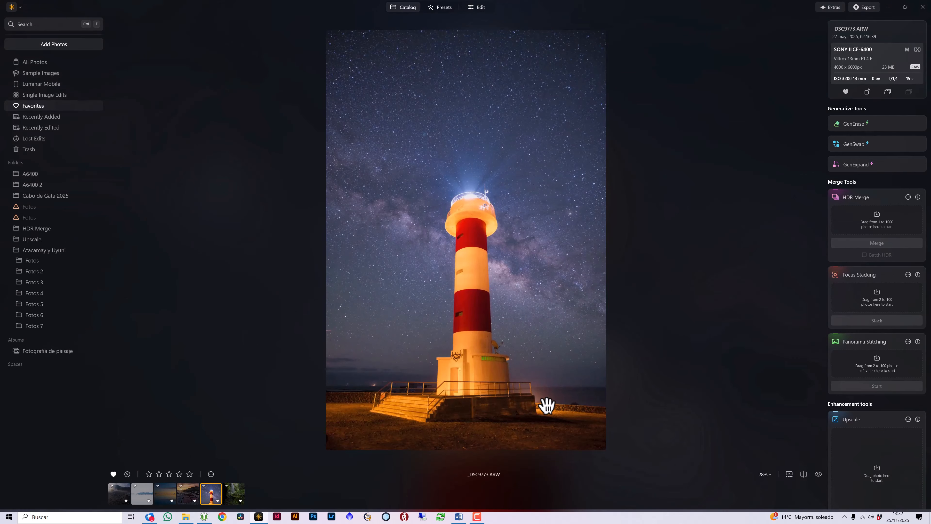
{"action": "left_click", "coordinate": [478, 11]}
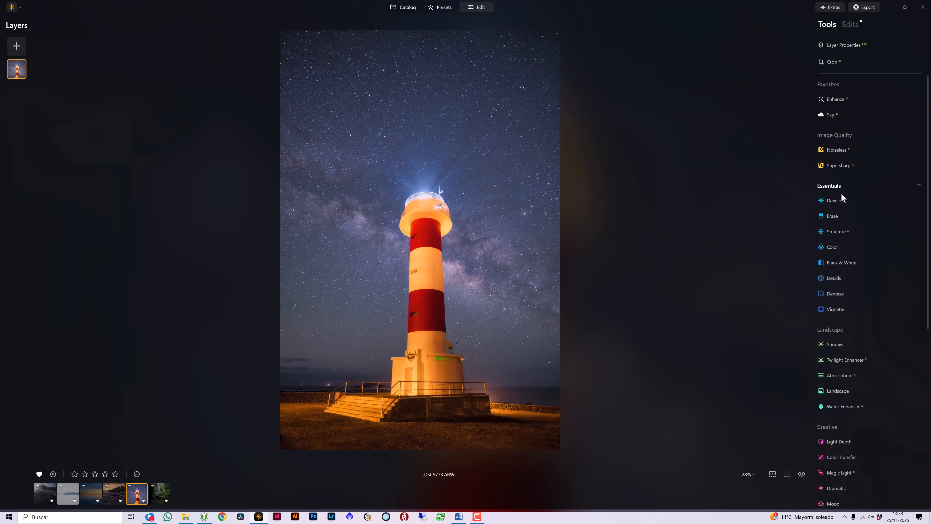
{"action": "left_click", "coordinate": [839, 200]}
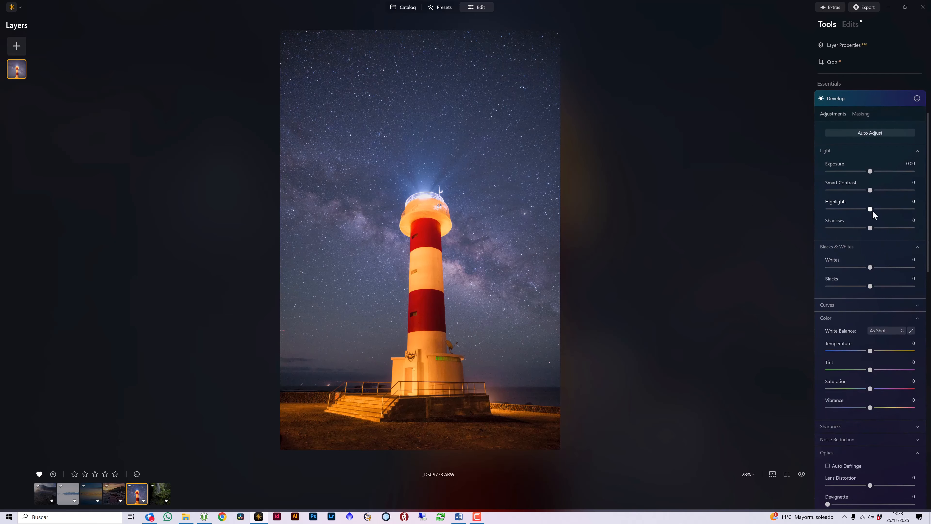
Step: Adjust the lighthouse photo's light in Develop with Highlights at -51, Whites at -61 and Exposure at 0.43
{"action": "left_click_drag", "start_coordinate": [881, 212], "coordinate": [888, 212]}
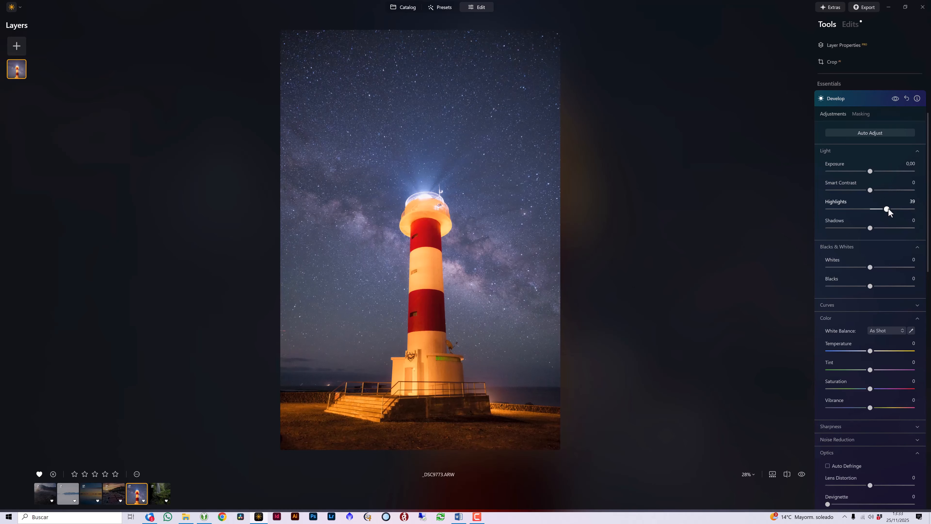
{"action": "double_click", "coordinate": [887, 209]}
{"action": "left_click_drag", "start_coordinate": [872, 212], "coordinate": [852, 214]}
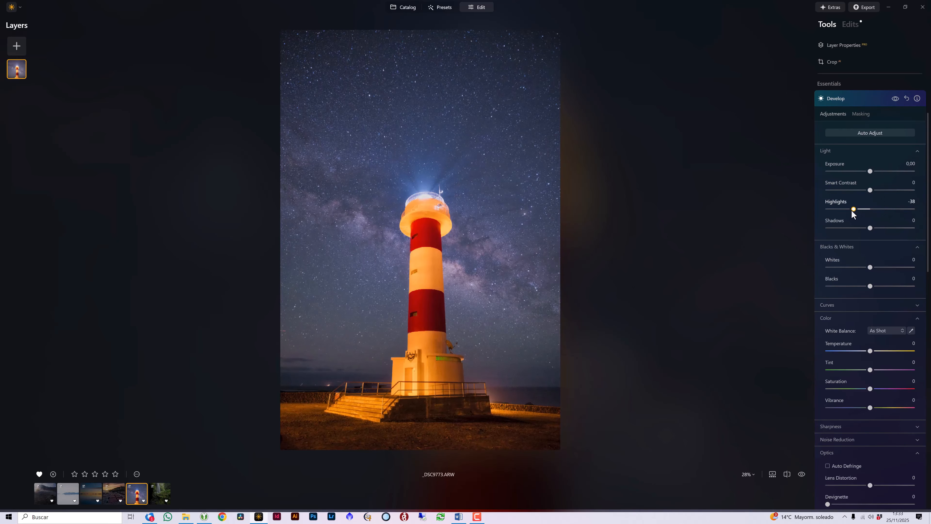
{"action": "left_click_drag", "start_coordinate": [871, 267], "coordinate": [849, 270]}
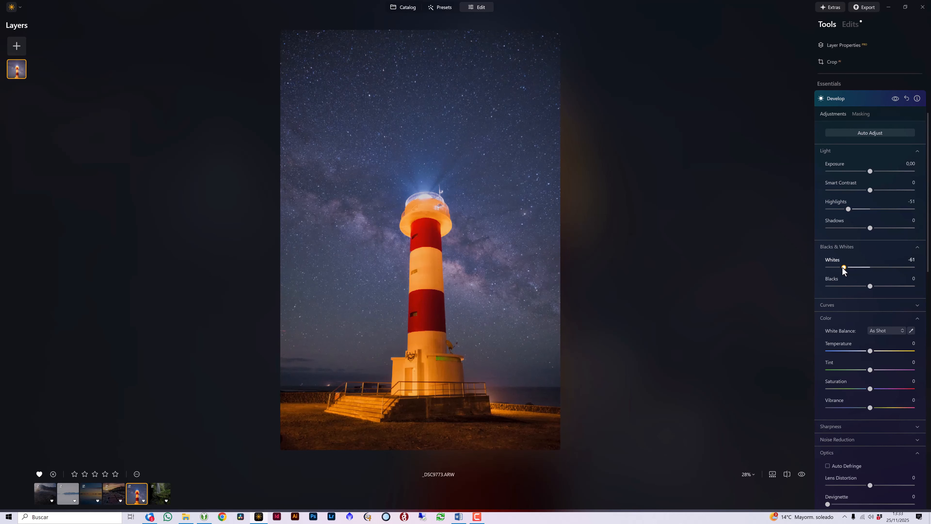
{"action": "left_click_drag", "start_coordinate": [872, 173], "coordinate": [874, 173]}
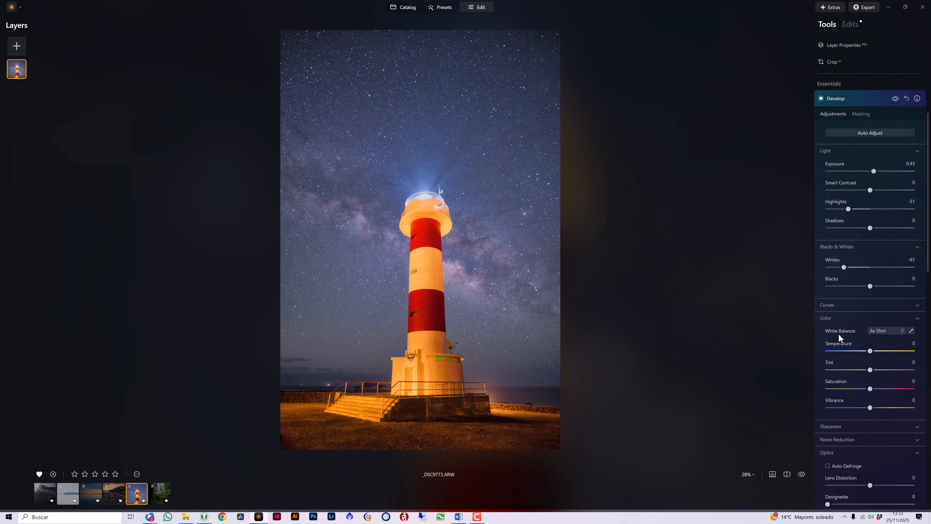
Step: Reduce the lighthouse's warm cast in Color by setting HSL Saturation to -67 for Orange and -35 for Yellow
{"action": "scroll", "coordinate": [839, 337], "scroll_direction": "down", "scroll_amount": 3}
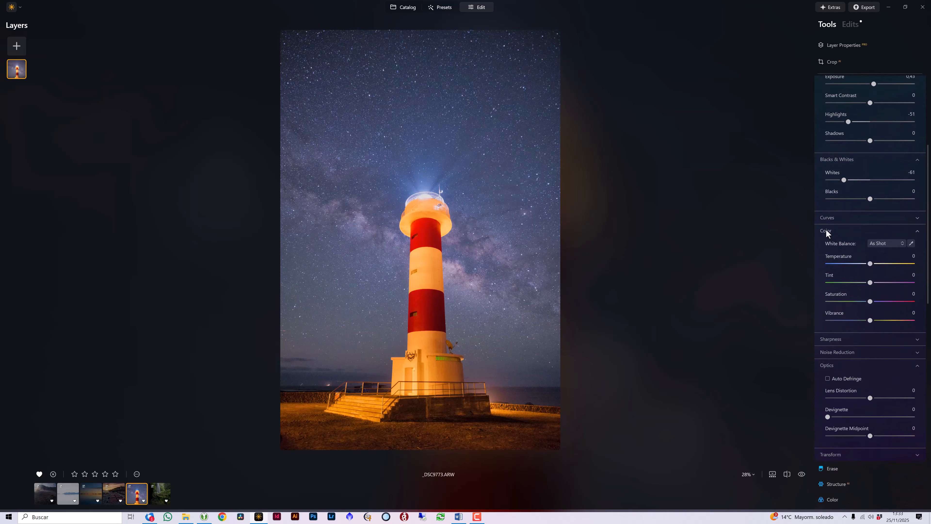
{"action": "scroll", "coordinate": [840, 286], "scroll_direction": "down", "scroll_amount": 13}
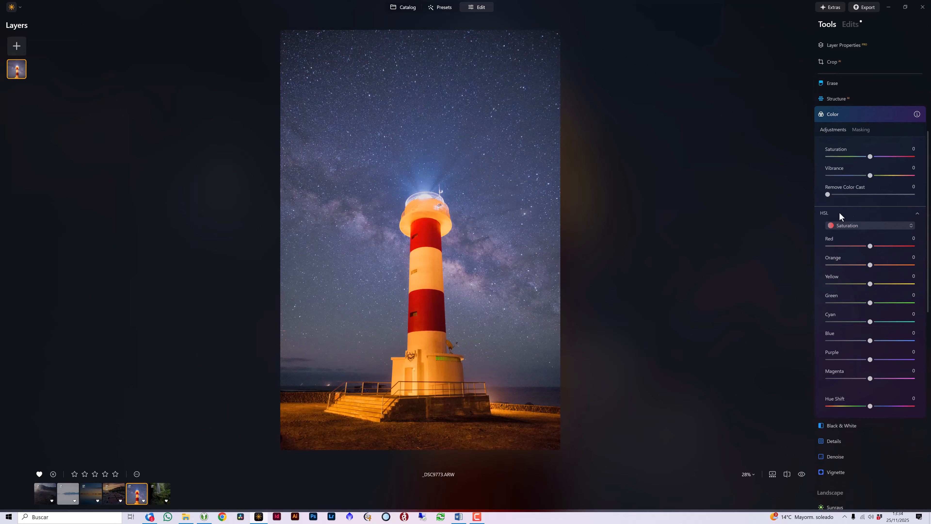
{"action": "left_click", "coordinate": [827, 213]}
{"action": "left_click", "coordinate": [837, 214]}
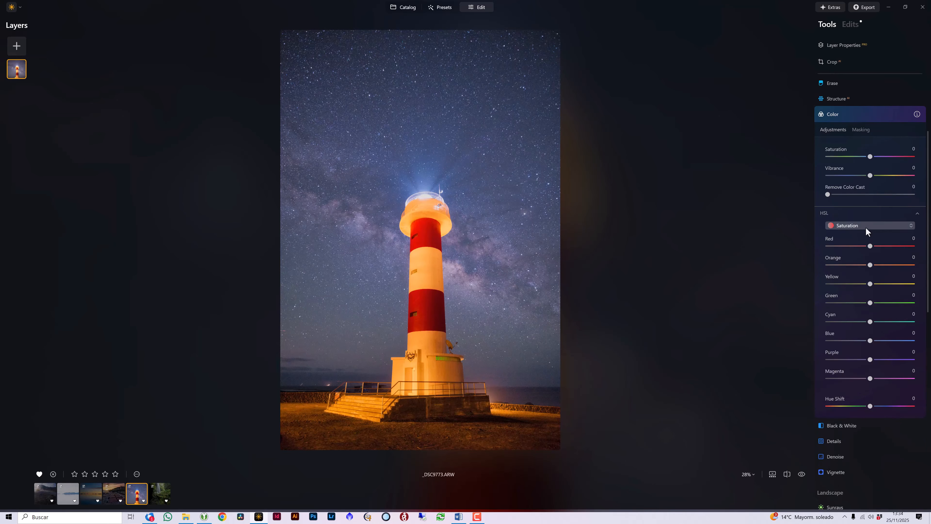
{"action": "left_click_drag", "start_coordinate": [871, 268], "coordinate": [843, 268]}
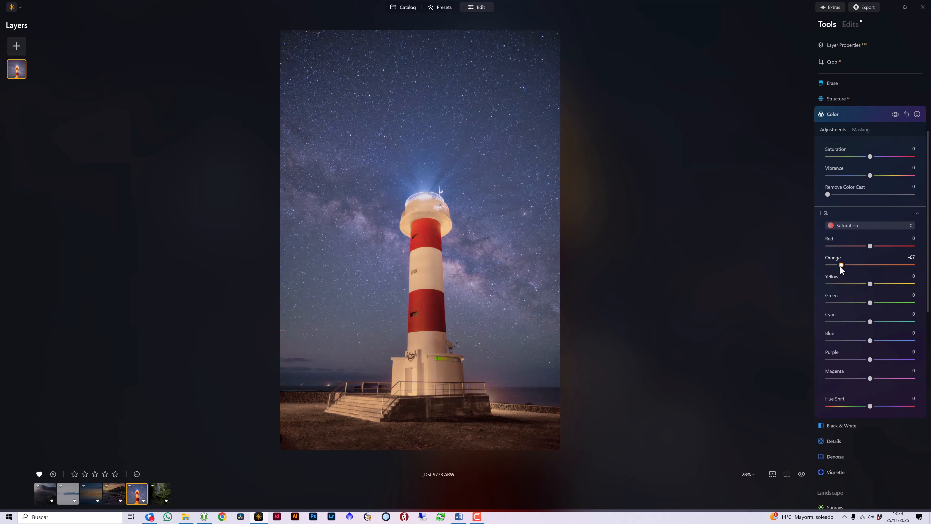
{"action": "left_click_drag", "start_coordinate": [870, 284], "coordinate": [857, 284]}
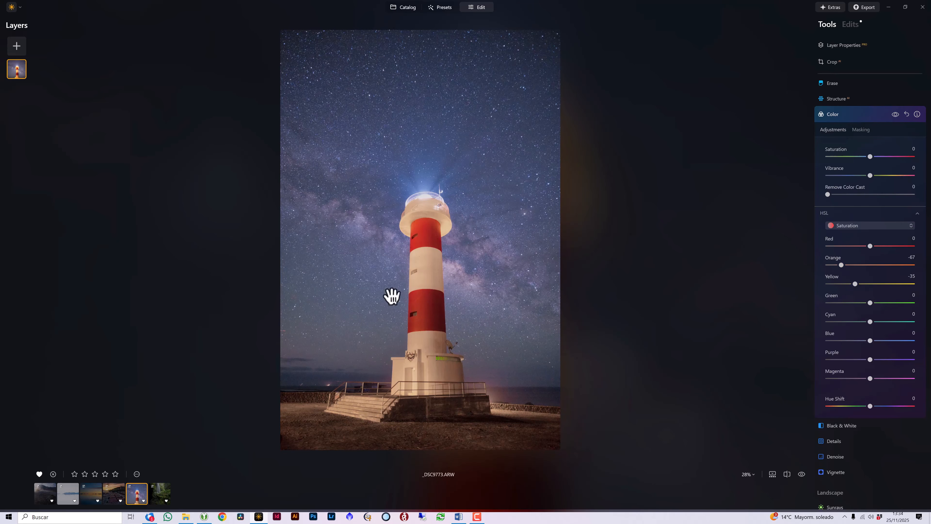
Step: Compare the lighthouse photo with the Color saturation adjustments off and on
{"action": "left_click", "coordinate": [898, 114]}
{"action": "left_click", "coordinate": [898, 114]}
{"action": "left_click", "coordinate": [898, 113]}
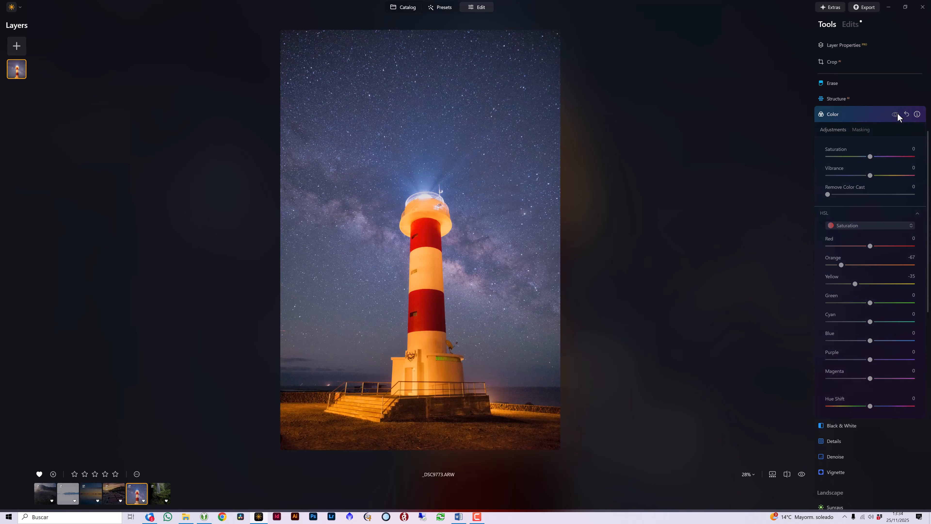
{"action": "left_click", "coordinate": [898, 113]}
{"action": "left_click", "coordinate": [898, 113]}
{"action": "left_click", "coordinate": [898, 113]}
{"action": "left_click", "coordinate": [896, 114]}
{"action": "left_click", "coordinate": [896, 114]}
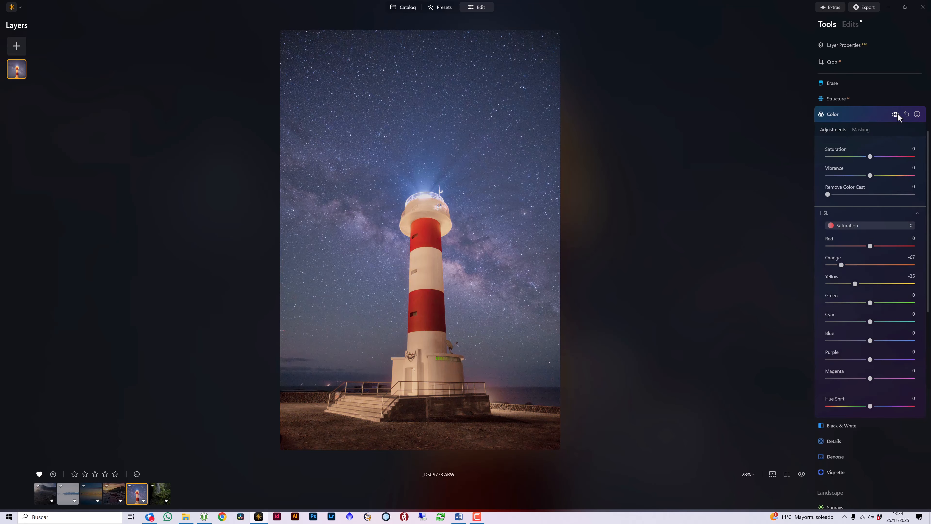
{"action": "left_click", "coordinate": [895, 114]}
{"action": "left_click", "coordinate": [896, 114]}
{"action": "left_click", "coordinate": [896, 114]}
{"action": "left_click", "coordinate": [896, 115]}
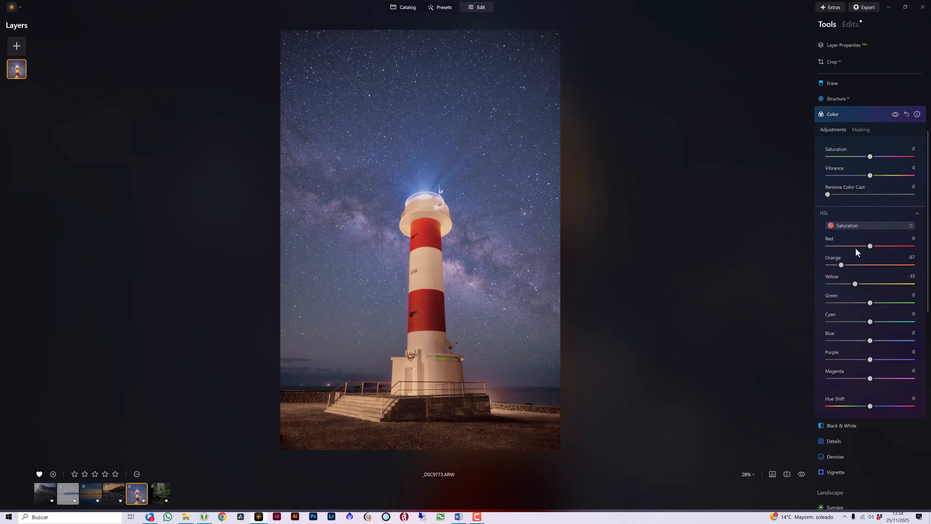
Step: Switch HSL to Luminance and set Orange to -31 and Yellow to -16
{"action": "left_click", "coordinate": [842, 265]}
{"action": "left_click", "coordinate": [865, 226]}
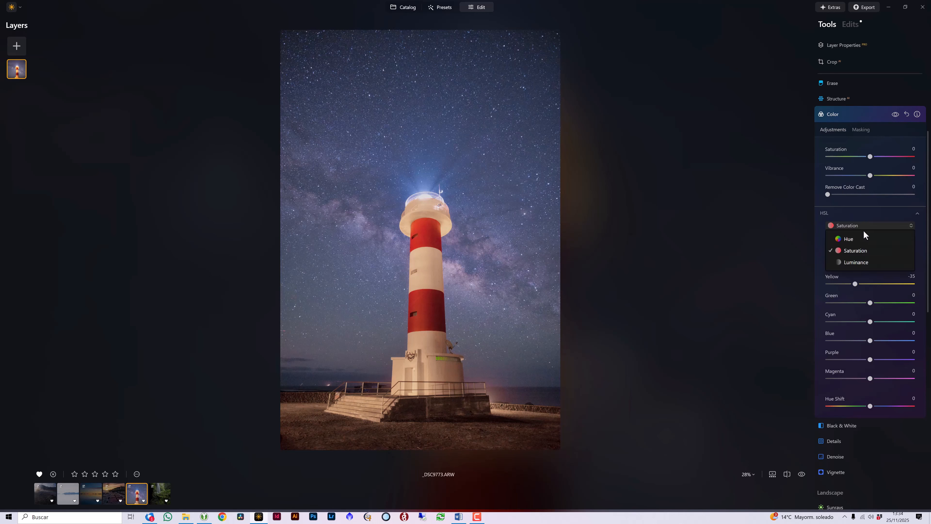
{"action": "left_click", "coordinate": [848, 263]}
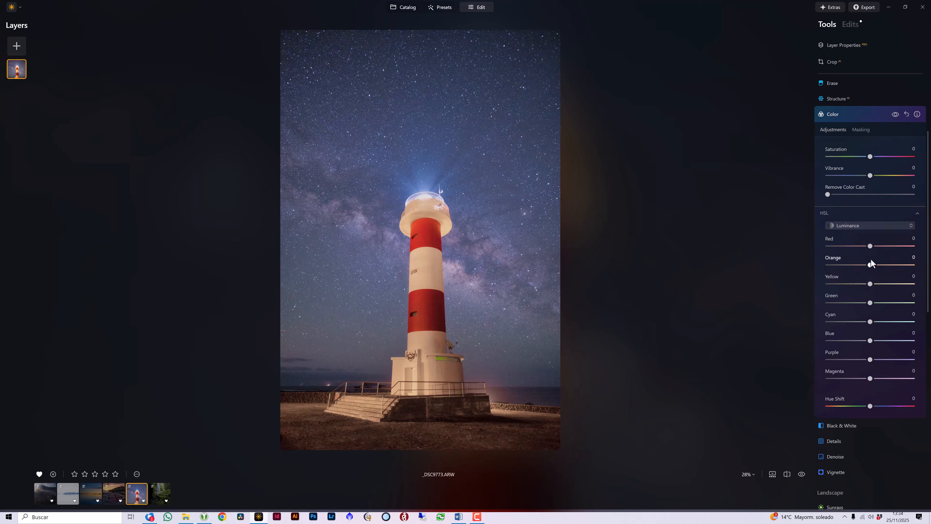
{"action": "mouse_move", "coordinate": [869, 266]}
{"action": "left_mouse_down"}
{"action": "mouse_move", "coordinate": [851, 265]}
{"action": "mouse_move", "coordinate": [859, 267]}
{"action": "left_mouse_up"}
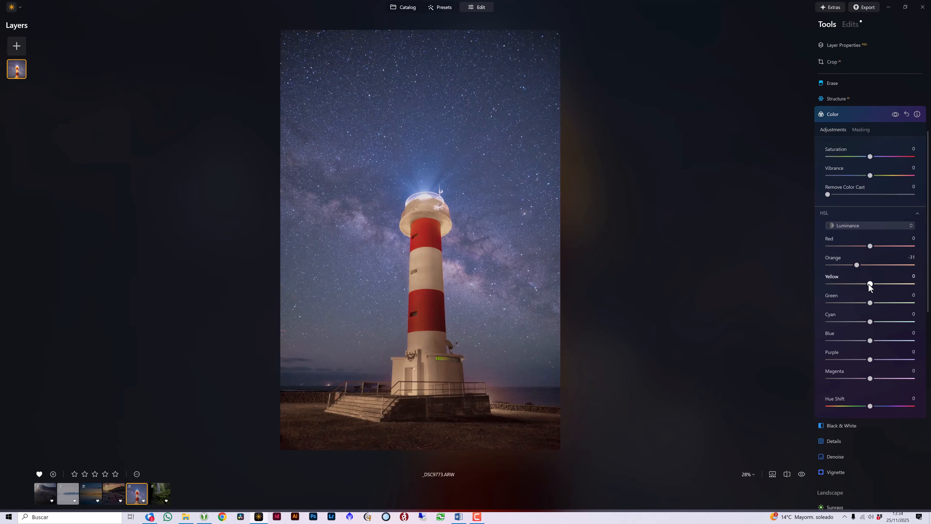
{"action": "left_click_drag", "start_coordinate": [870, 284], "coordinate": [863, 284]}
Step: Compare the lighthouse photo with and without the combined saturation and luminance changes in Color
{"action": "left_click", "coordinate": [895, 115]}
{"action": "left_click", "coordinate": [895, 114]}
{"action": "left_click", "coordinate": [895, 115]}
{"action": "left_click", "coordinate": [896, 114]}
{"action": "left_click", "coordinate": [896, 114]}
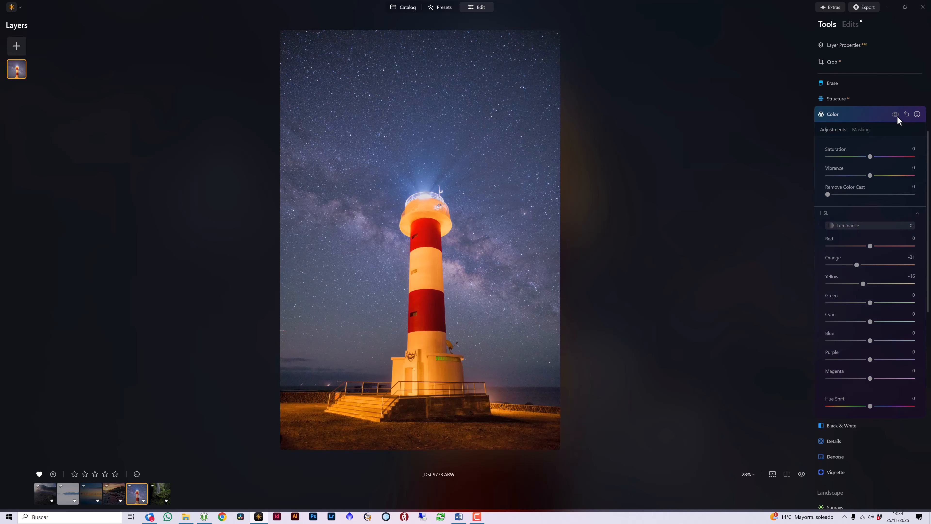
{"action": "left_click", "coordinate": [896, 115]}
{"action": "left_click", "coordinate": [896, 115]}
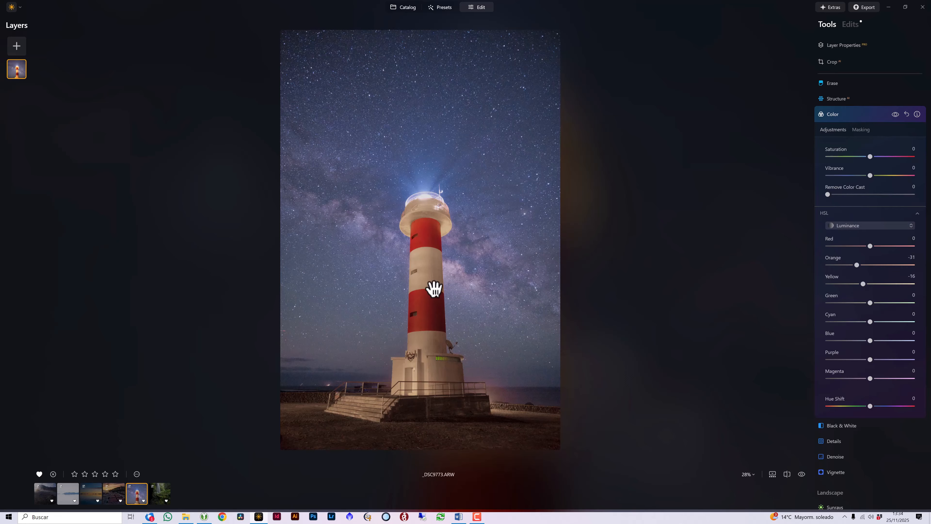
Step: Add Sunrays with the sun center on the lighthouse lantern and an Amount of 19
{"action": "scroll", "coordinate": [889, 352], "scroll_direction": "up", "scroll_amount": 4}
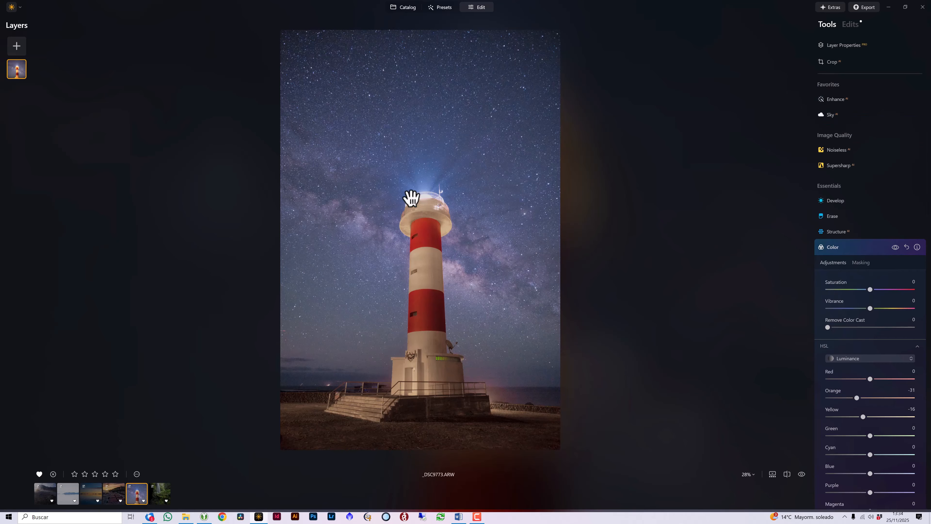
{"action": "scroll", "coordinate": [894, 367], "scroll_direction": "down", "scroll_amount": 8}
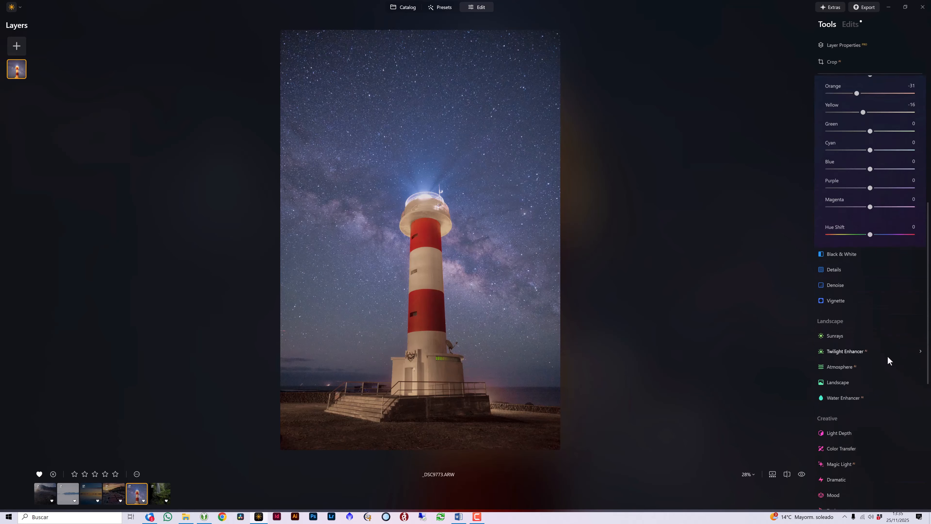
{"action": "scroll", "coordinate": [886, 360], "scroll_direction": "down", "scroll_amount": 10}
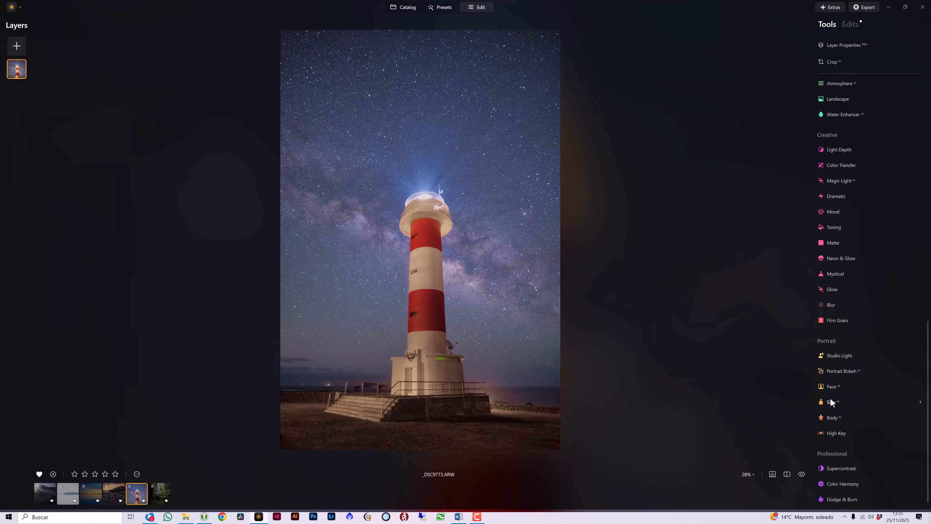
{"action": "scroll", "coordinate": [840, 419], "scroll_direction": "up", "scroll_amount": 12}
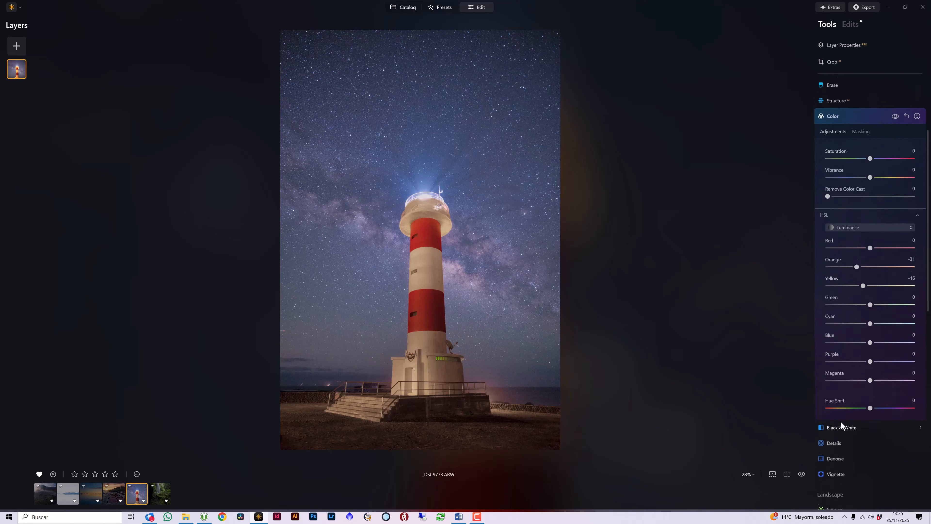
{"action": "scroll", "coordinate": [841, 422], "scroll_direction": "down", "scroll_amount": 3}
{"action": "left_click", "coordinate": [837, 426]}
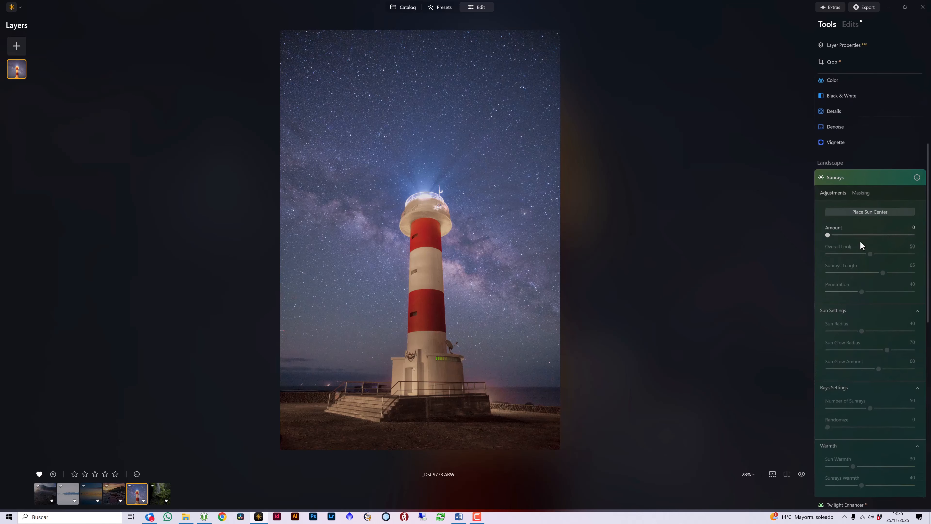
{"action": "left_click", "coordinate": [866, 212]}
{"action": "left_click", "coordinate": [364, 114]}
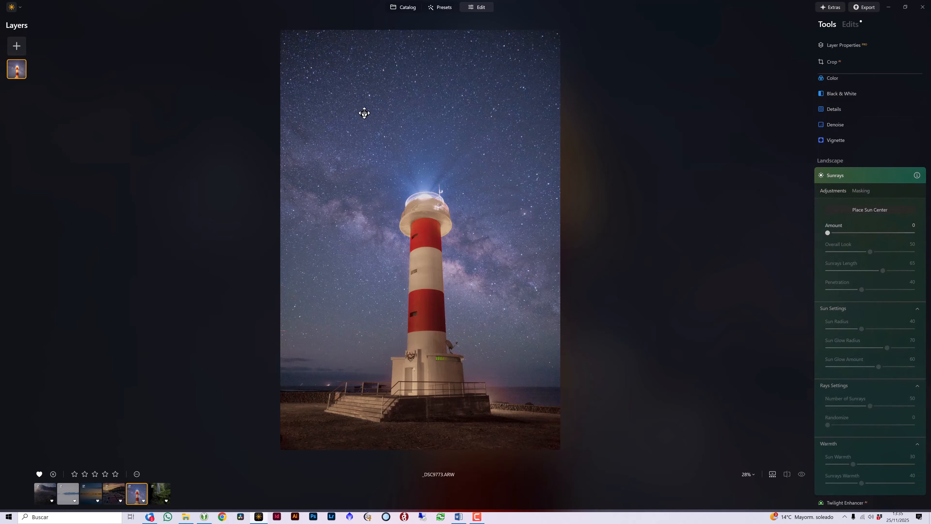
{"action": "left_click_drag", "start_coordinate": [364, 114], "coordinate": [426, 194]}
{"action": "left_click_drag", "start_coordinate": [828, 233], "coordinate": [842, 235]}
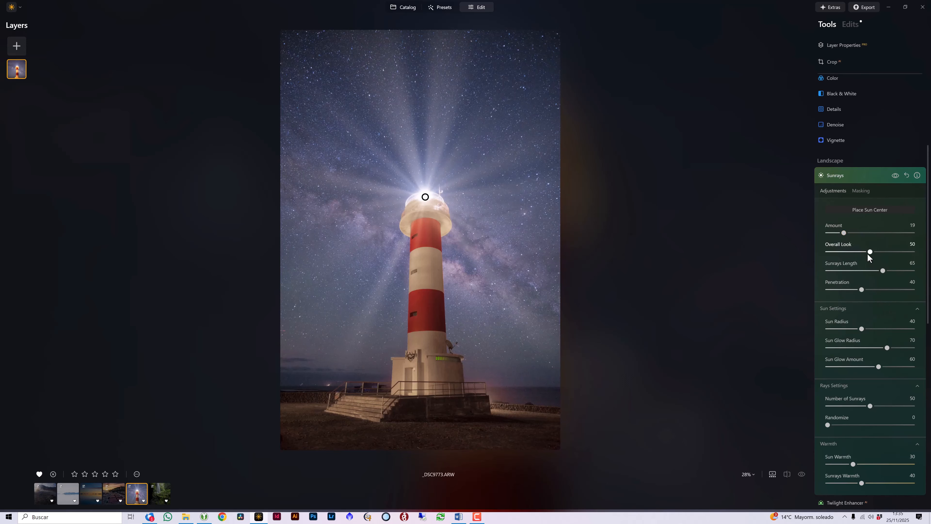
Step: Refine the rays: Overall Look 27, Sunrays Length 62, Penetration 45, Sun Radius 33, Sun Glow Radius 65, Sun Glow Amount 64, Number of Sunrays 0
{"action": "left_click_drag", "start_coordinate": [870, 253], "coordinate": [866, 289]}
{"action": "left_click", "coordinate": [849, 258]}
{"action": "left_click_drag", "start_coordinate": [862, 328], "coordinate": [850, 331]}
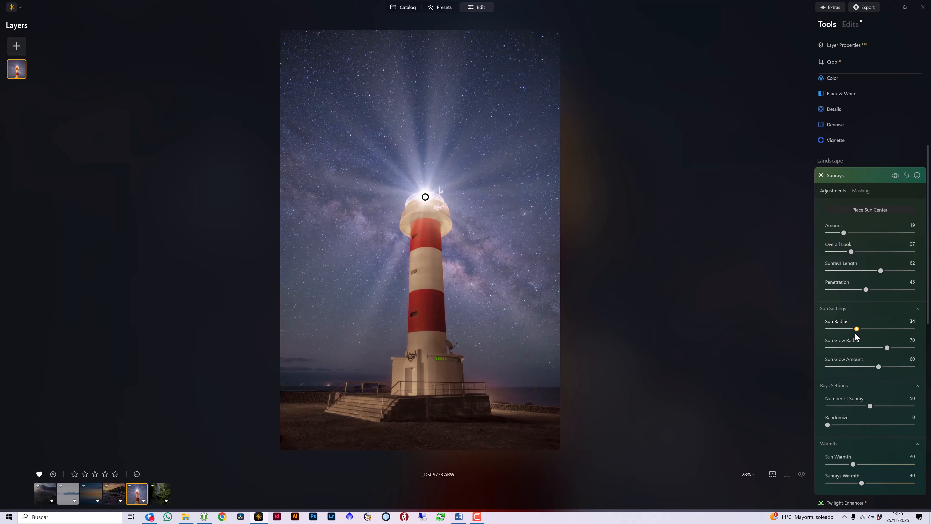
{"action": "left_click_drag", "start_coordinate": [870, 405], "coordinate": [802, 405]}
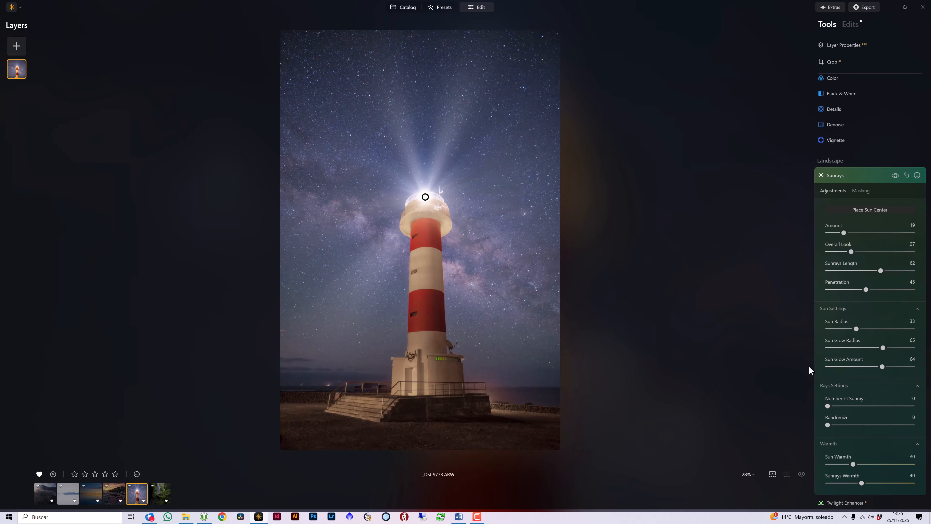
Step: Compare the lighthouse photo with and without the Sunrays effect
{"action": "left_click", "coordinate": [896, 176]}
{"action": "left_click", "coordinate": [896, 175]}
{"action": "left_click", "coordinate": [896, 176]}
{"action": "left_click", "coordinate": [896, 176]}
Step: Mask the Sunrays with a linear gradient that covers the upper sky and fades out around the lighthouse lantern
{"action": "left_click", "coordinate": [861, 190]}
{"action": "scroll", "coordinate": [855, 180], "scroll_direction": "down", "scroll_amount": 3}
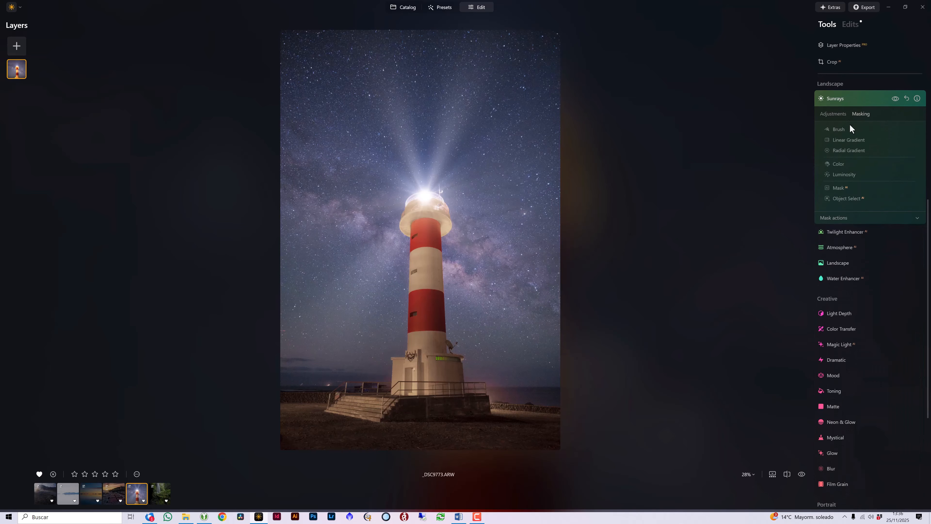
{"action": "left_click", "coordinate": [847, 139]}
{"action": "mouse_move", "coordinate": [425, 201]}
{"action": "left_mouse_down"}
{"action": "mouse_move", "coordinate": [428, 94]}
{"action": "mouse_move", "coordinate": [380, 113]}
{"action": "mouse_move", "coordinate": [338, 205]}
{"action": "mouse_move", "coordinate": [401, 272]}
{"action": "mouse_move", "coordinate": [428, 322]}
{"action": "left_mouse_up"}
{"action": "left_click_drag", "start_coordinate": [425, 260], "coordinate": [446, 203]}
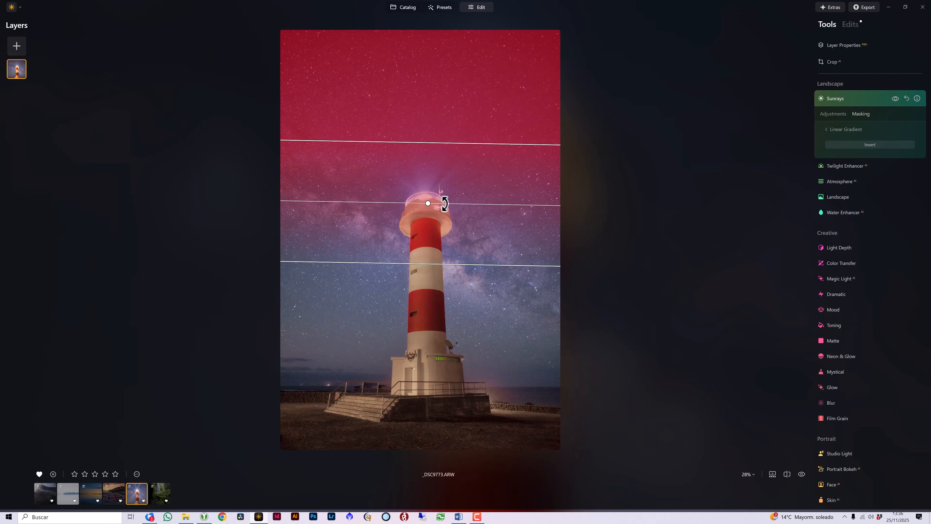
{"action": "left_click_drag", "start_coordinate": [433, 263], "coordinate": [440, 209]}
Step: Cool the lantern rays by lowering Sunrays Warmth and Sun Warmth toward their minimum, checking the effect on and off
{"action": "left_click", "coordinate": [834, 114]}
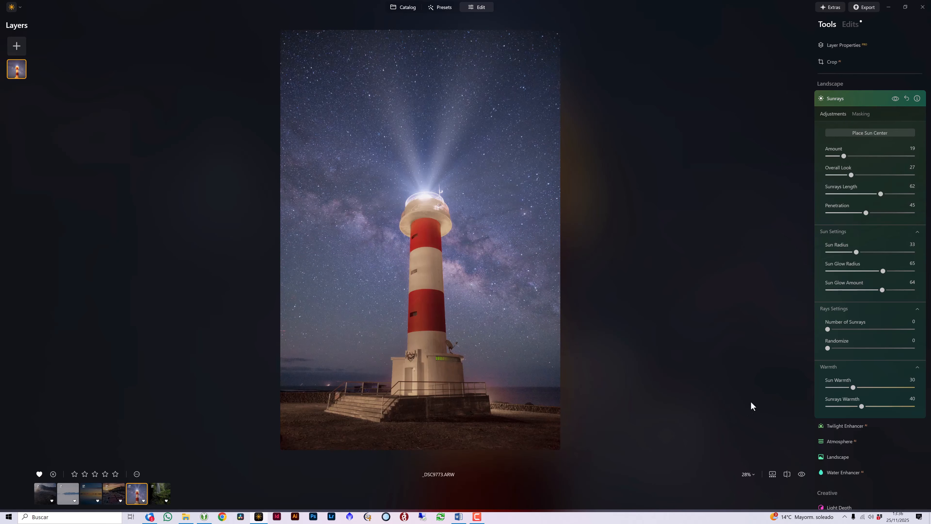
{"action": "left_click_drag", "start_coordinate": [896, 407], "coordinate": [850, 424]}
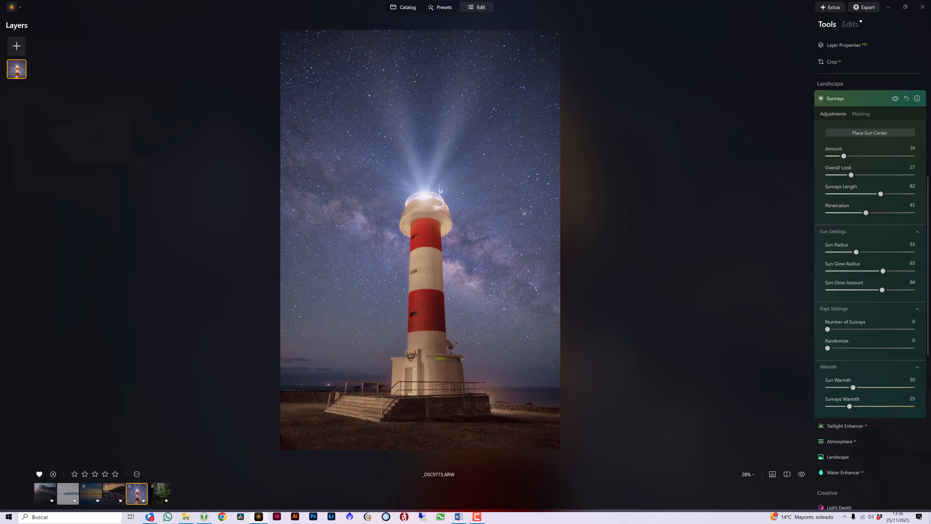
{"action": "left_click", "coordinate": [896, 98]}
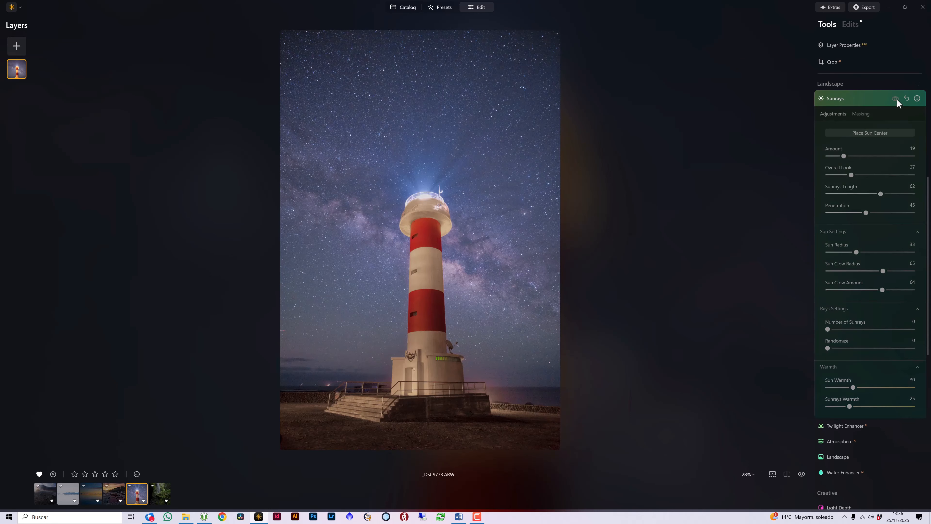
{"action": "left_click", "coordinate": [896, 99]}
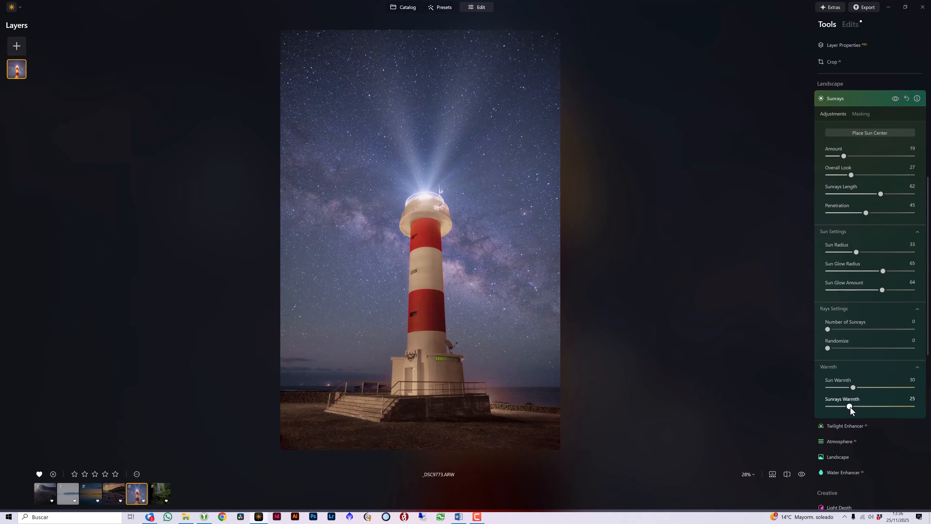
{"action": "left_click_drag", "start_coordinate": [851, 407], "coordinate": [827, 408]}
{"action": "left_click_drag", "start_coordinate": [829, 408], "coordinate": [830, 389]}
{"action": "left_click", "coordinate": [836, 99]}
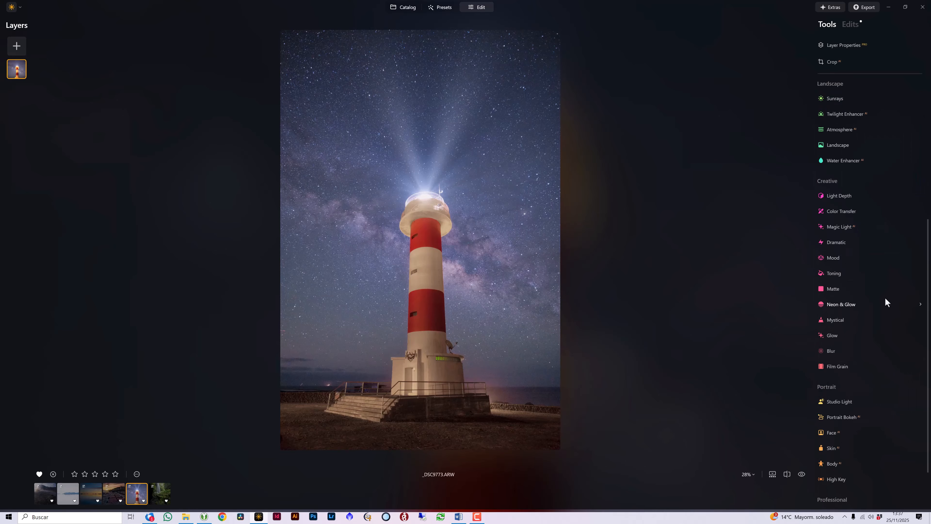
Step: Apply Enhance to the lighthouse photo with Sky Enhancer at 65
{"action": "scroll", "coordinate": [849, 339], "scroll_direction": "down", "scroll_amount": 2}
{"action": "scroll", "coordinate": [851, 338], "scroll_direction": "up", "scroll_amount": 10}
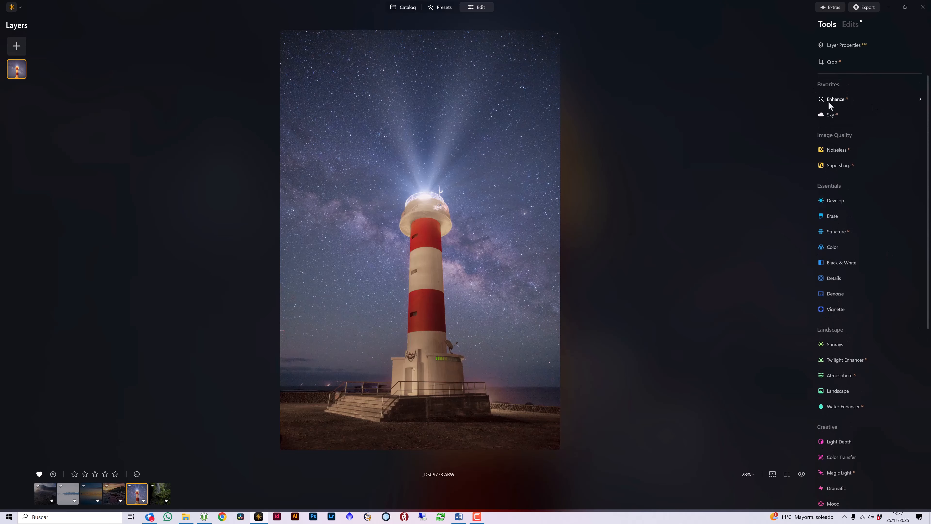
{"action": "left_click", "coordinate": [839, 99]}
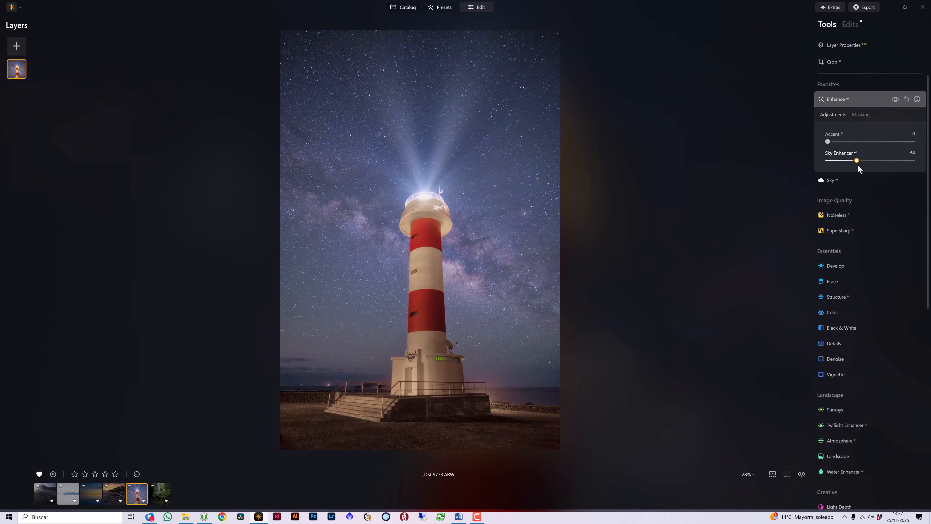
{"action": "left_click_drag", "start_coordinate": [858, 164], "coordinate": [886, 162]}
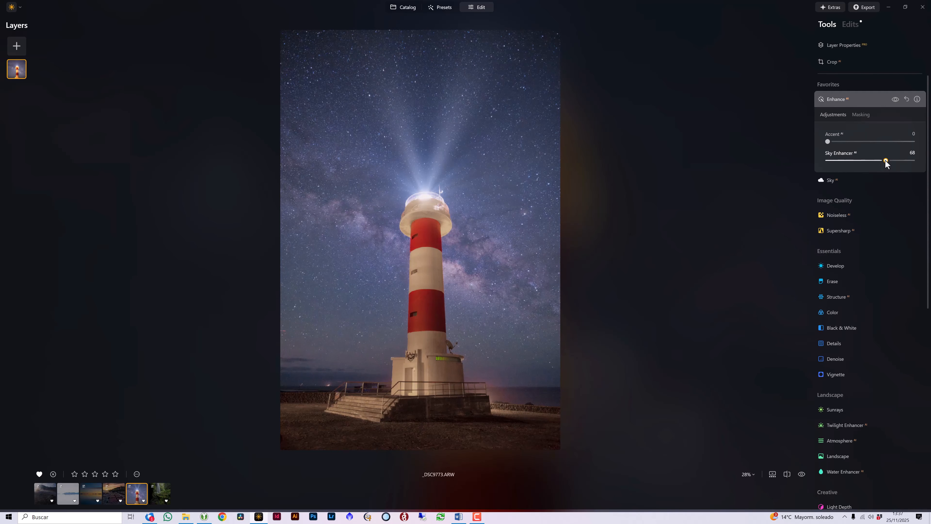
Step: Compare the night sky with and without the Sky Enhancer effect
{"action": "left_click", "coordinate": [894, 100]}
{"action": "left_click", "coordinate": [893, 99]}
{"action": "left_click", "coordinate": [893, 99]}
{"action": "left_click", "coordinate": [893, 99]}
{"action": "left_click", "coordinate": [892, 99]}
{"action": "left_click", "coordinate": [893, 98]}
{"action": "left_click", "coordinate": [893, 99]}
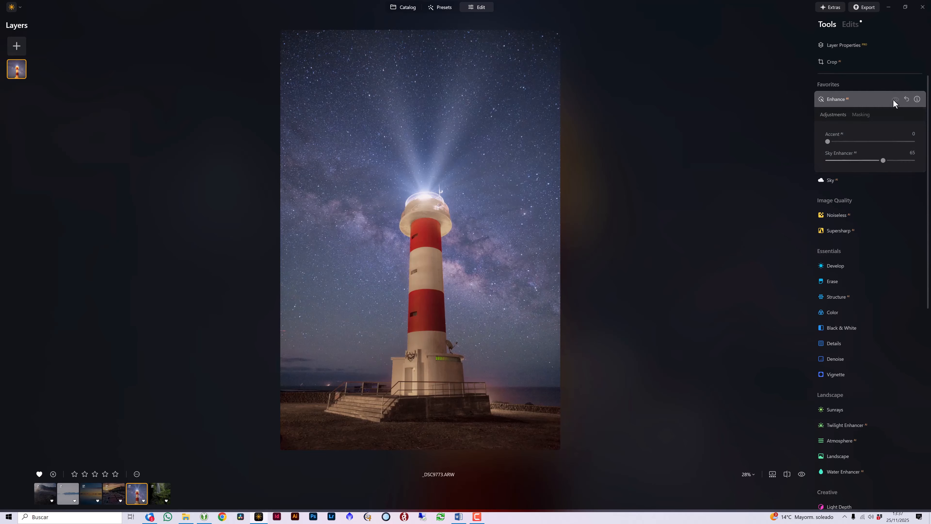
{"action": "left_click", "coordinate": [893, 99]}
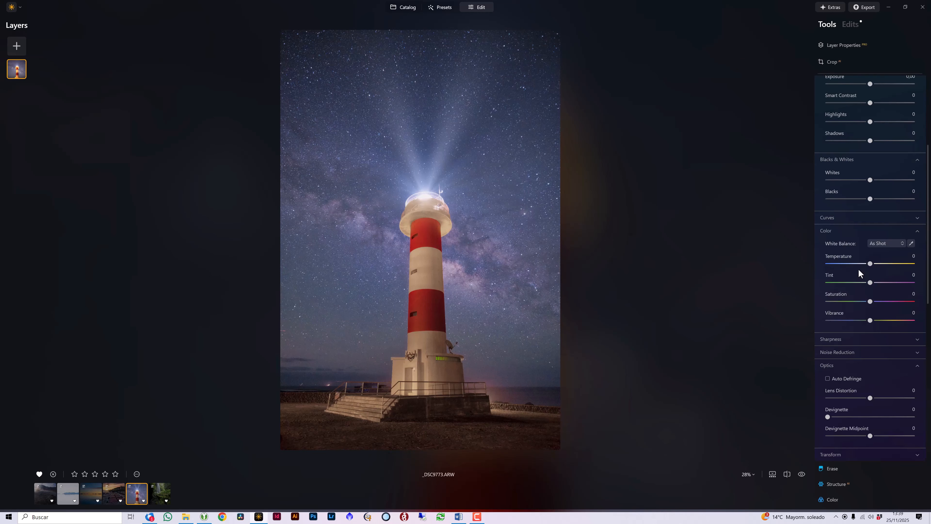
Step: Adjust the white balance in Develop to Temperature -5 and Tint 35
{"action": "left_click_drag", "start_coordinate": [871, 264], "coordinate": [862, 264]}
{"action": "left_click_drag", "start_coordinate": [870, 282], "coordinate": [886, 287]}
{"action": "left_click_drag", "start_coordinate": [861, 267], "coordinate": [870, 268]}
{"action": "left_click_drag", "start_coordinate": [884, 283], "coordinate": [887, 284]}
Step: Compare the lighthouse photo with and without the Develop white balance change
{"action": "scroll", "coordinate": [525, 310], "scroll_direction": "up", "scroll_amount": 1}
{"action": "scroll", "coordinate": [525, 310], "scroll_direction": "down", "scroll_amount": 1}
{"action": "scroll", "coordinate": [855, 121], "scroll_direction": "up", "scroll_amount": 5}
{"action": "left_click", "coordinate": [894, 185]}
{"action": "left_click", "coordinate": [894, 185]}
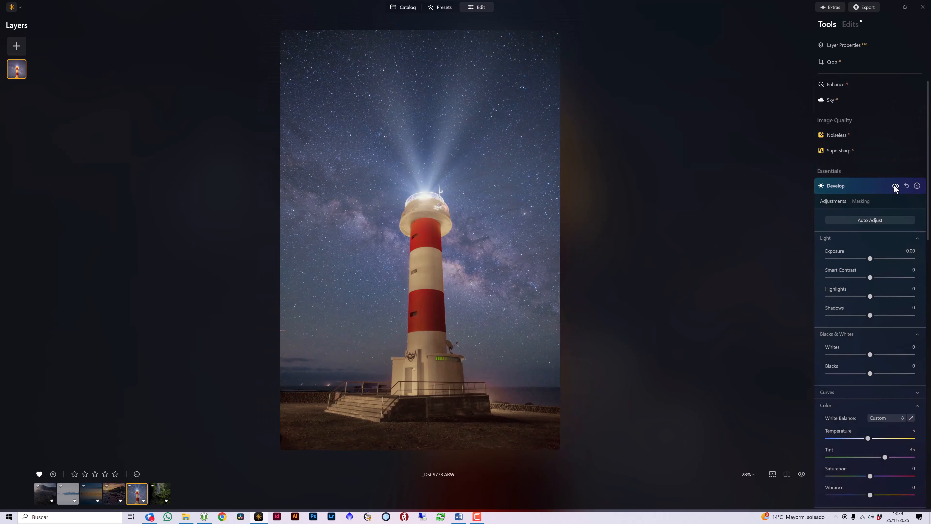
{"action": "left_click", "coordinate": [894, 185]}
{"action": "left_click", "coordinate": [895, 186]}
{"action": "left_click", "coordinate": [895, 186]}
Step: Add a Soft Focus Glow to the lighthouse photo with an Amount of 16
{"action": "scroll", "coordinate": [876, 282], "scroll_direction": "down", "scroll_amount": 5}
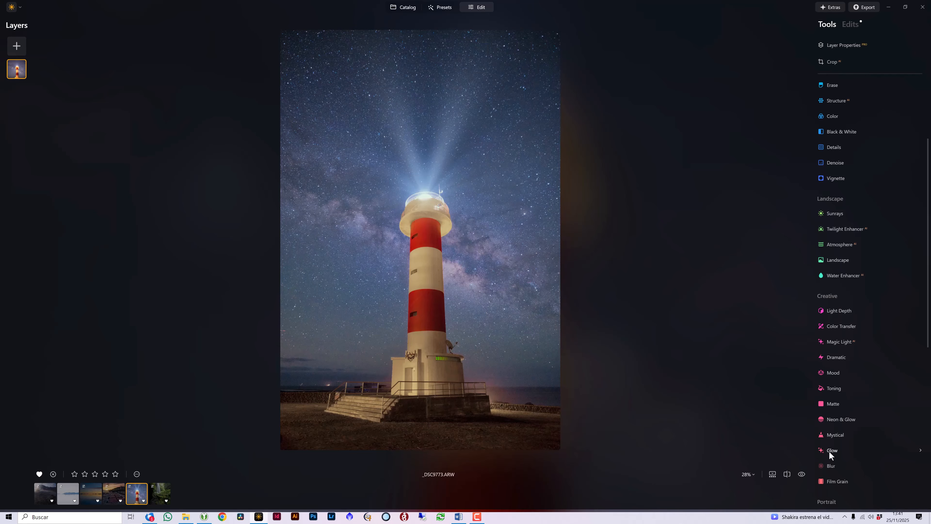
{"action": "left_click", "coordinate": [840, 449]}
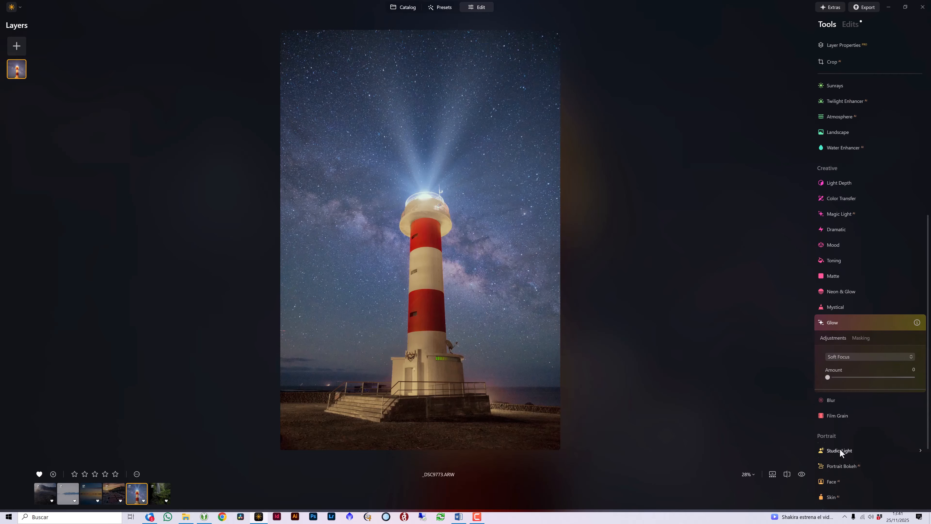
{"action": "left_click", "coordinate": [841, 377]}
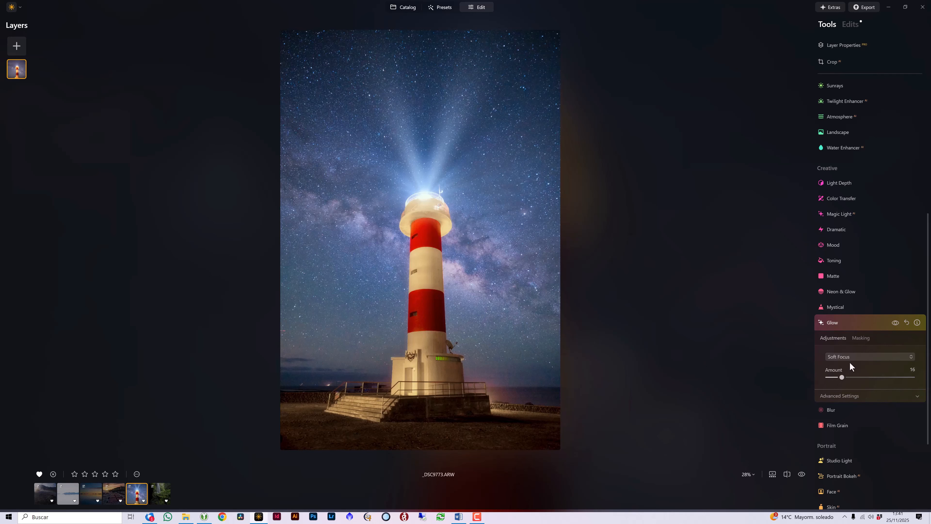
Step: Compare the lighthouse photo with and without the Soft Focus glow
{"action": "left_click", "coordinate": [896, 322]}
{"action": "left_click", "coordinate": [896, 322]}
{"action": "left_click", "coordinate": [895, 322]}
{"action": "left_click", "coordinate": [896, 322]}
{"action": "left_click", "coordinate": [896, 322]}
{"action": "left_click", "coordinate": [896, 322]}
{"action": "left_click", "coordinate": [896, 322]}
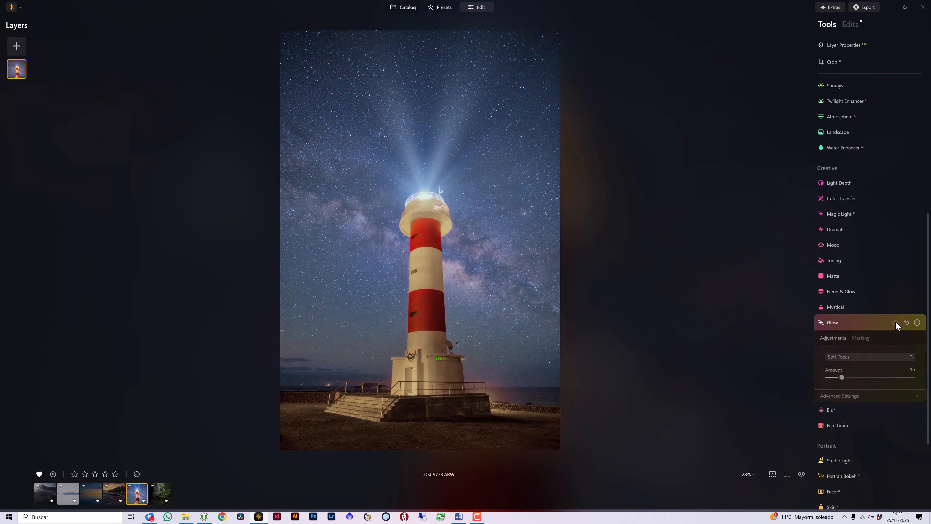
{"action": "left_click", "coordinate": [895, 322]}
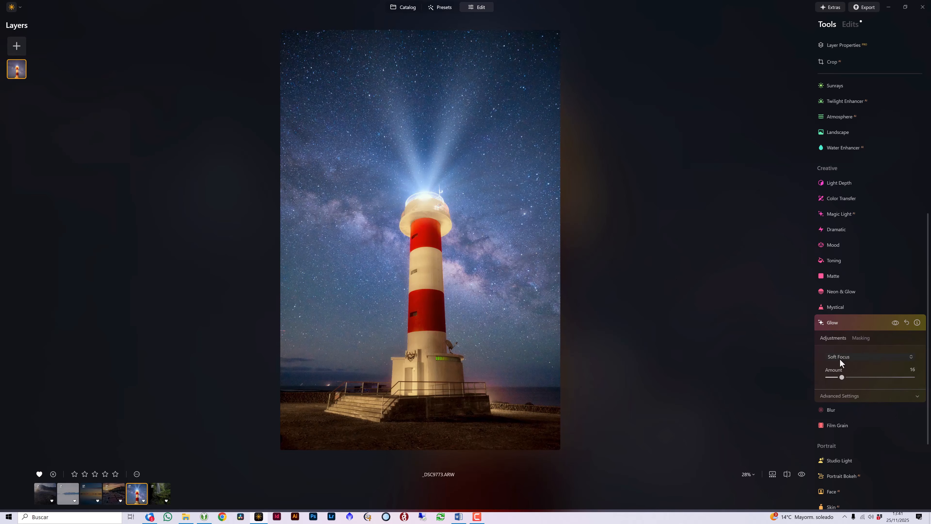
Step: Switch the Glow effect's type to Glow and compare the lighthouse photo with and without it
{"action": "left_click", "coordinate": [839, 358]}
{"action": "left_click", "coordinate": [839, 379]}
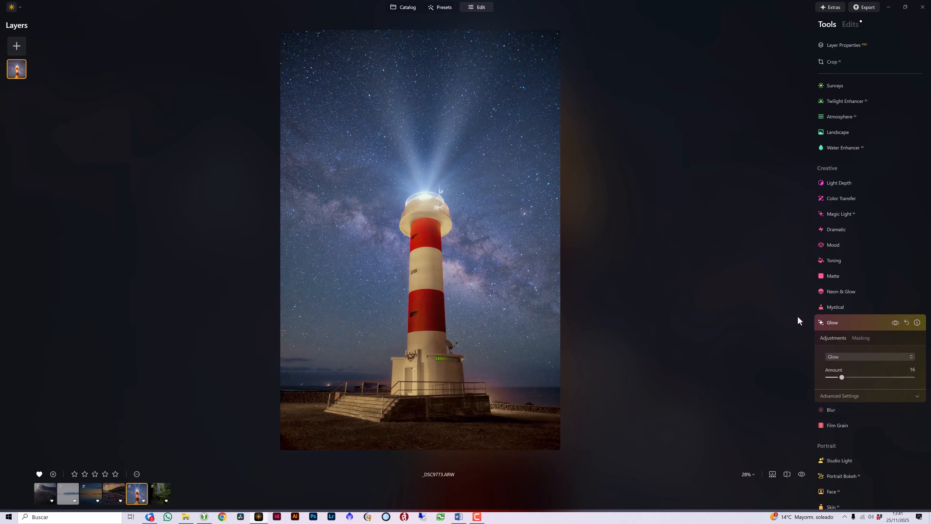
{"action": "left_click", "coordinate": [896, 322]}
{"action": "left_click", "coordinate": [896, 322]}
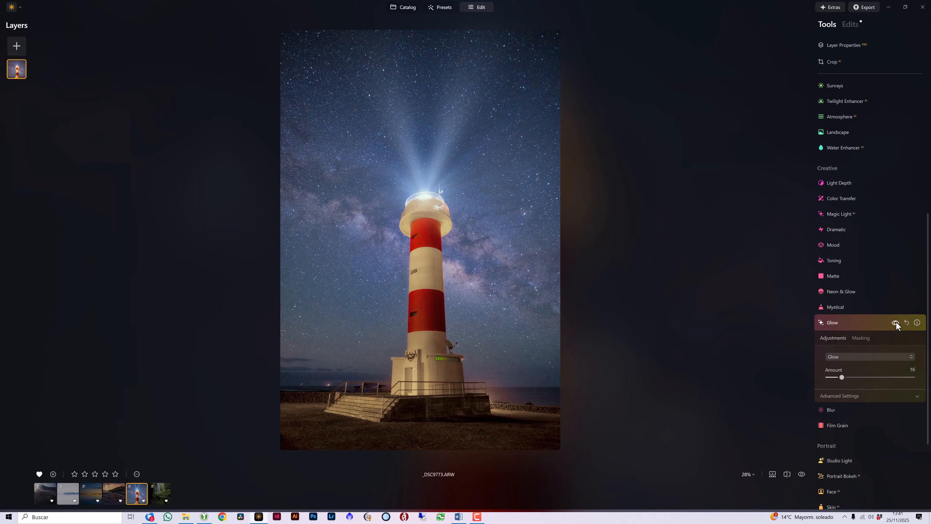
{"action": "left_click", "coordinate": [896, 322]}
{"action": "left_click", "coordinate": [896, 322]}
{"action": "left_click", "coordinate": [896, 322]}
{"action": "left_click", "coordinate": [896, 321]}
{"action": "left_click", "coordinate": [895, 322]}
{"action": "left_click", "coordinate": [895, 322]}
{"action": "left_click", "coordinate": [840, 396]}
{"action": "left_click", "coordinate": [839, 326]}
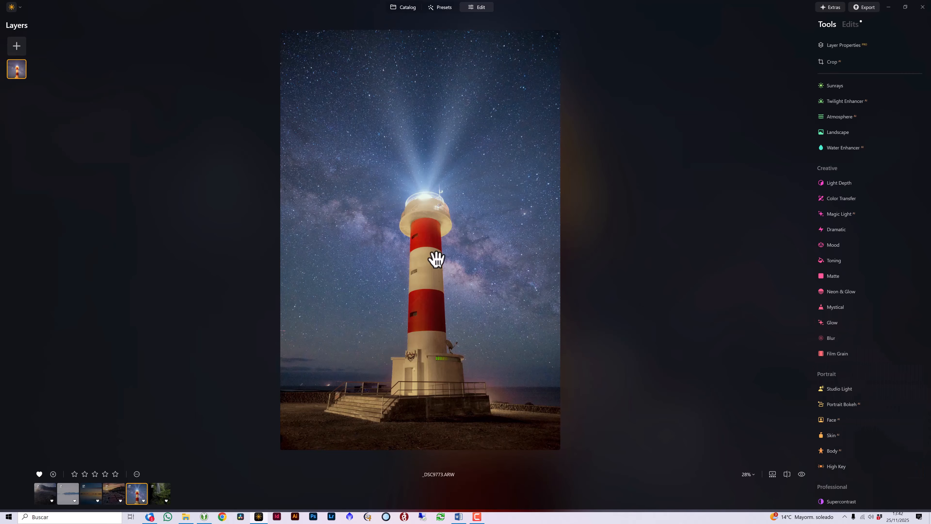
Step: Add a luminosity mask in Color, narrowing the luminance range to the midtones of the rays, Milky Way and lighthouse
{"action": "scroll", "coordinate": [851, 333], "scroll_direction": "up", "scroll_amount": 5}
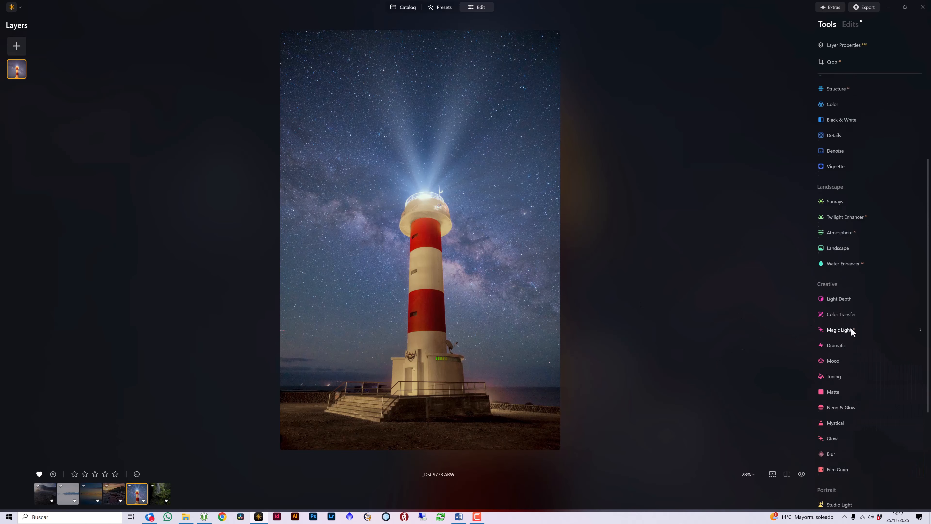
{"action": "left_click", "coordinate": [833, 243]}
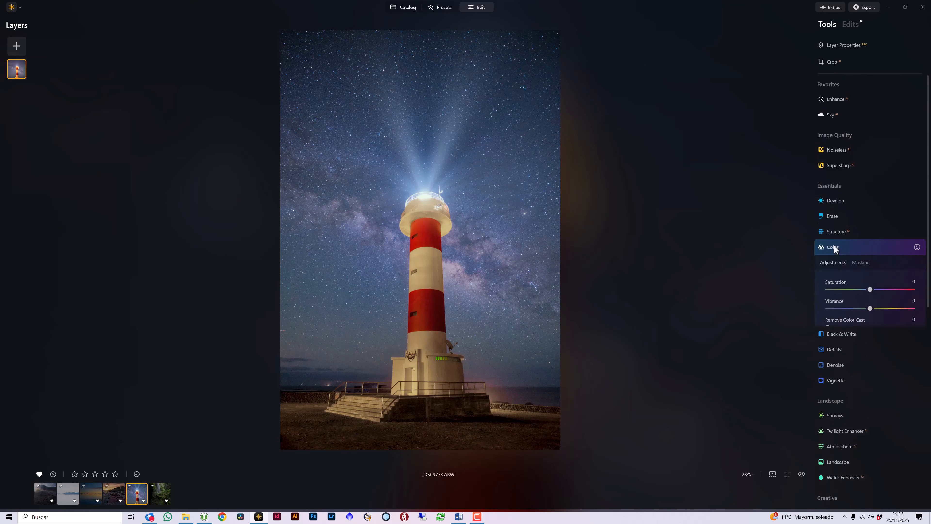
{"action": "left_click", "coordinate": [862, 260]}
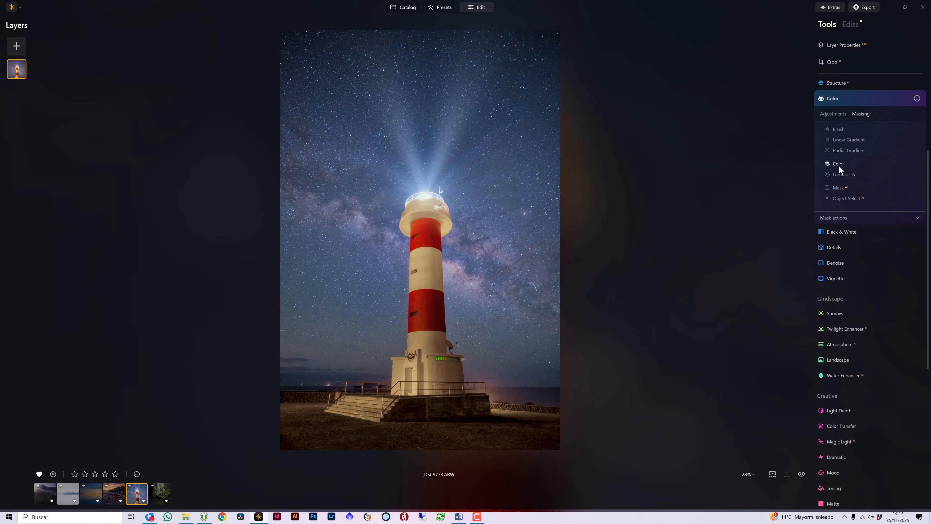
{"action": "left_click", "coordinate": [838, 174]}
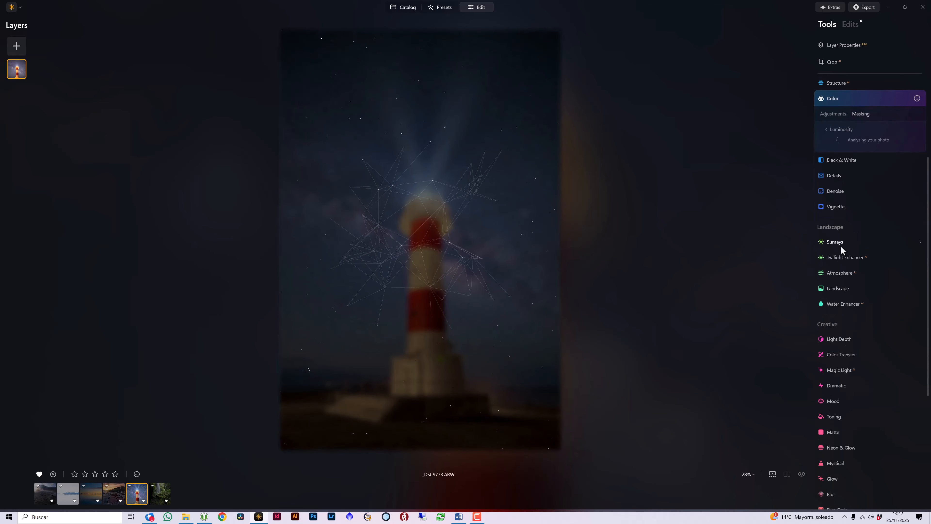
{"action": "left_click_drag", "start_coordinate": [883, 154], "coordinate": [925, 158]}
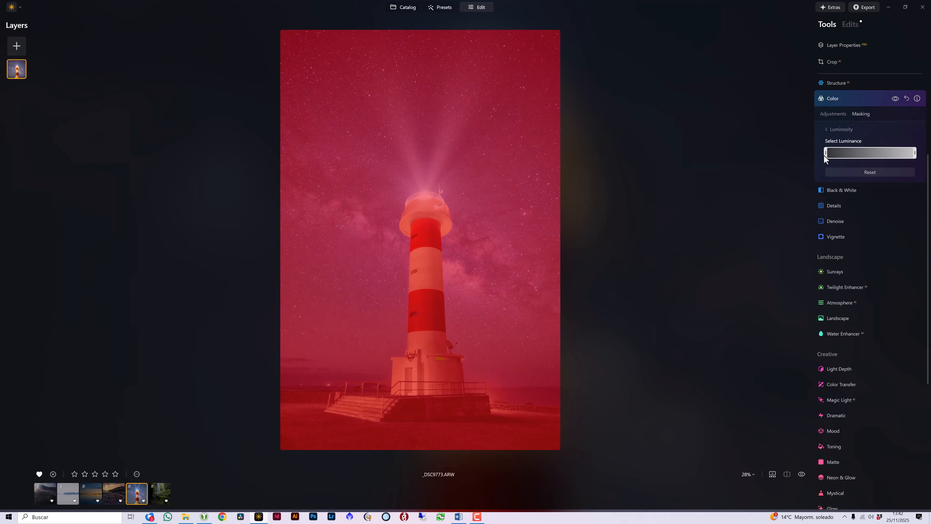
{"action": "left_click_drag", "start_coordinate": [828, 154], "coordinate": [857, 160]}
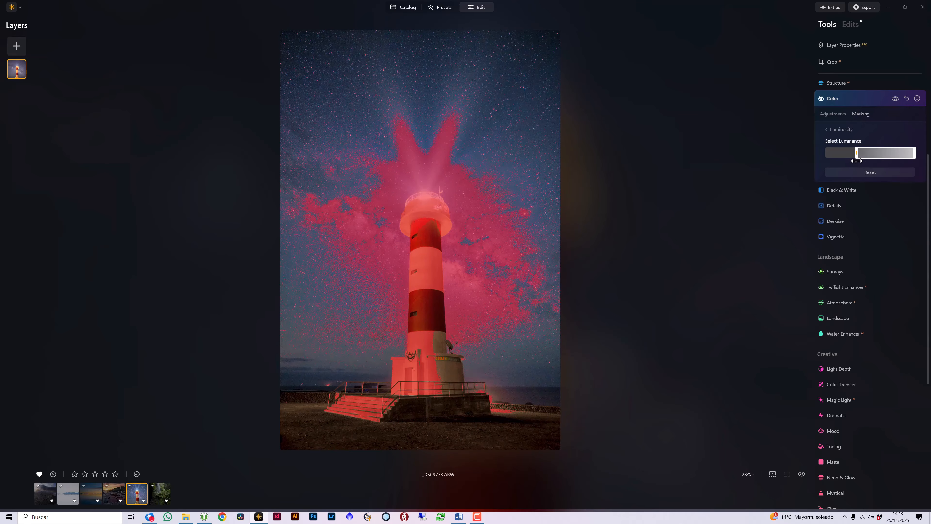
{"action": "left_click_drag", "start_coordinate": [915, 154], "coordinate": [859, 155]}
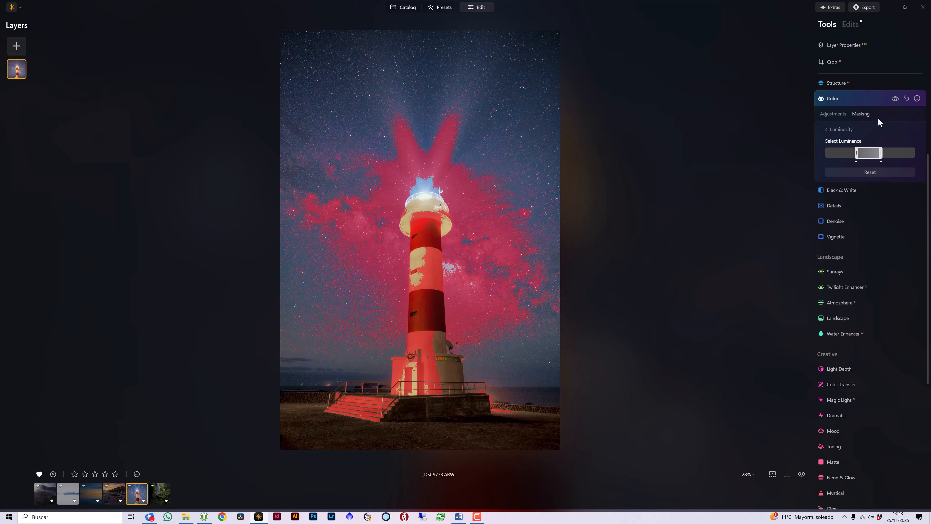
Step: Adjust the masked area's HSL Saturation to Orange 9, Yellow 0 and Blue -17
{"action": "left_click", "coordinate": [831, 113]}
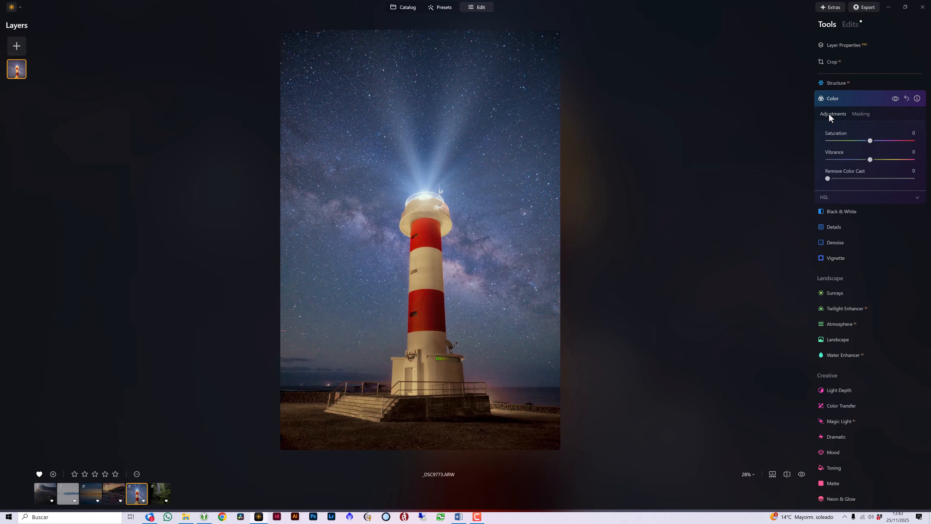
{"action": "left_click", "coordinate": [859, 199]}
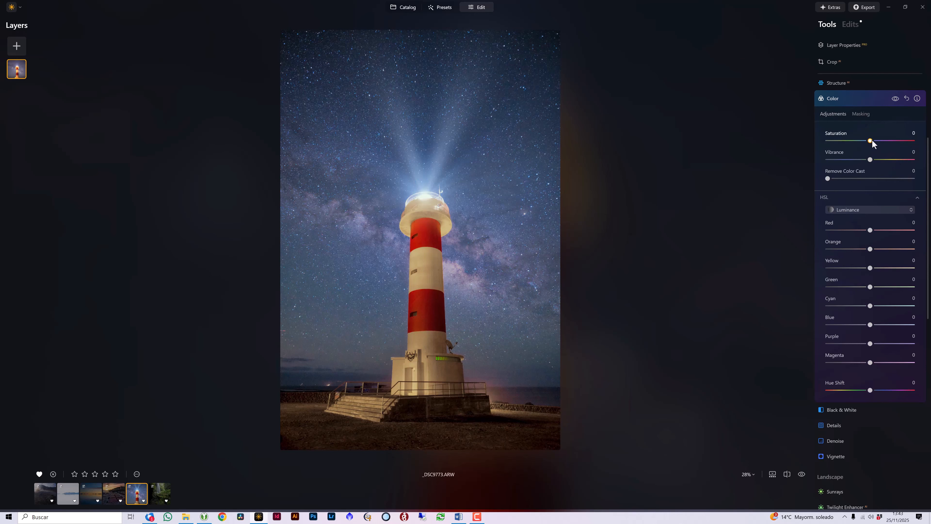
{"action": "left_click_drag", "start_coordinate": [871, 249], "coordinate": [887, 273]}
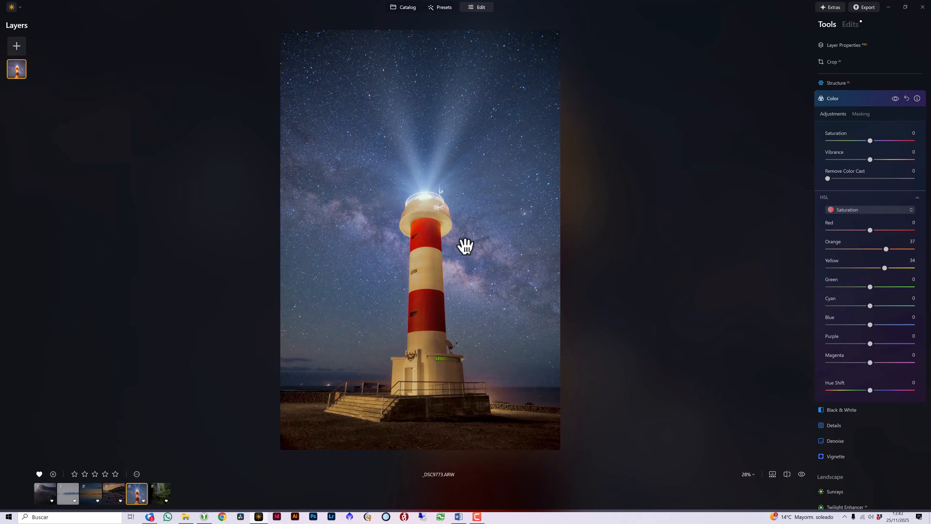
{"action": "left_click_drag", "start_coordinate": [870, 325], "coordinate": [863, 325]}
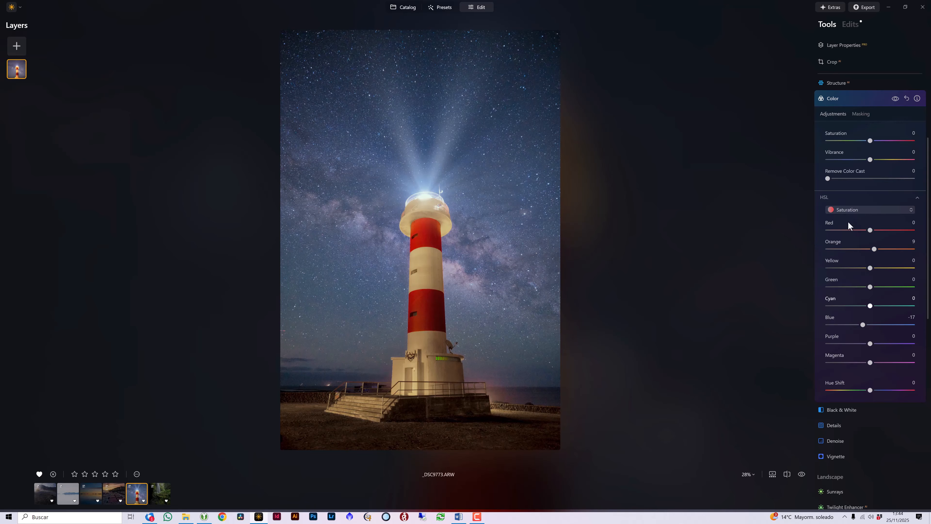
{"action": "left_click", "coordinate": [844, 98]}
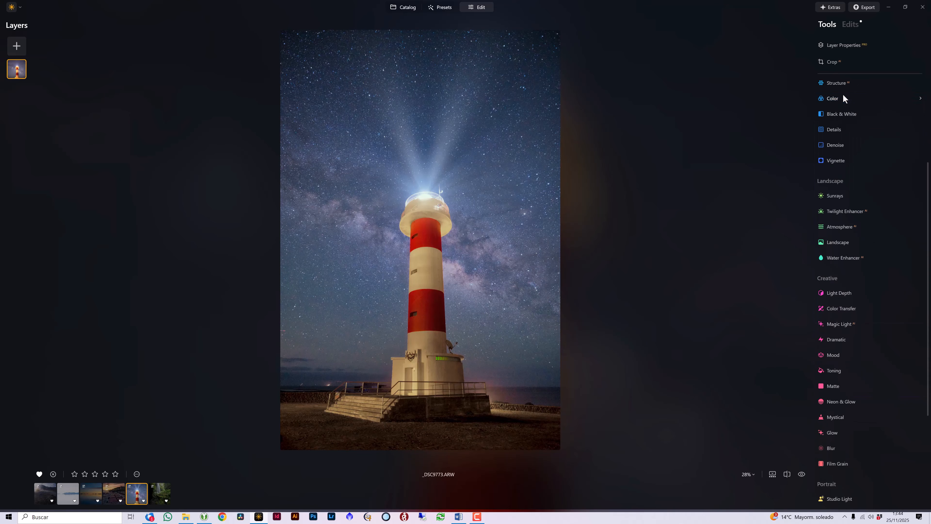
Step: Compare the fully edited lighthouse photo with the original
{"action": "left_click", "coordinate": [801, 475]}
{"action": "left_click", "coordinate": [801, 475]}
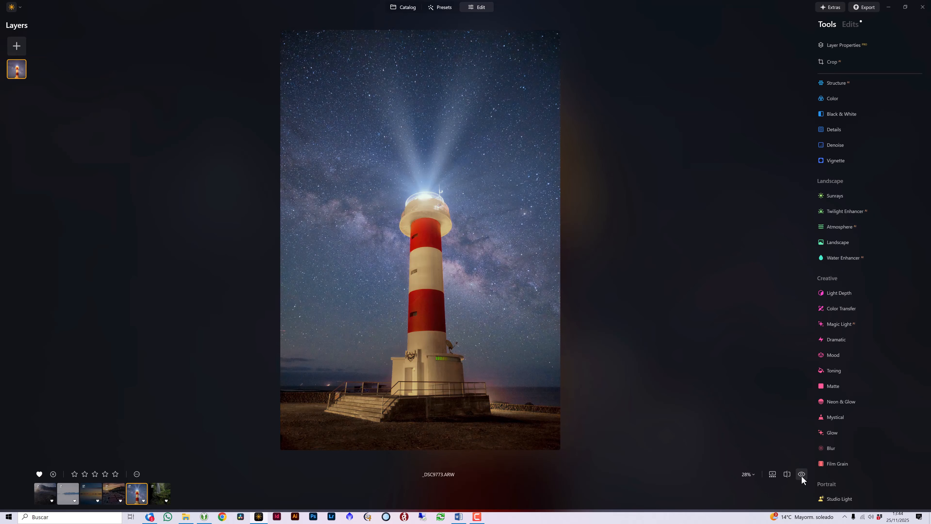
{"action": "left_click", "coordinate": [801, 475]}
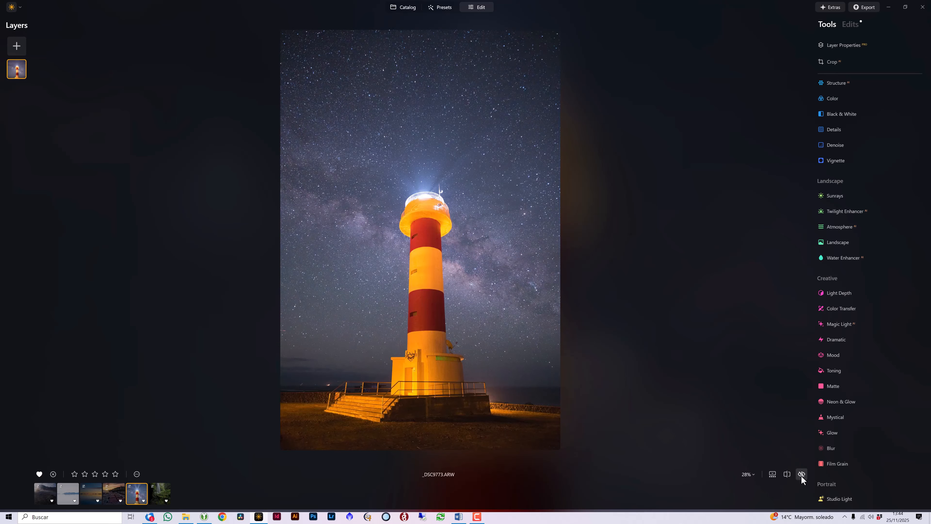
Step: Restore the edited view of the lighthouse photo and review the available editing tools from Favorites through Professional
{"action": "left_click", "coordinate": [801, 475]}
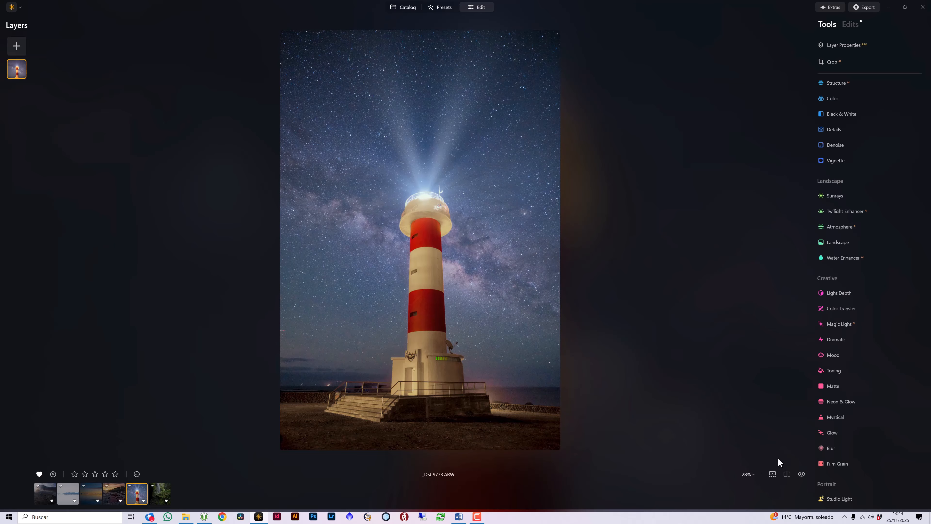
{"action": "scroll", "coordinate": [879, 305], "scroll_direction": "up", "scroll_amount": 5}
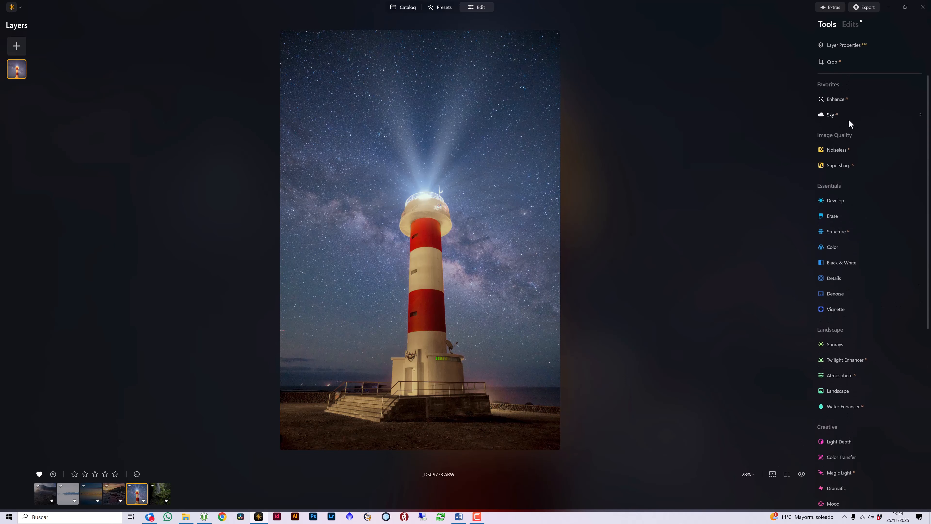
{"action": "scroll", "coordinate": [849, 121], "scroll_direction": "down", "scroll_amount": 6}
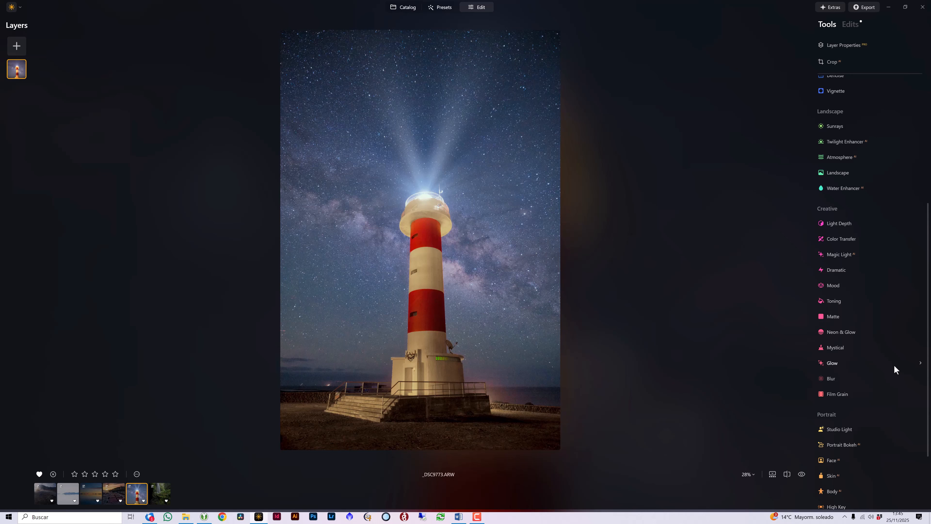
{"action": "scroll", "coordinate": [891, 367], "scroll_direction": "down", "scroll_amount": 1}
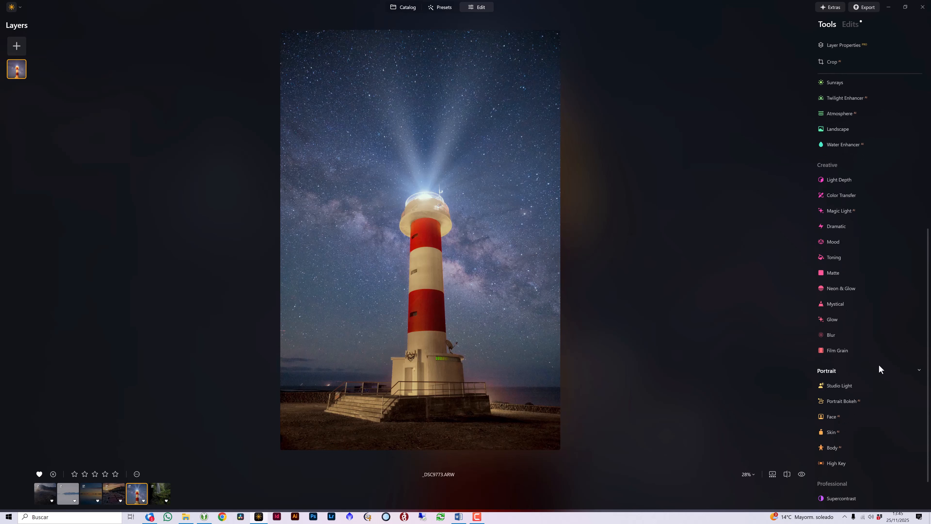
{"action": "scroll", "coordinate": [879, 364], "scroll_direction": "down", "scroll_amount": 1}
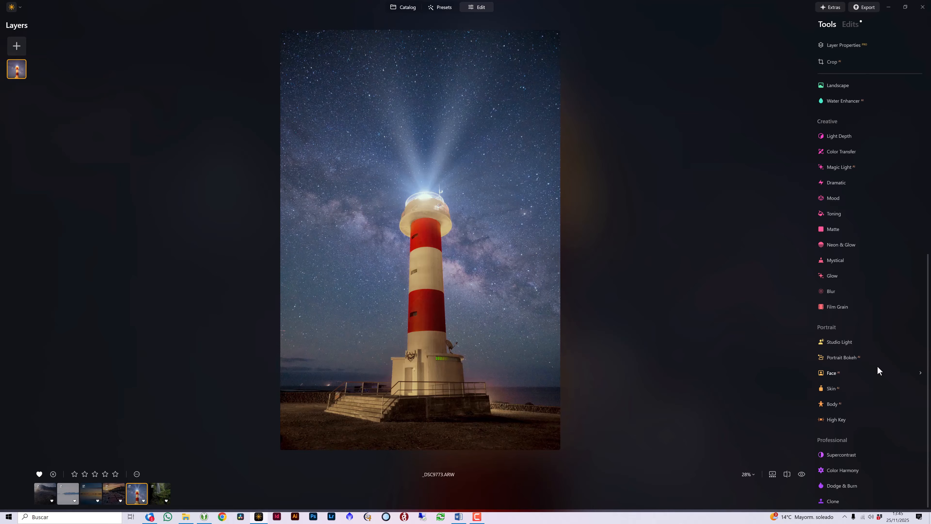
{"action": "scroll", "coordinate": [888, 341], "scroll_direction": "up", "scroll_amount": 6}
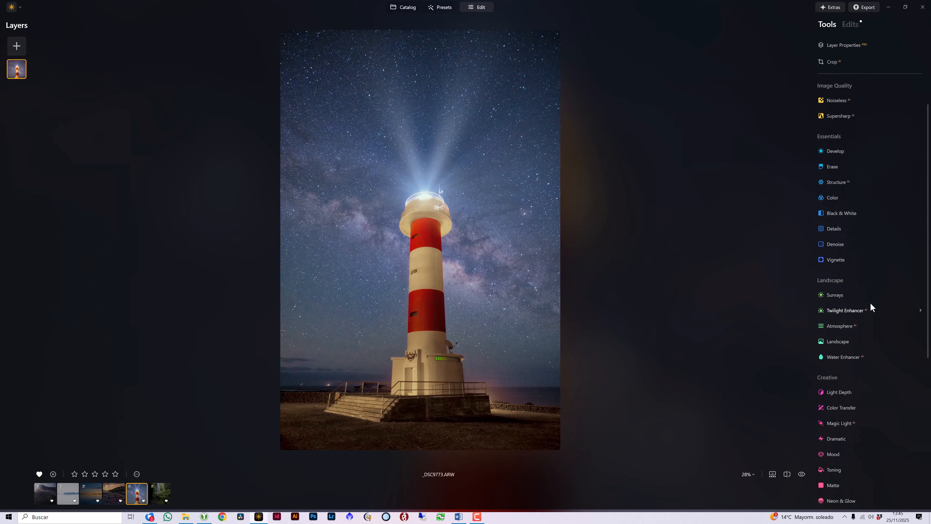
{"action": "scroll", "coordinate": [871, 302], "scroll_direction": "up", "scroll_amount": 1}
{"action": "scroll", "coordinate": [866, 293], "scroll_direction": "down", "scroll_amount": 1}
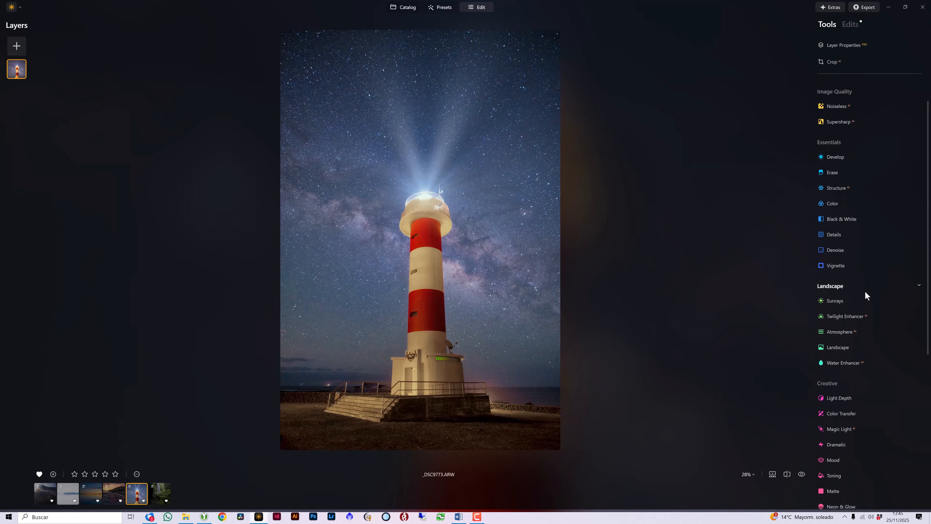